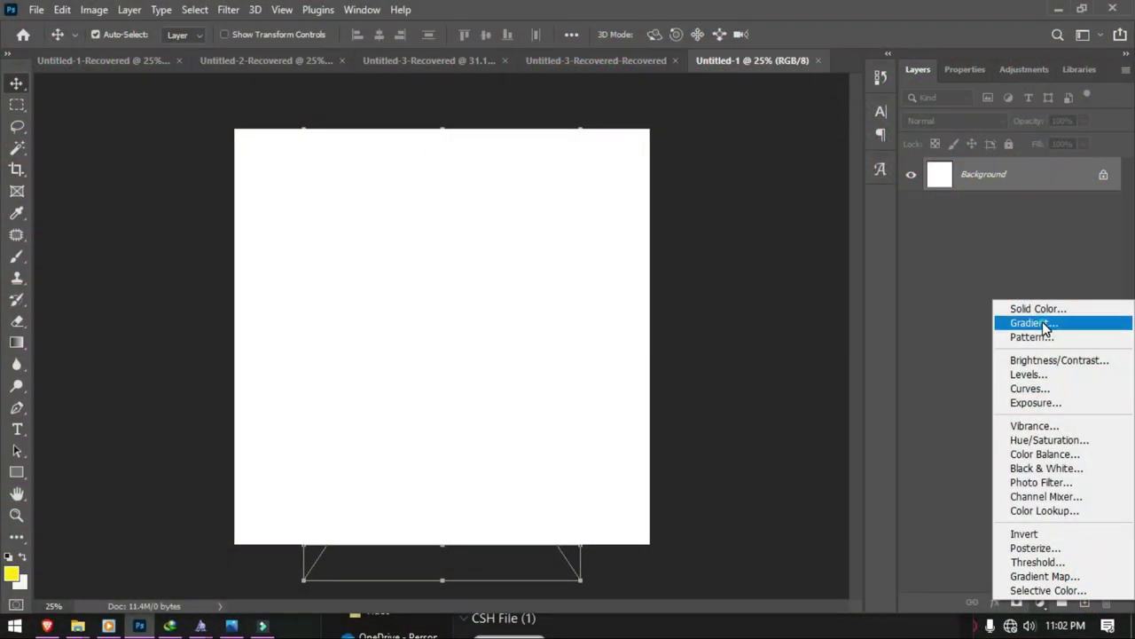
Step: Add a Gradient Fill layer and make the gradient's transparent end fully opaque
click(1029, 322)
click(757, 180)
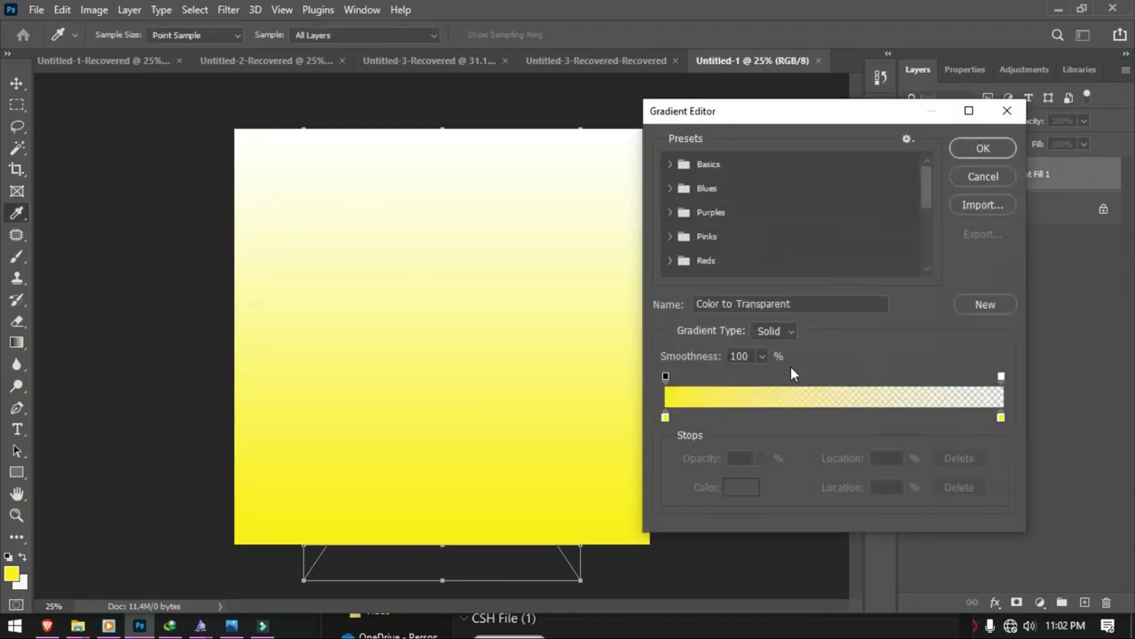
click(1001, 377)
click(762, 458)
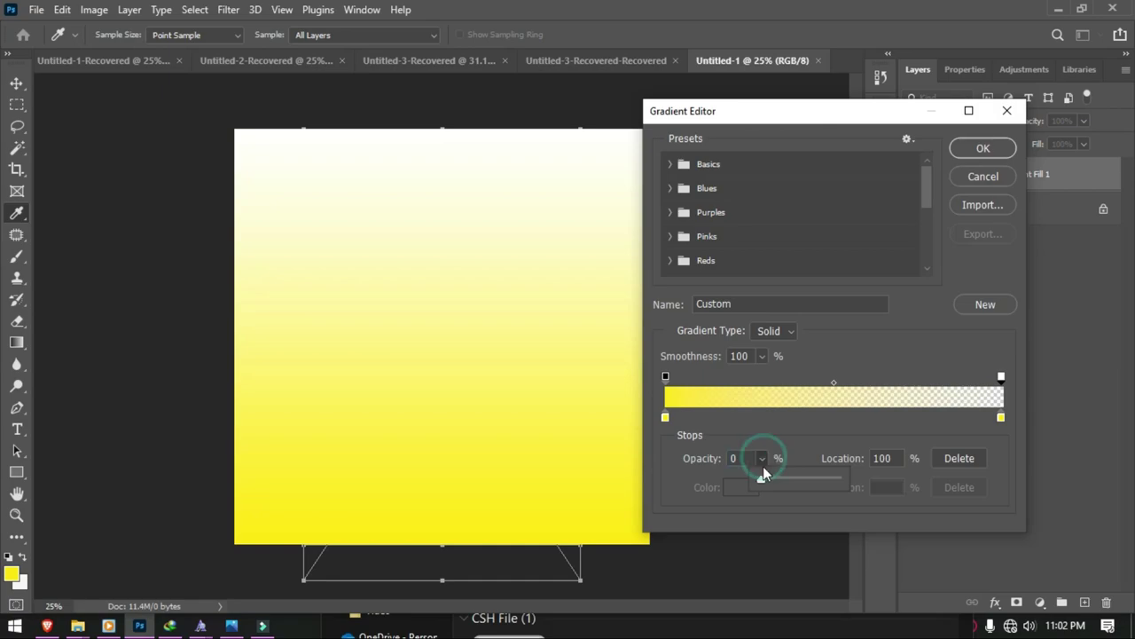
drag(765, 477, 873, 516)
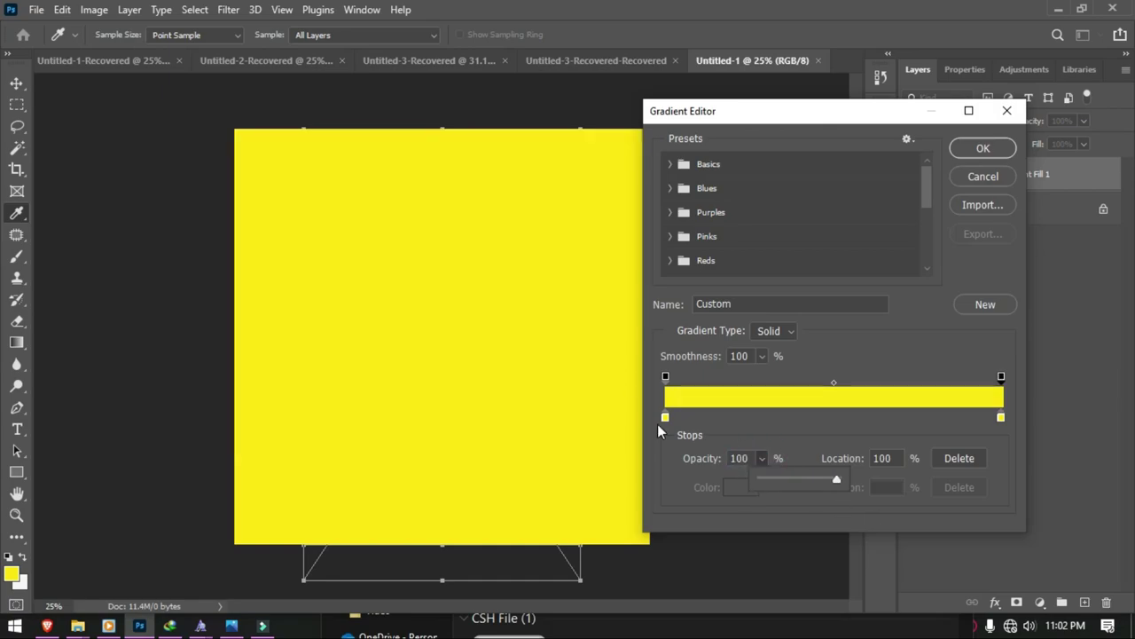
Step: Set the gradient ends to black and red f00505, then confirm the fill layer
double_click(664, 416)
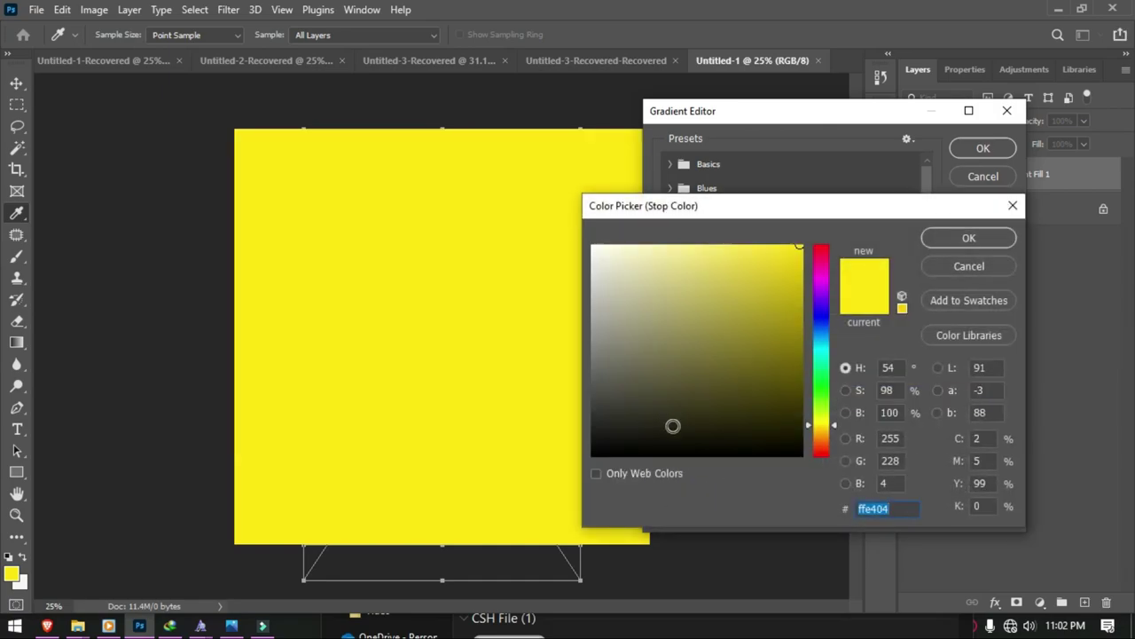
drag(672, 426, 797, 499)
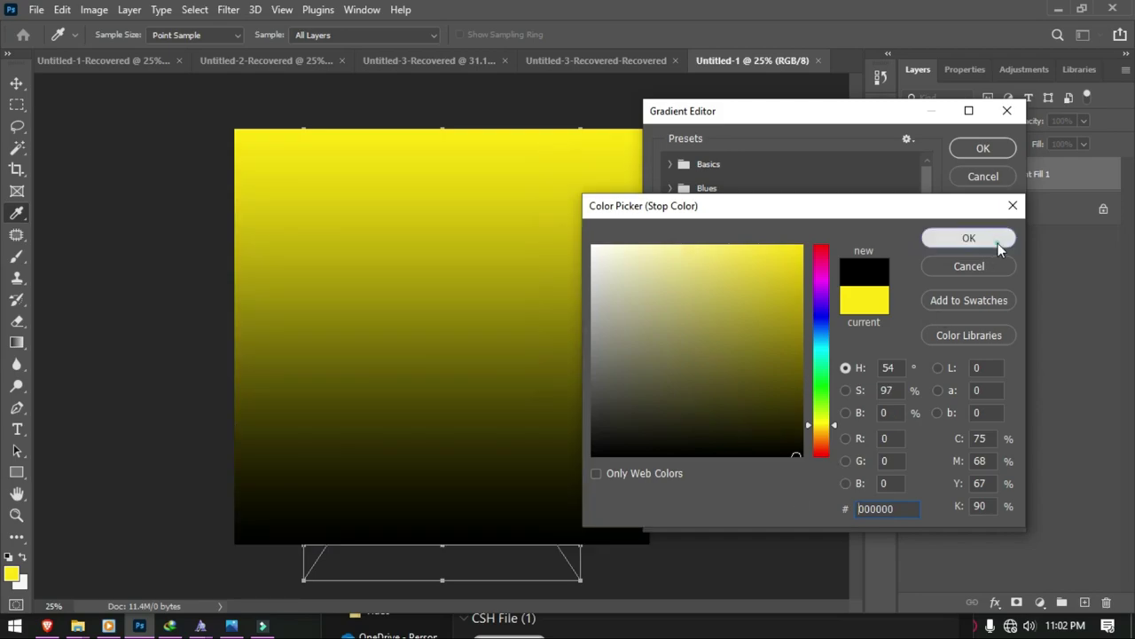
click(993, 239)
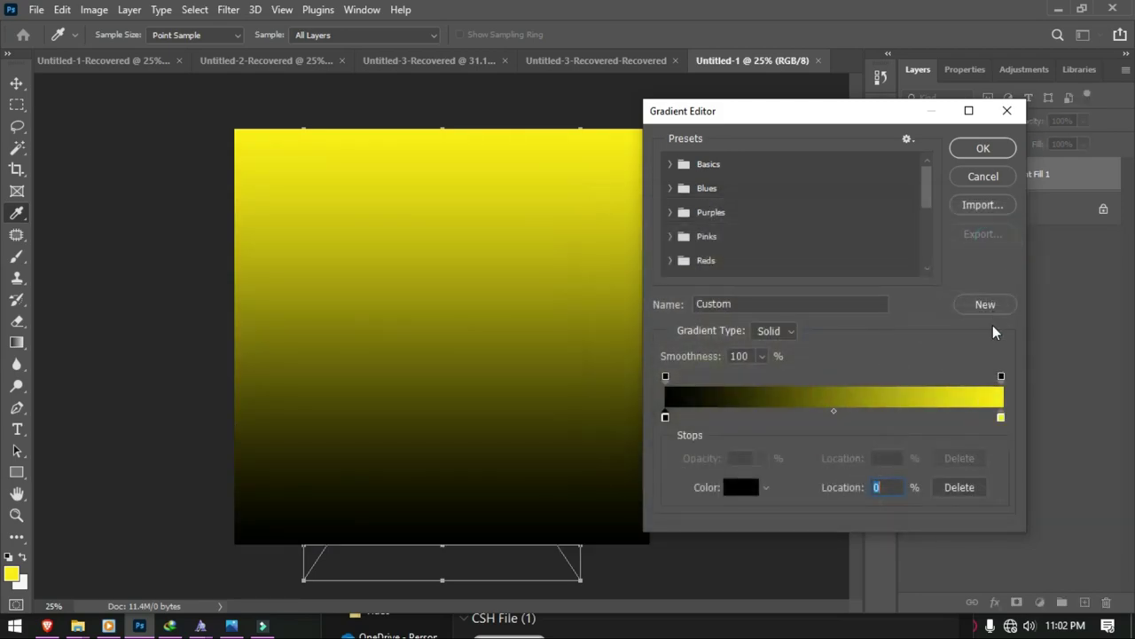
double_click(1001, 418)
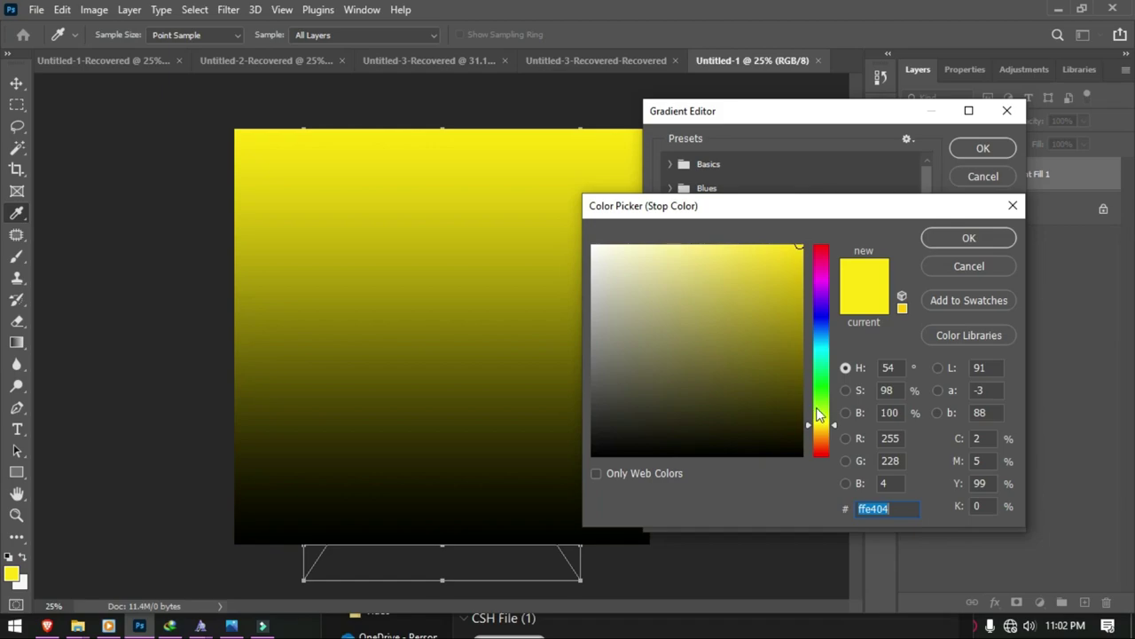
drag(820, 416, 823, 456)
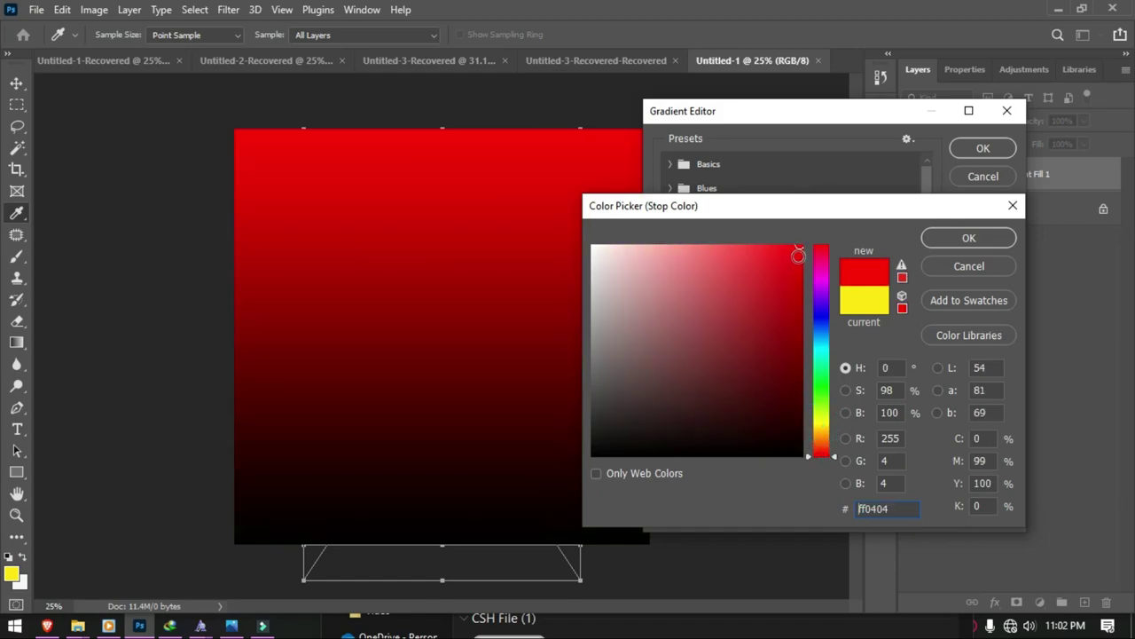
drag(799, 246, 799, 257)
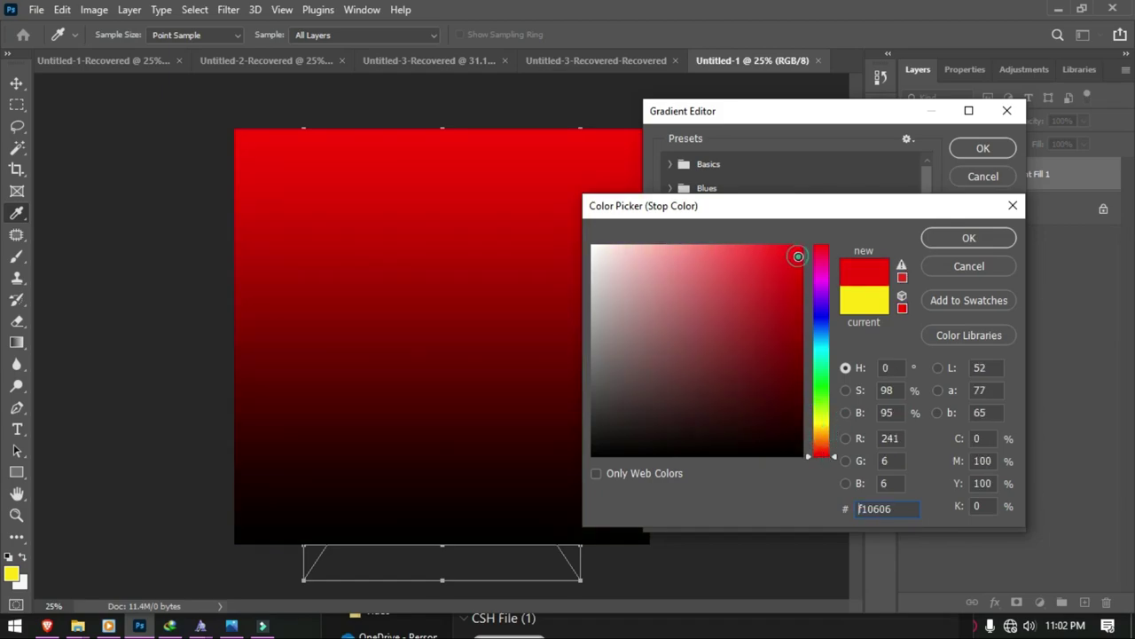
click(947, 238)
click(976, 149)
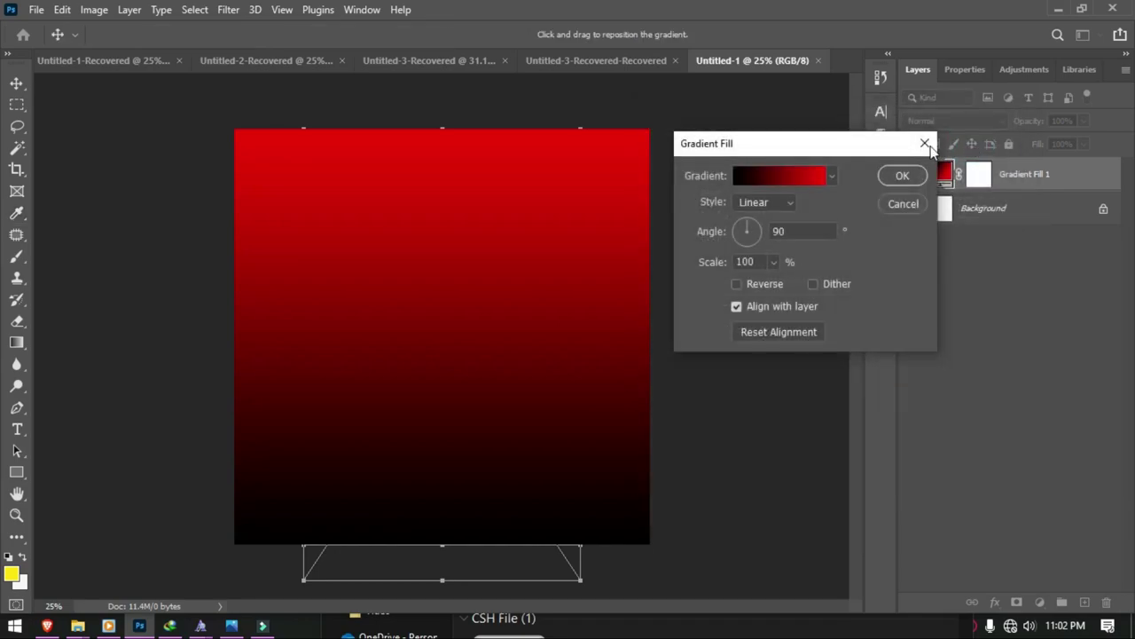
click(897, 177)
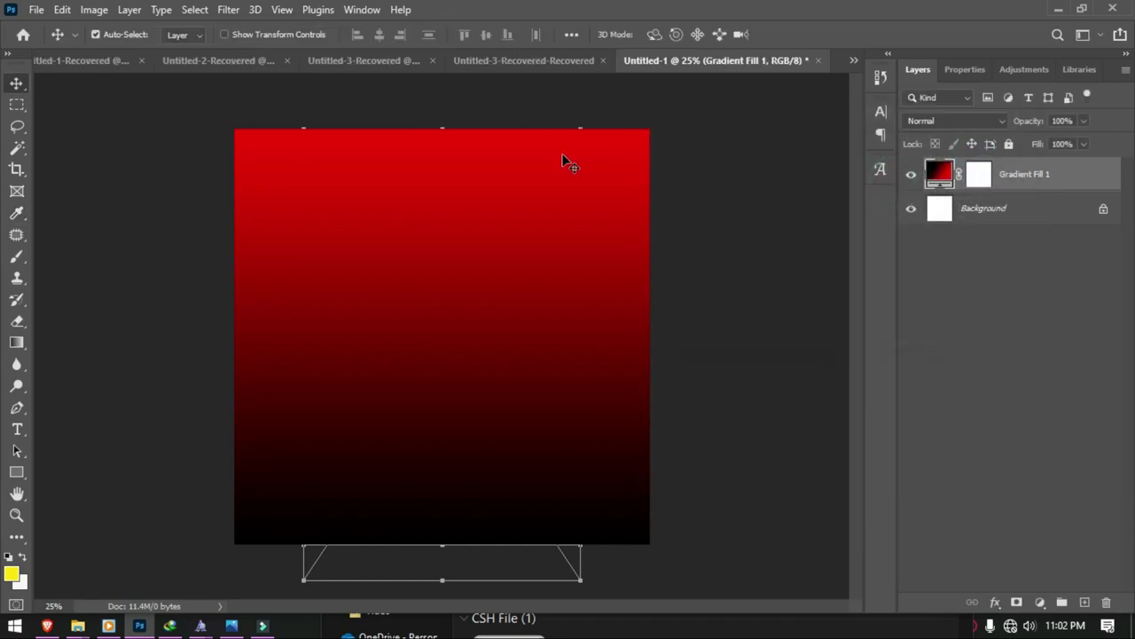
Step: Place the liquid-purple texture embedded, moved to the canvas bottom and stretched taller
click(35, 10)
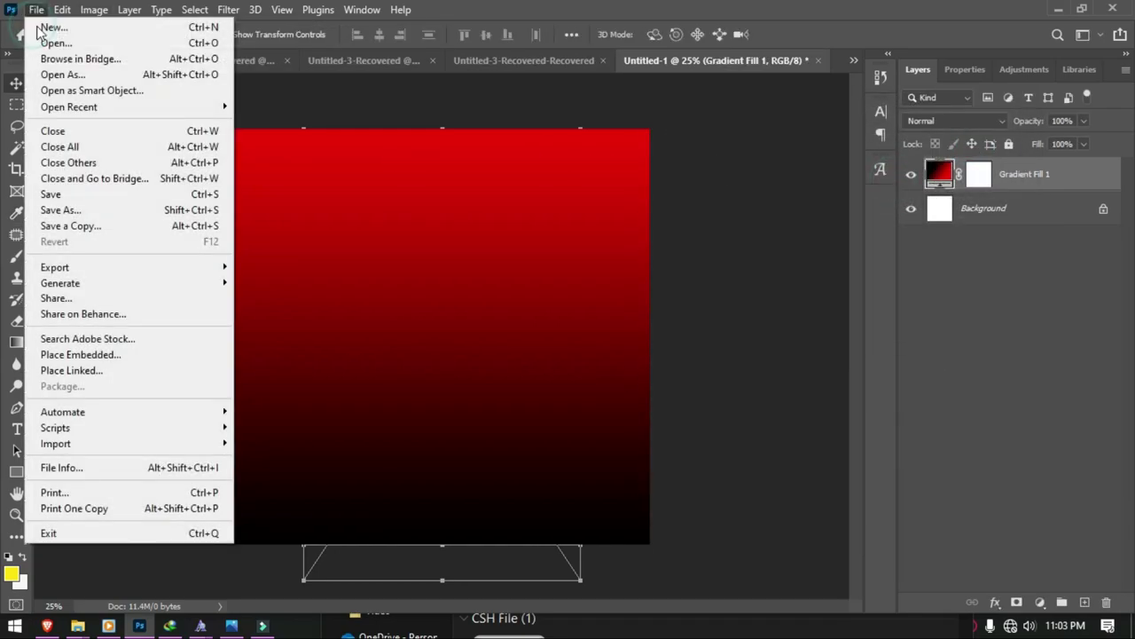
click(78, 353)
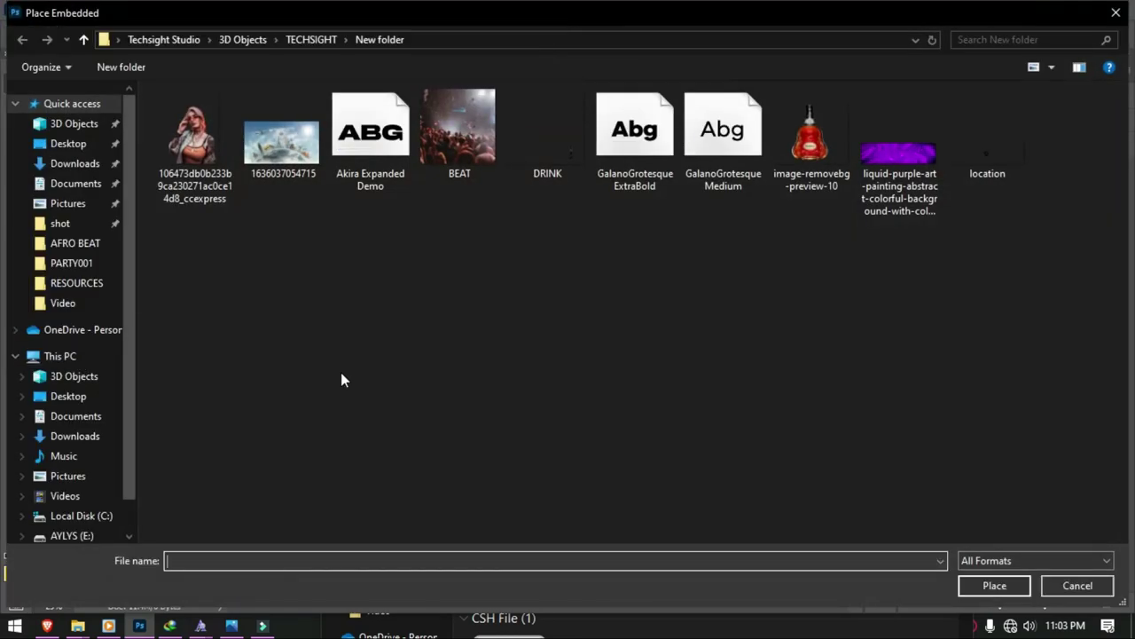
double_click(900, 173)
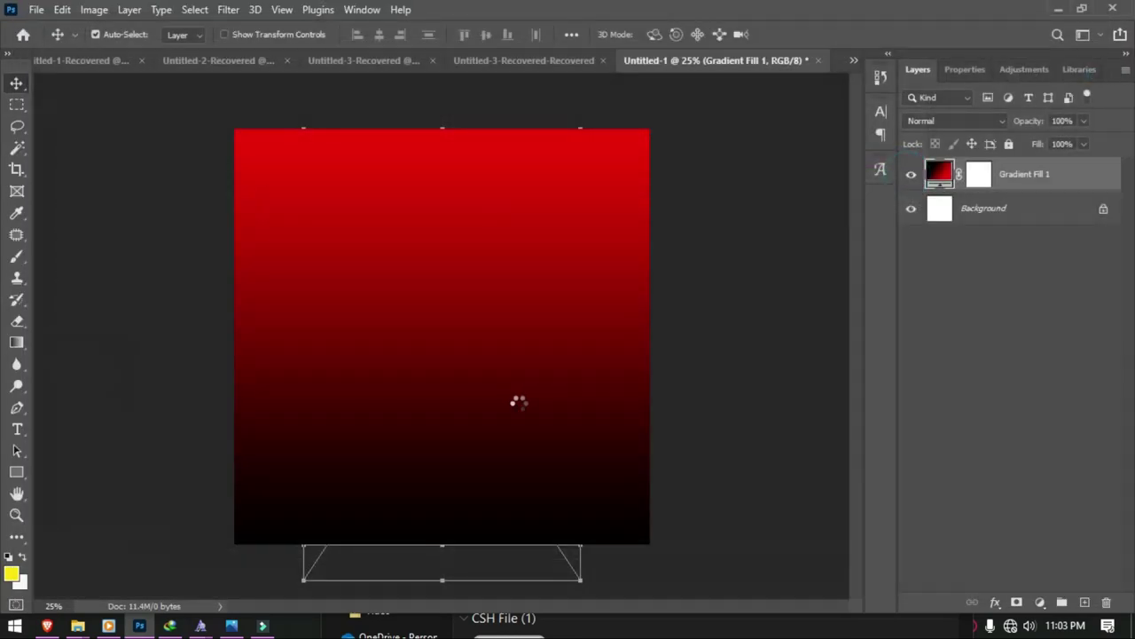
drag(439, 361, 444, 515)
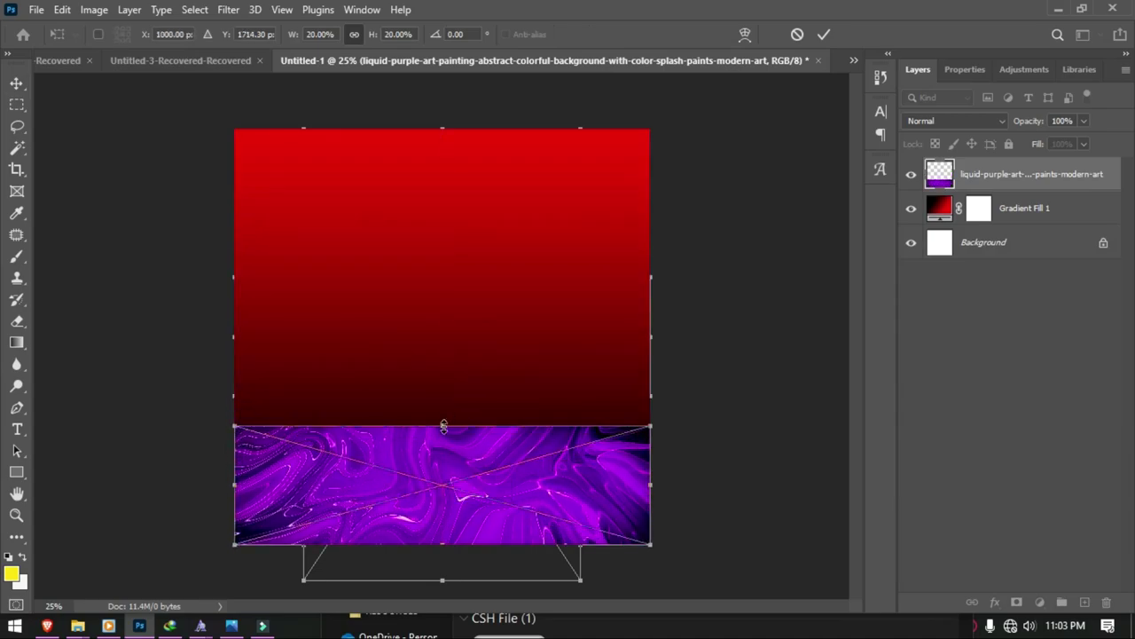
drag(443, 426, 451, 388)
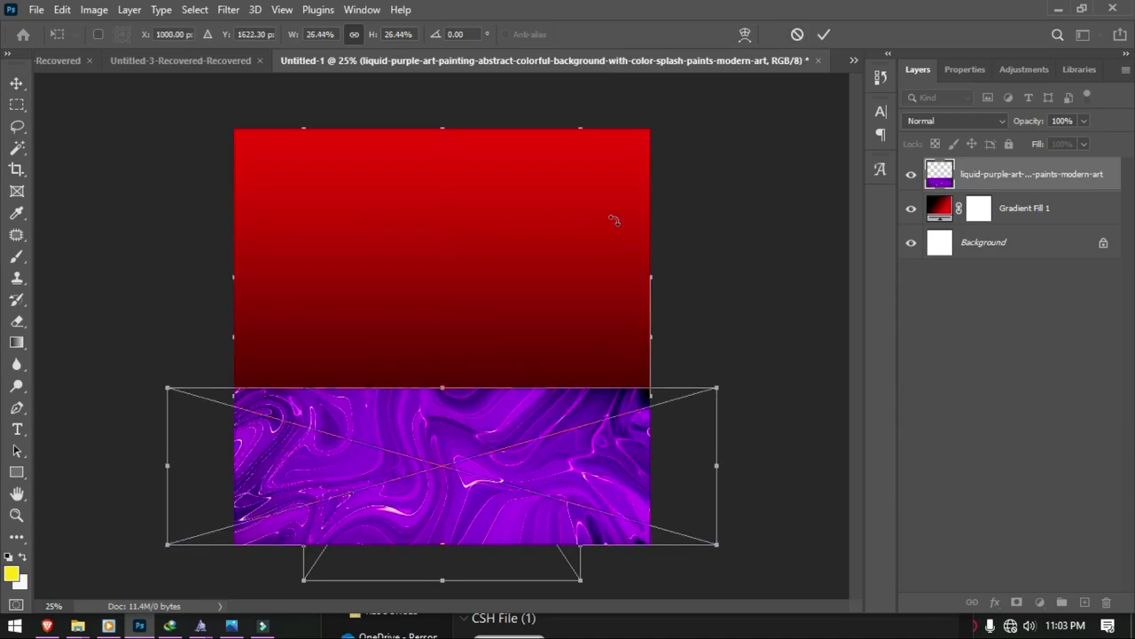
click(824, 34)
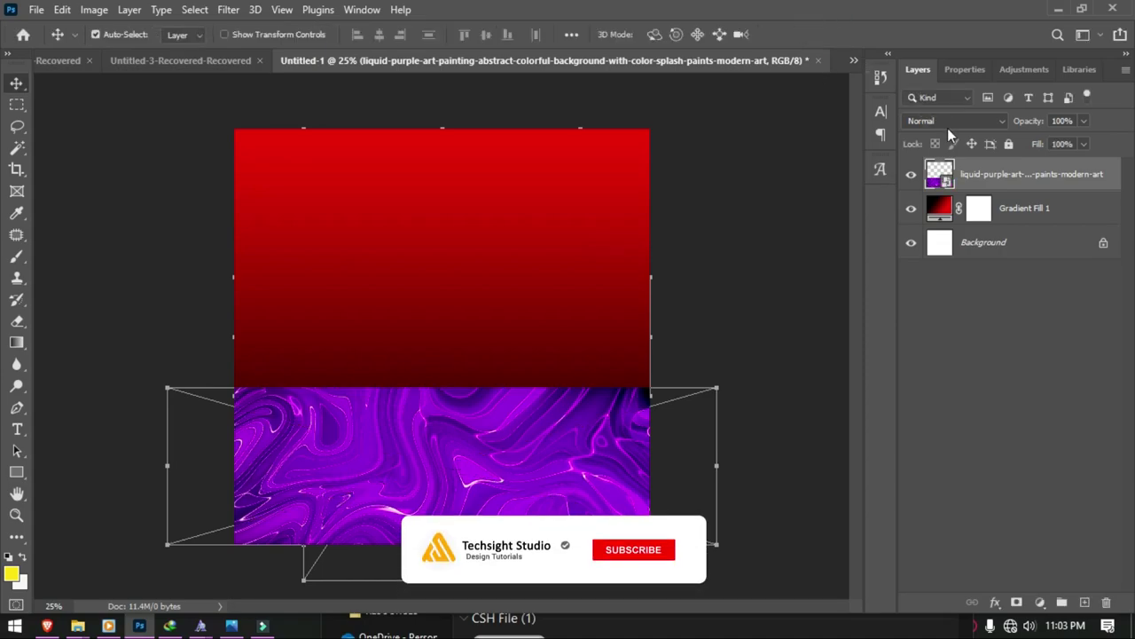
Step: Set the purple texture's blend mode to Multiply and add a layer mask
click(949, 124)
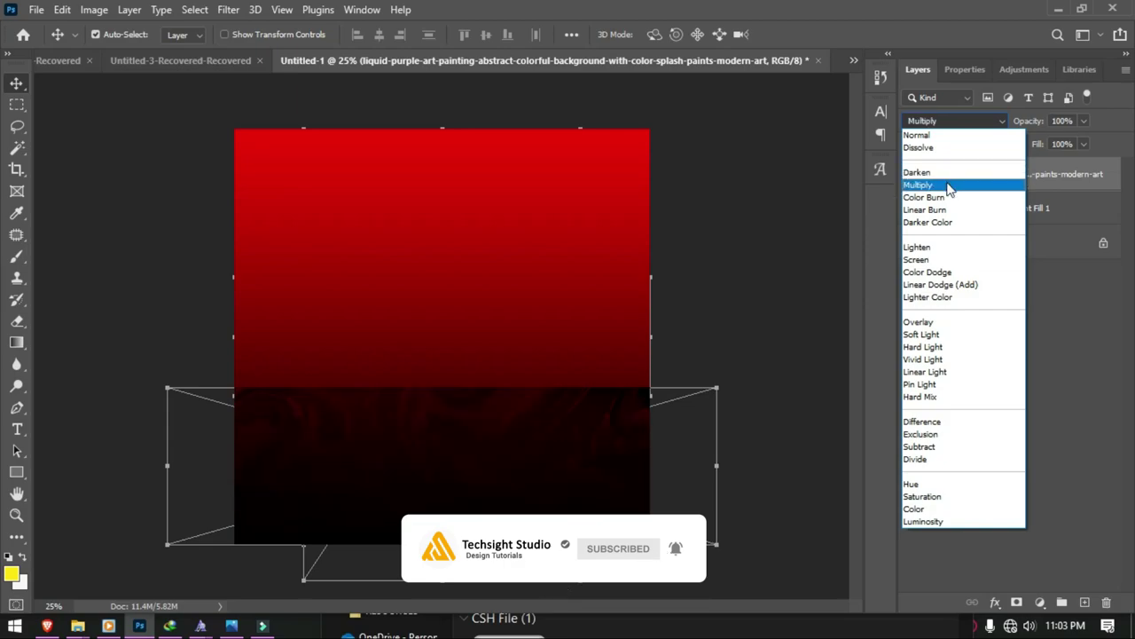
click(947, 186)
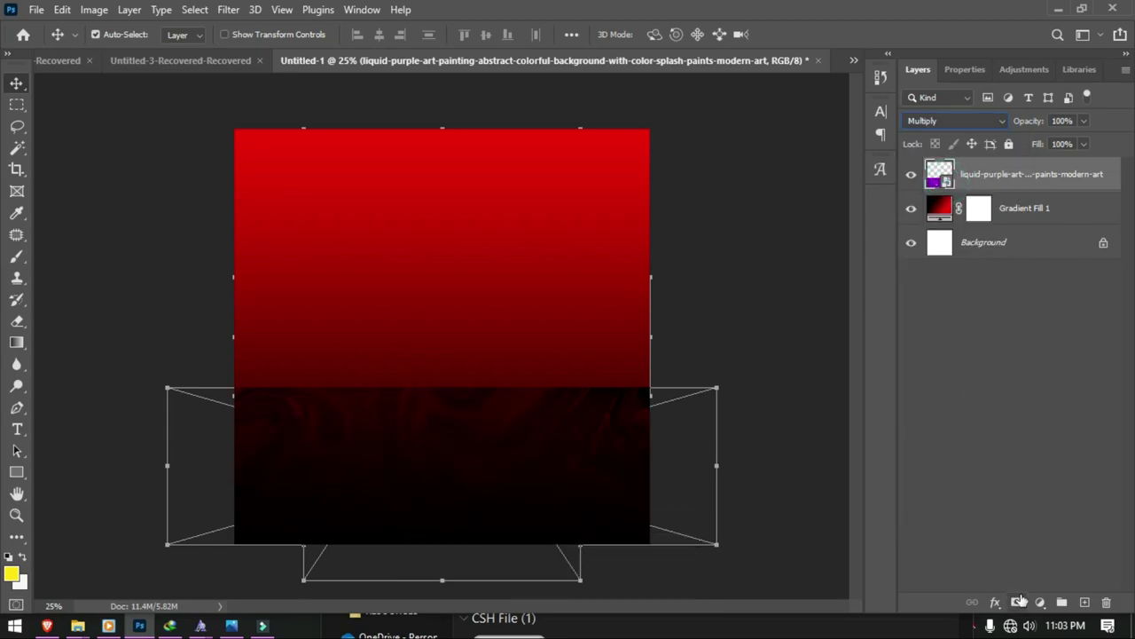
click(1017, 602)
Step: Draw gradients on the texture's mask so it fades out toward the top
key(g)
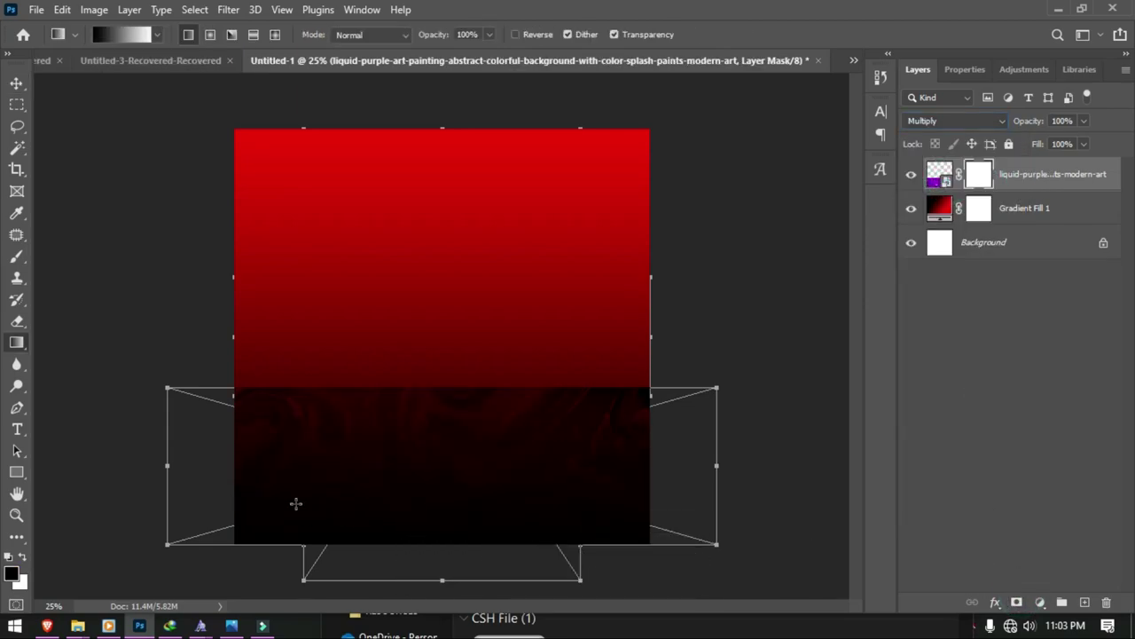
drag(412, 383, 414, 431)
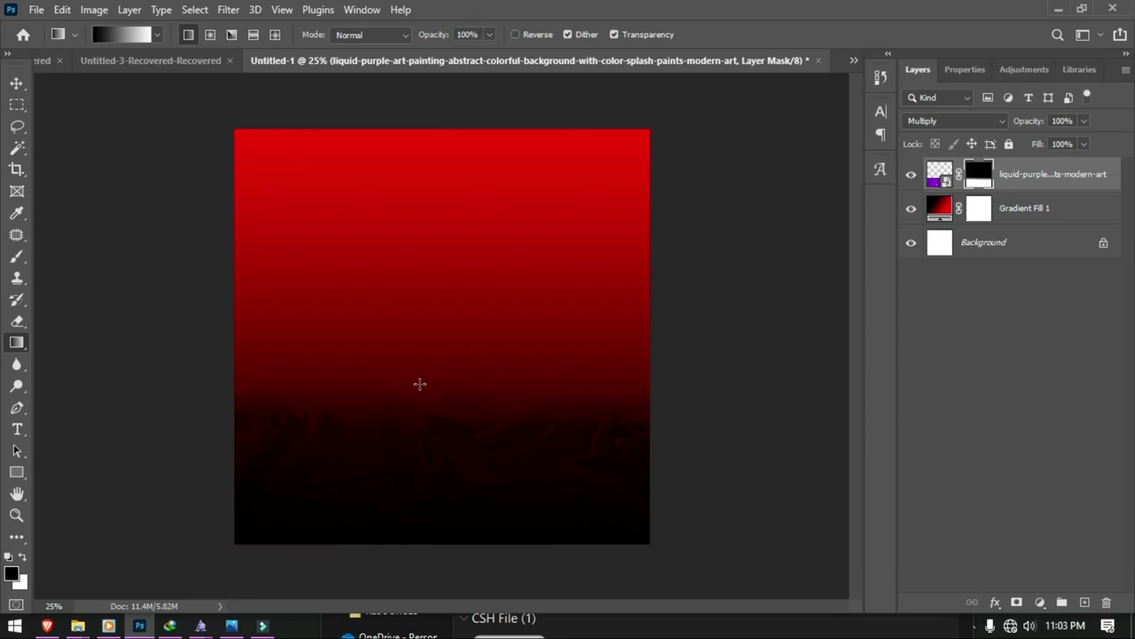
drag(418, 367, 416, 456)
drag(417, 387, 416, 439)
mouse_move(436, 373)
mouse_down()
mouse_move(441, 424)
mouse_move(426, 443)
mouse_up()
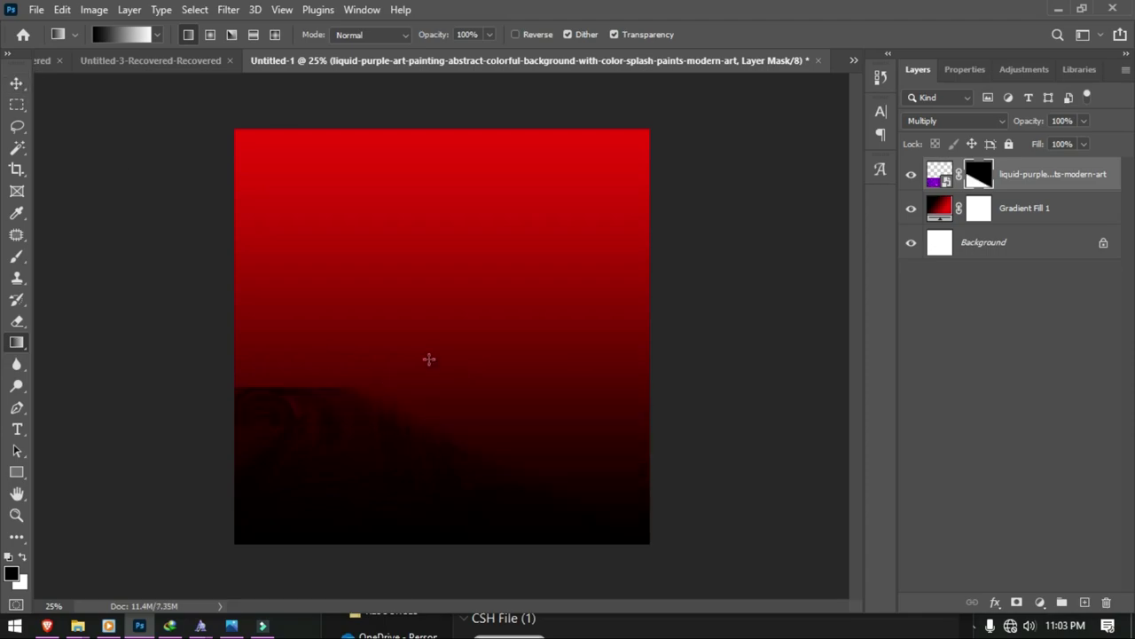
drag(429, 368, 434, 450)
drag(431, 385, 433, 450)
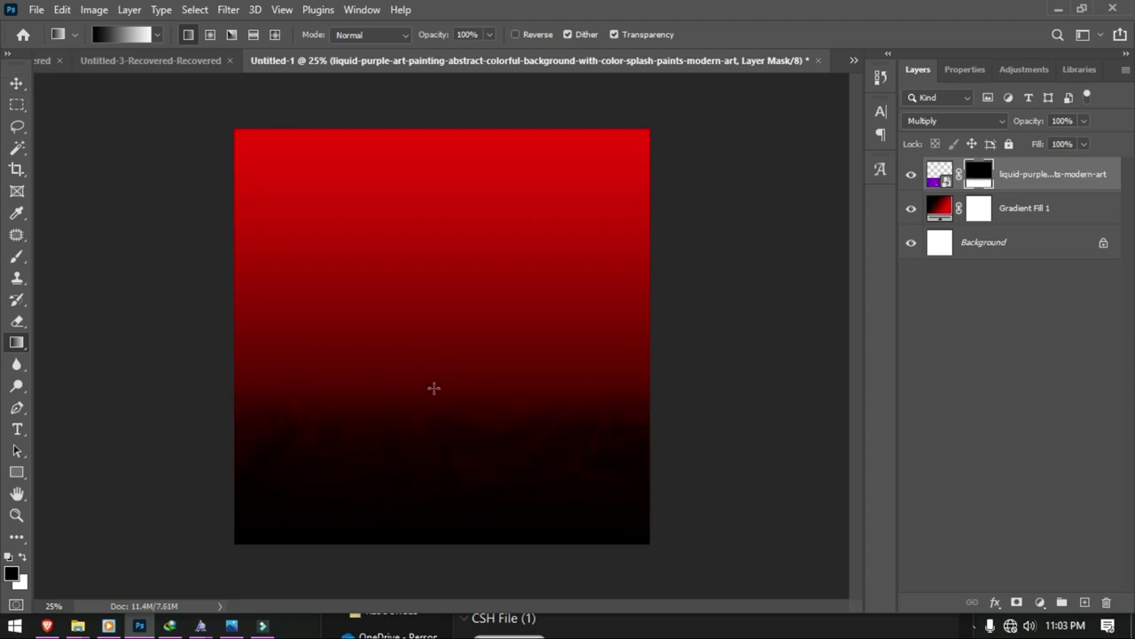
drag(434, 387, 433, 450)
Step: Place the BEAT crowd photo embedded and enlarge it to fill the canvas
click(36, 10)
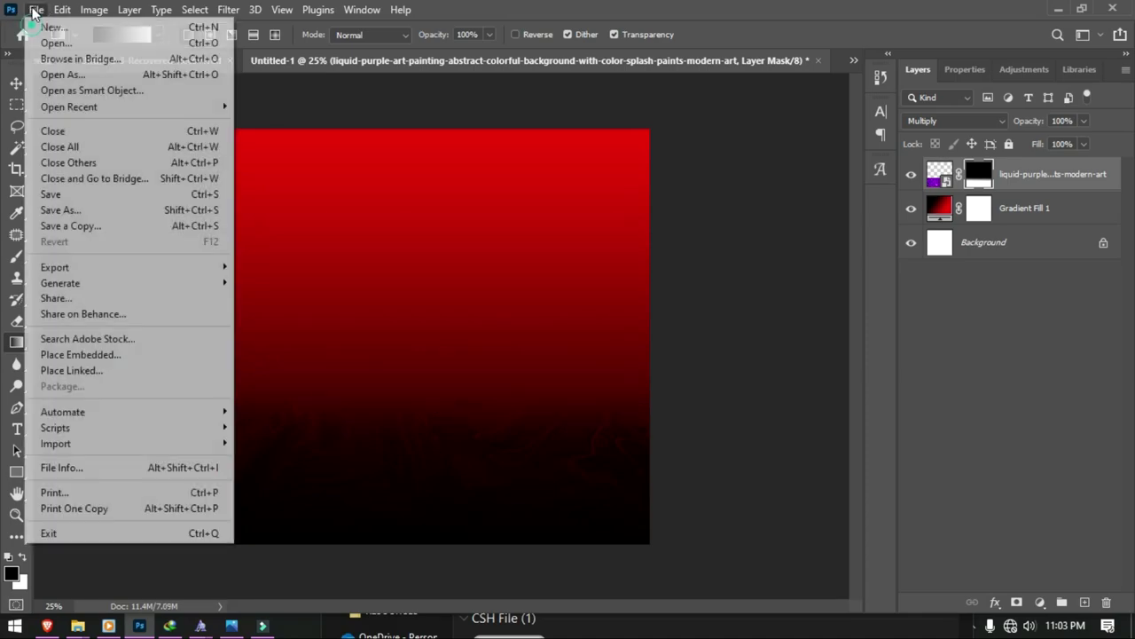
click(105, 355)
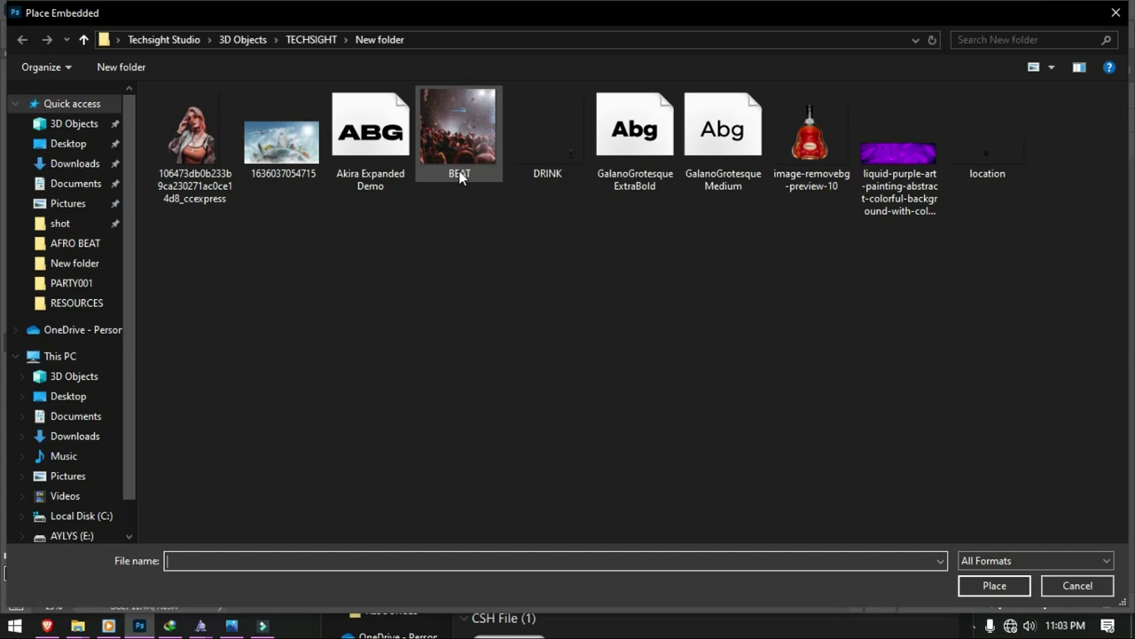
double_click(459, 159)
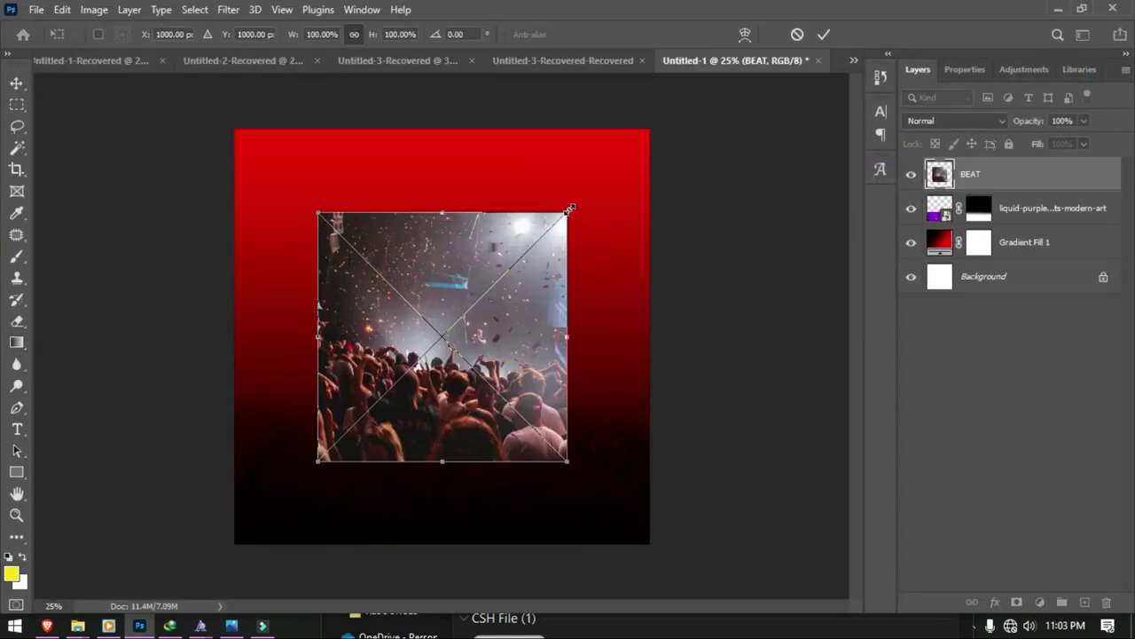
drag(570, 208, 661, 126)
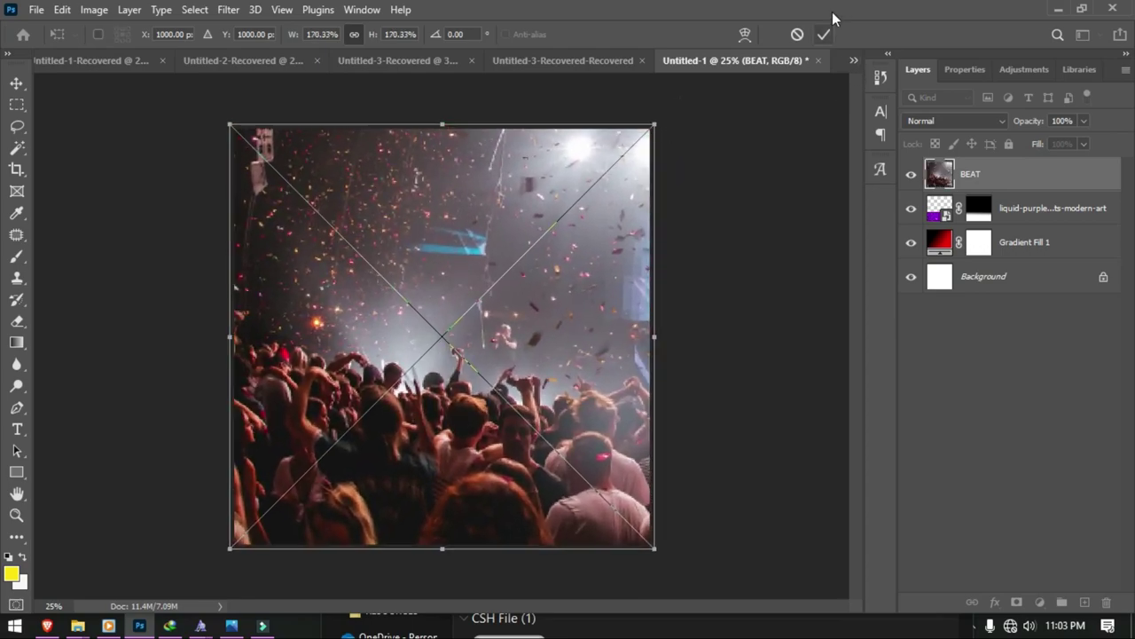
click(827, 34)
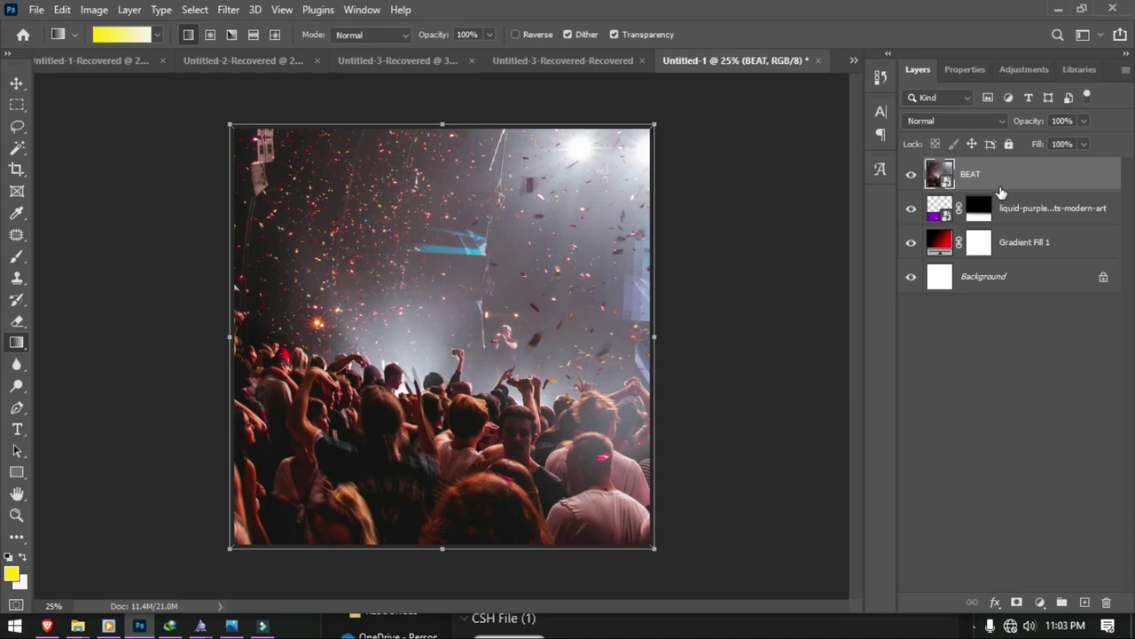
Step: Move the BEAT layer beneath the purple texture and shift it upward
drag(999, 192, 1004, 229)
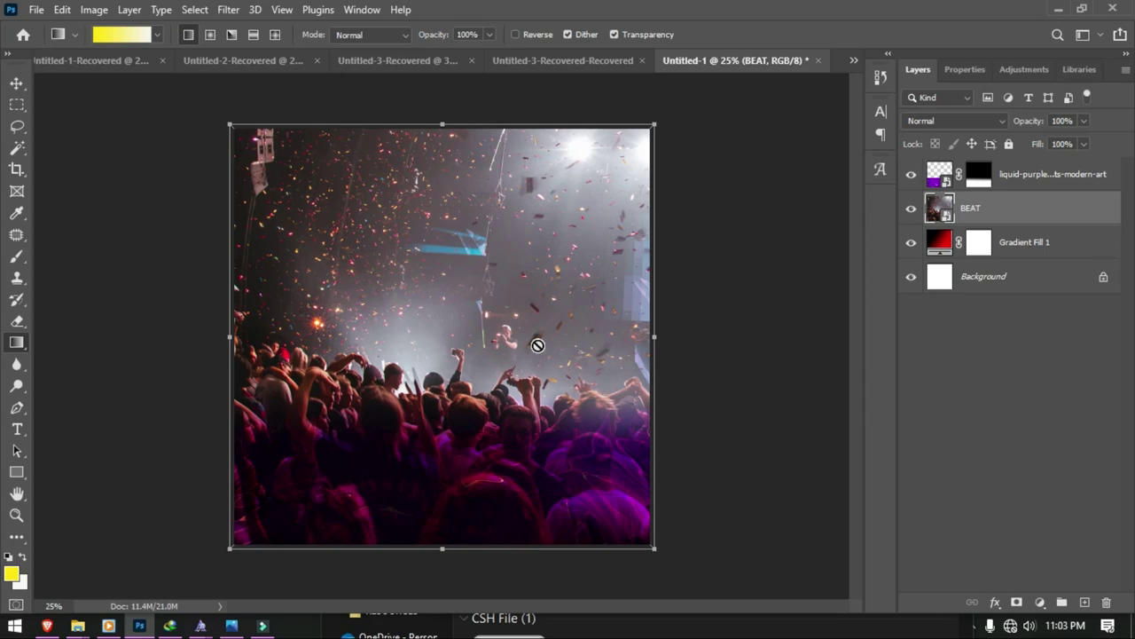
key(v)
drag(537, 323, 537, 284)
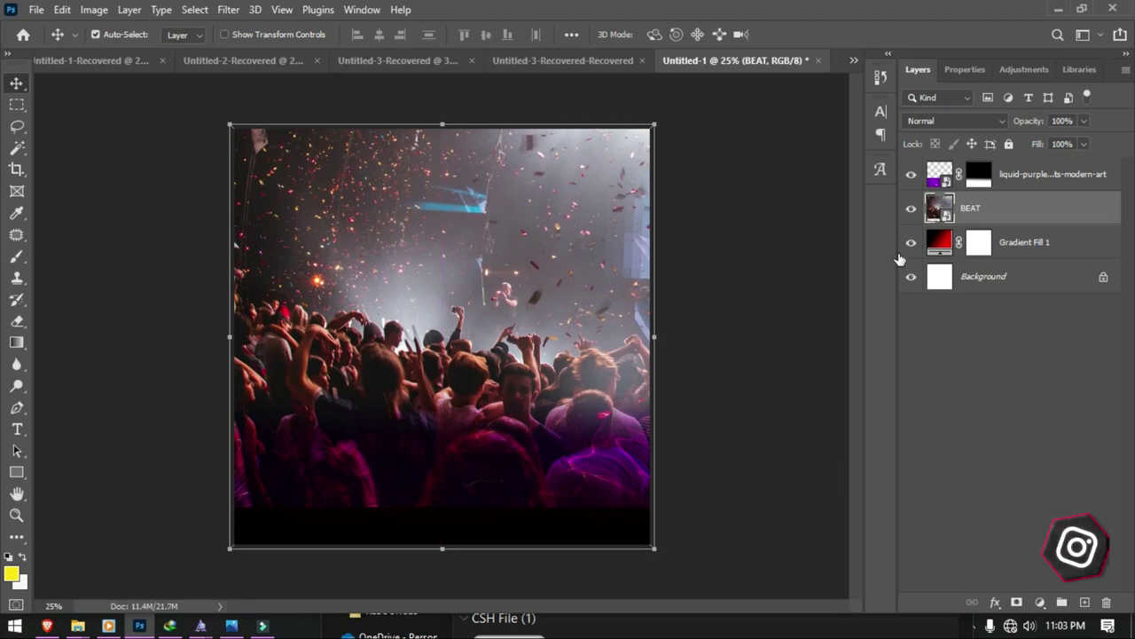
Step: Set BEAT to Overlay and apply a Motion Blur with 64-pixel distance
click(963, 121)
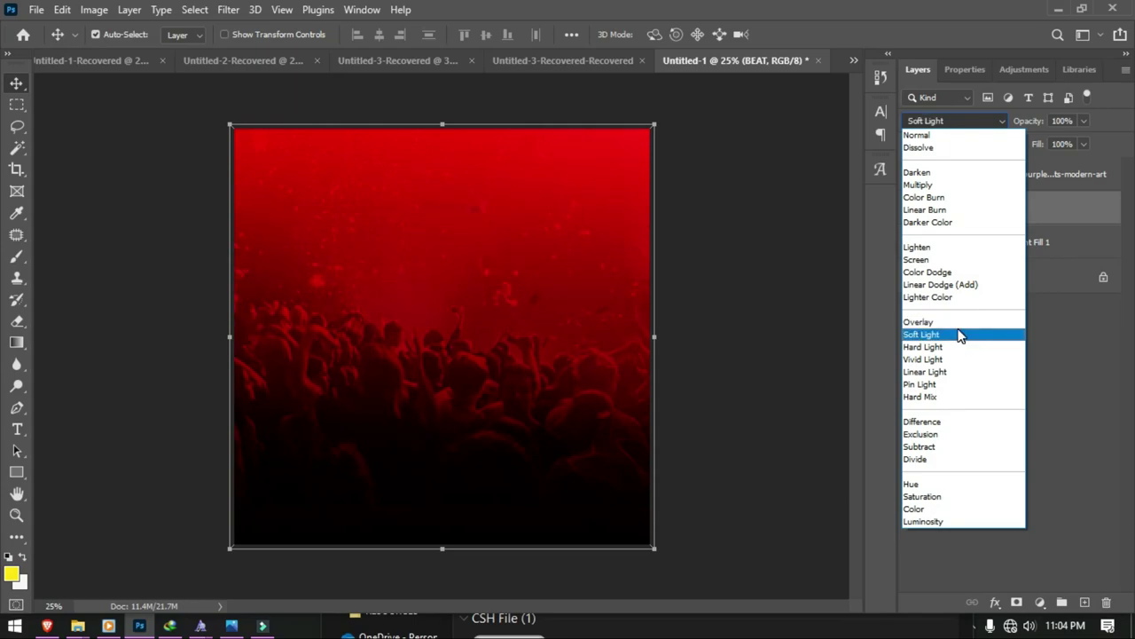
click(958, 323)
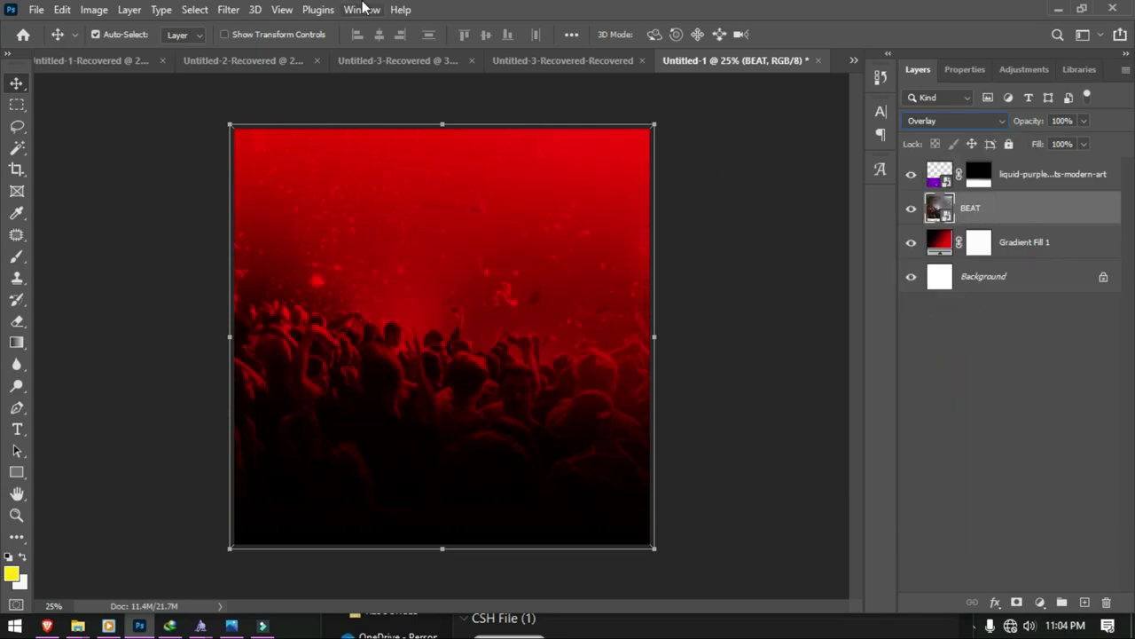
click(229, 9)
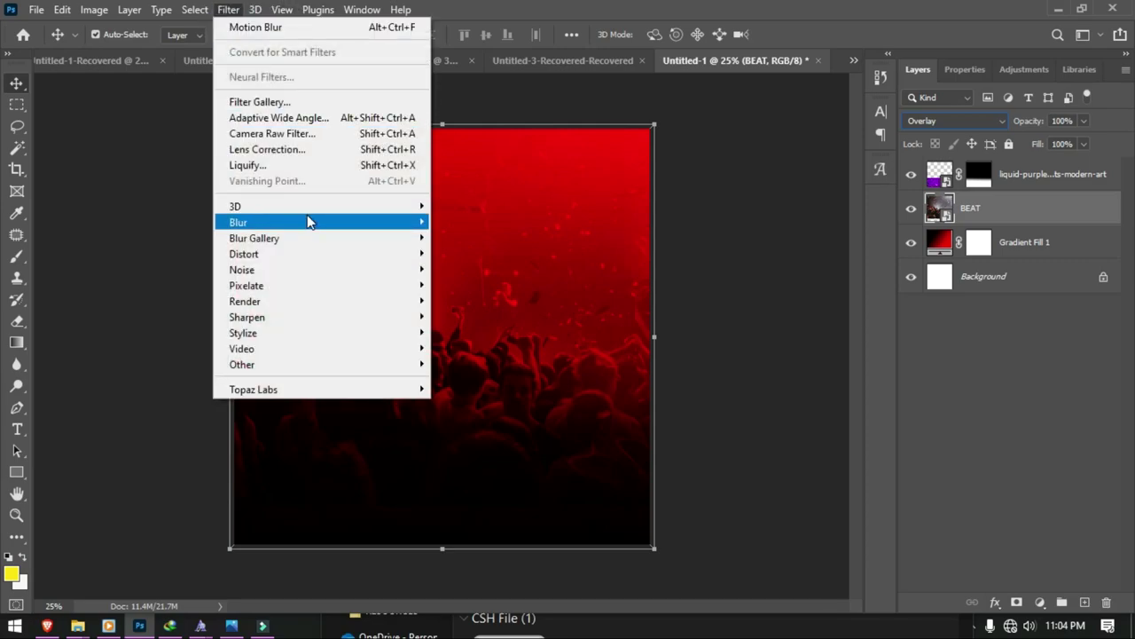
mouse_move(237, 222)
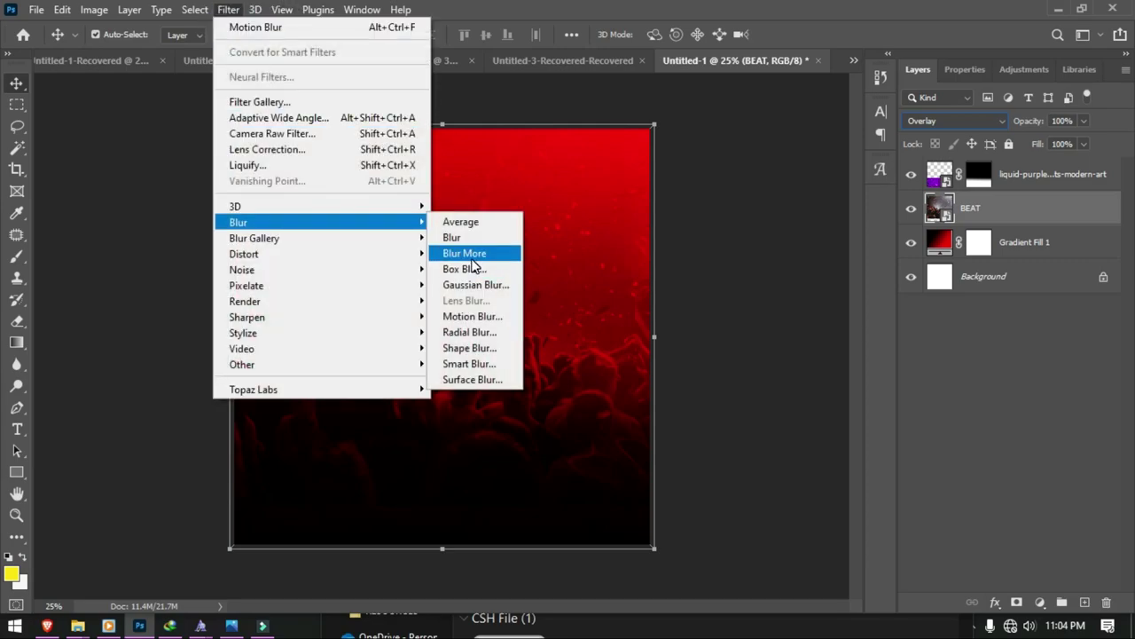
click(470, 317)
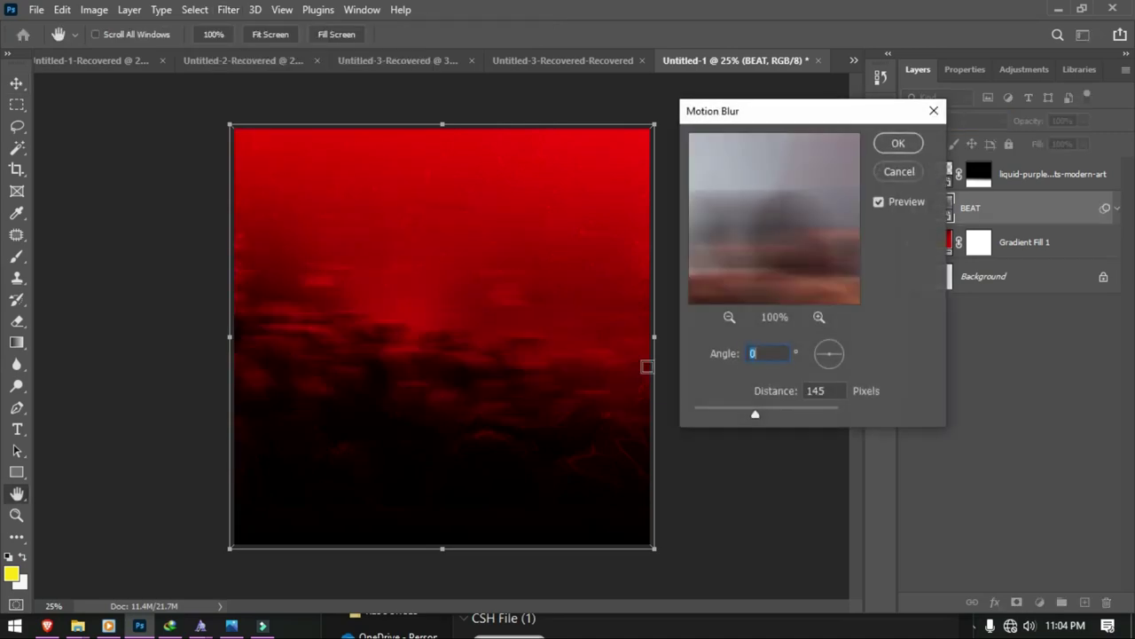
drag(754, 414, 736, 411)
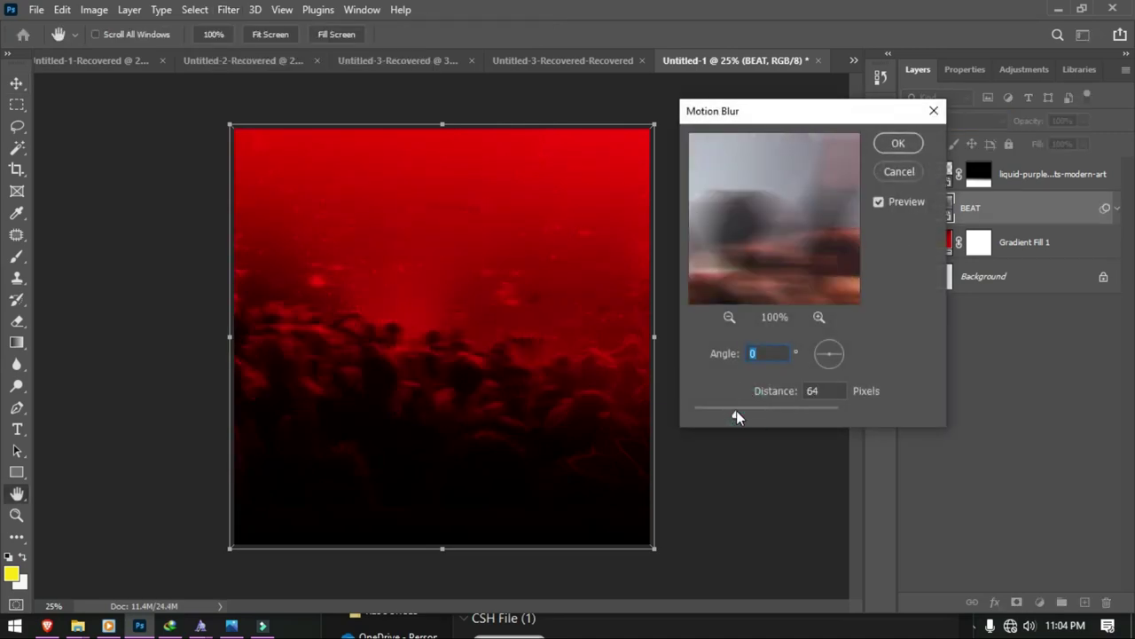
click(737, 414)
click(899, 144)
Step: Add a mask to BEAT and draw upward gradients fading the crowd toward the bottom
click(1017, 603)
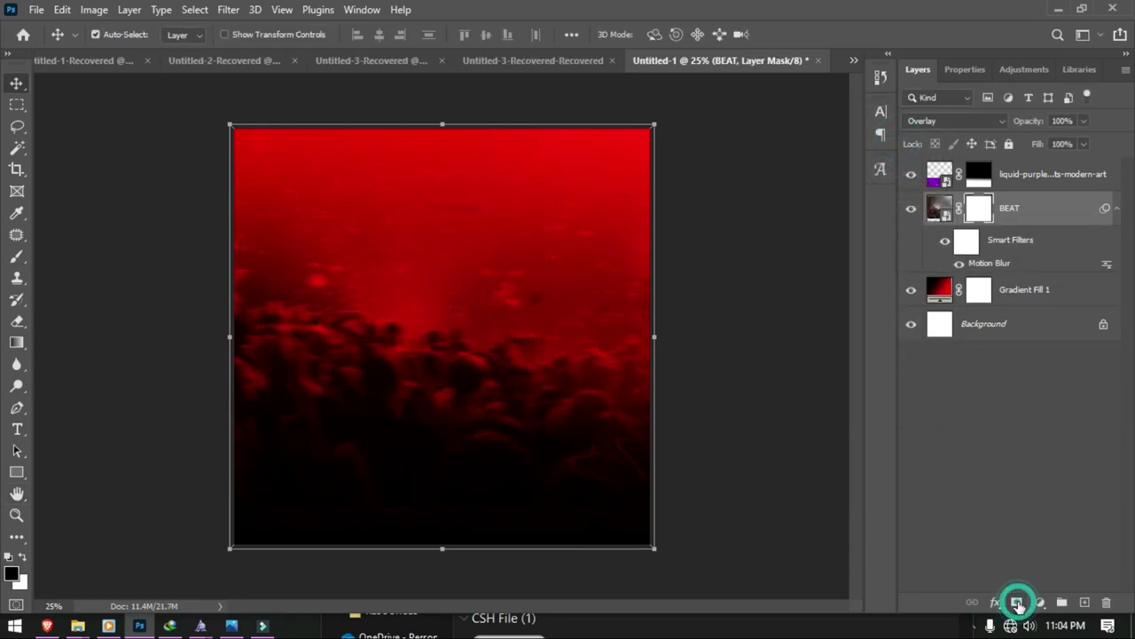
key(g)
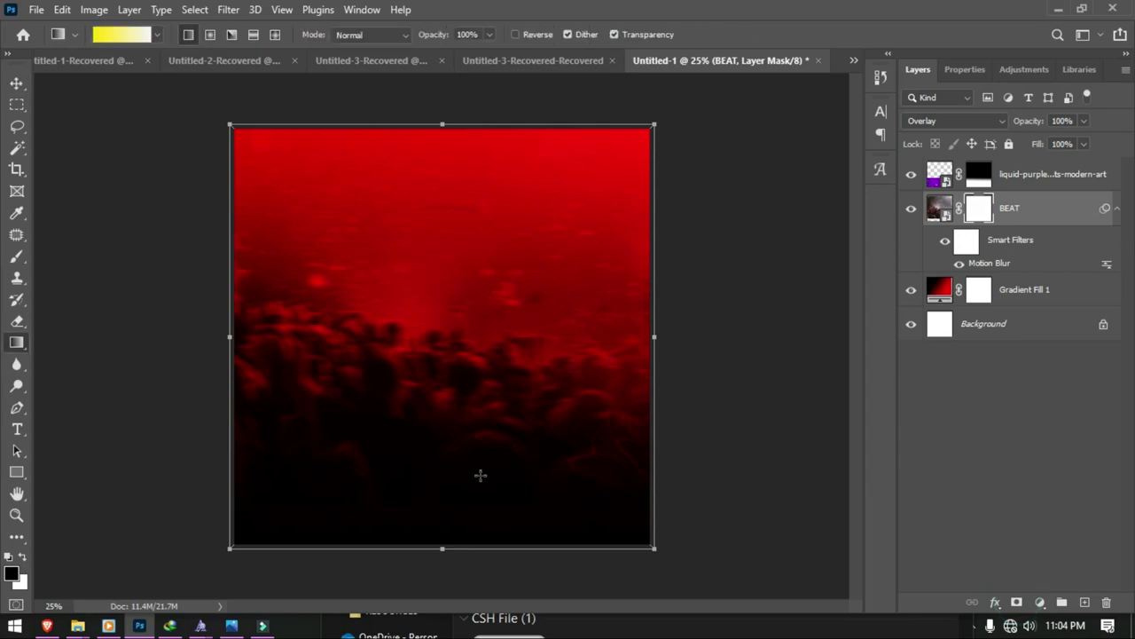
drag(441, 506, 441, 363)
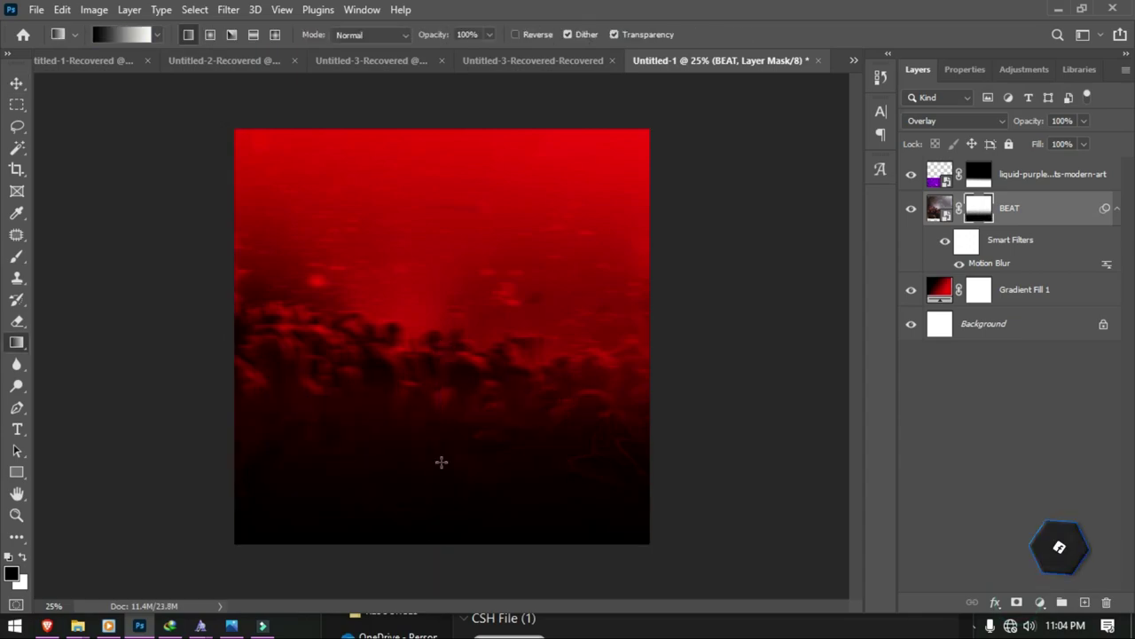
drag(441, 462, 438, 337)
drag(437, 517, 441, 387)
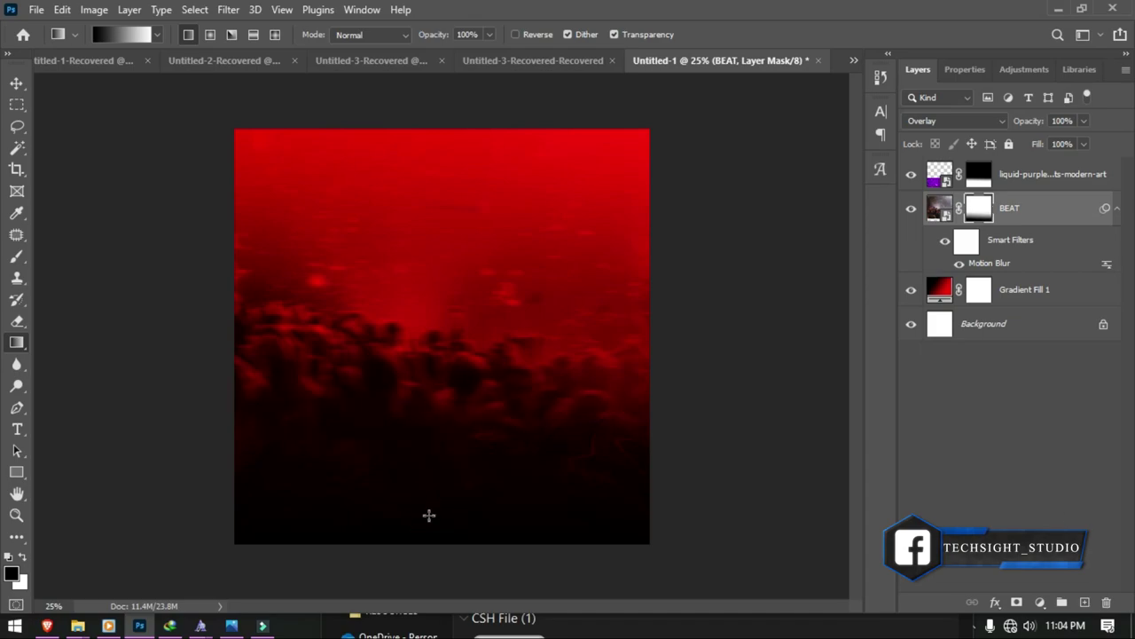
drag(428, 515, 429, 418)
drag(429, 464, 431, 365)
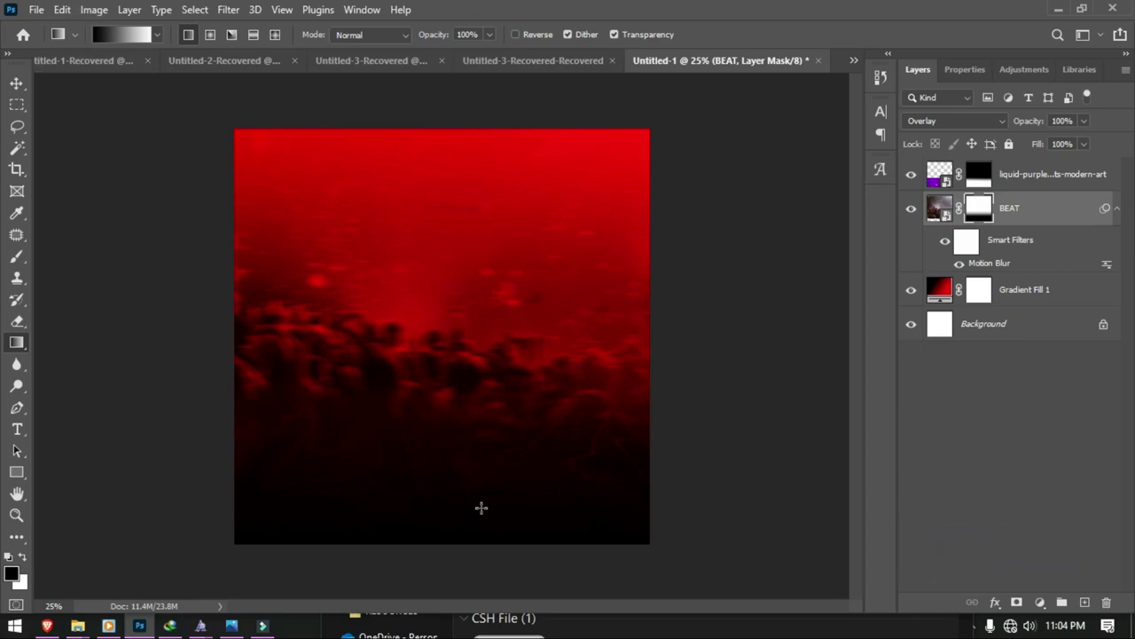
Step: Place the globe-and-landmarks photo at the canvas top, scaled to 20.75%
click(36, 10)
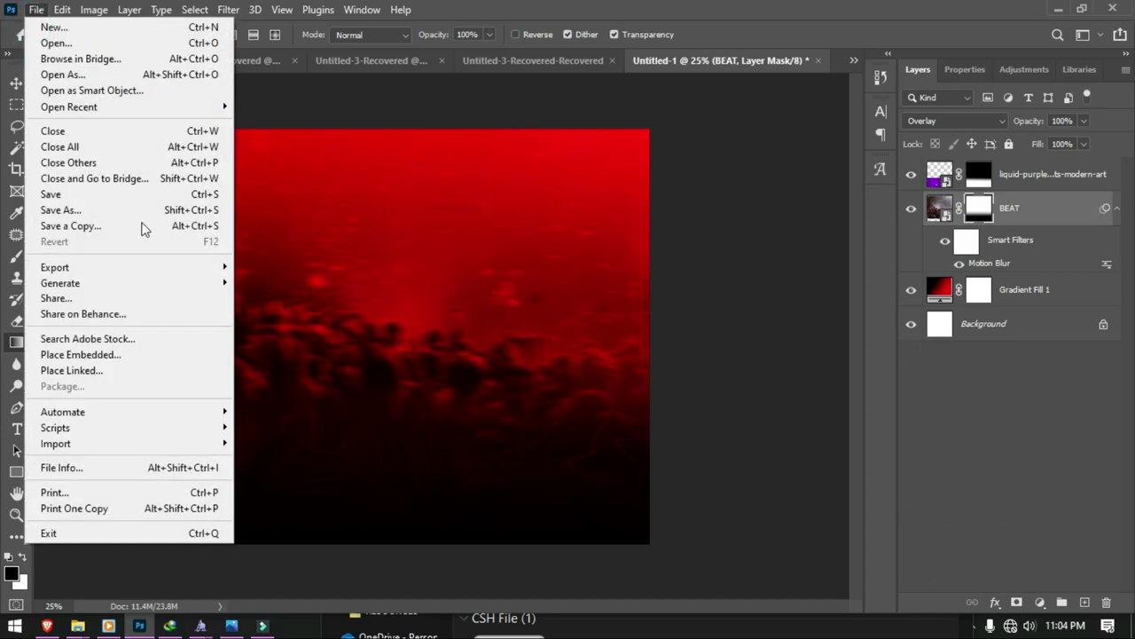
click(151, 363)
double_click(292, 142)
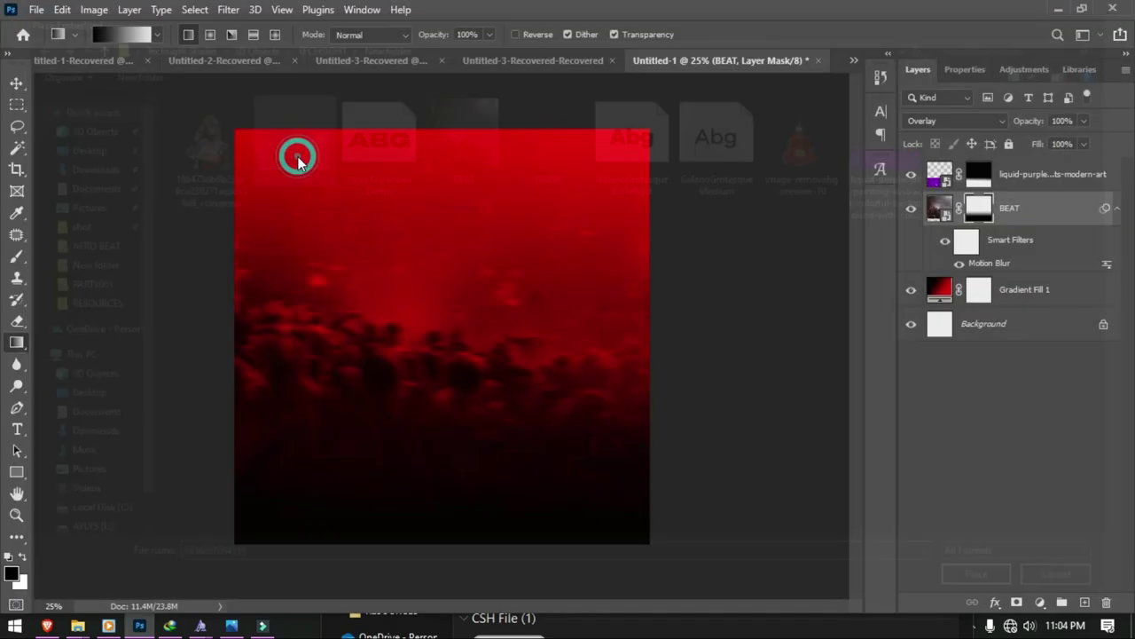
drag(451, 349, 447, 260)
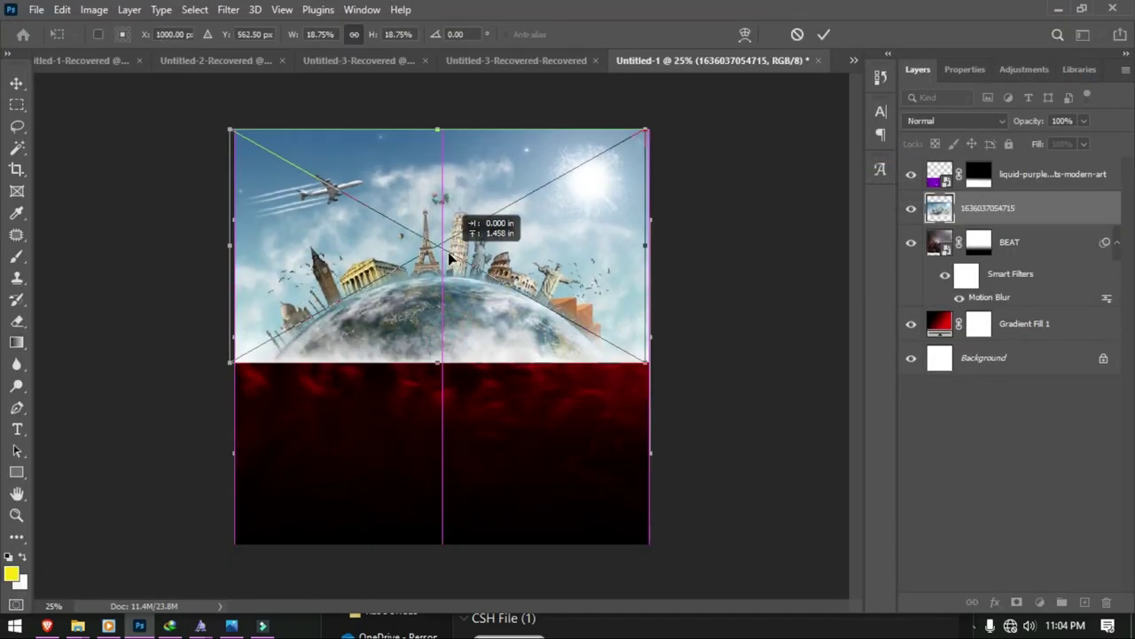
drag(441, 363, 438, 387)
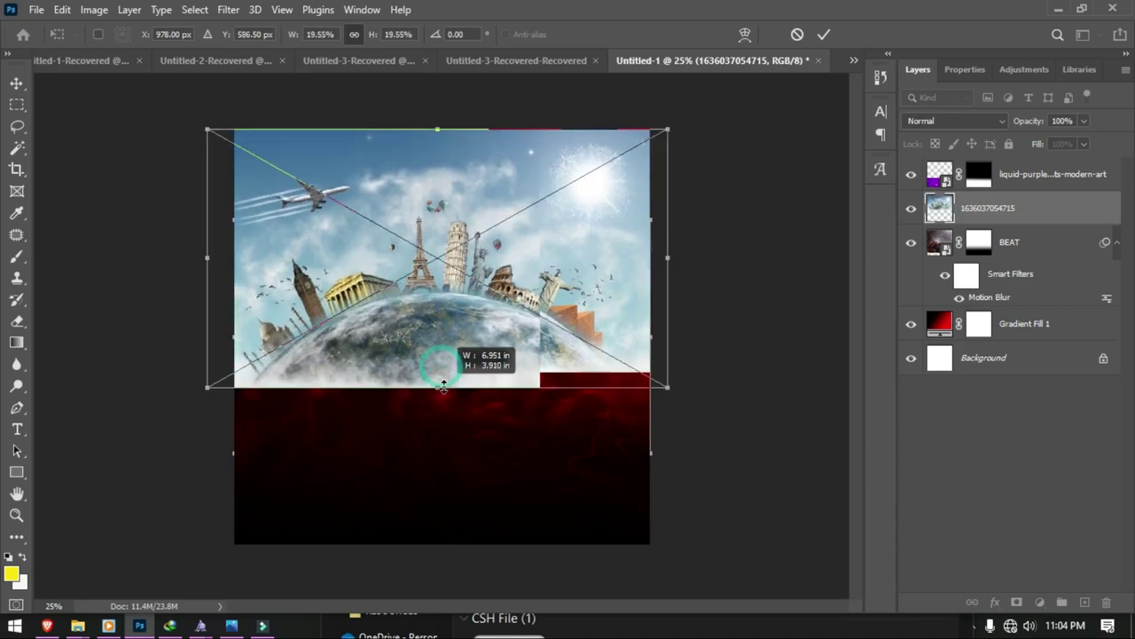
click(826, 34)
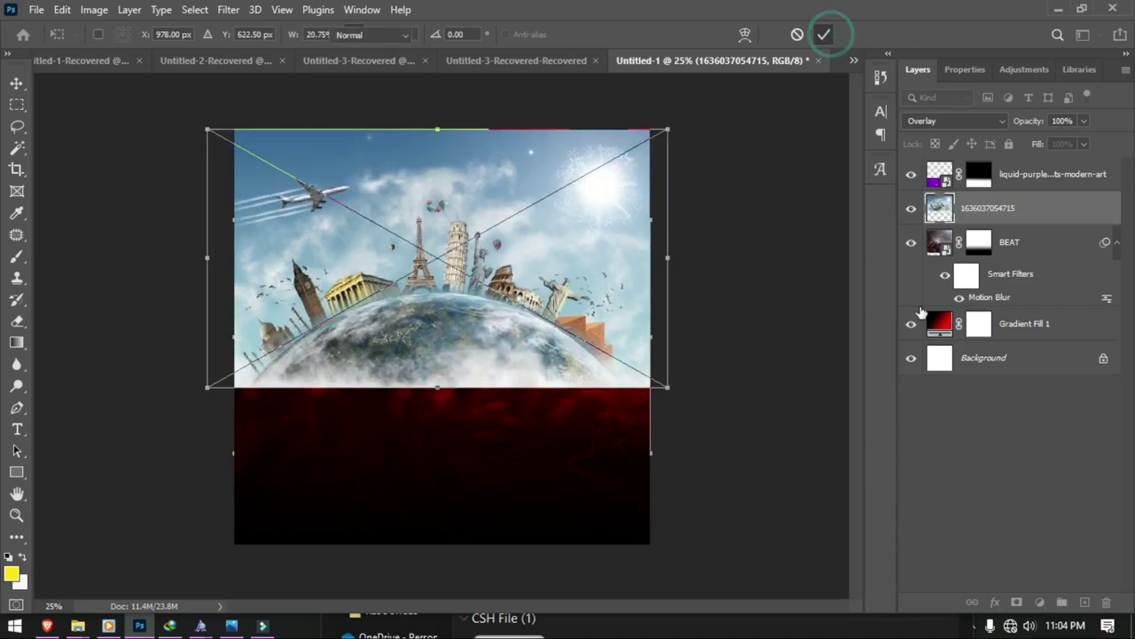
Step: Mask the globe photo with upward gradients so its lower part fades into the red
click(1014, 603)
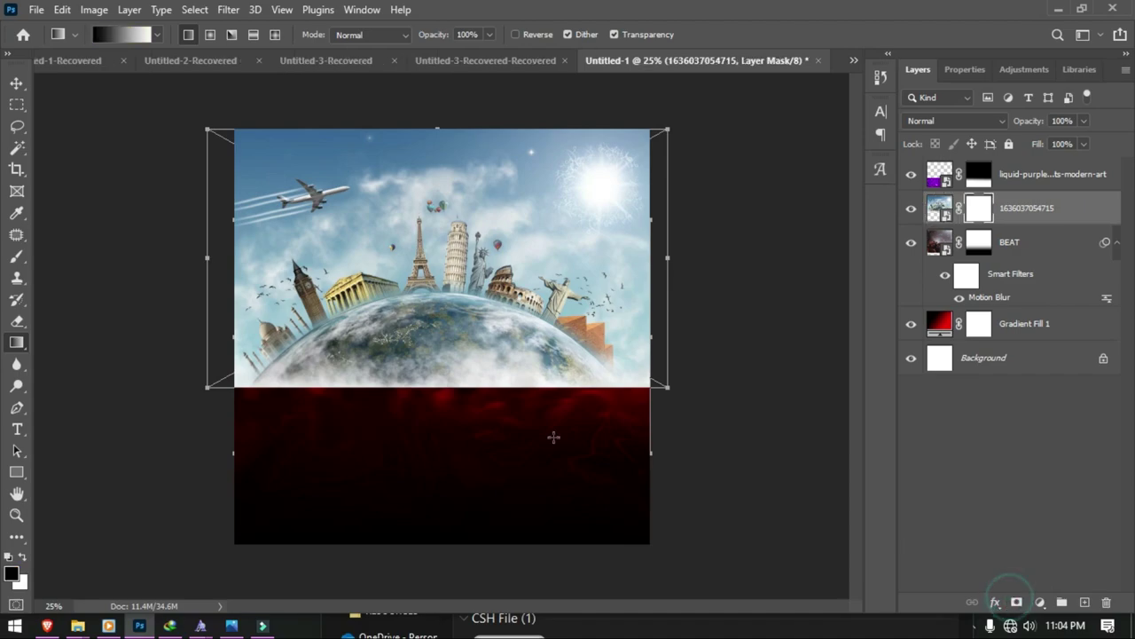
drag(475, 399, 468, 334)
drag(438, 396, 438, 329)
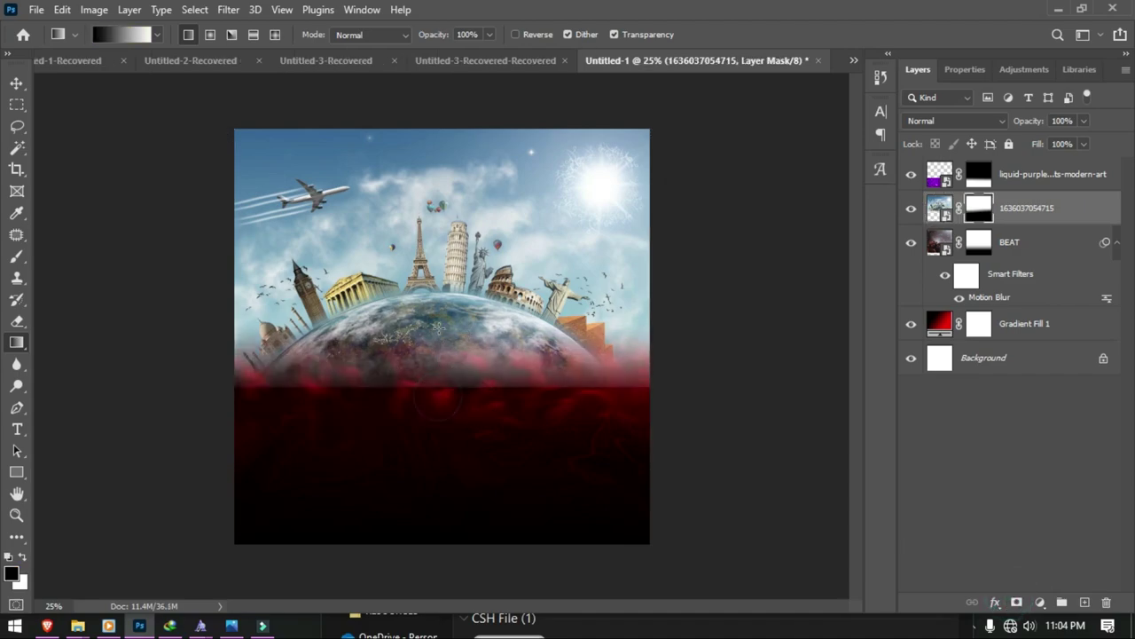
drag(435, 389, 436, 317)
drag(436, 372, 442, 318)
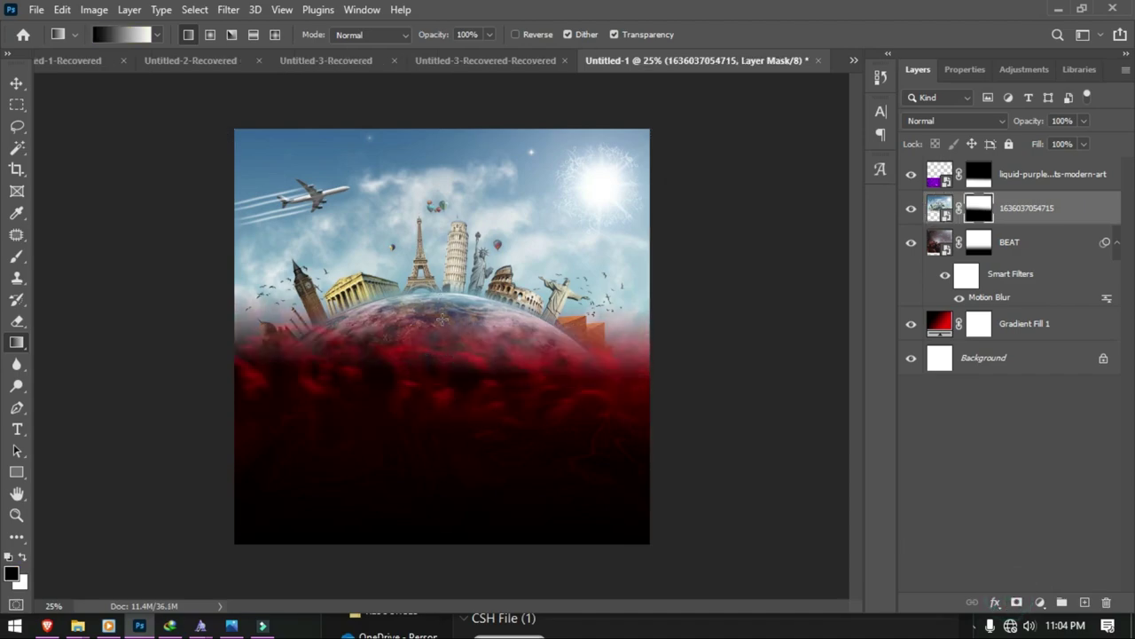
drag(440, 391, 439, 312)
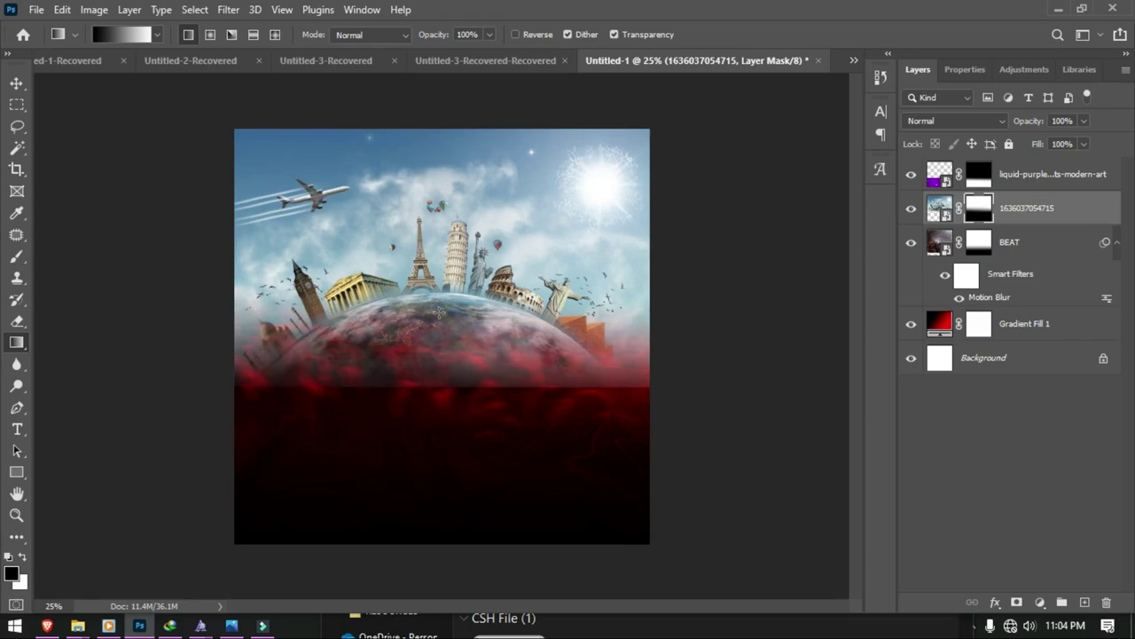
drag(439, 375, 441, 304)
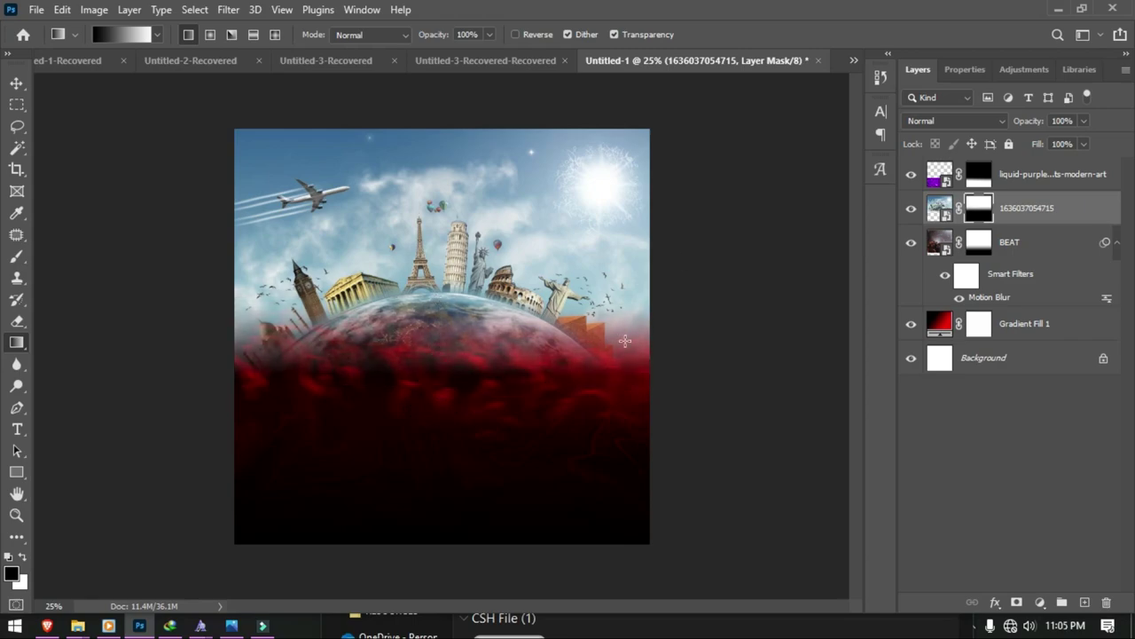
click(980, 120)
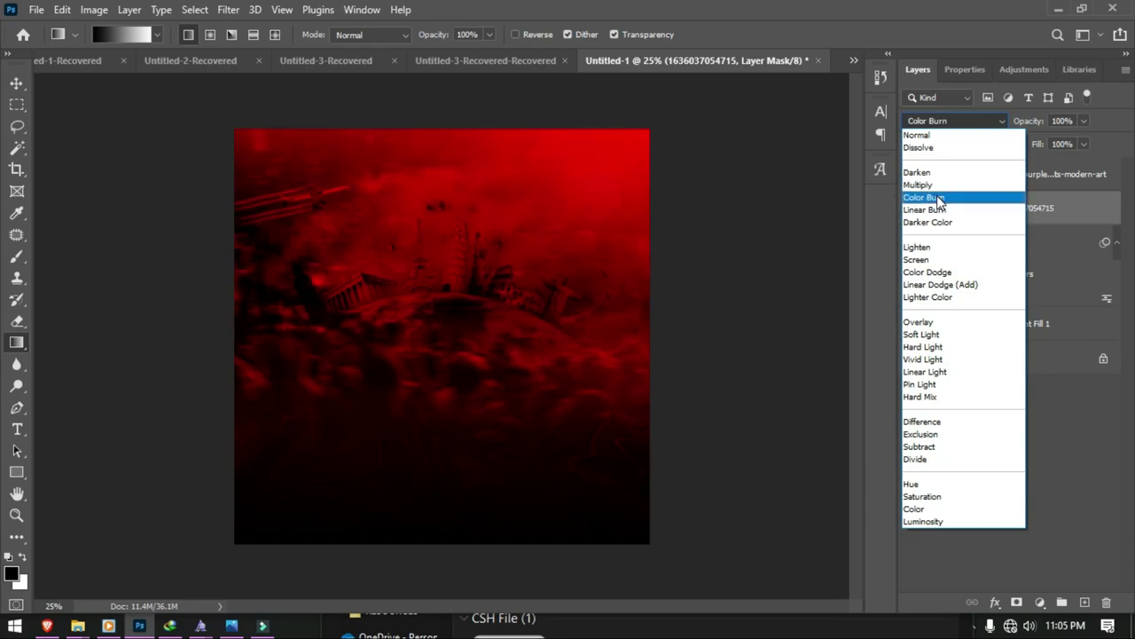
Step: Set the globe photo to Multiply and group all layers, including the unlocked Background
click(937, 187)
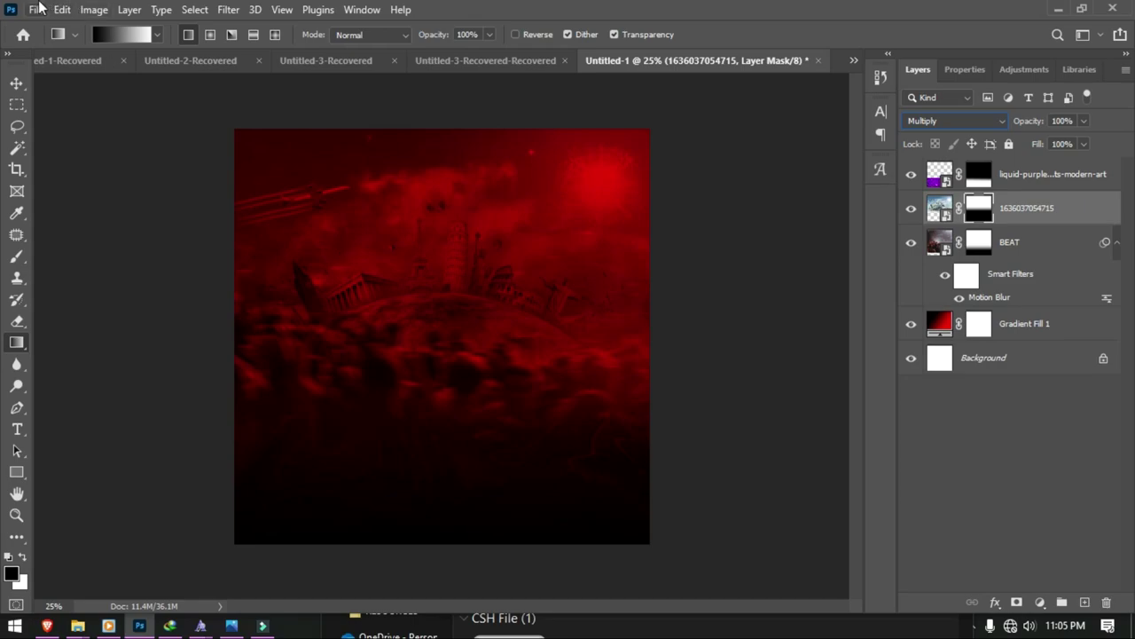
click(1029, 175)
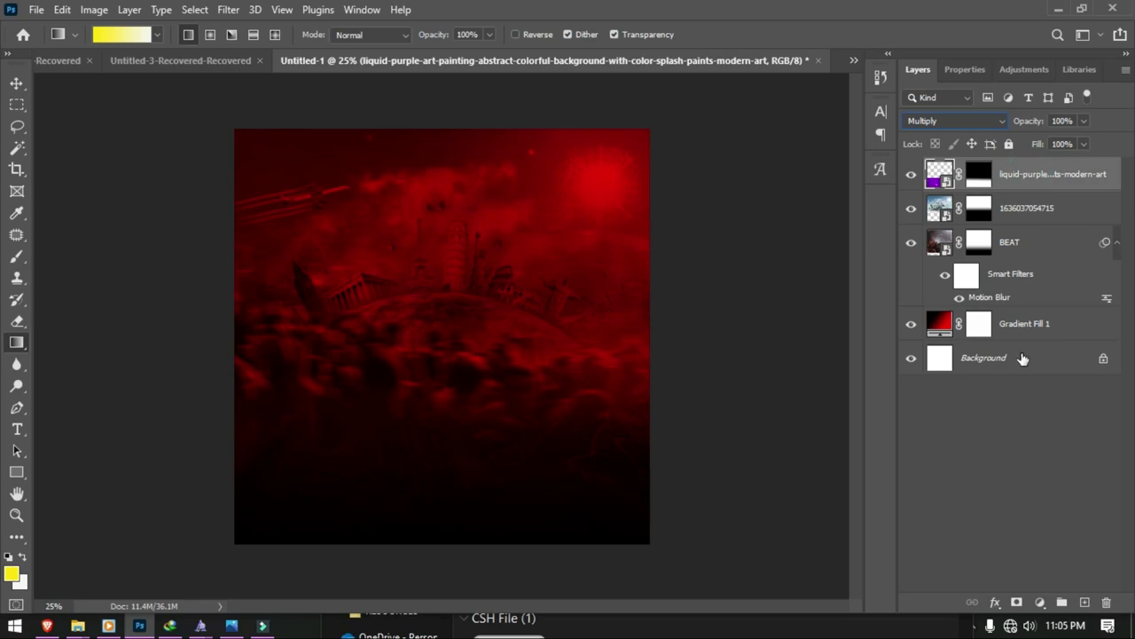
click(1102, 360)
shift+click(1025, 177)
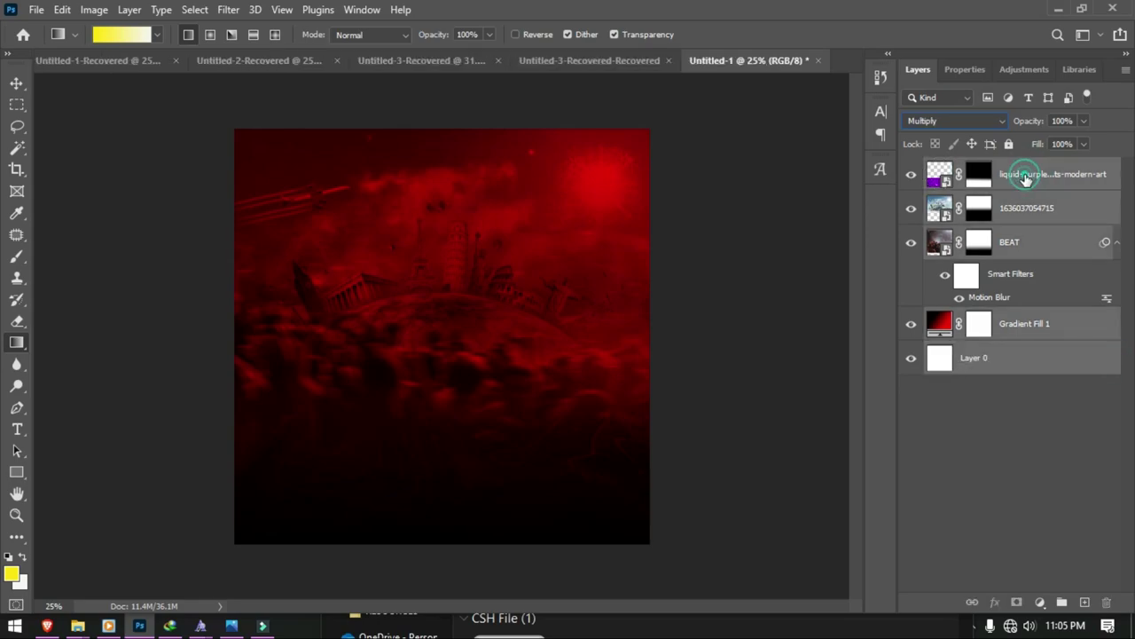
key(ctrl+g)
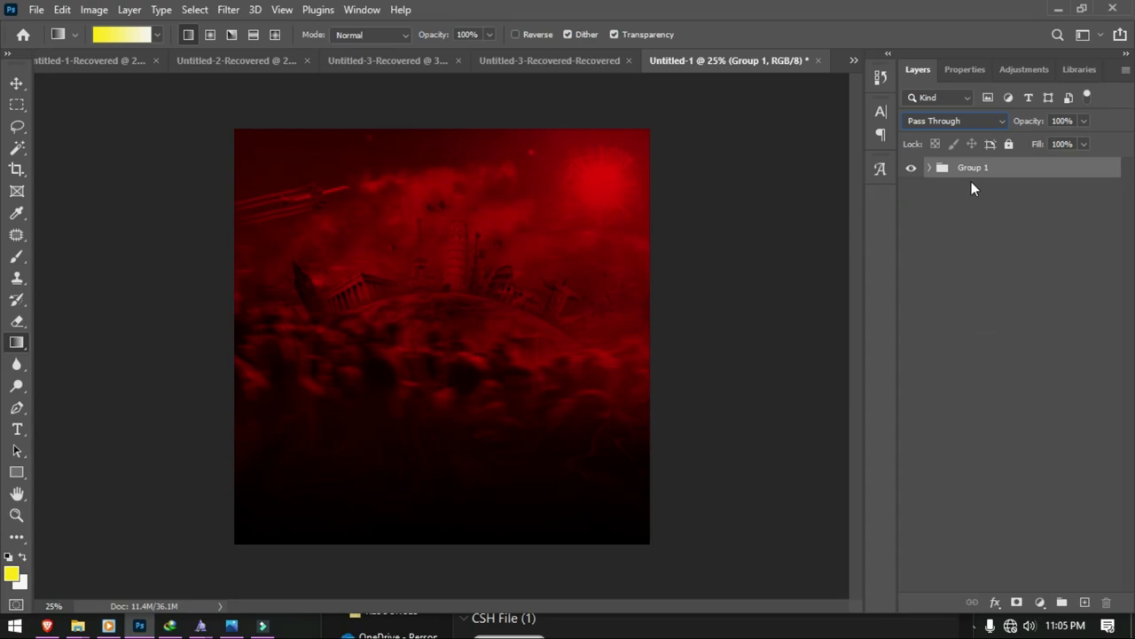
Step: Rename the group bg and lock it
double_click(973, 170)
text(bg)
click(1006, 144)
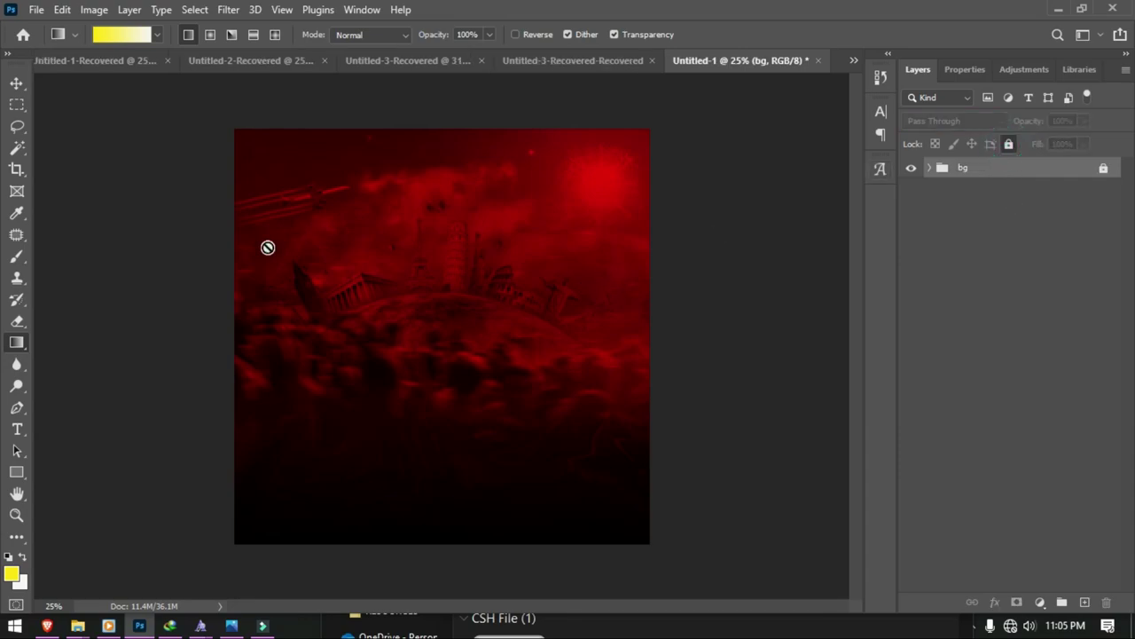
key(t)
key(alt+t)
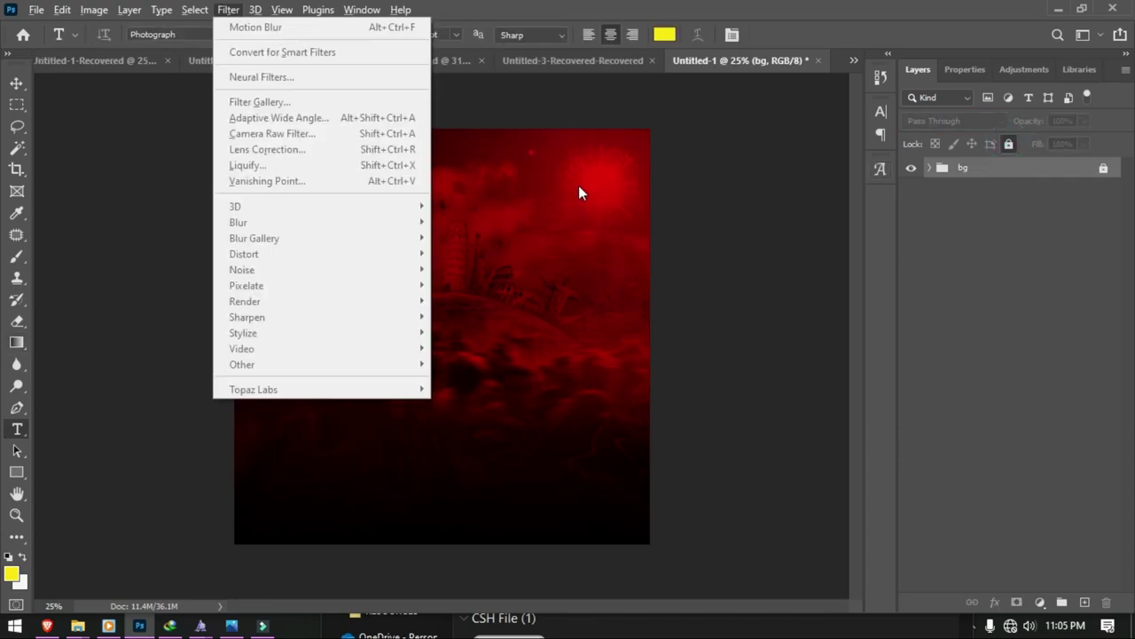
Step: Type the word friday as a new text line at the upper left
key(Escape)
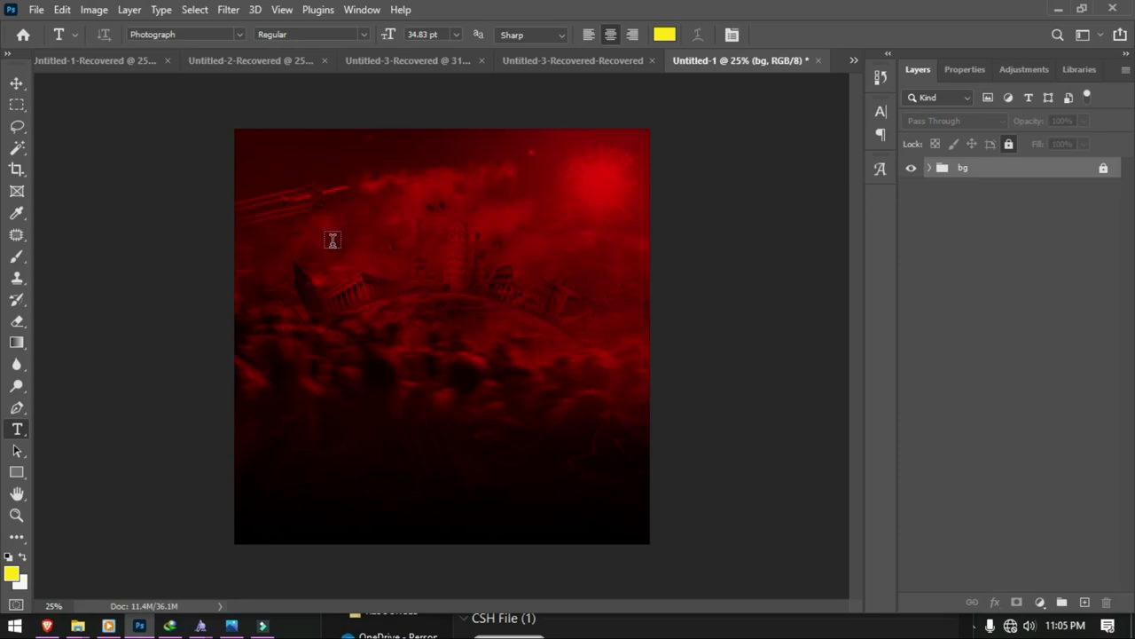
click(334, 253)
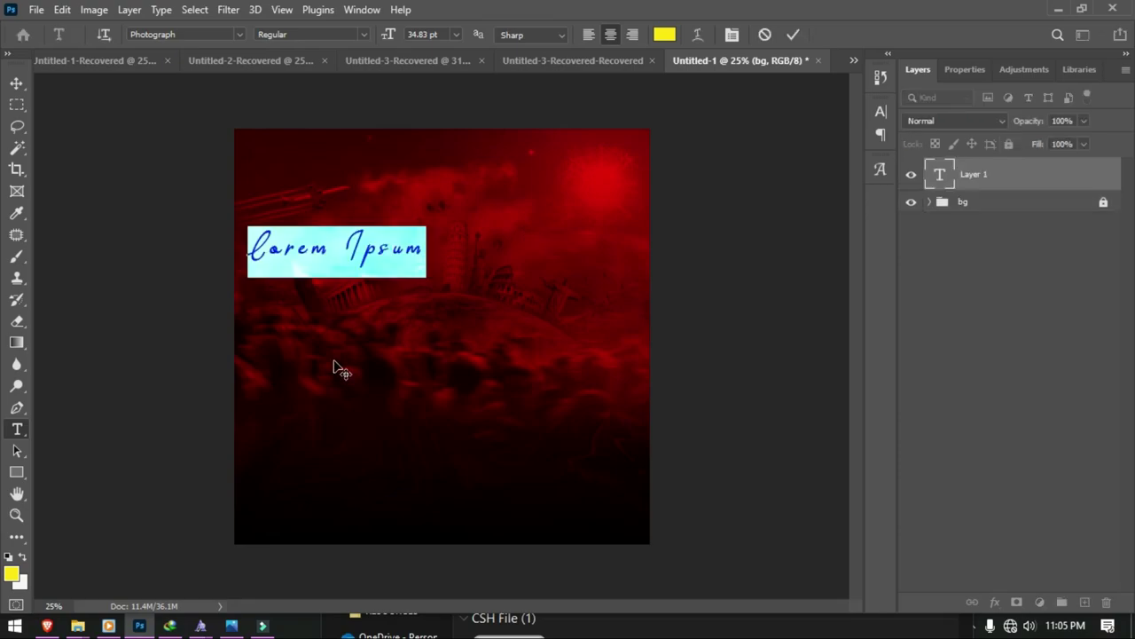
text(fri)
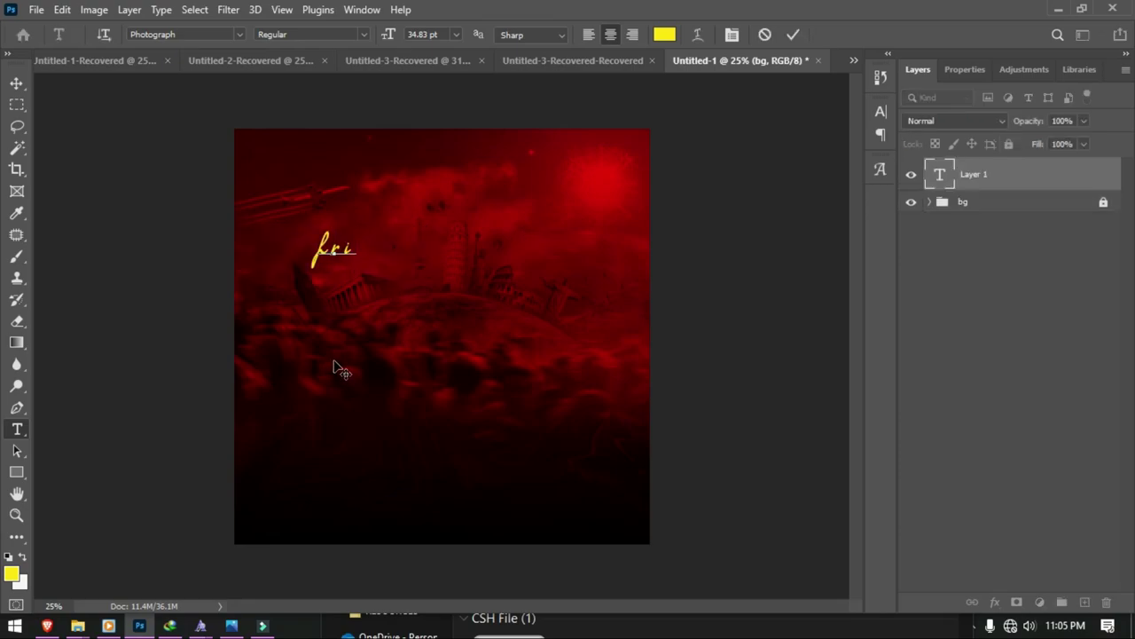
text(dat)
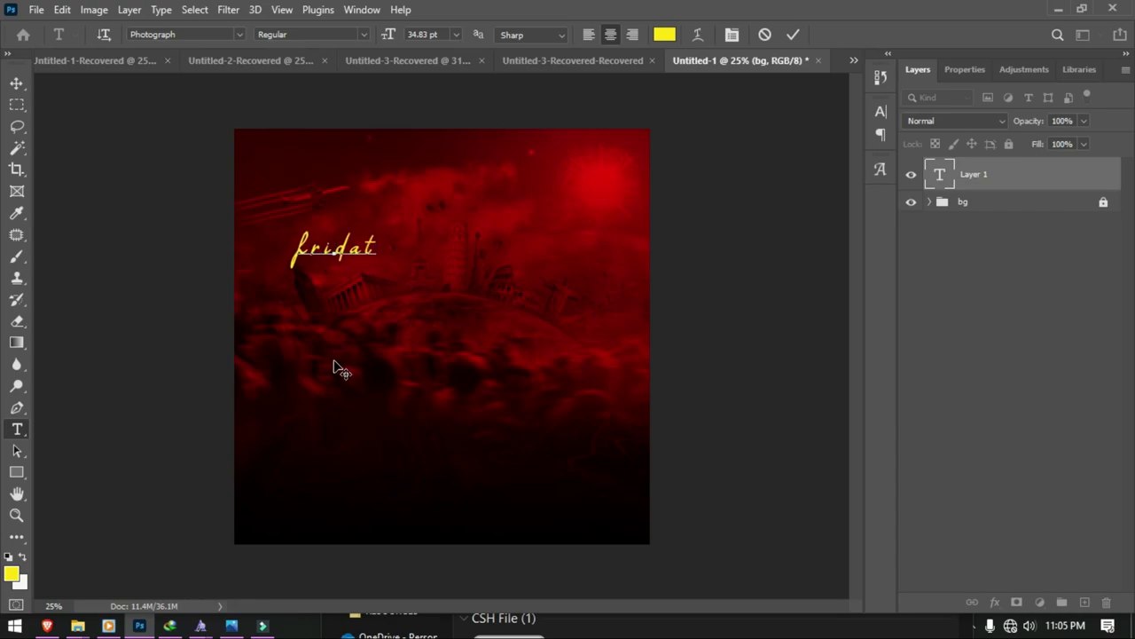
key(BackSpace)
text(y)
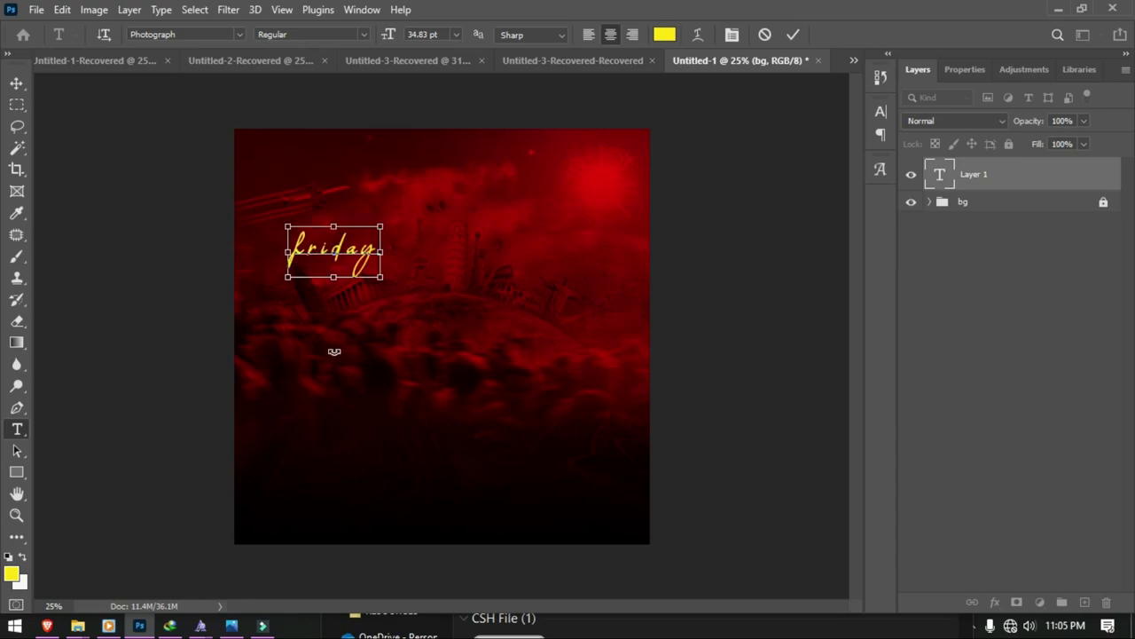
key(ctrl+a)
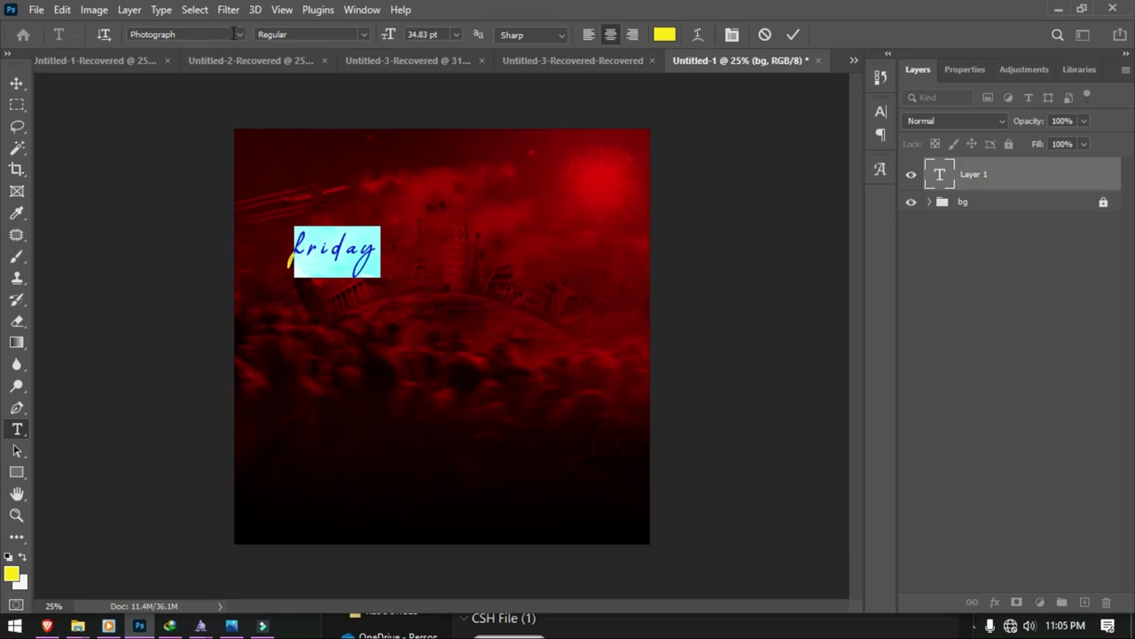
Step: Style FRIDAY in Akira Expanded Super Bold, 70 pt, tracking 0, and move it onto the poster
click(237, 35)
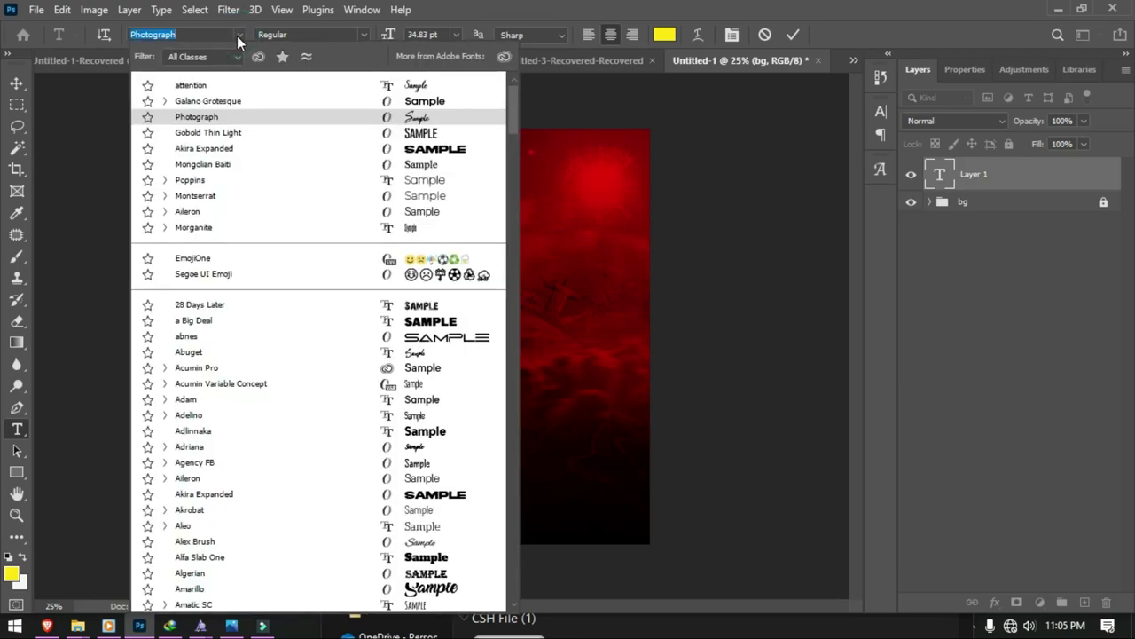
click(219, 149)
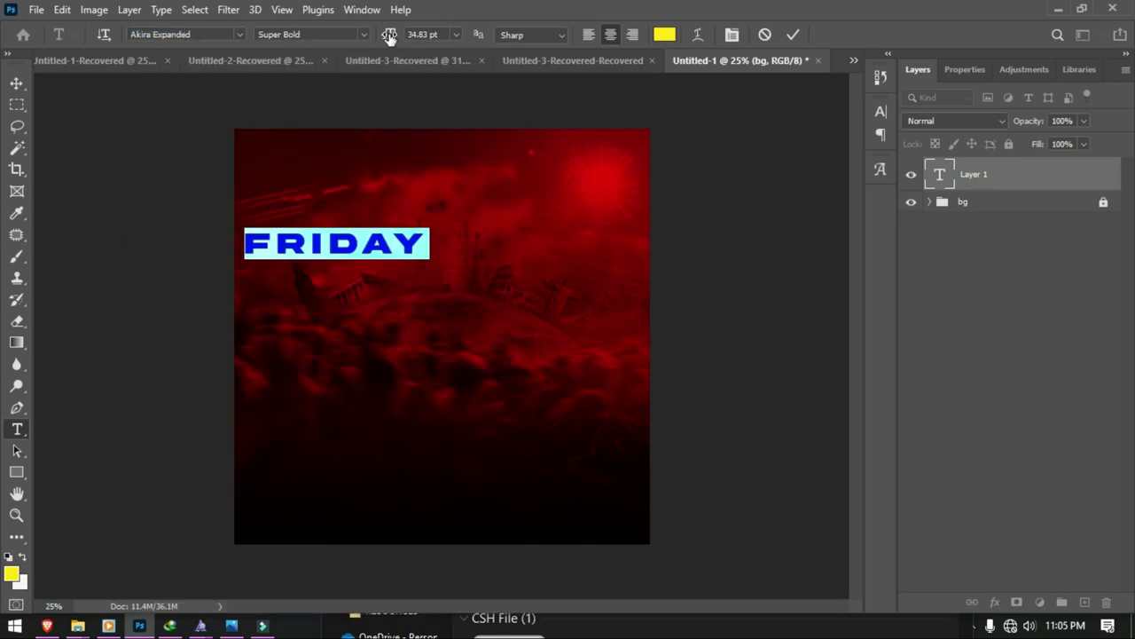
drag(387, 34, 416, 41)
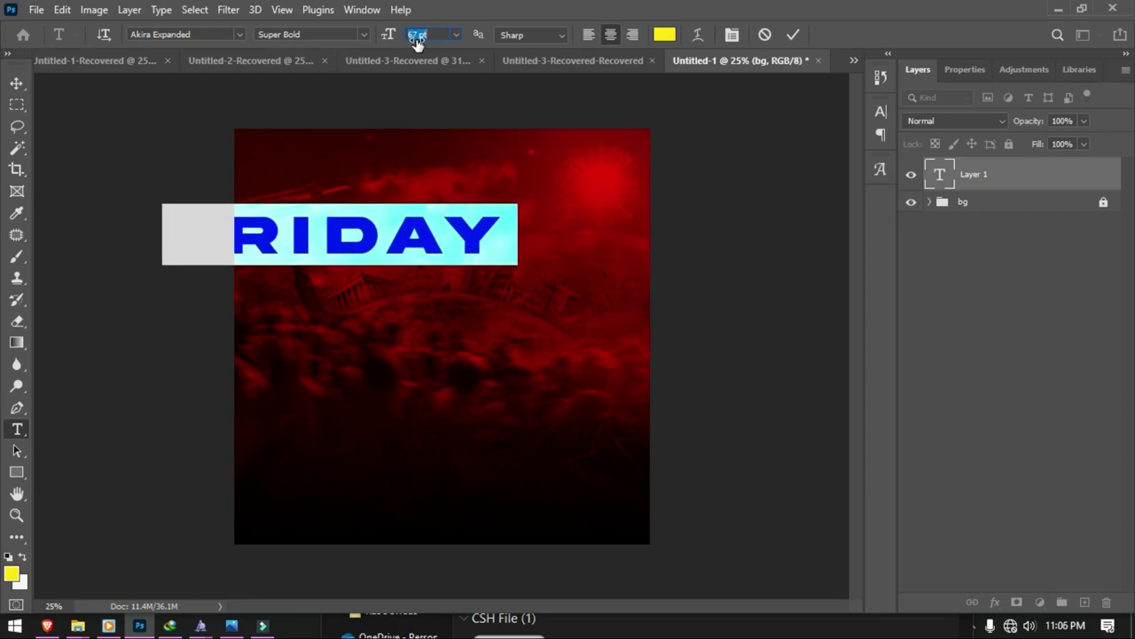
click(967, 69)
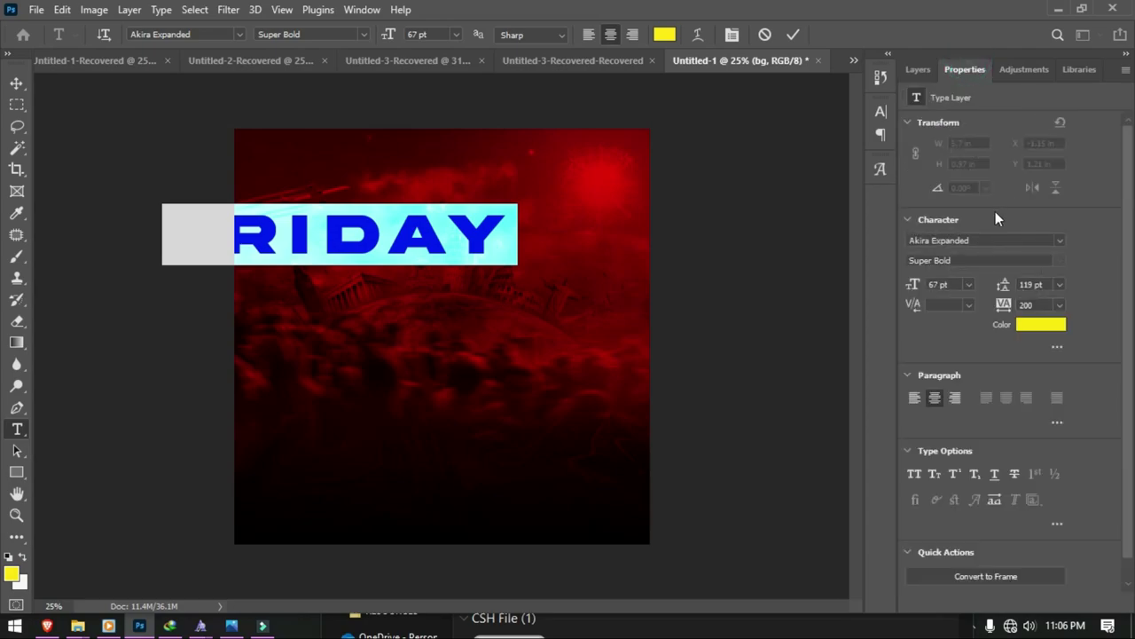
click(1060, 306)
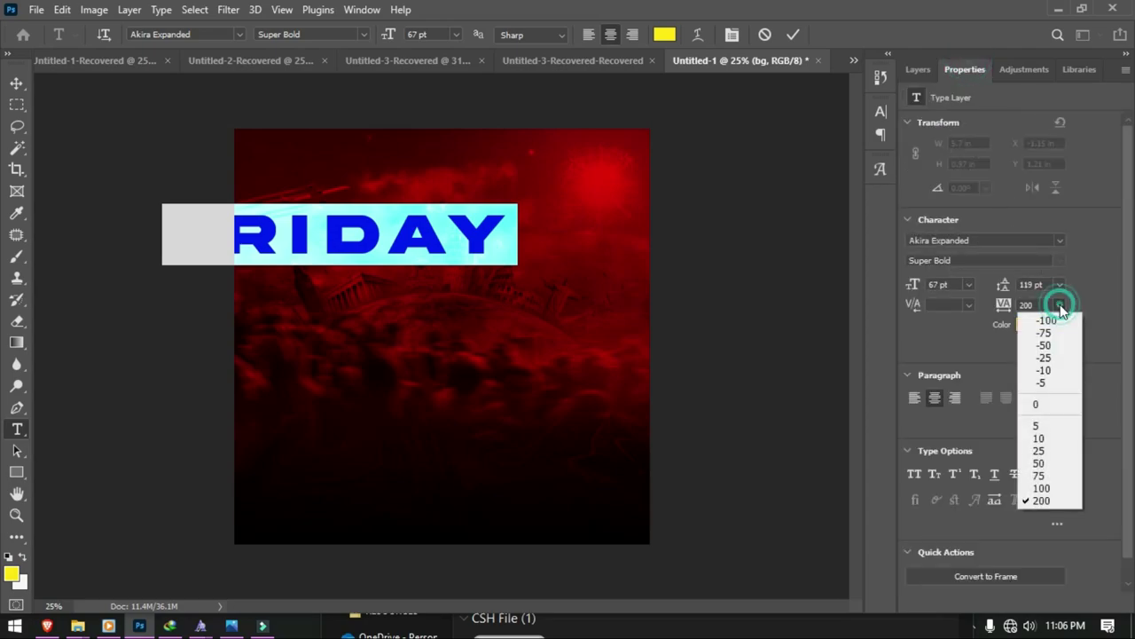
click(1044, 404)
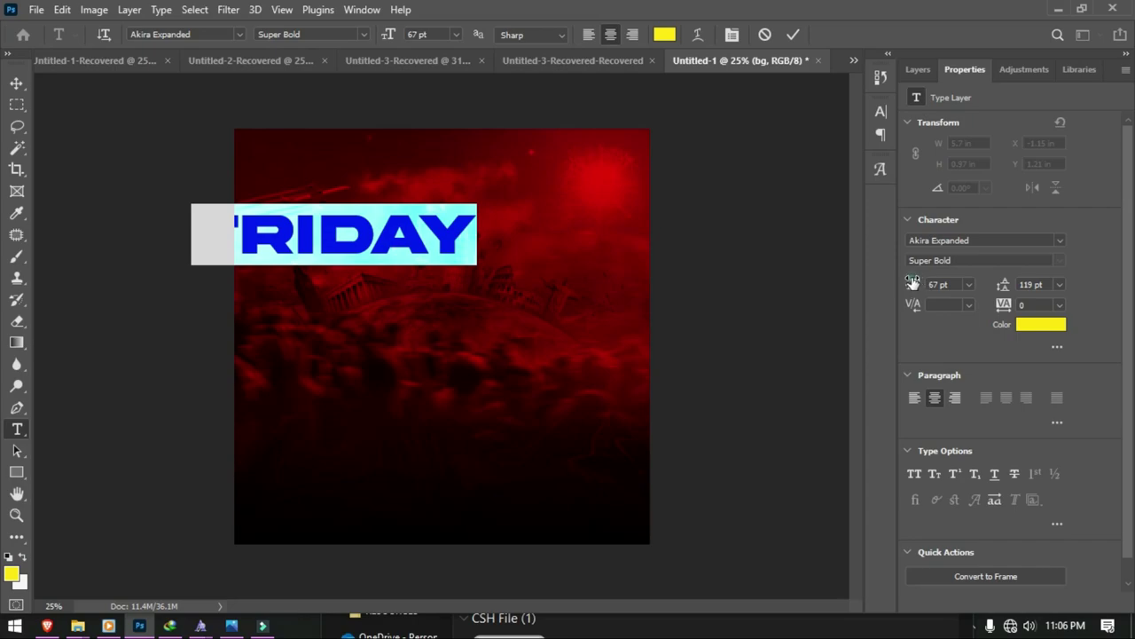
drag(913, 282, 922, 282)
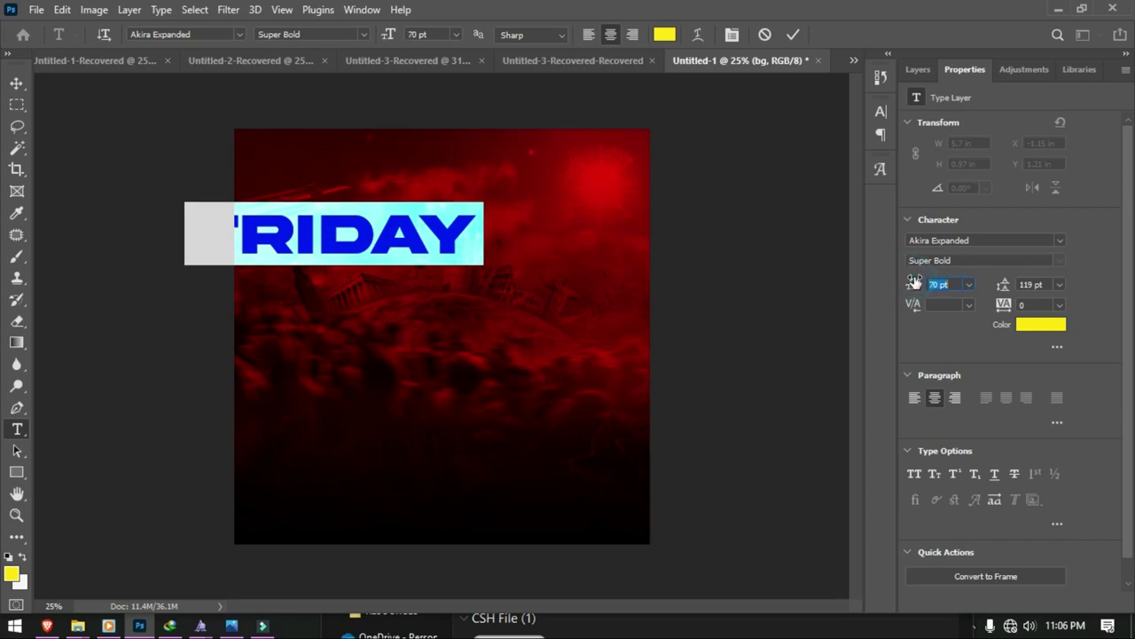
click(20, 83)
drag(379, 250, 495, 247)
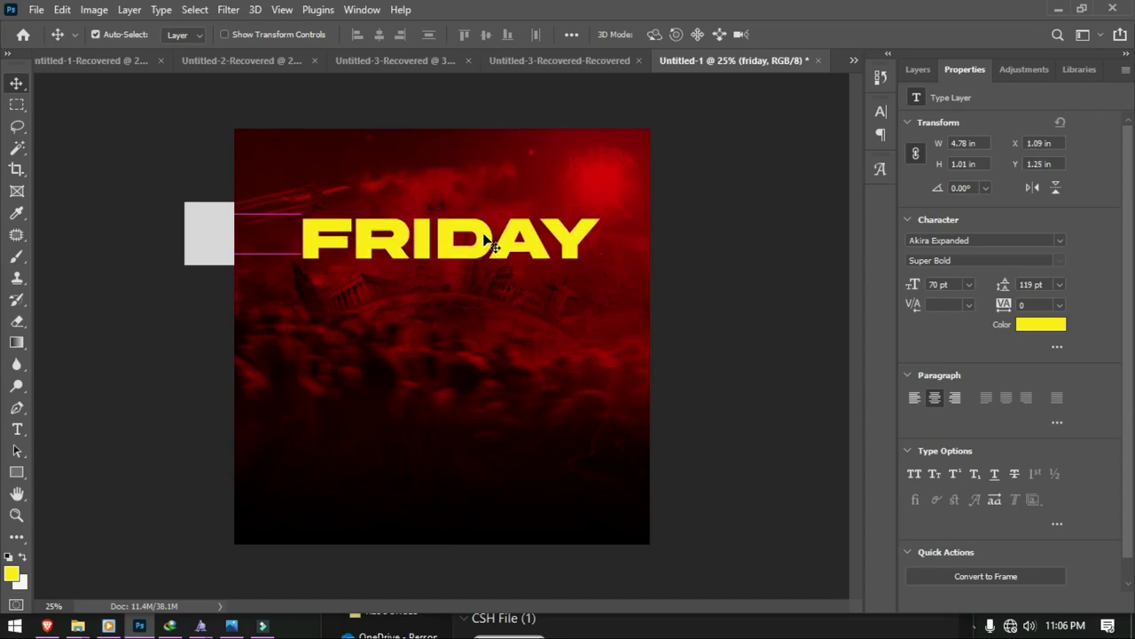
Step: Duplicate FRIDAY into four stacked lines and make the top line white
drag(484, 238, 488, 387)
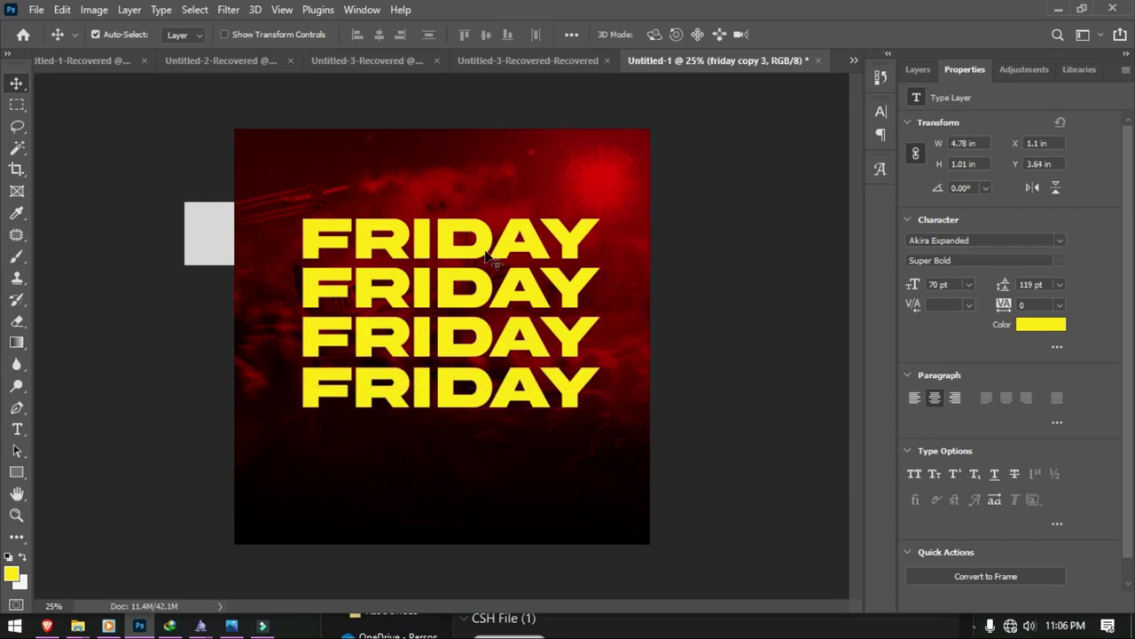
double_click(477, 229)
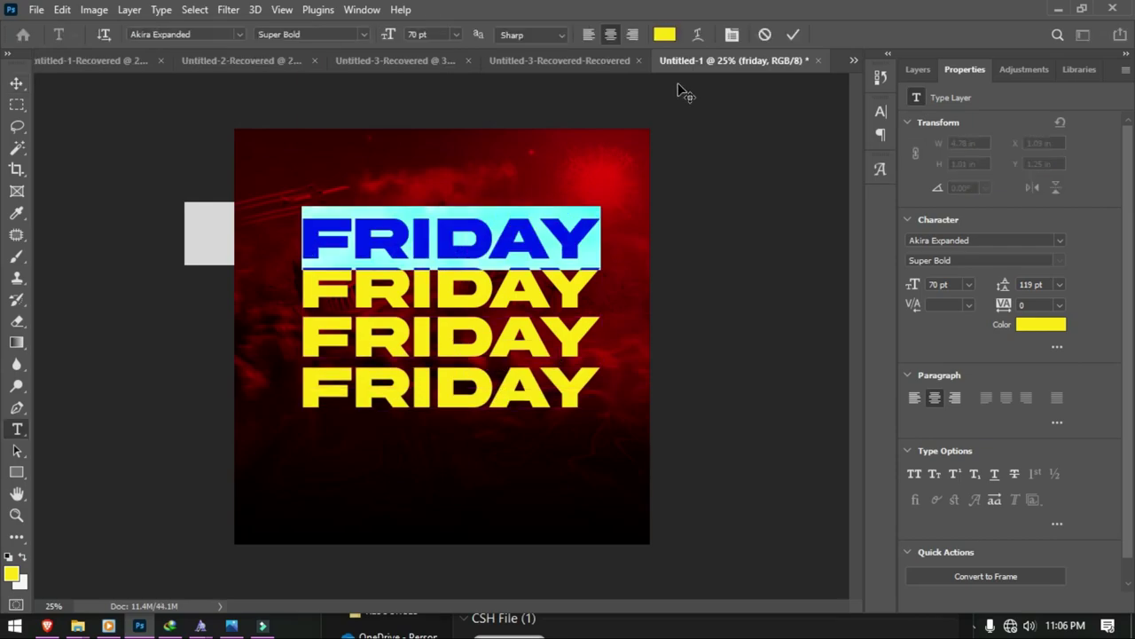
click(664, 34)
drag(605, 252, 592, 246)
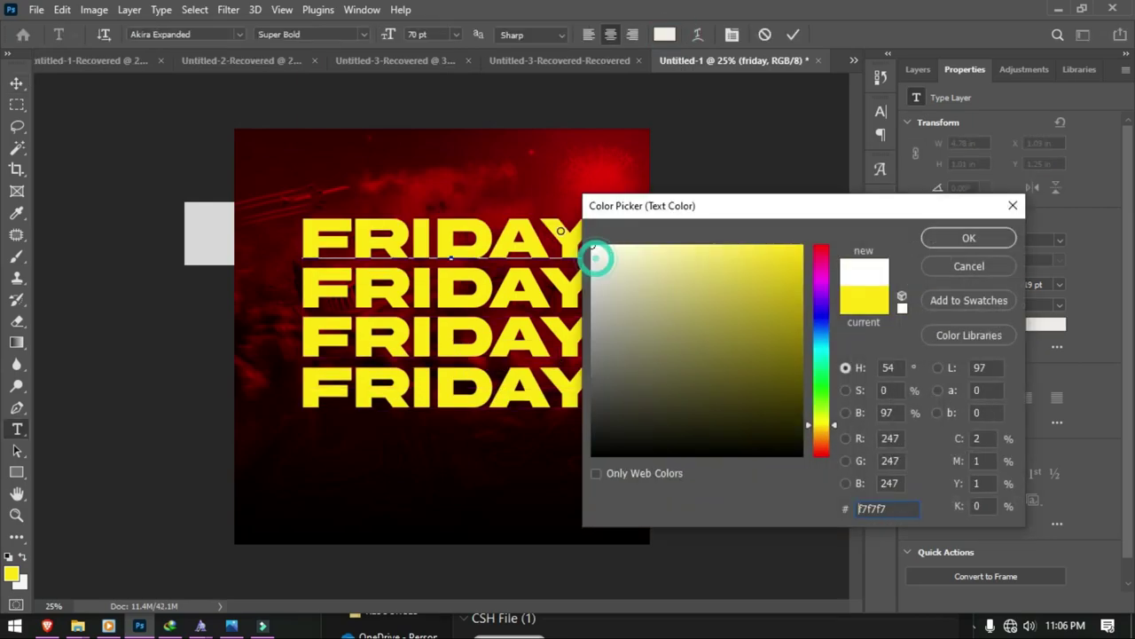
click(961, 236)
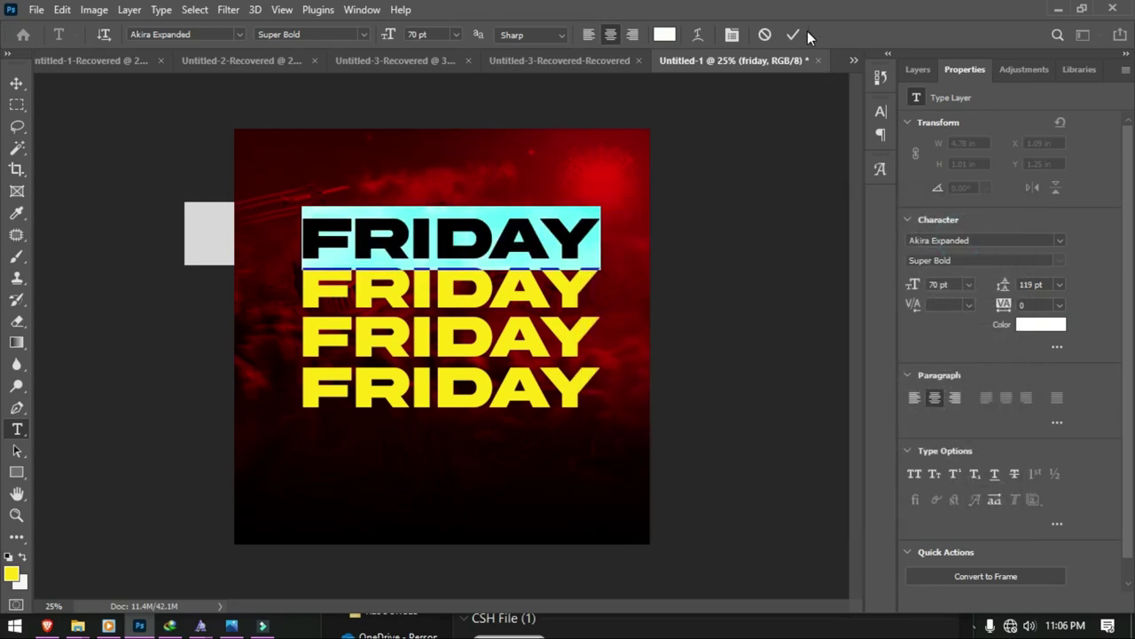
click(795, 33)
Step: Make the bottom FRIDAY line white and reselect the top FRIDAY layer
double_click(435, 374)
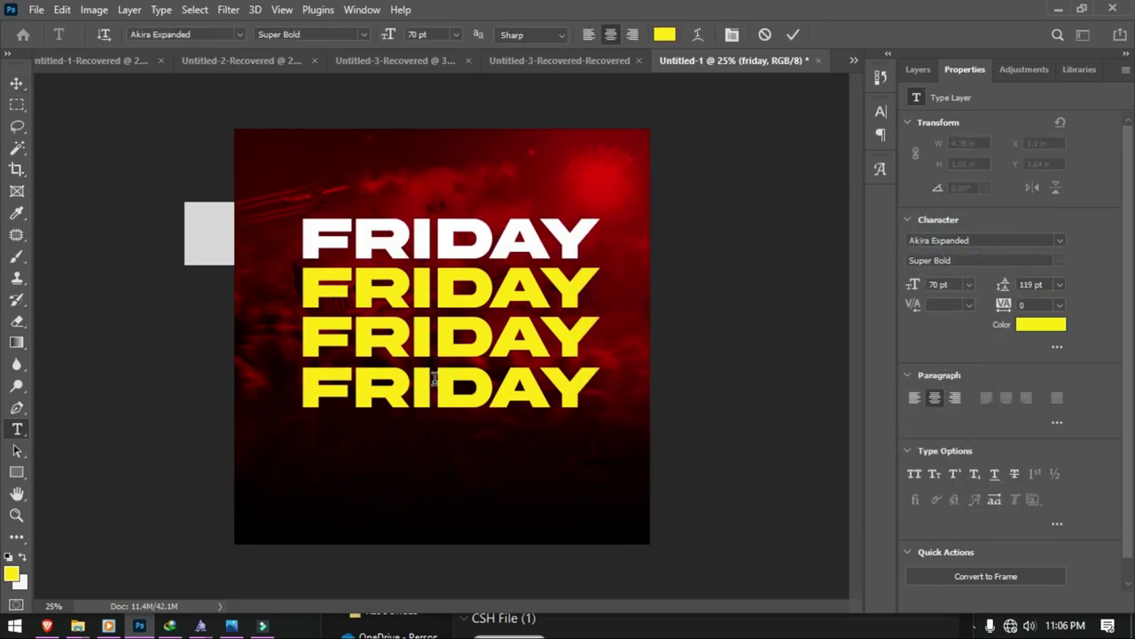
click(664, 34)
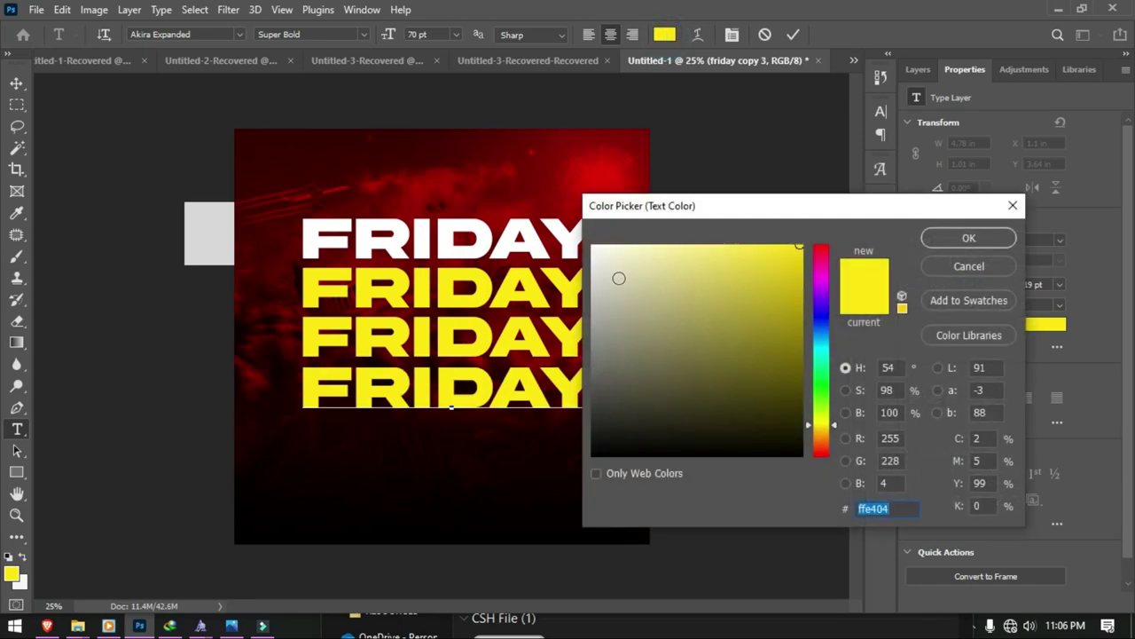
click(618, 277)
click(965, 238)
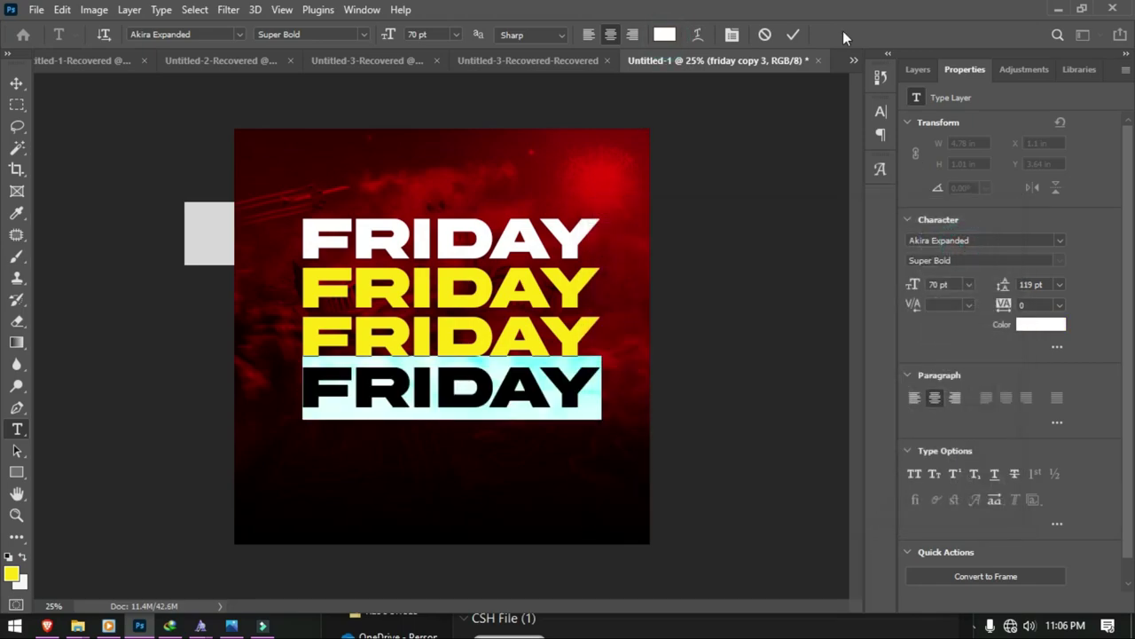
click(793, 35)
key(v)
click(717, 213)
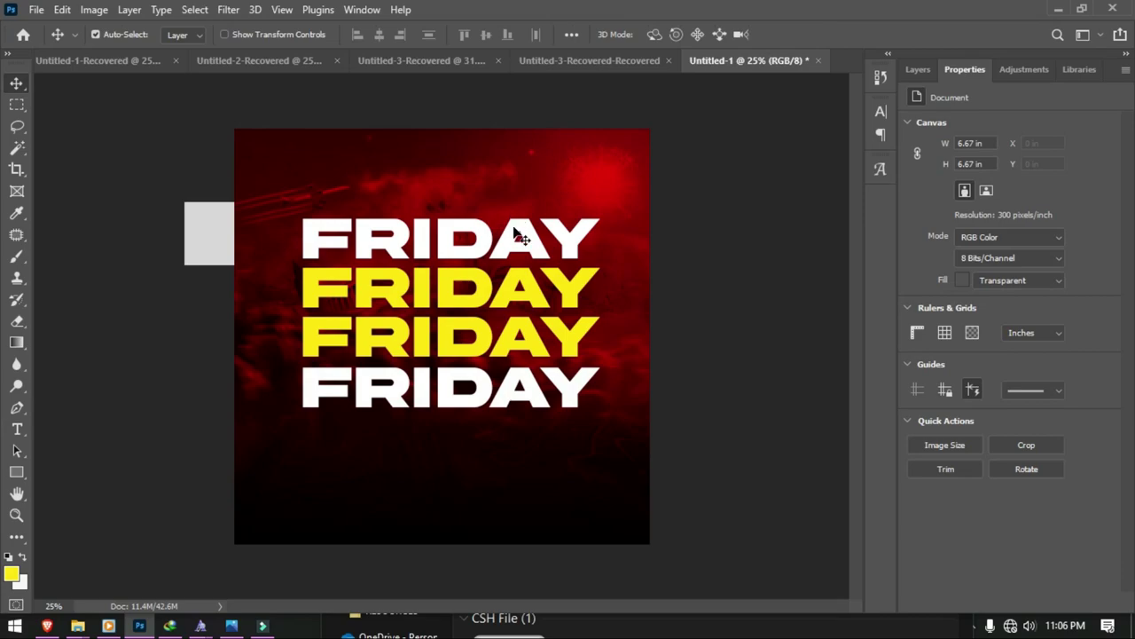
click(521, 239)
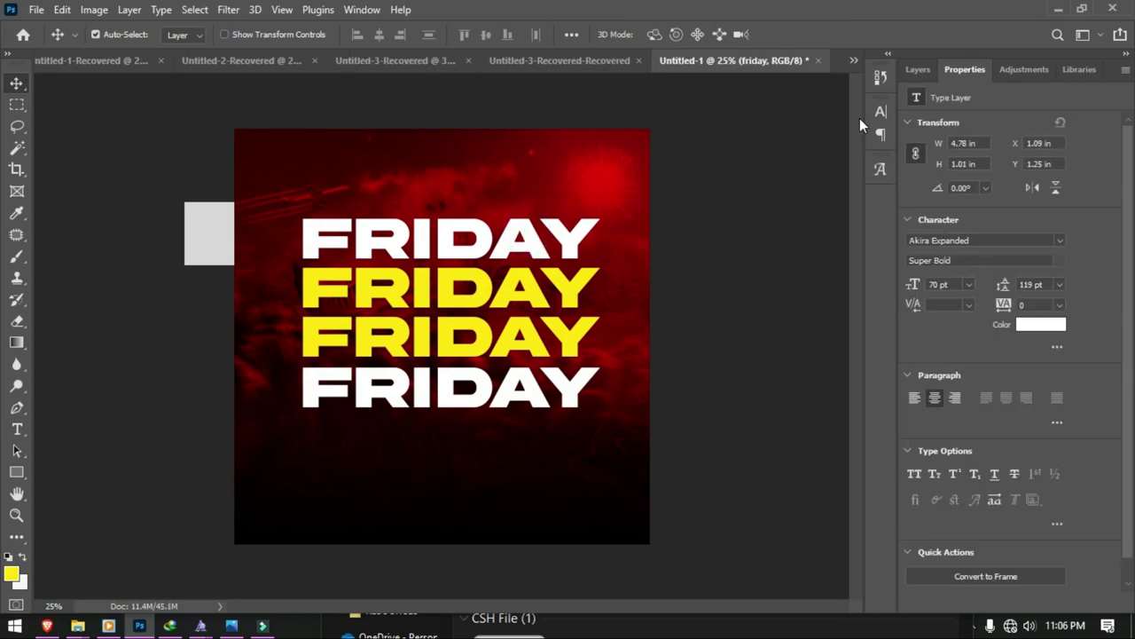
Step: Reorder the FRIDAY layers so friday copy 3 sits below friday copy
click(919, 71)
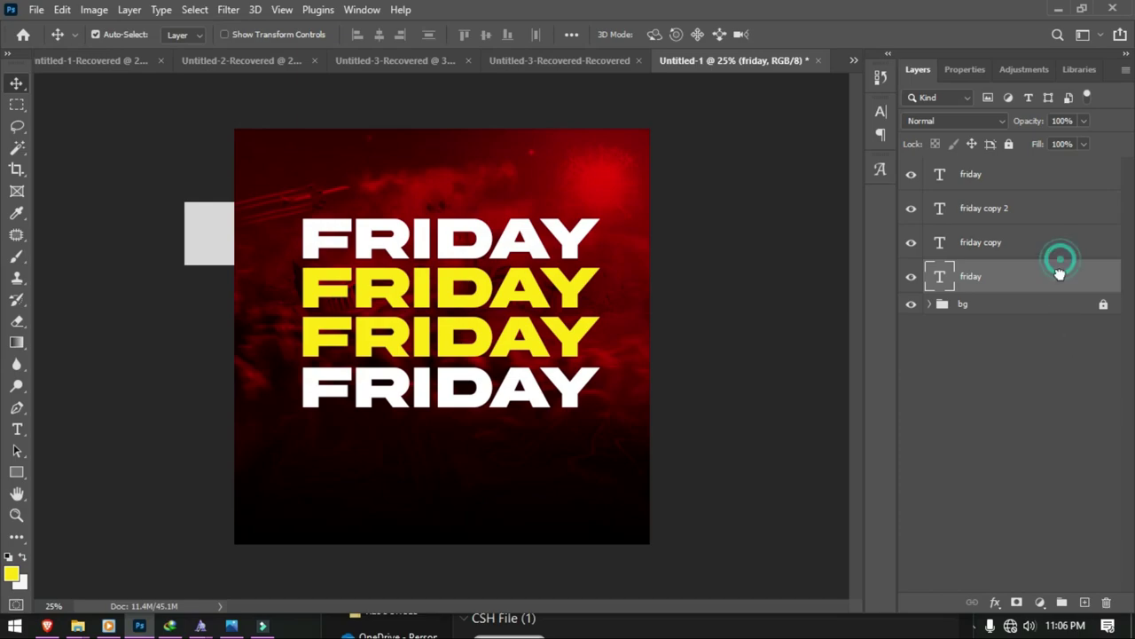
mouse_move(1059, 253)
mouse_down()
mouse_move(1096, 562)
mouse_move(1084, 602)
mouse_up()
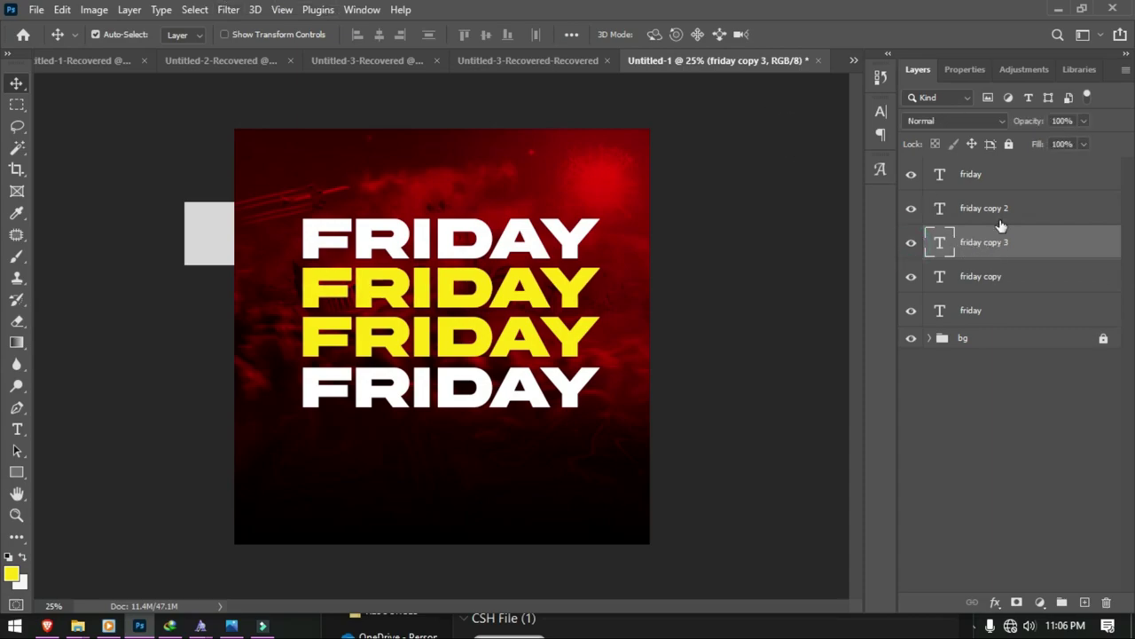
drag(1010, 236, 1012, 282)
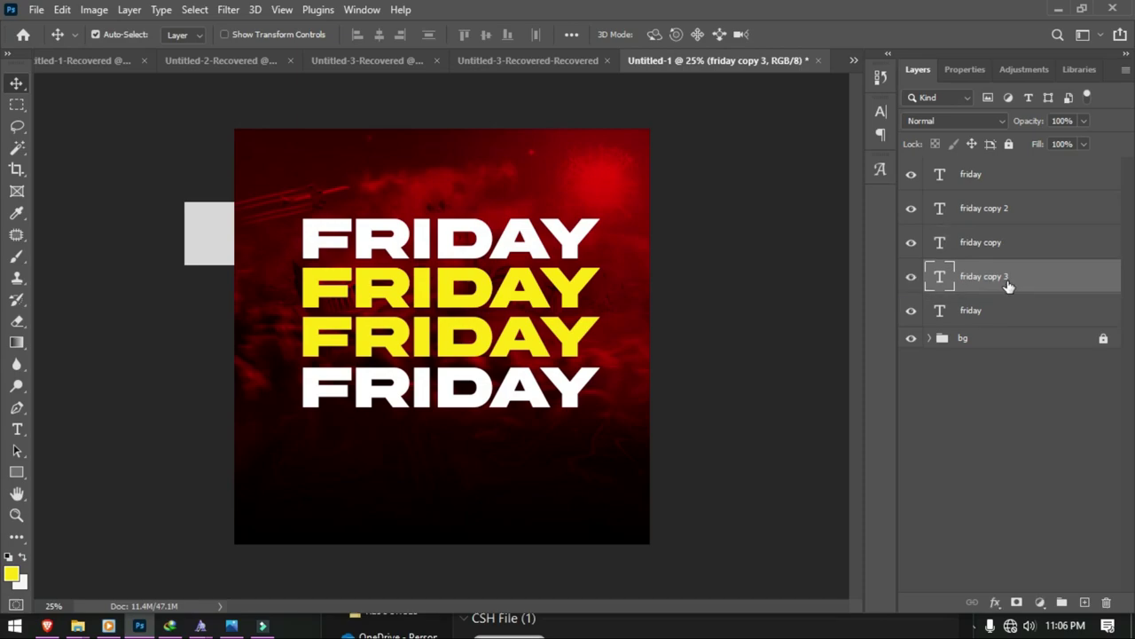
Step: Apply a 166-pixel Motion Blur smart filter to friday copy 3, then hide it to compare
click(229, 9)
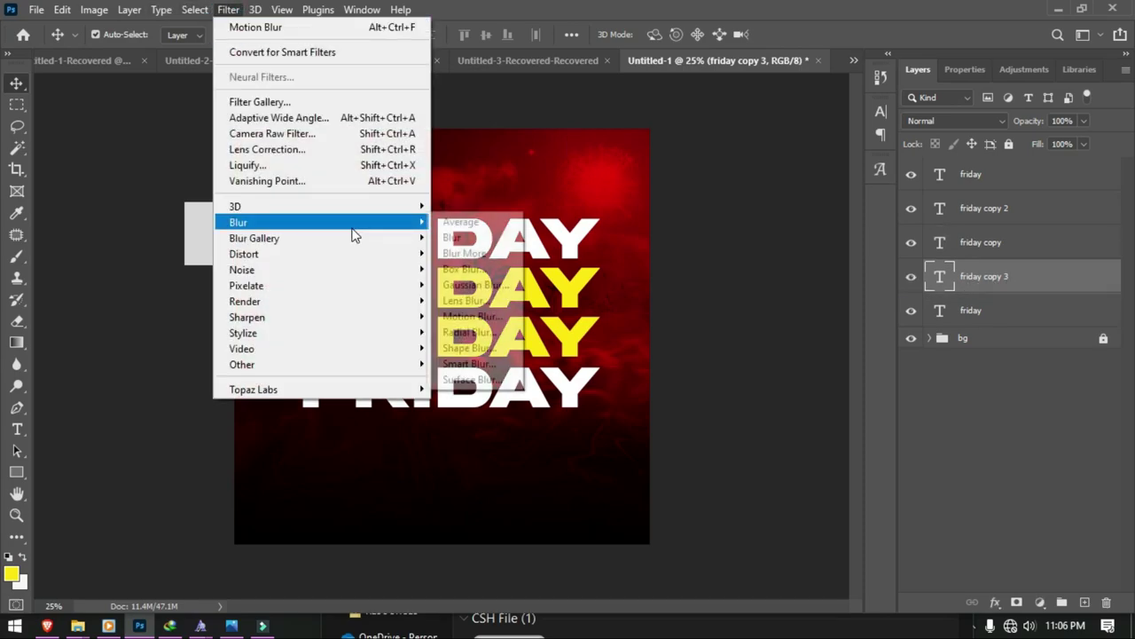
mouse_move(266, 222)
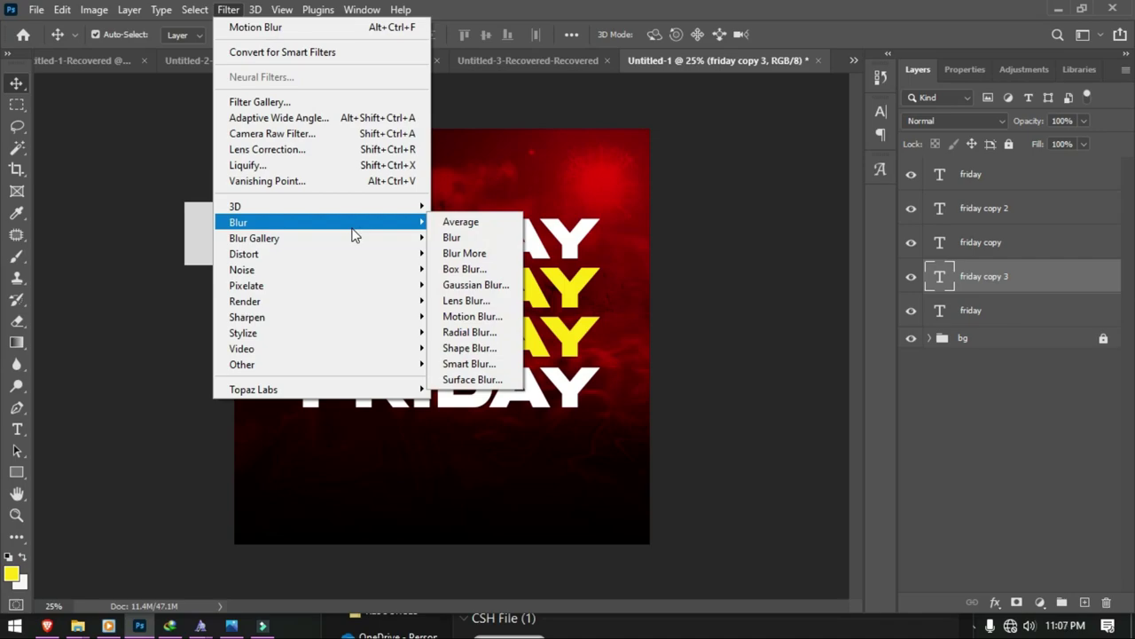
click(479, 315)
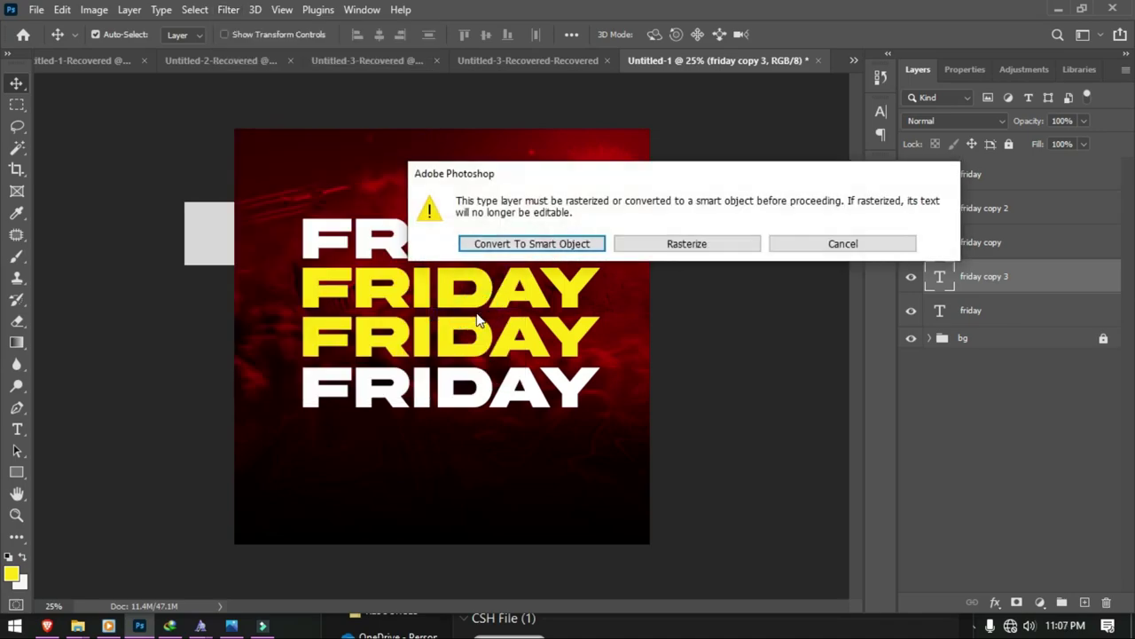
click(556, 241)
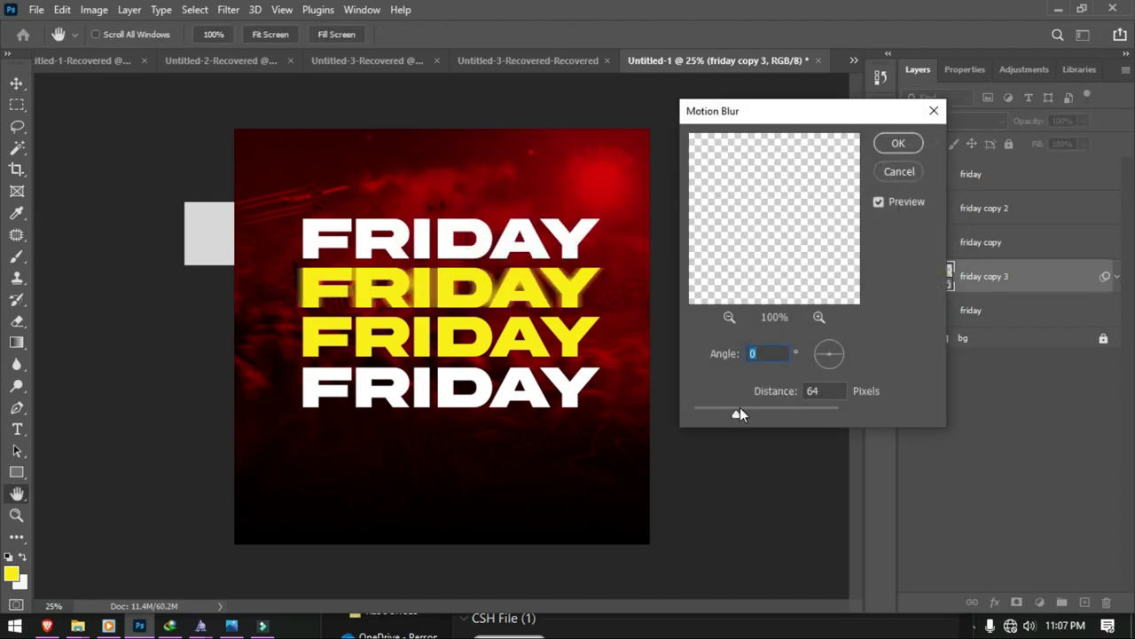
drag(740, 409, 761, 408)
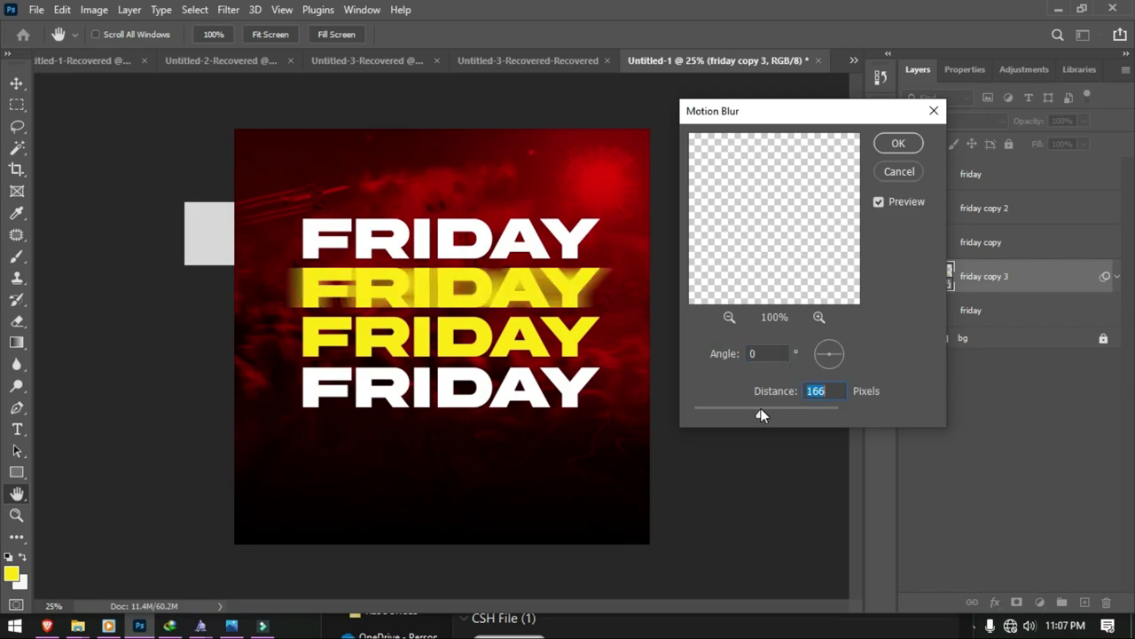
click(900, 143)
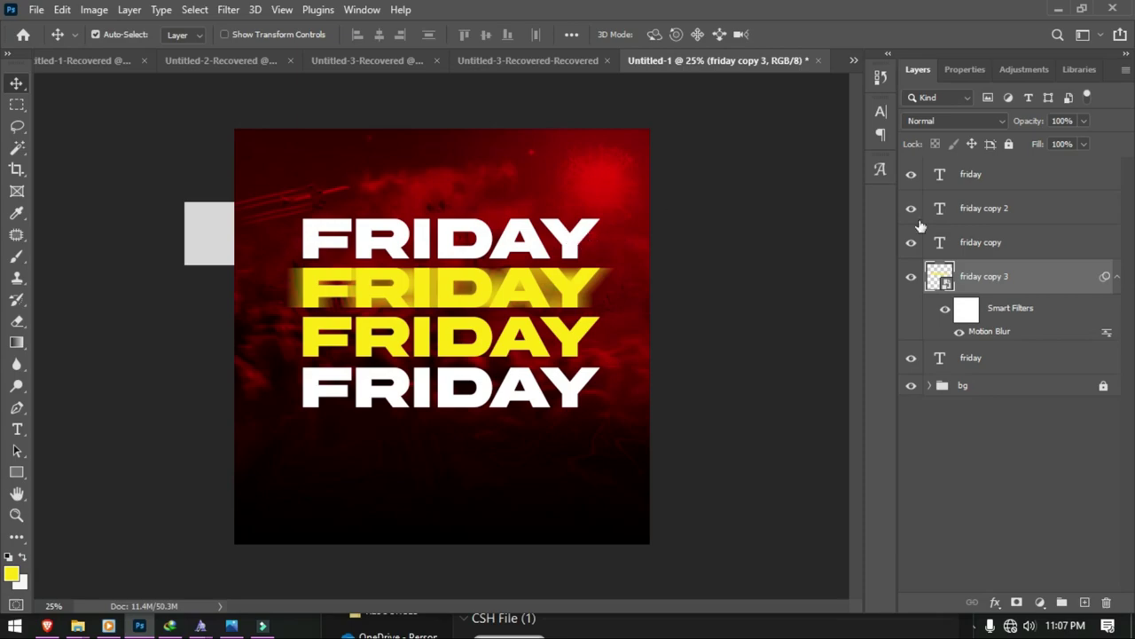
click(912, 279)
Step: Group the two yellow FRIDAY layers and move the group above friday copy 2
click(912, 278)
click(913, 253)
click(967, 254)
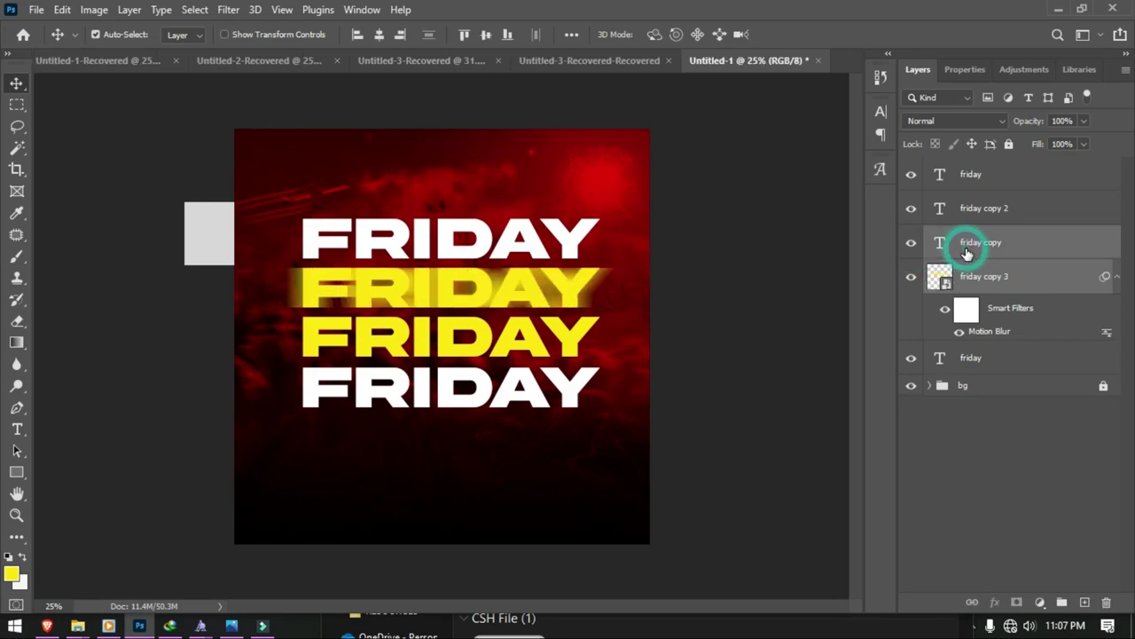
key(ctrl)
key(ctrl+g)
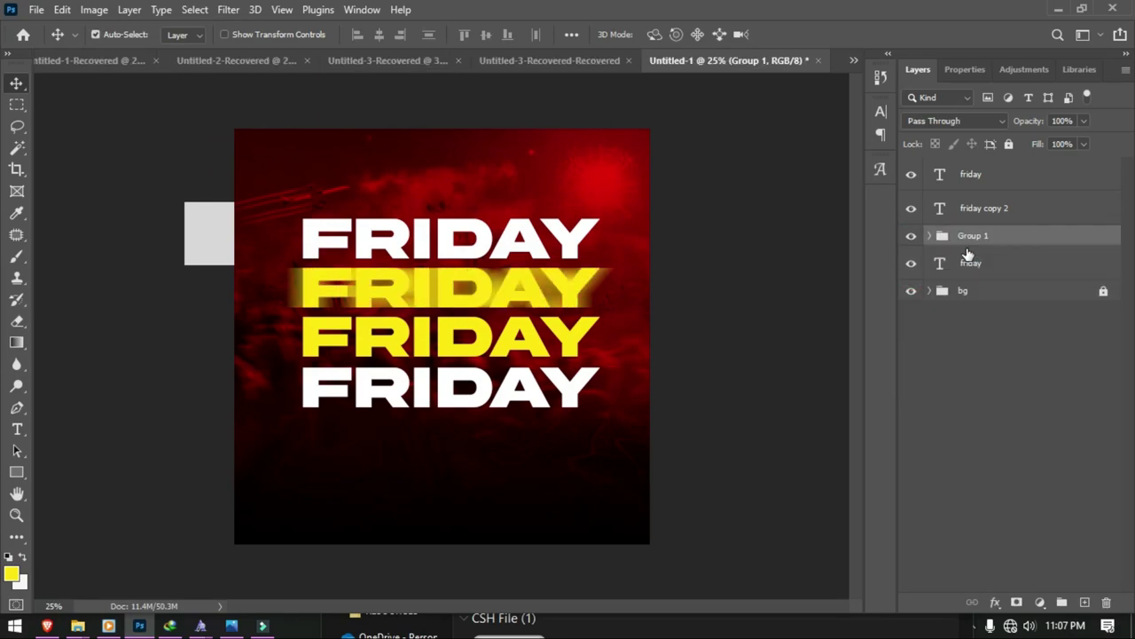
drag(966, 235, 972, 208)
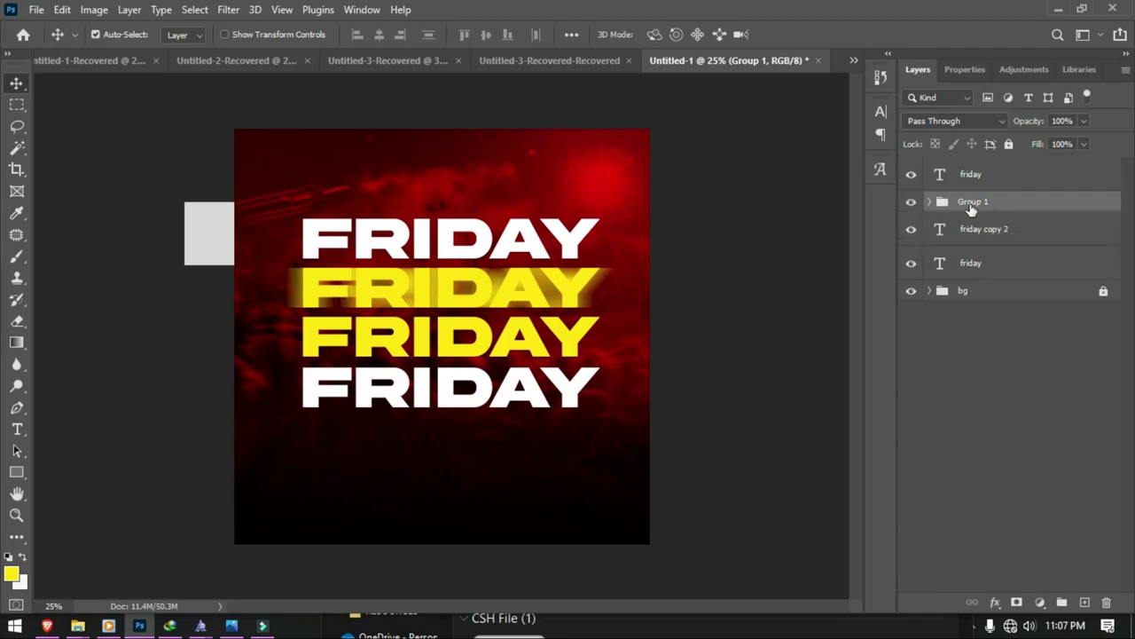
Step: Name the group friday2, lock it, and check the top friday text layer
double_click(971, 202)
text(friday2)
key(Return)
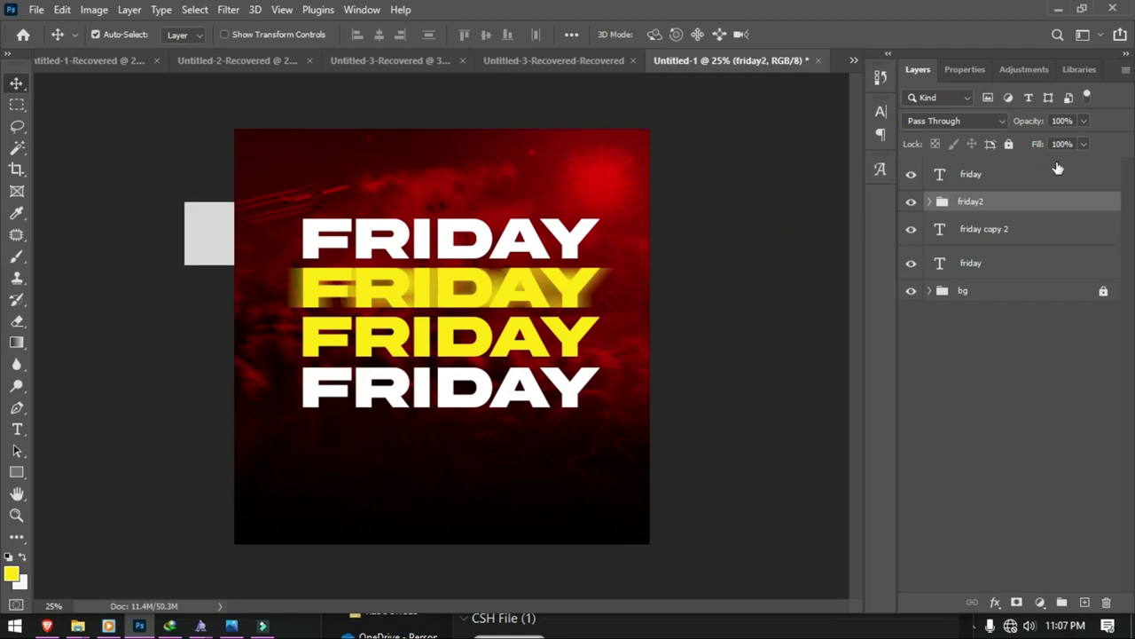
click(1009, 144)
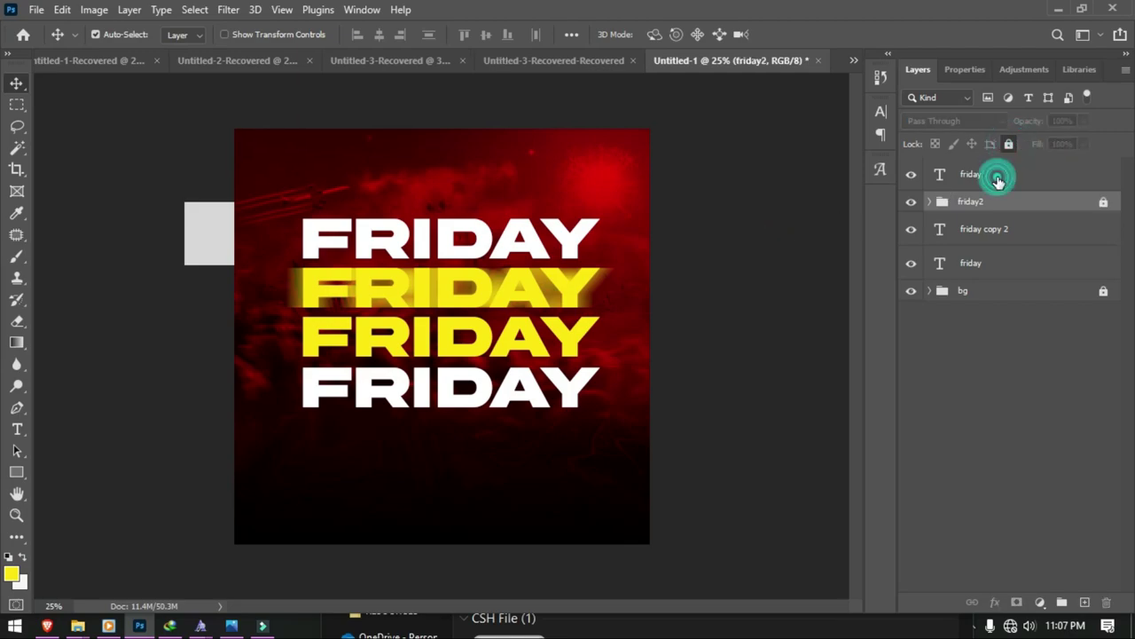
click(995, 177)
click(911, 174)
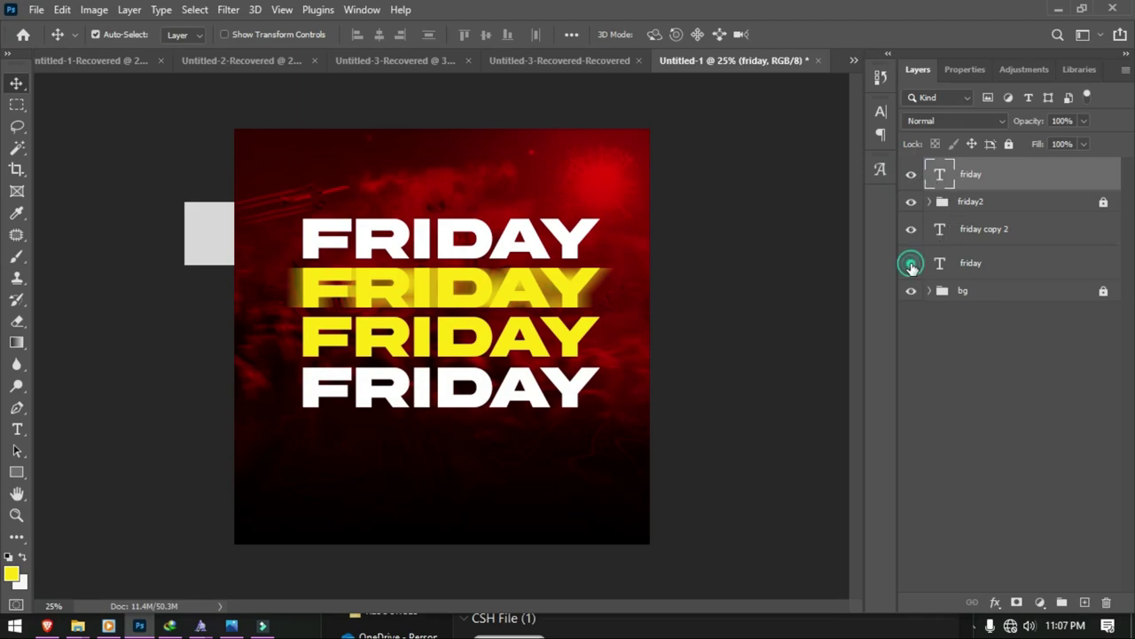
Step: Duplicate the top white friday layer, place the copy beneath, and motion-blur it
click(911, 264)
click(998, 270)
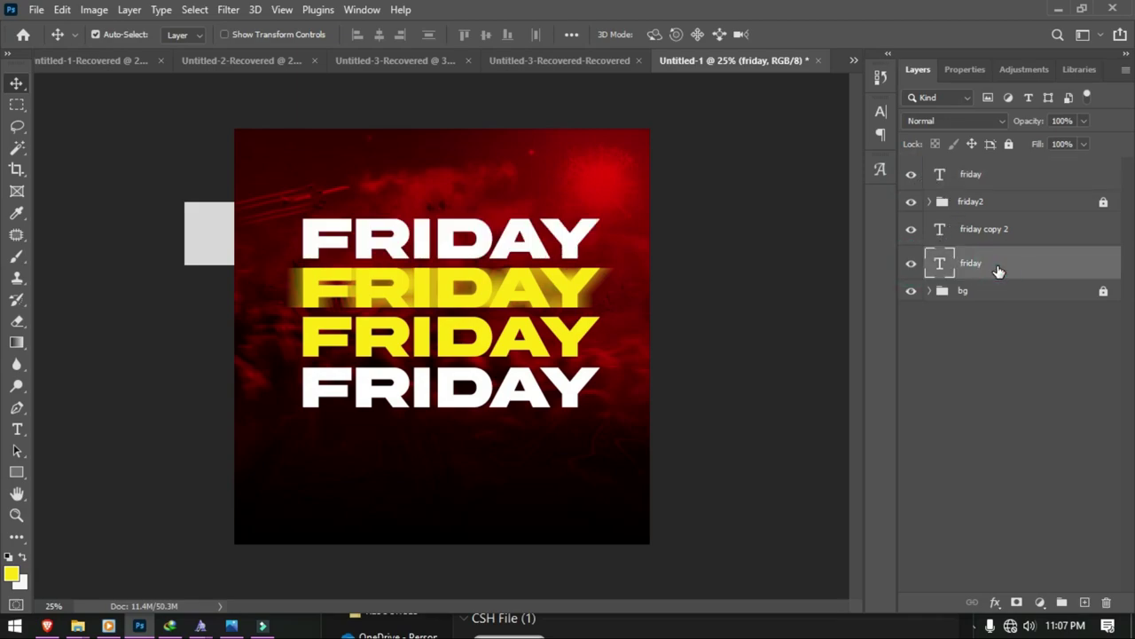
key(ctrl+j)
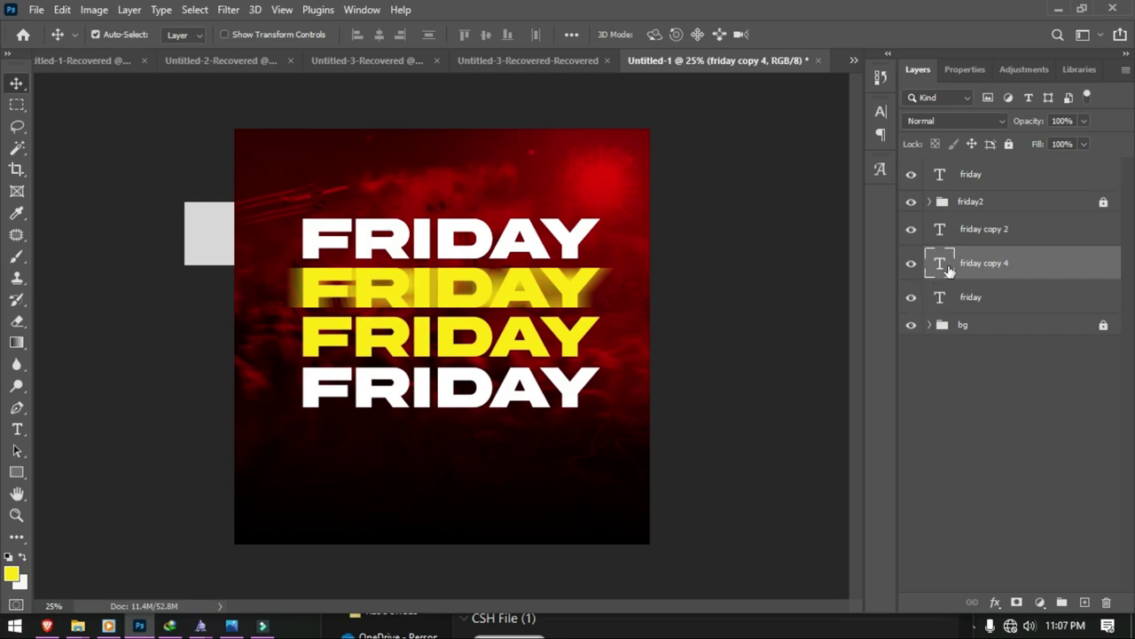
drag(968, 267, 971, 302)
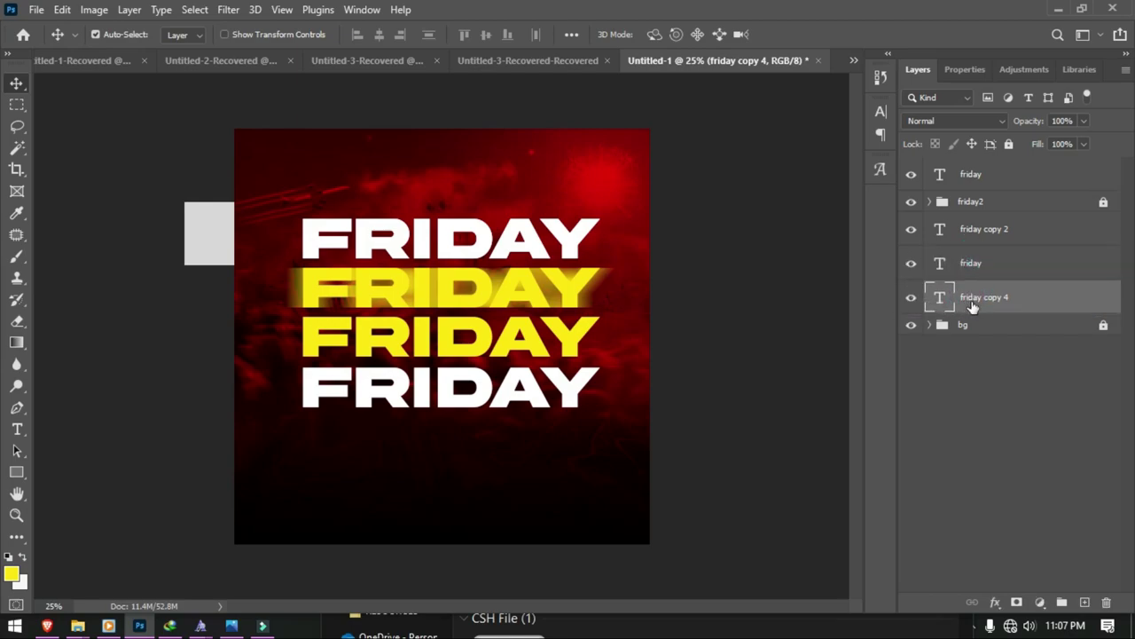
click(228, 9)
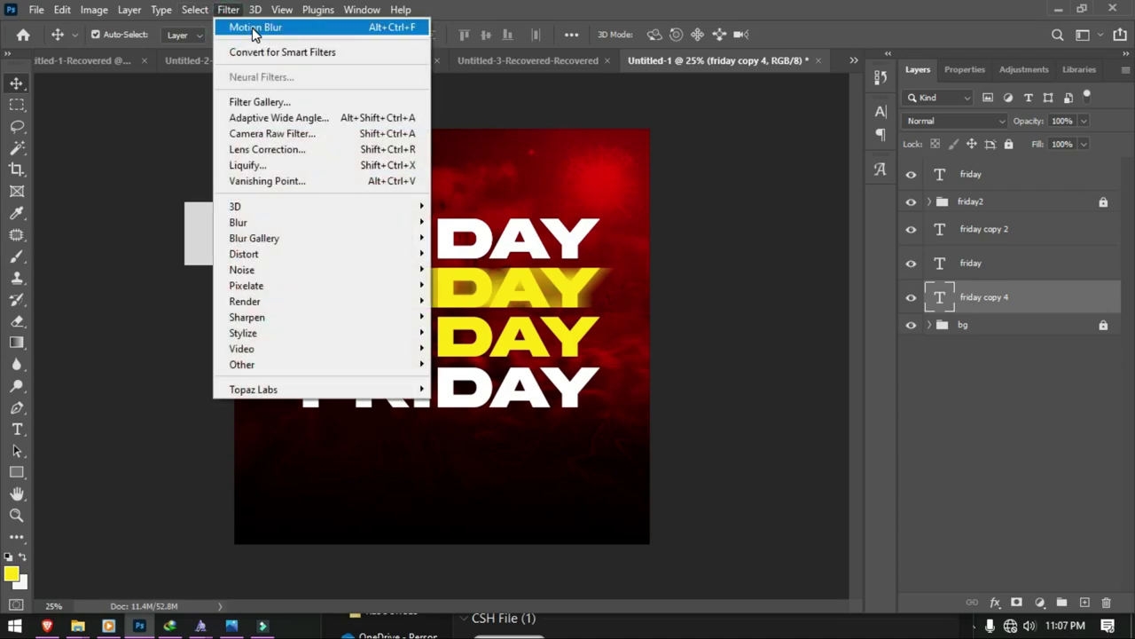
click(253, 28)
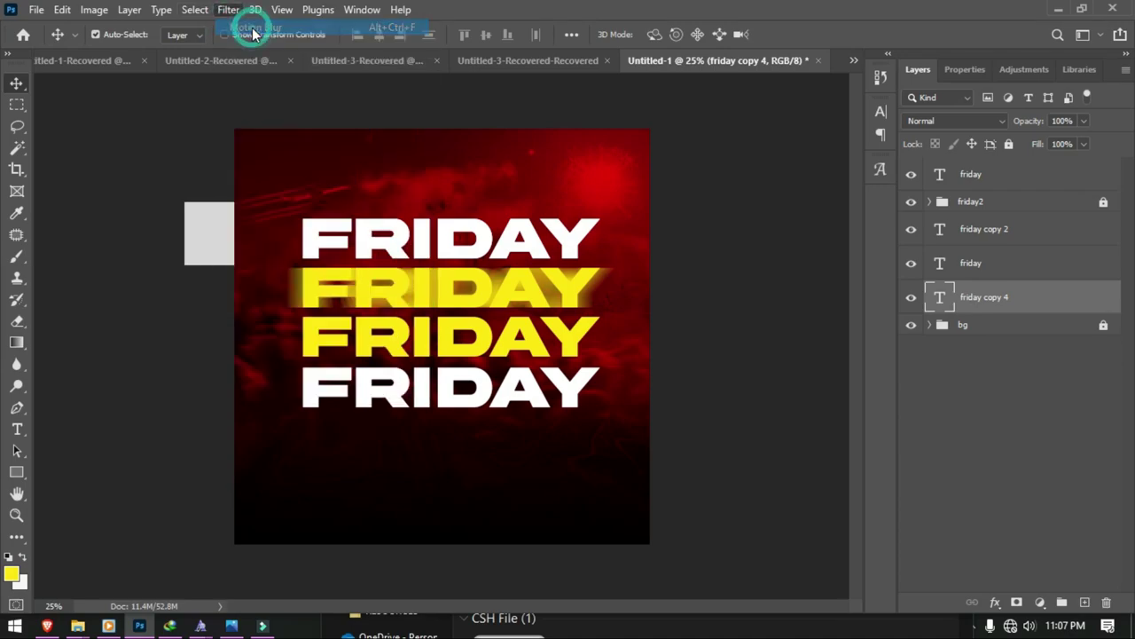
Step: Group both top-line FRIDAY layers as a locked friday 1 group, then check the third line
shift+click(991, 266)
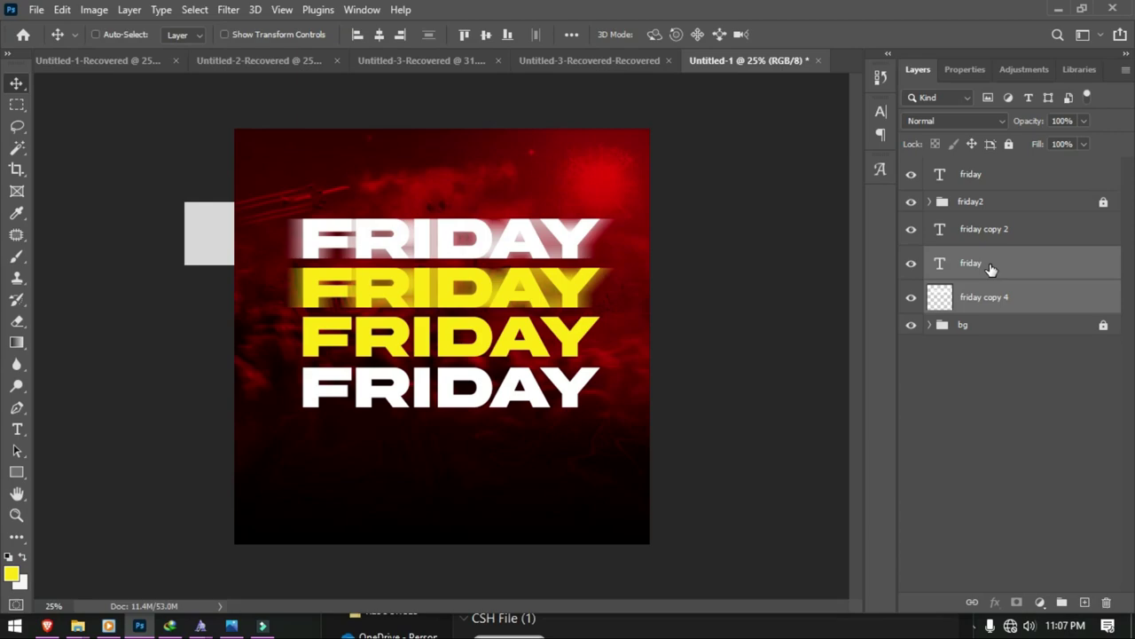
key(ctrl+g)
text(fri)
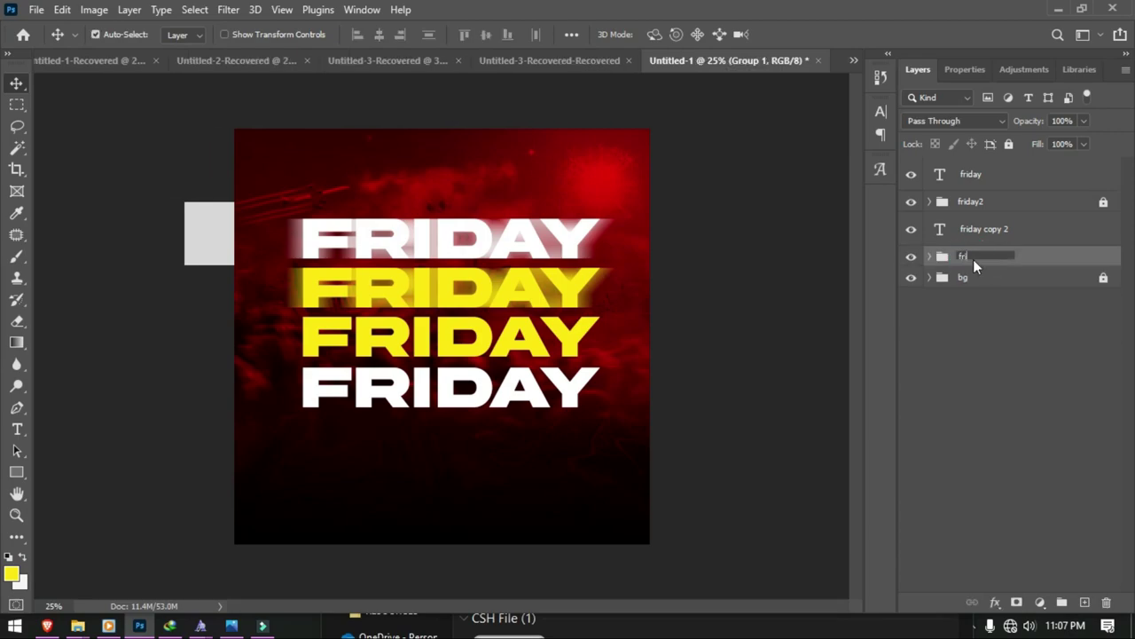
text(day 1)
click(1009, 143)
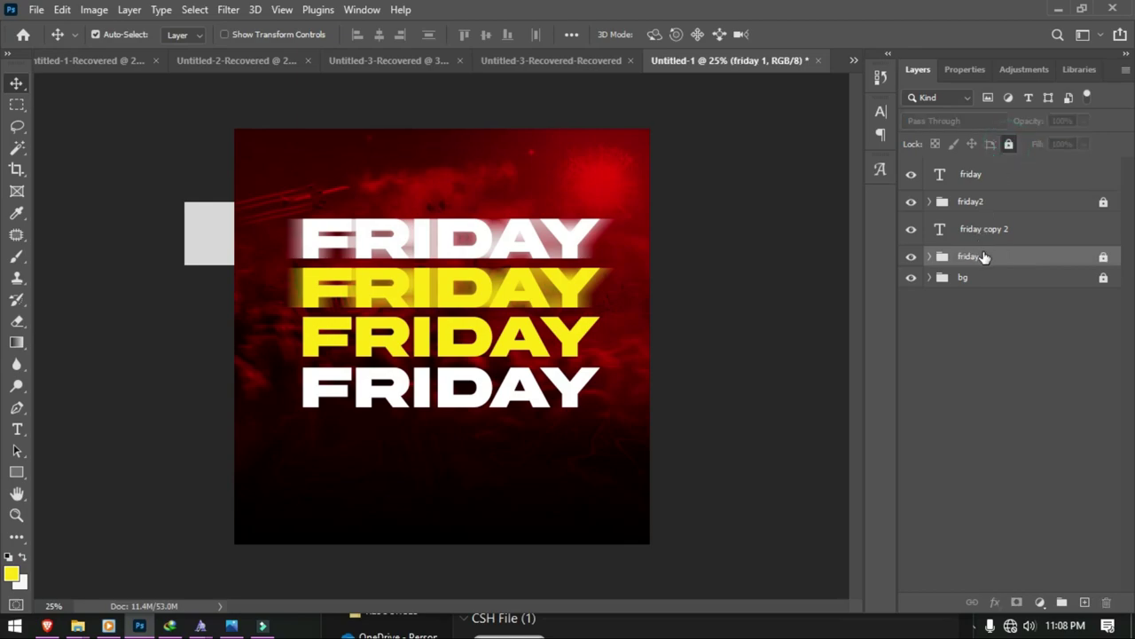
click(911, 229)
click(911, 229)
click(969, 230)
Step: Duplicate friday copy 2 and apply motion blur to the original layer
key(ctrl+j)
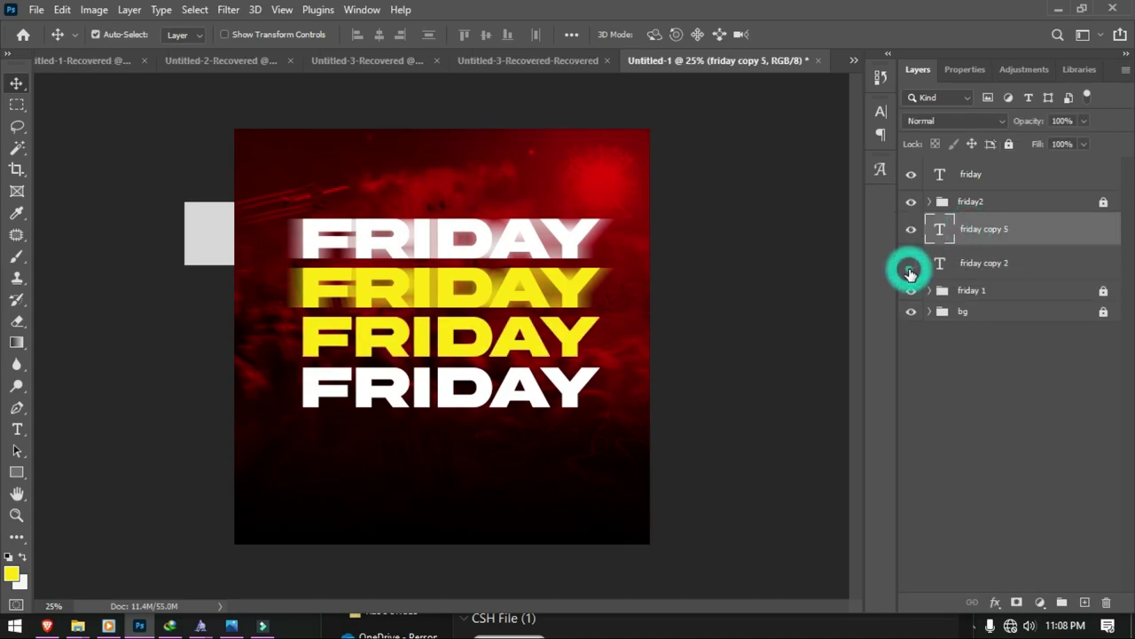
click(994, 266)
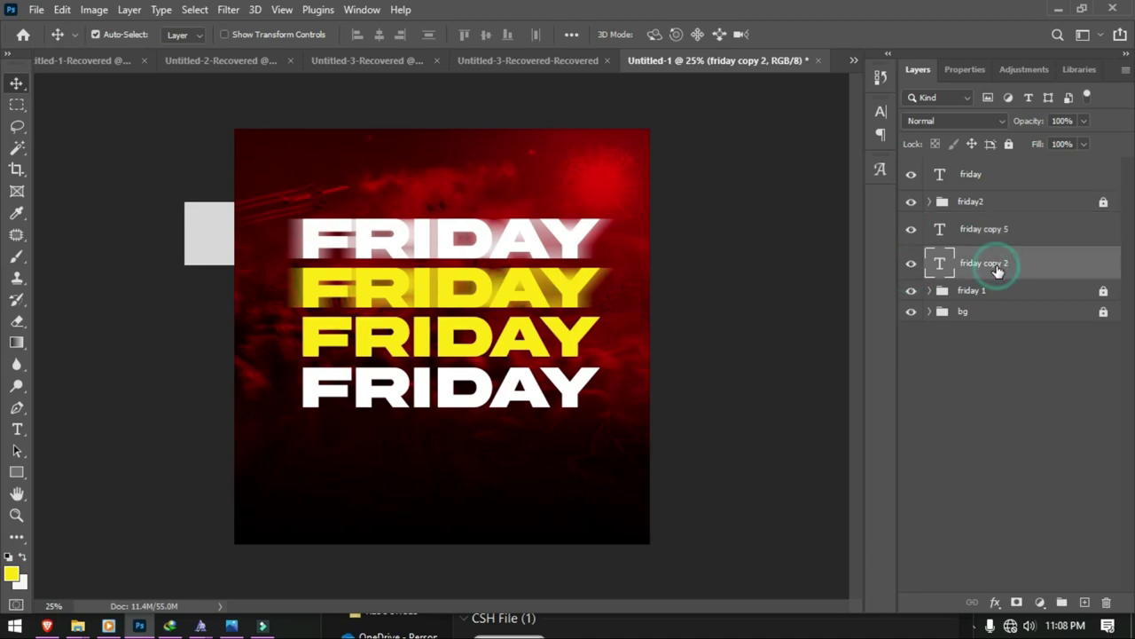
click(226, 8)
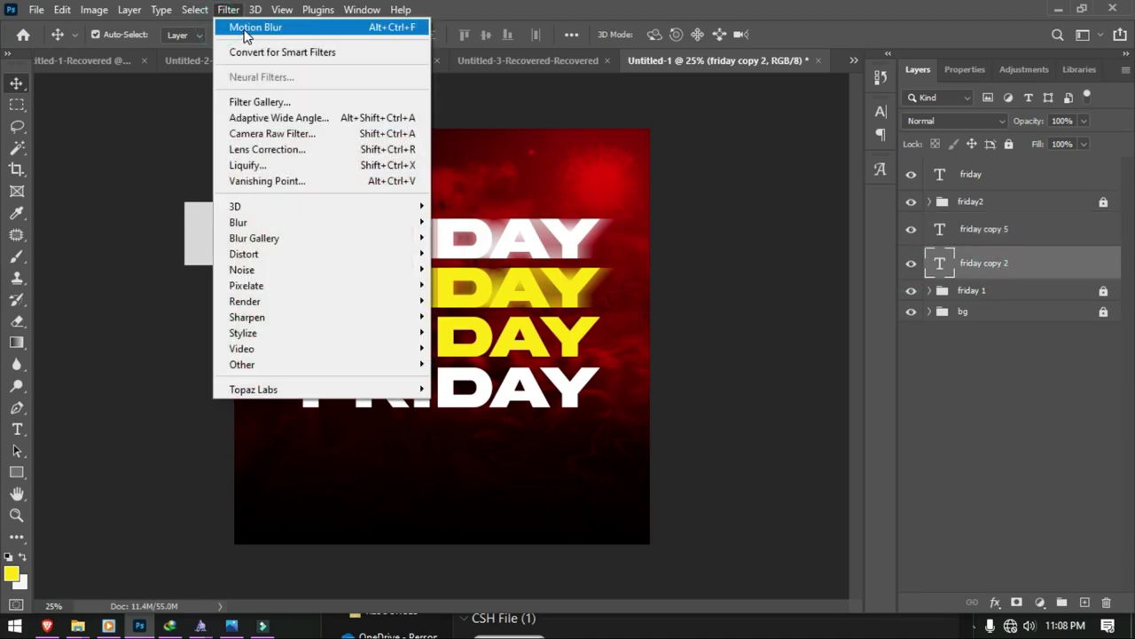
click(246, 28)
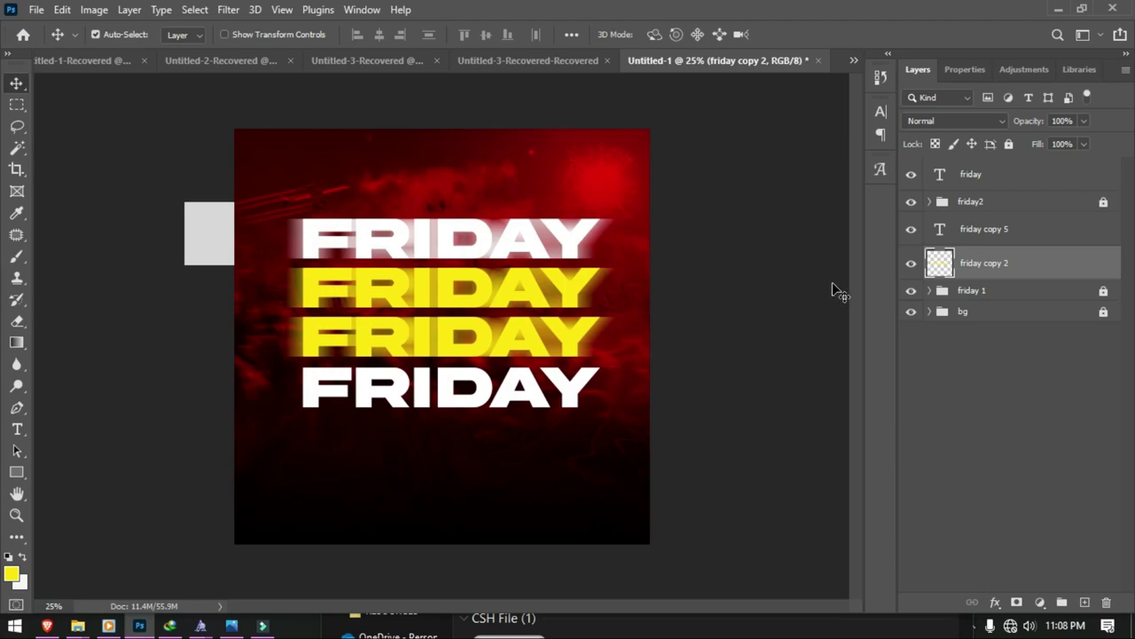
Step: Group friday copy 5 and friday copy 2 into a group named friday 3
click(991, 228)
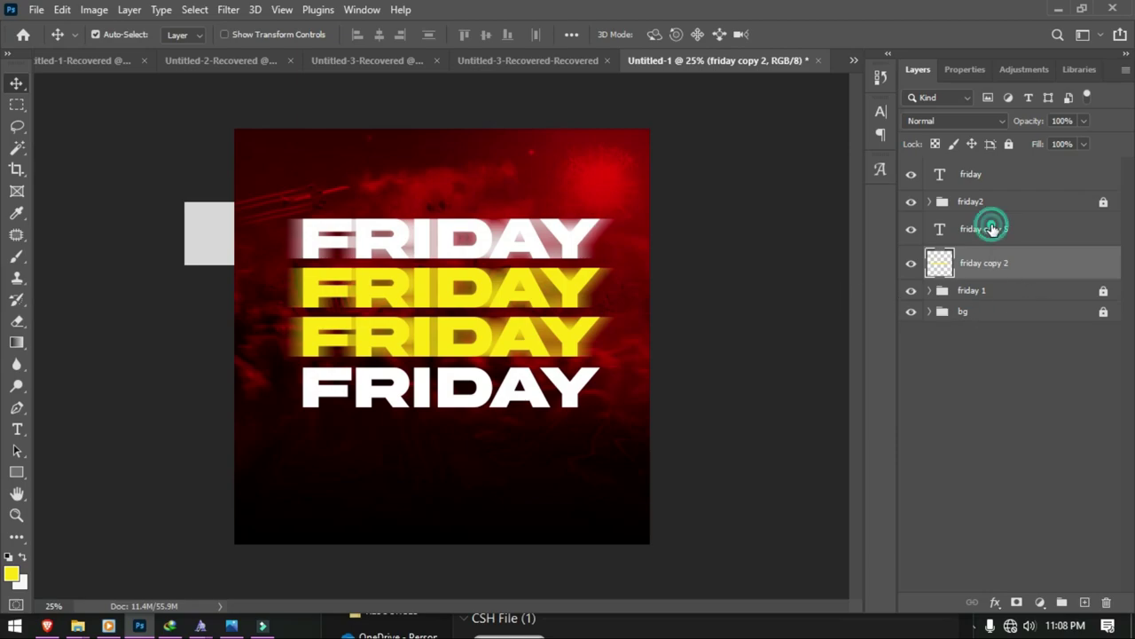
key(ctrl+g)
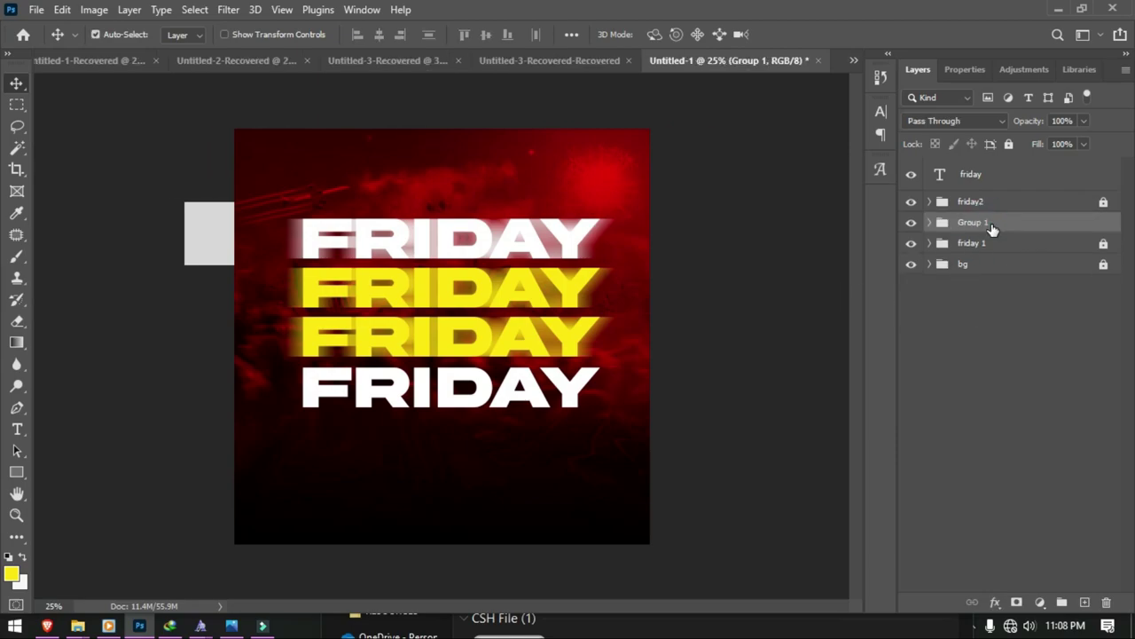
double_click(982, 222)
text(friday)
text(3)
click(87, 126)
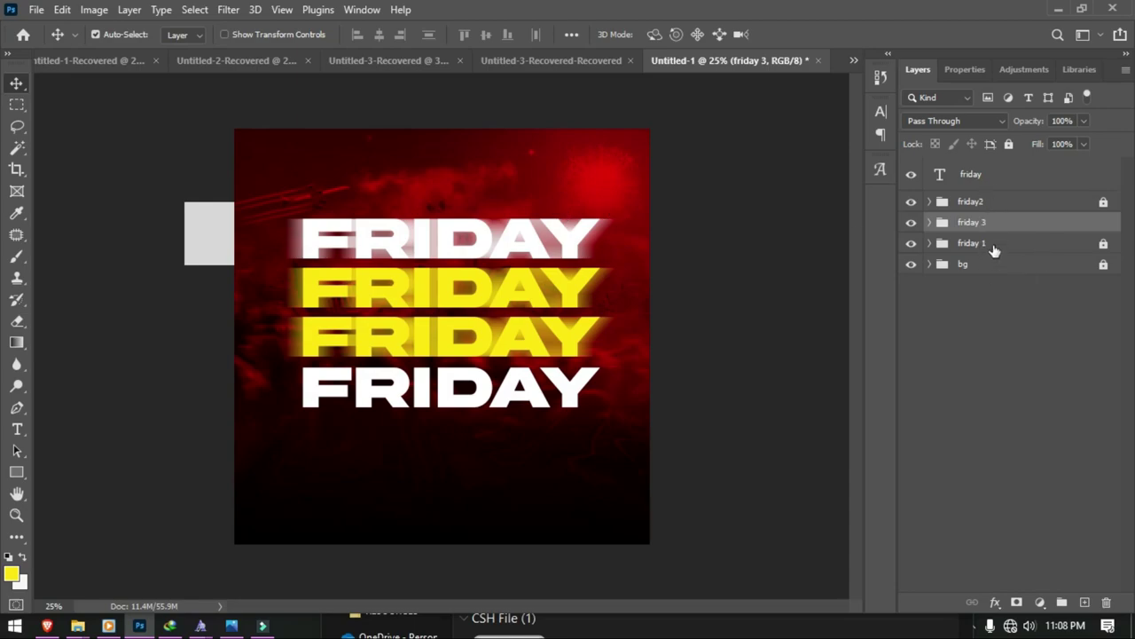
Step: Duplicate the friday layer and motion-blur the original bottom FRIDAY line
click(971, 178)
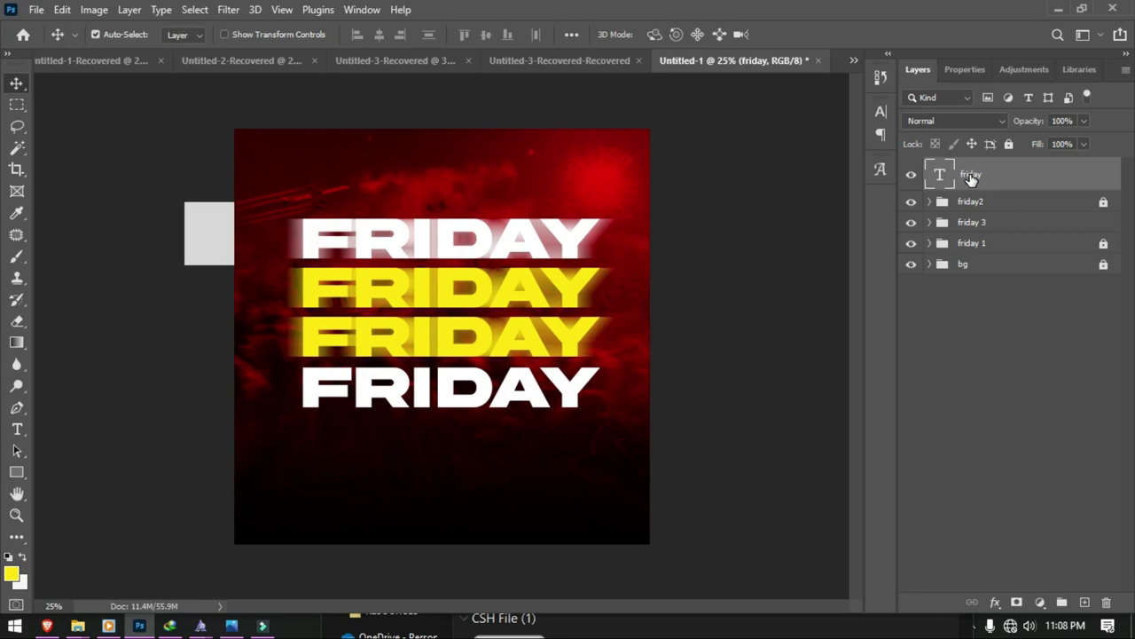
key(ctrl+j)
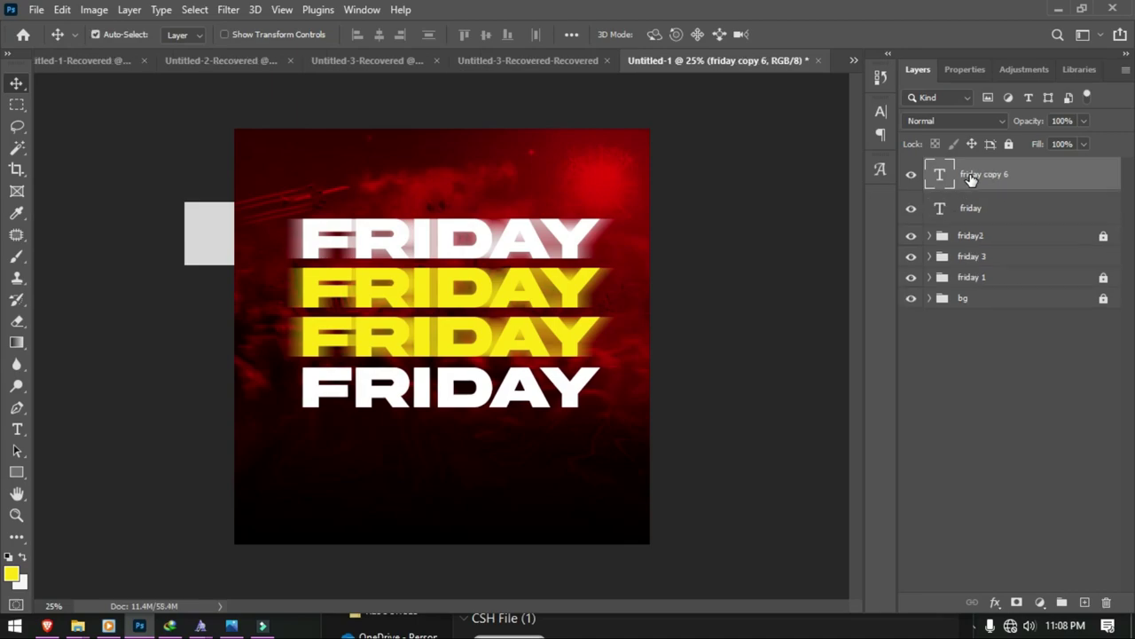
click(979, 207)
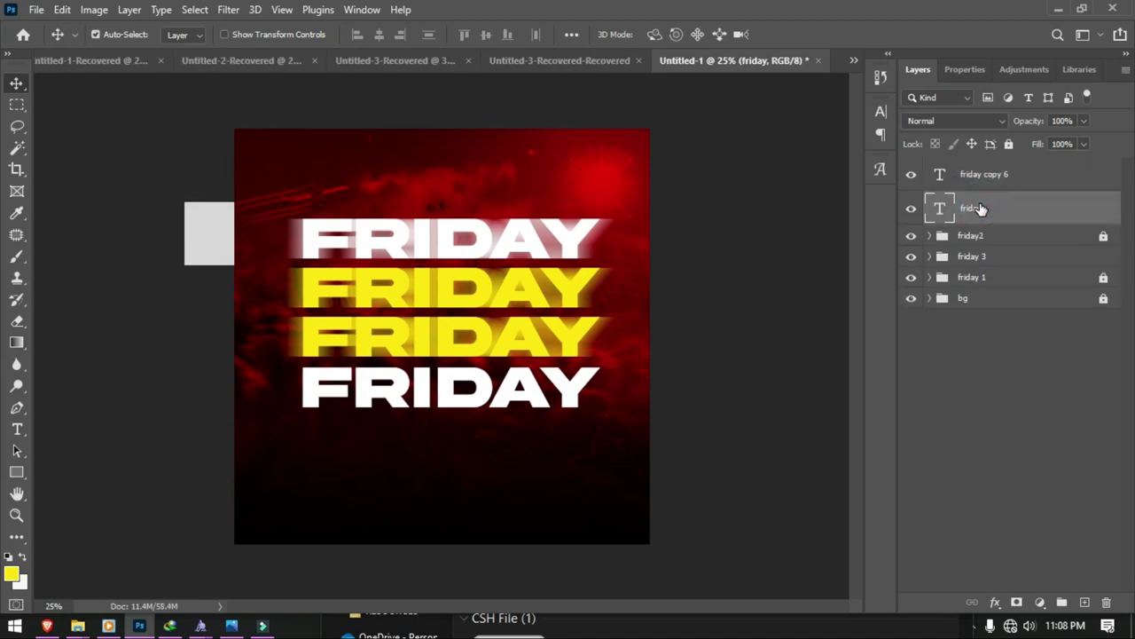
click(228, 9)
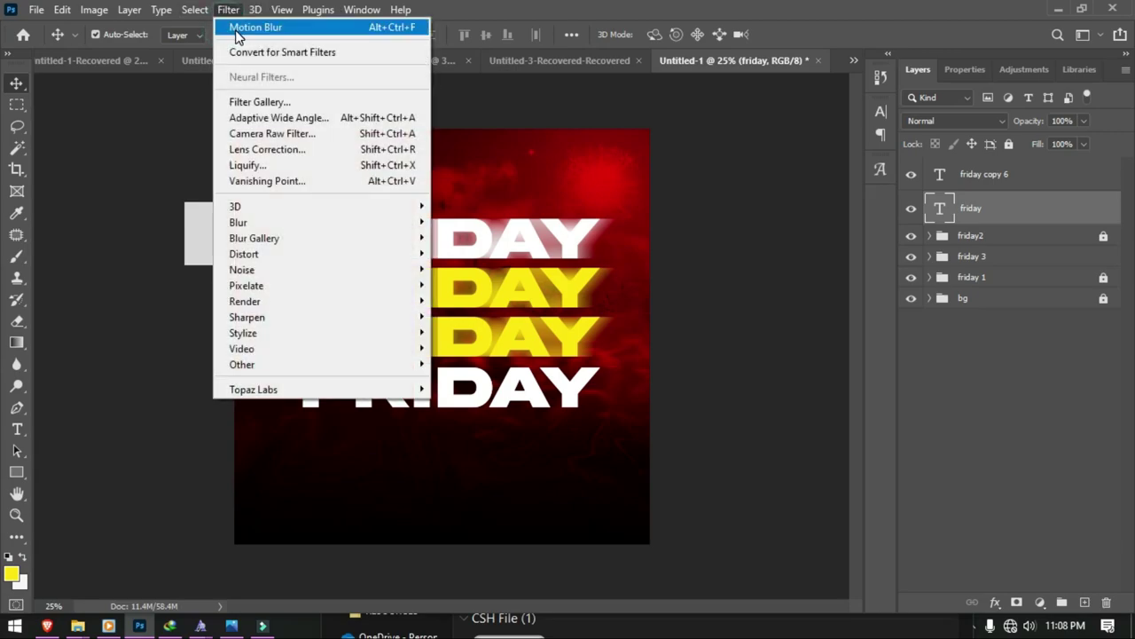
click(237, 34)
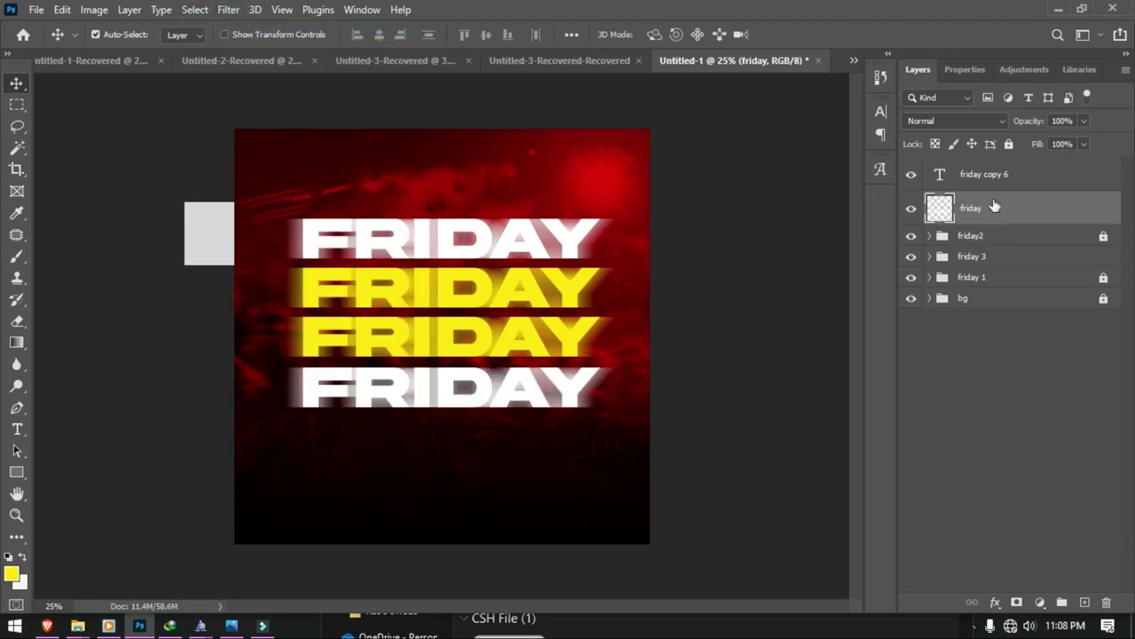
Step: Group friday copy 6 and friday into a group named friday 4
ctrl+click(992, 178)
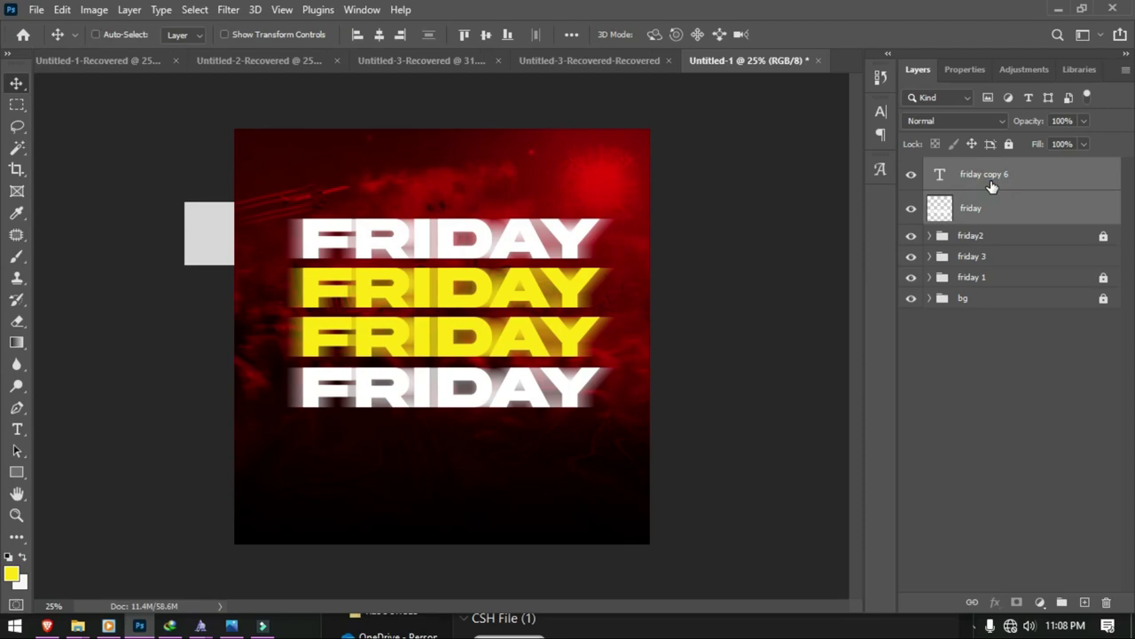
key(ctrl+g)
double_click(976, 167)
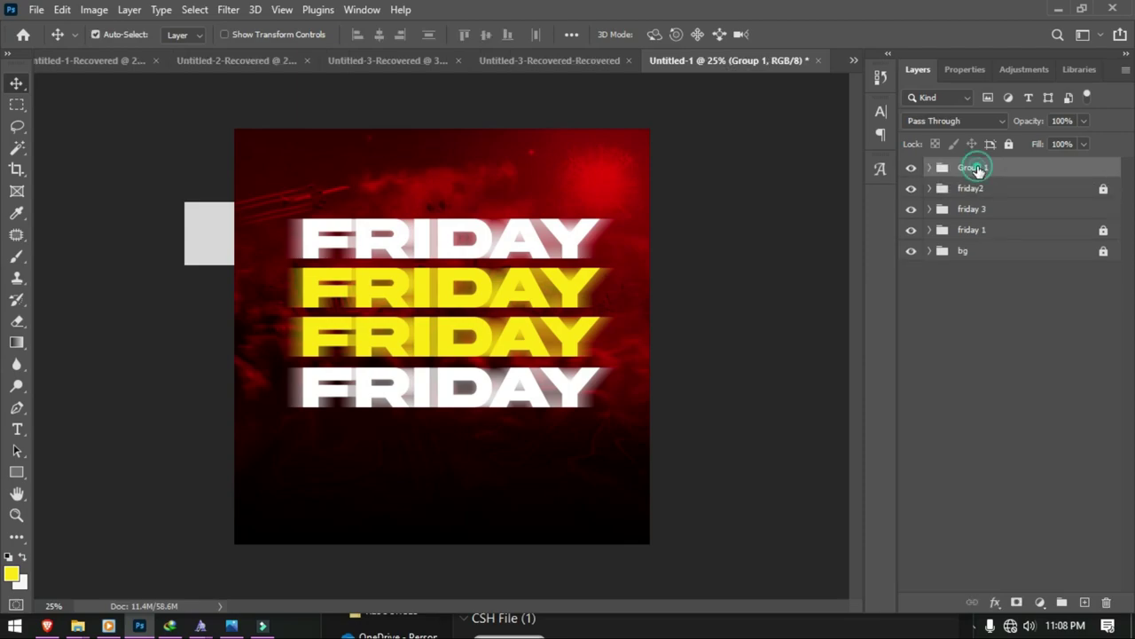
text(friday 4)
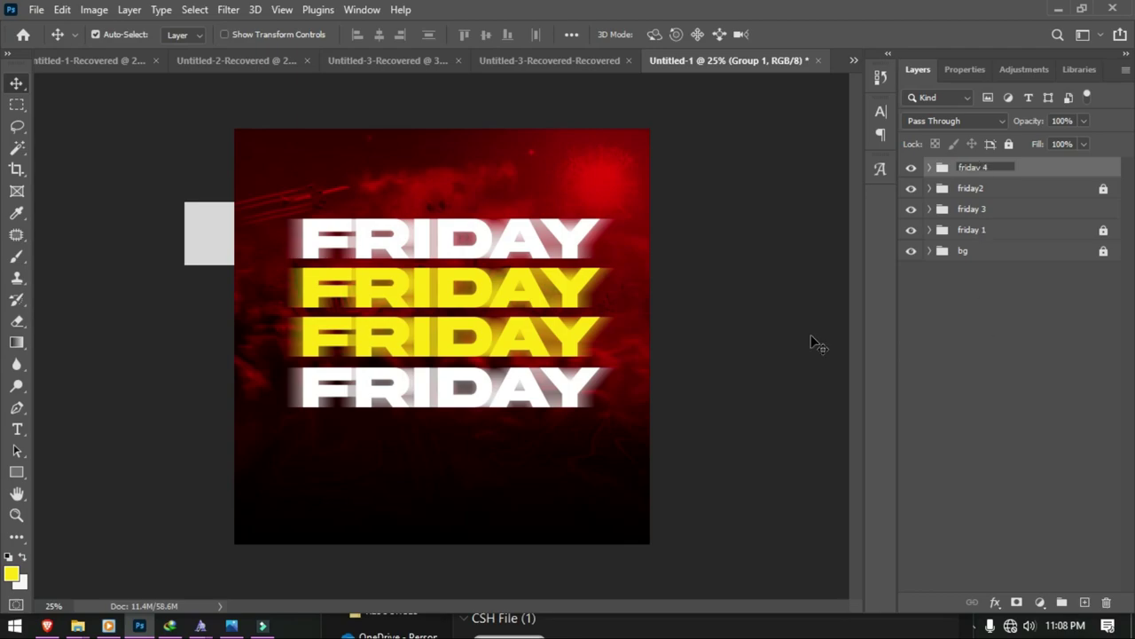
click(811, 335)
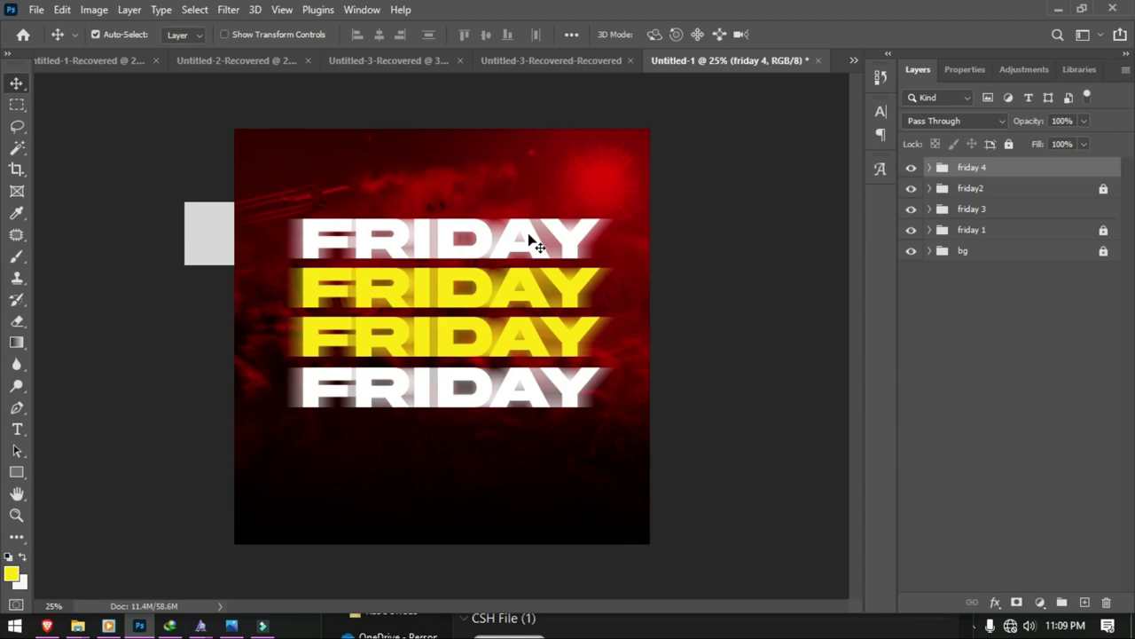
key(g)
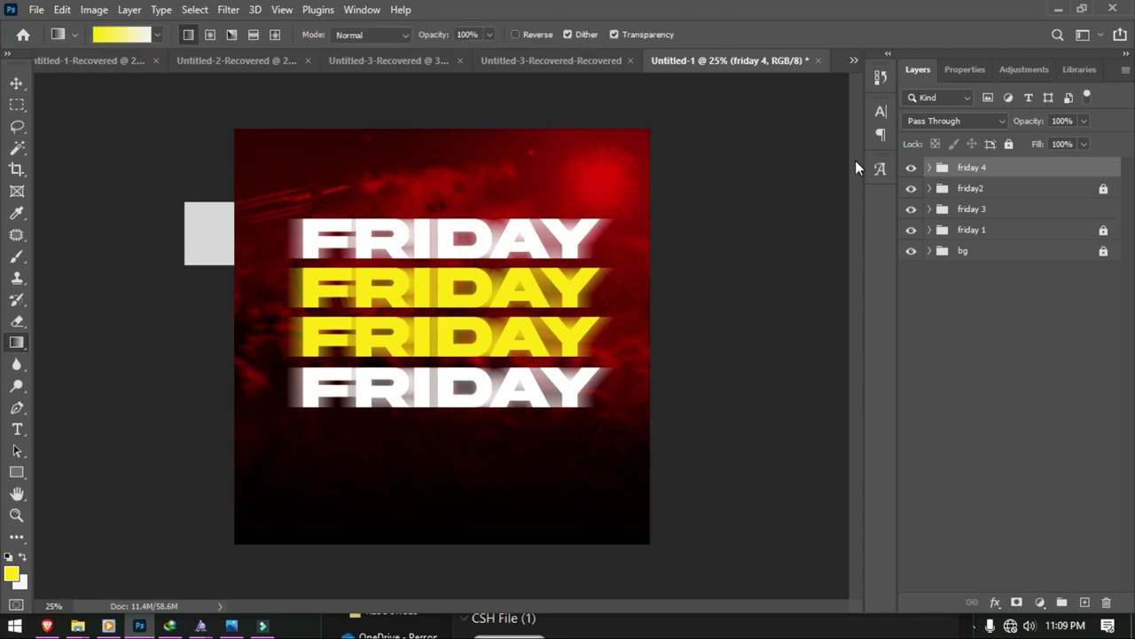
Step: Add a '22 SEPT' text line above FRIDAY at 39 pt in Galano Grotesque
key(t)
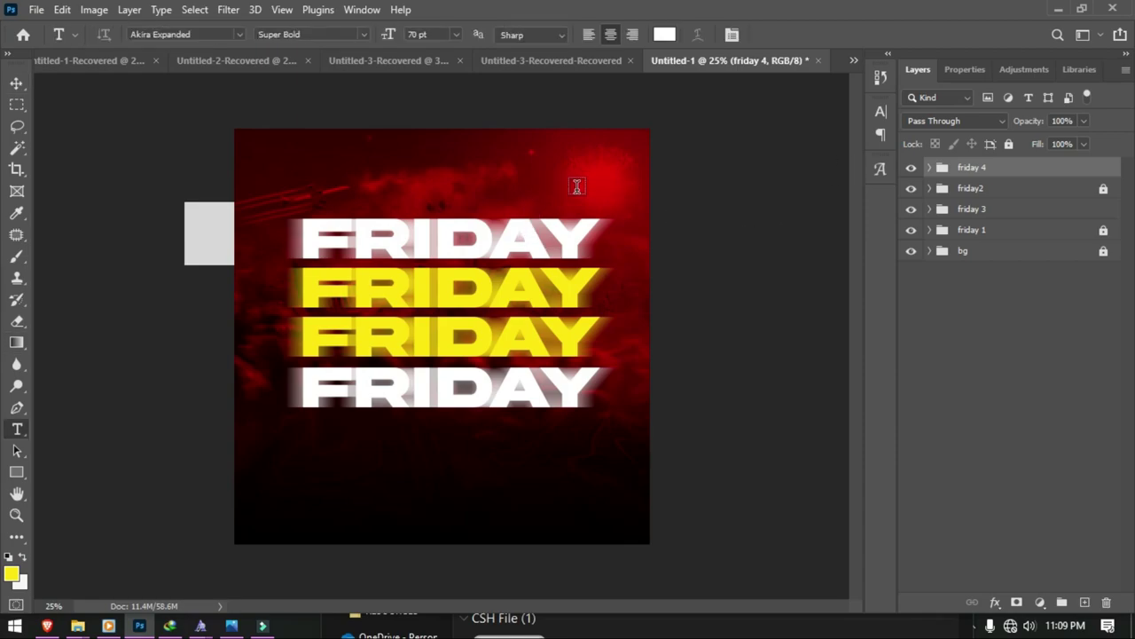
click(506, 194)
text(2)
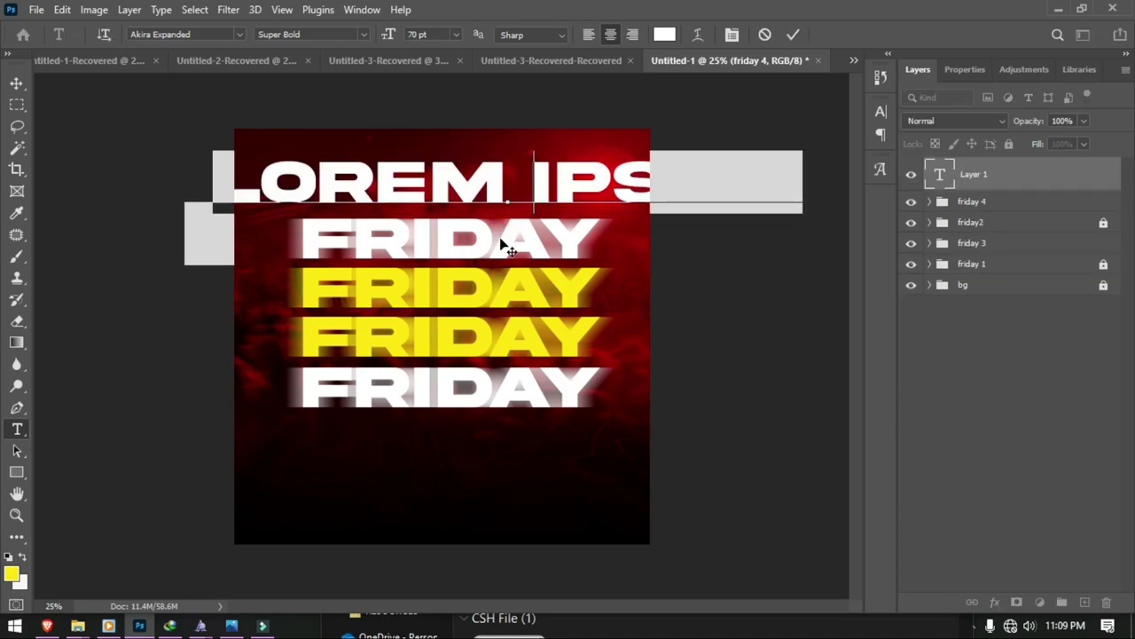
text(2)
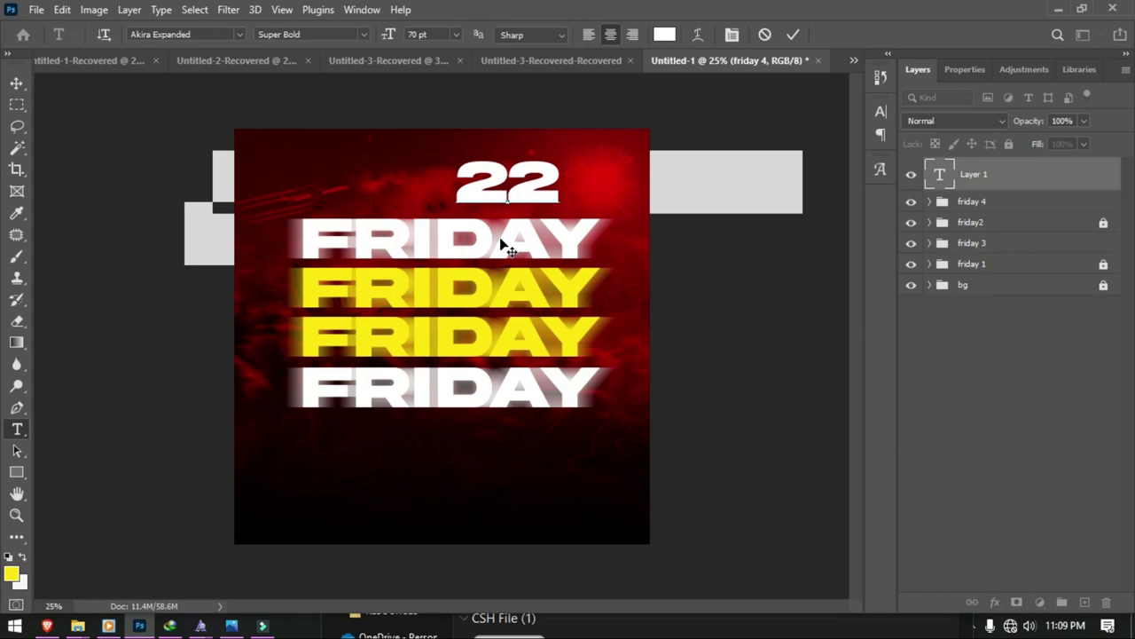
text( S)
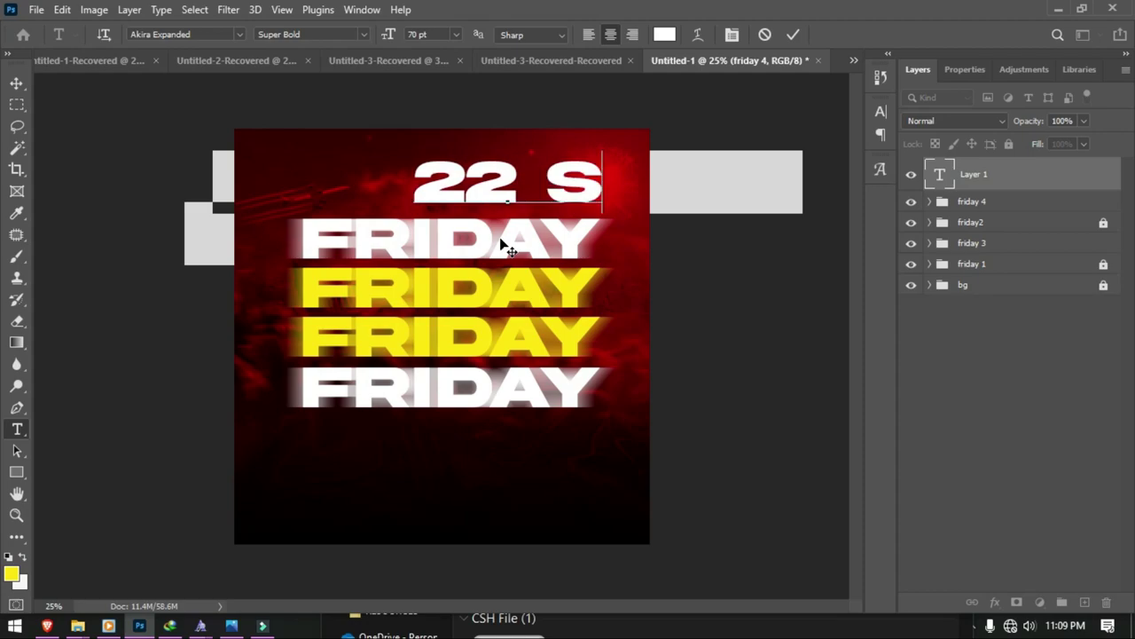
text(EPT)
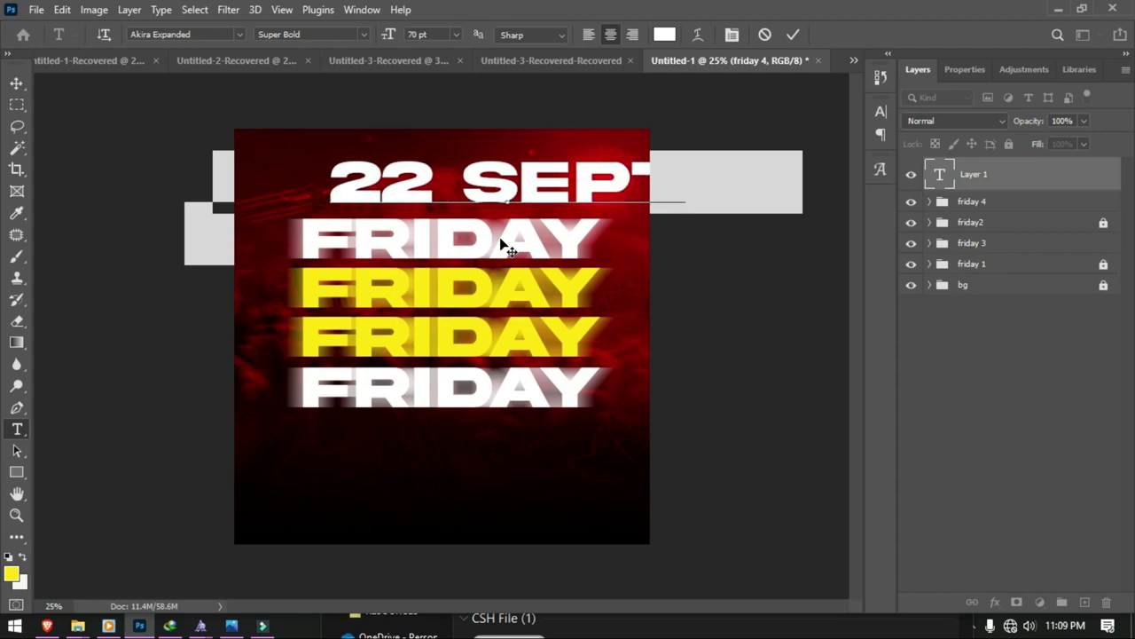
key(ctrl+a)
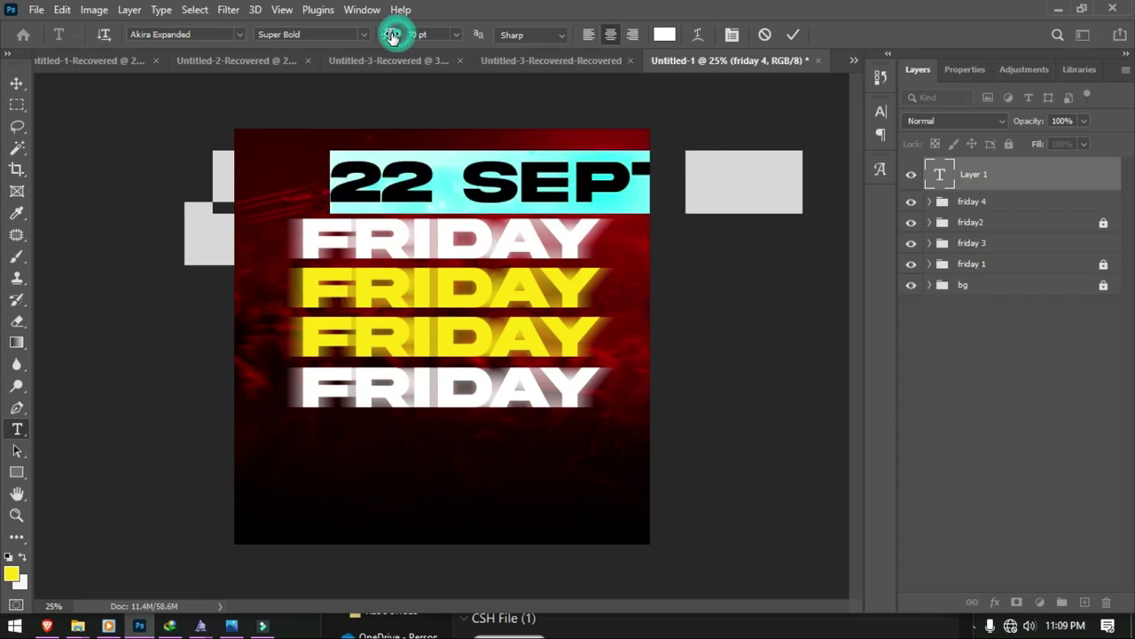
drag(391, 35, 365, 36)
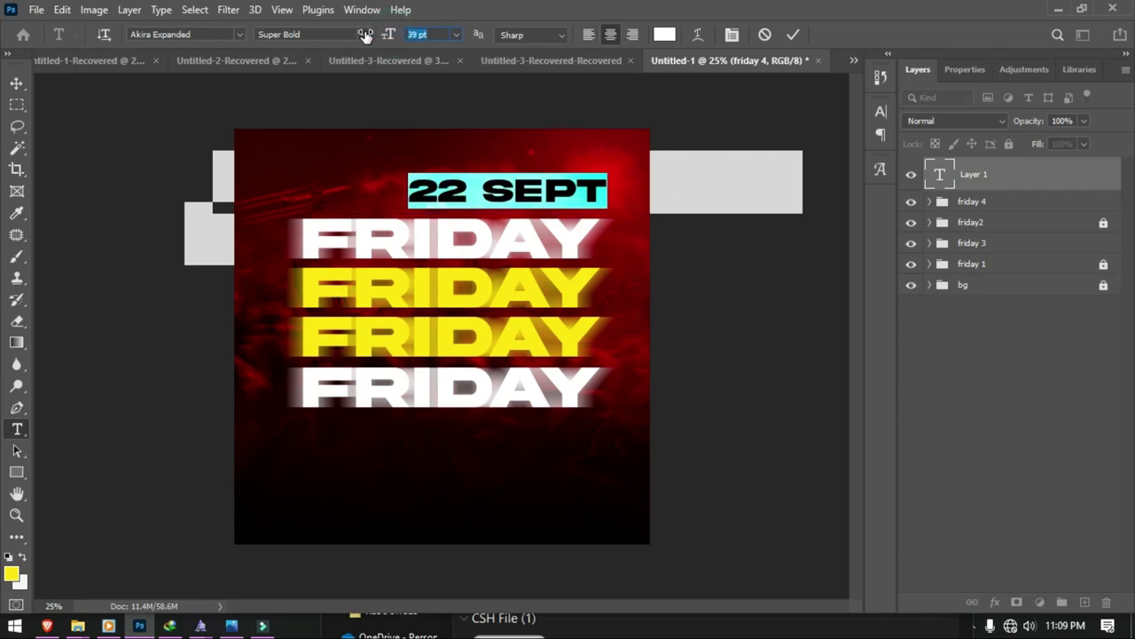
click(237, 33)
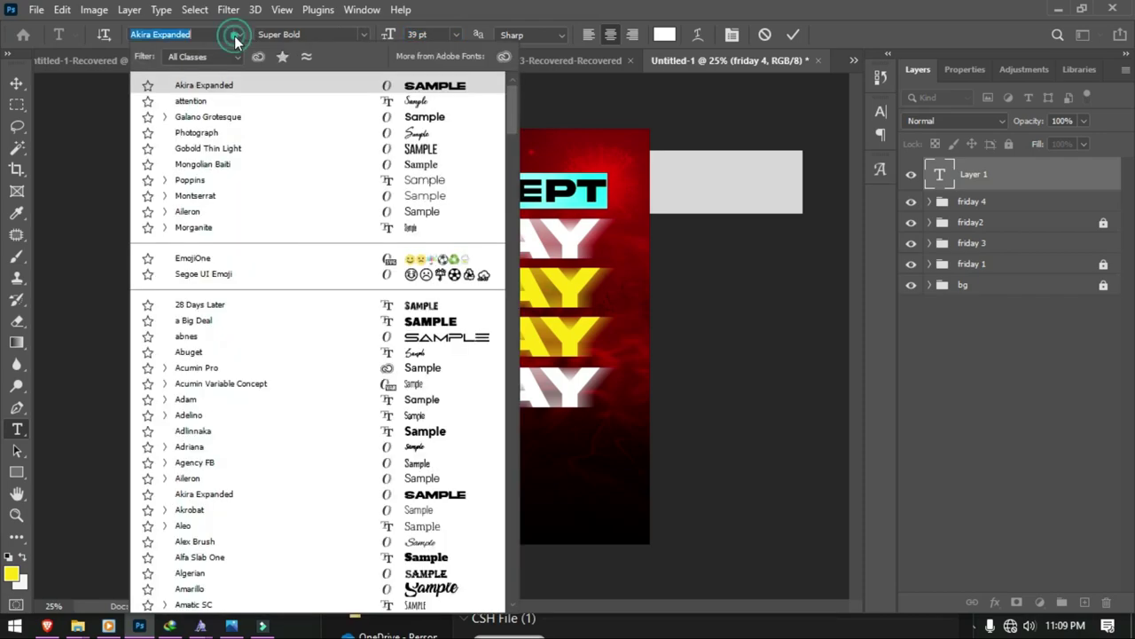
click(232, 119)
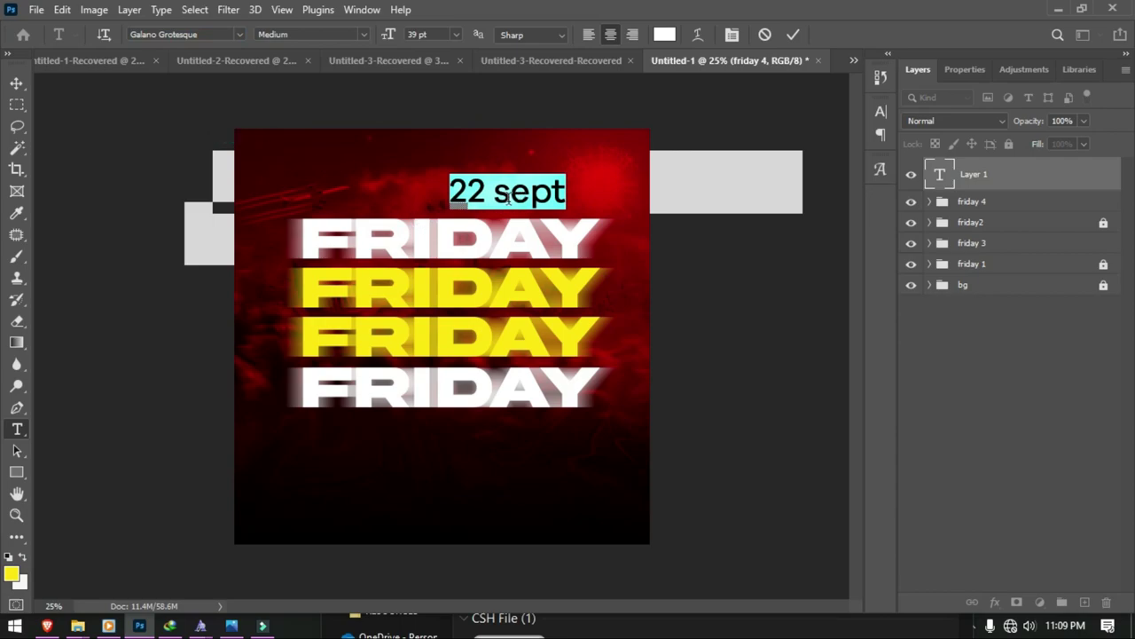
Step: Make the 22 ExtraBold at 46 pt and SEPT All Caps at 28 pt
drag(486, 191, 448, 191)
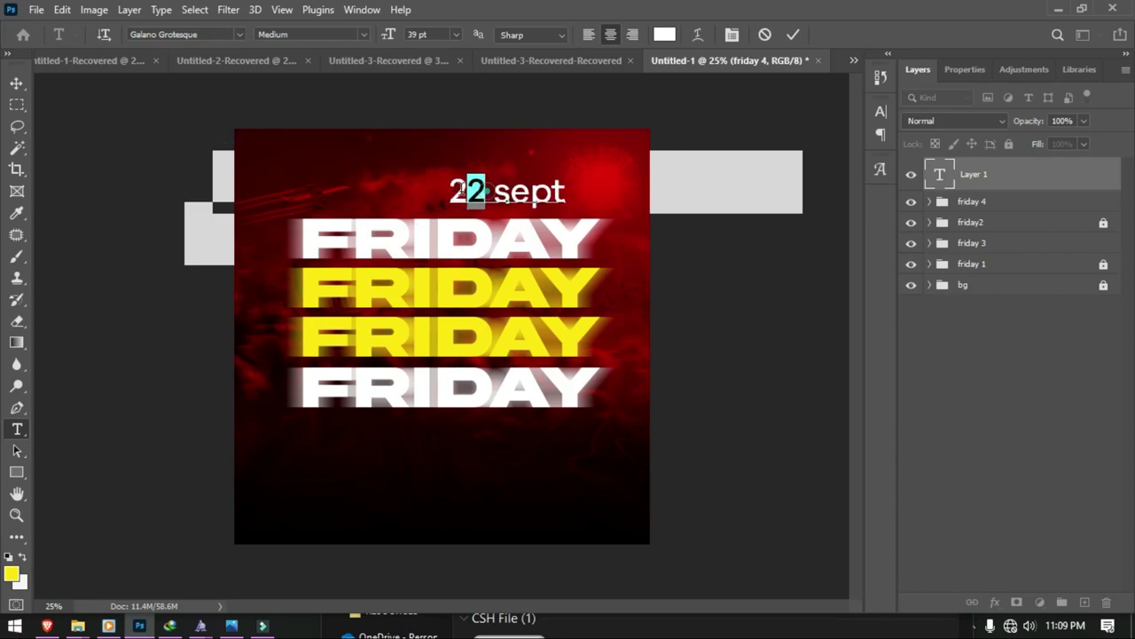
click(363, 33)
click(337, 63)
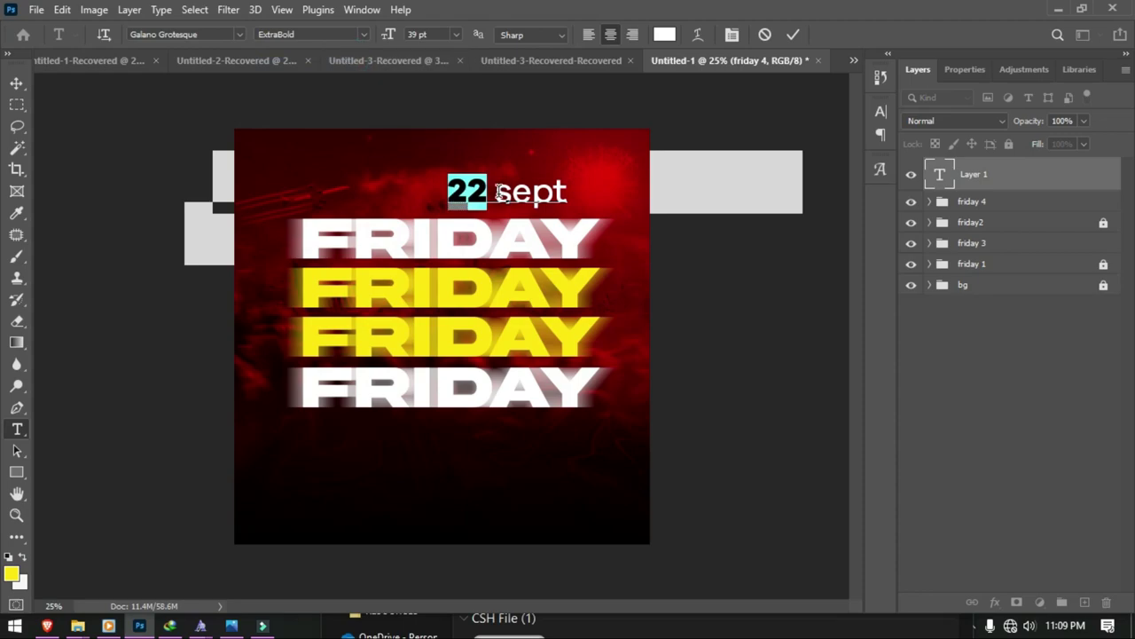
drag(497, 192, 568, 191)
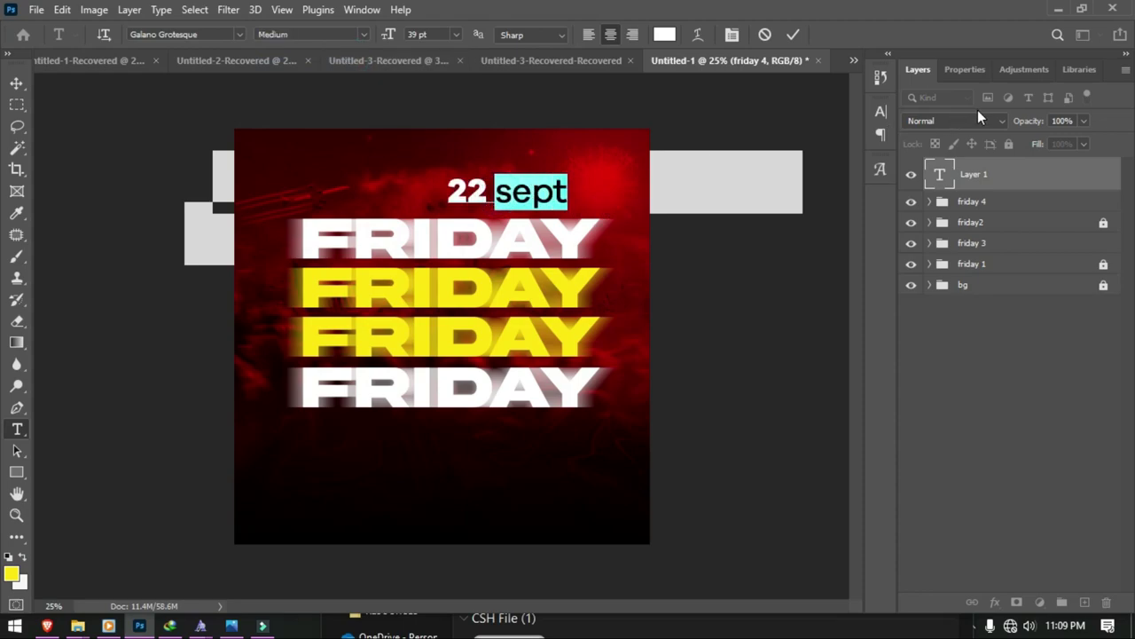
click(974, 70)
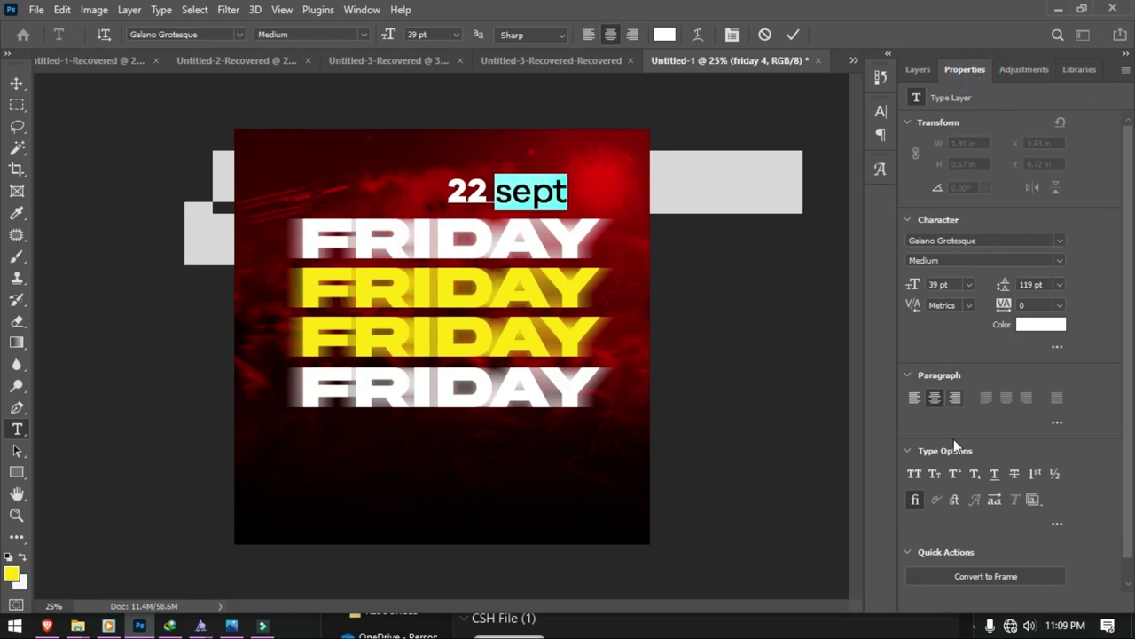
click(916, 474)
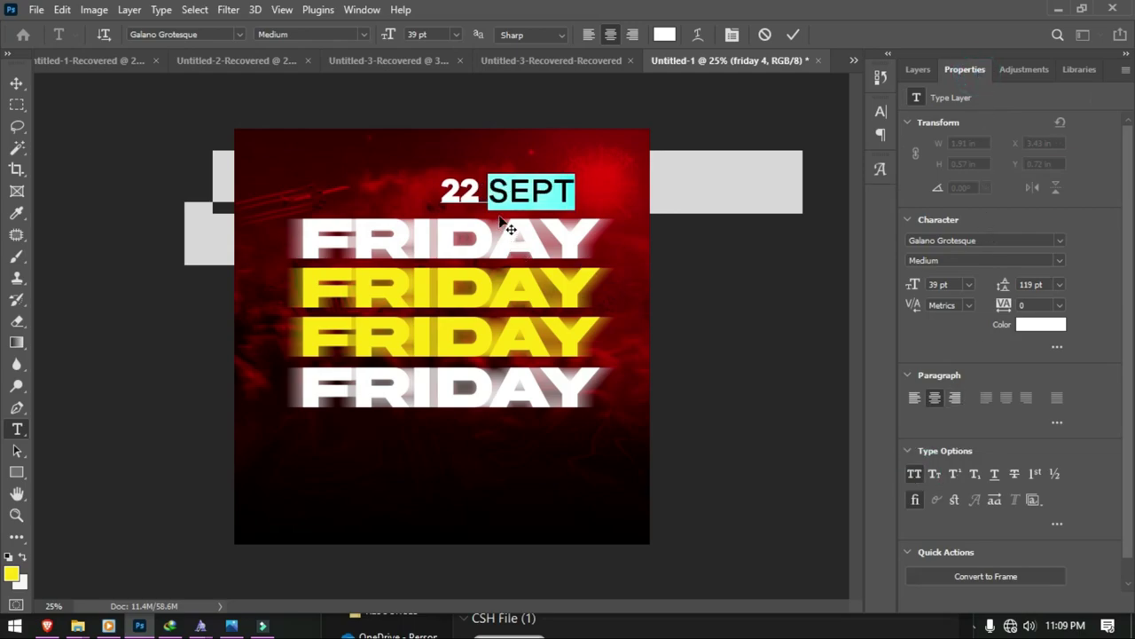
drag(482, 191, 418, 187)
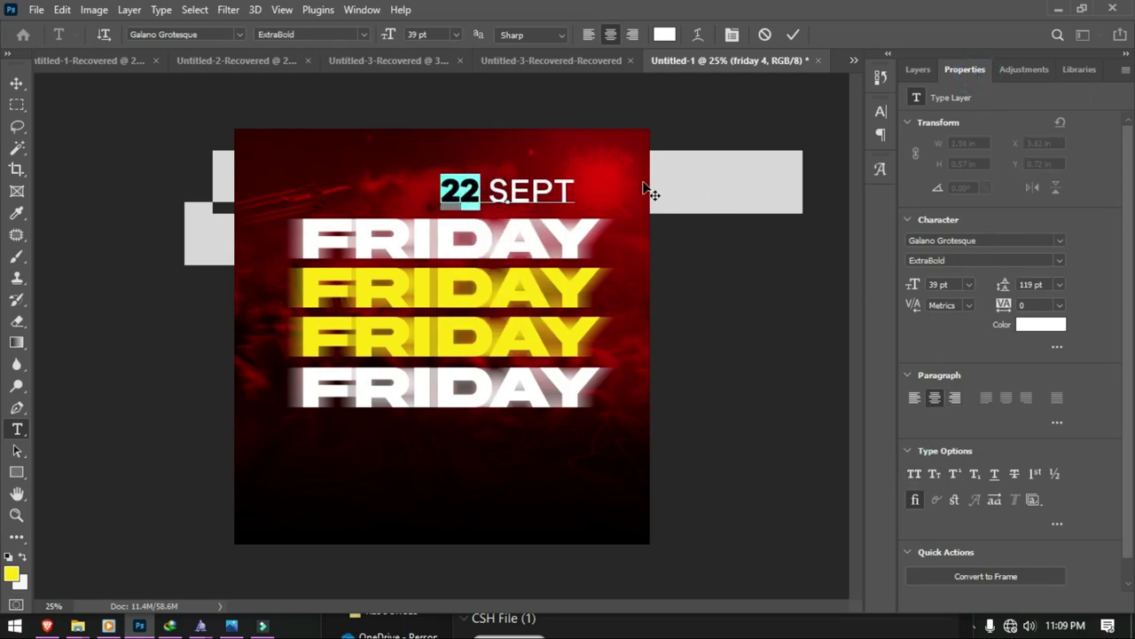
drag(387, 35, 395, 36)
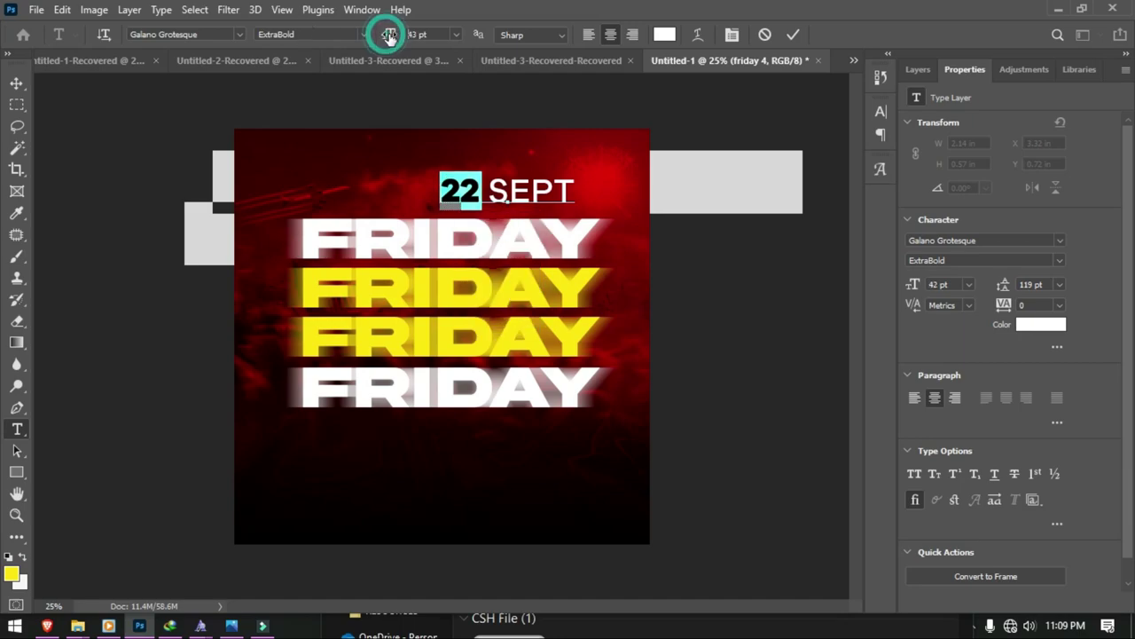
drag(493, 190, 593, 186)
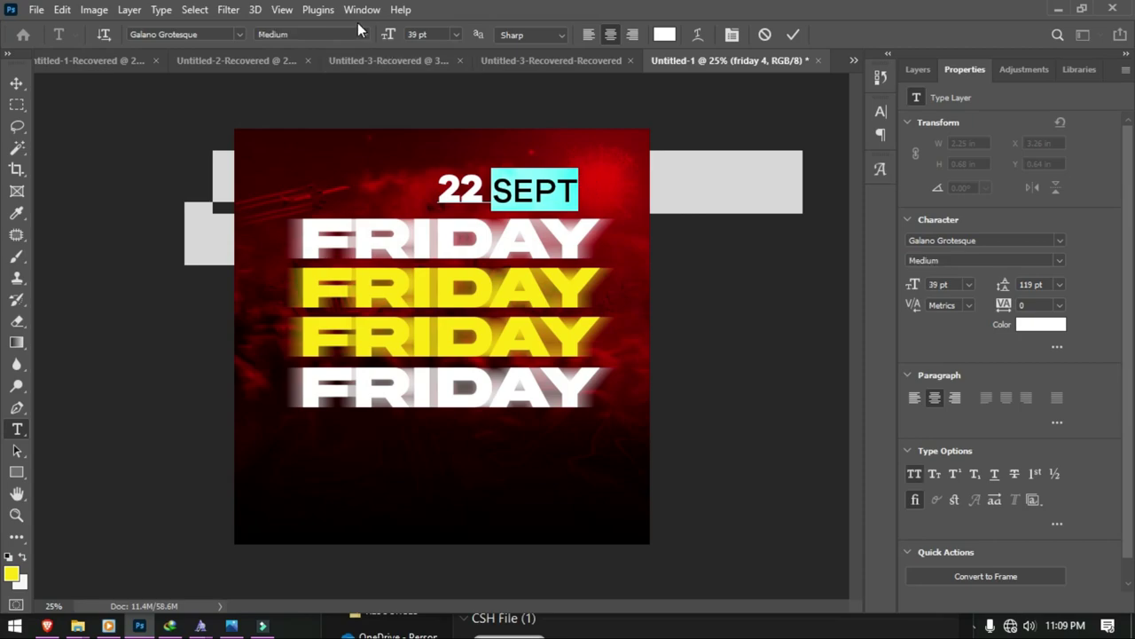
drag(386, 36, 376, 37)
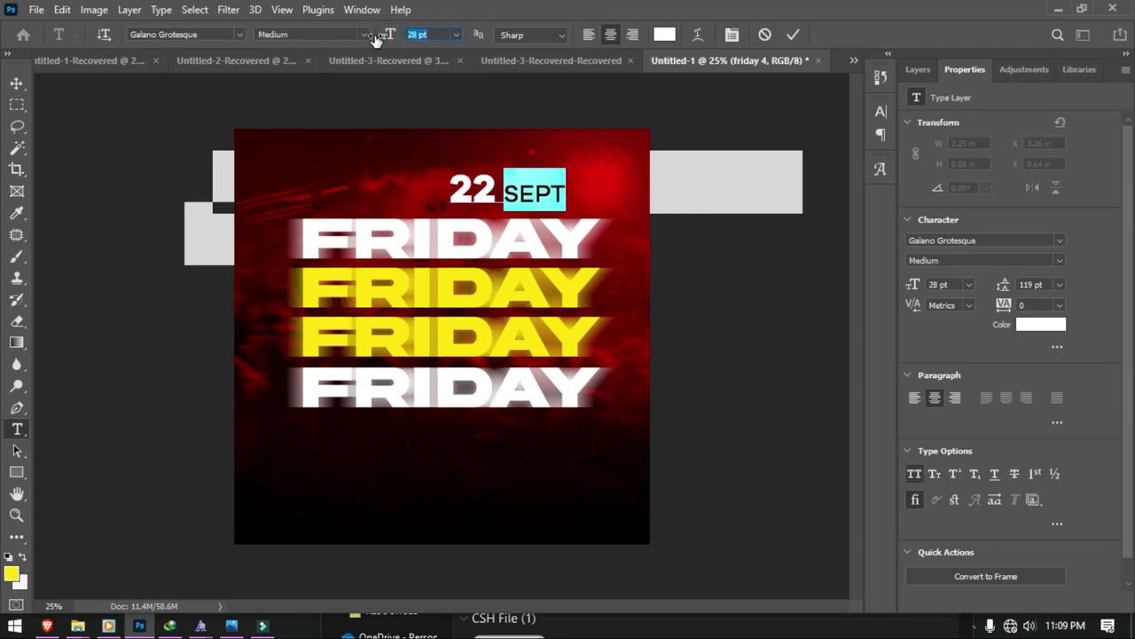
Step: Move the date right above the FRIDAY lines and colour the 22 with the FRIDAY yellow
click(16, 82)
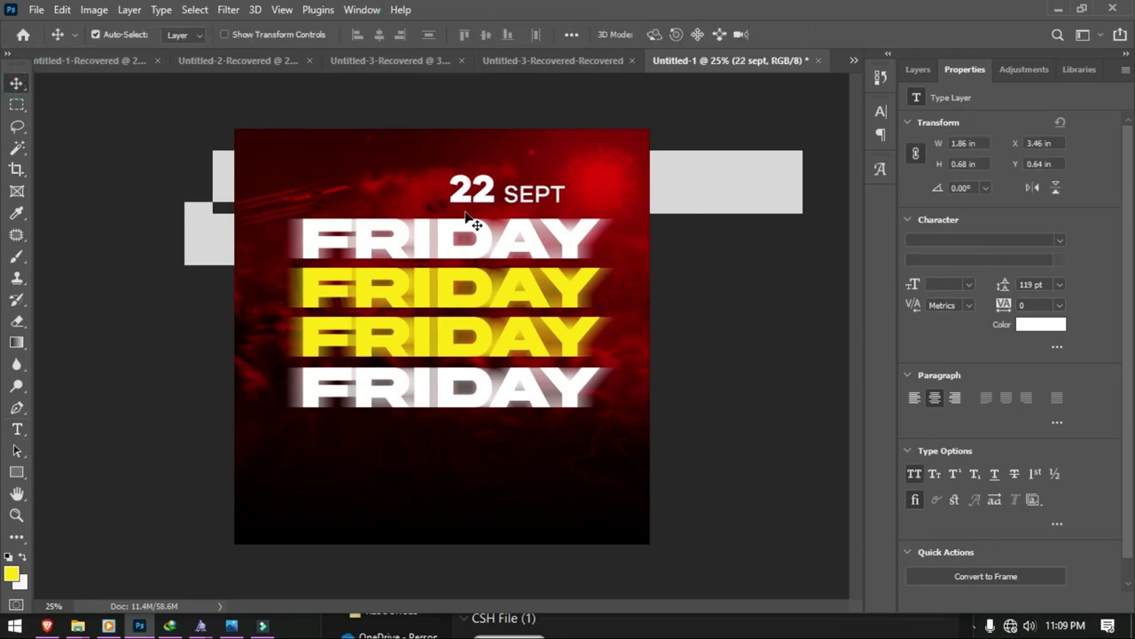
drag(477, 204, 514, 210)
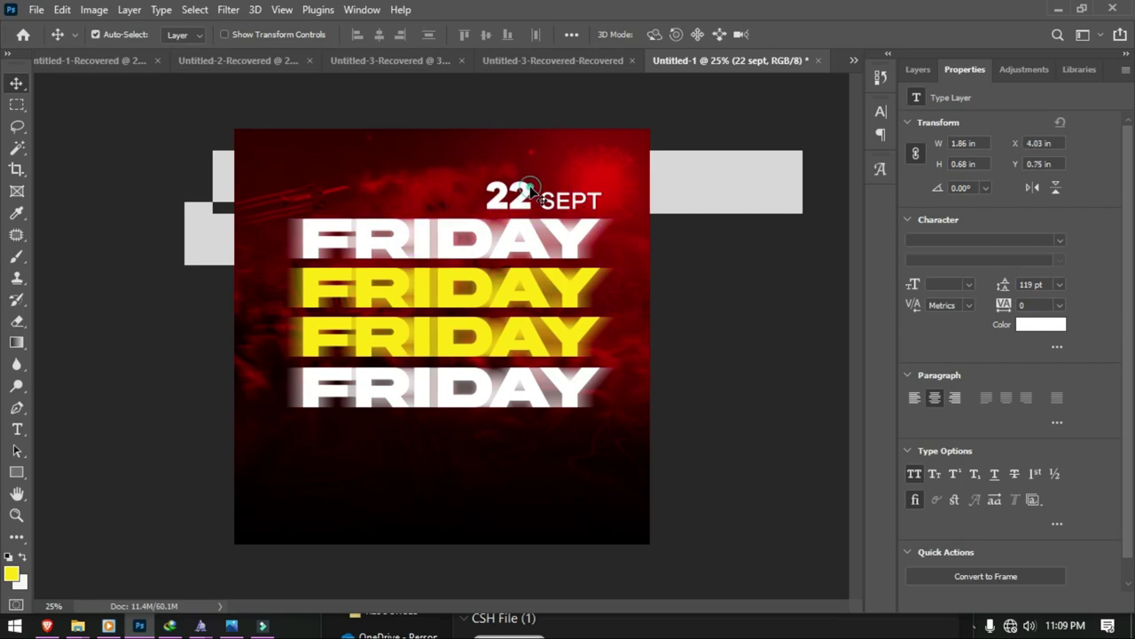
double_click(530, 183)
double_click(510, 194)
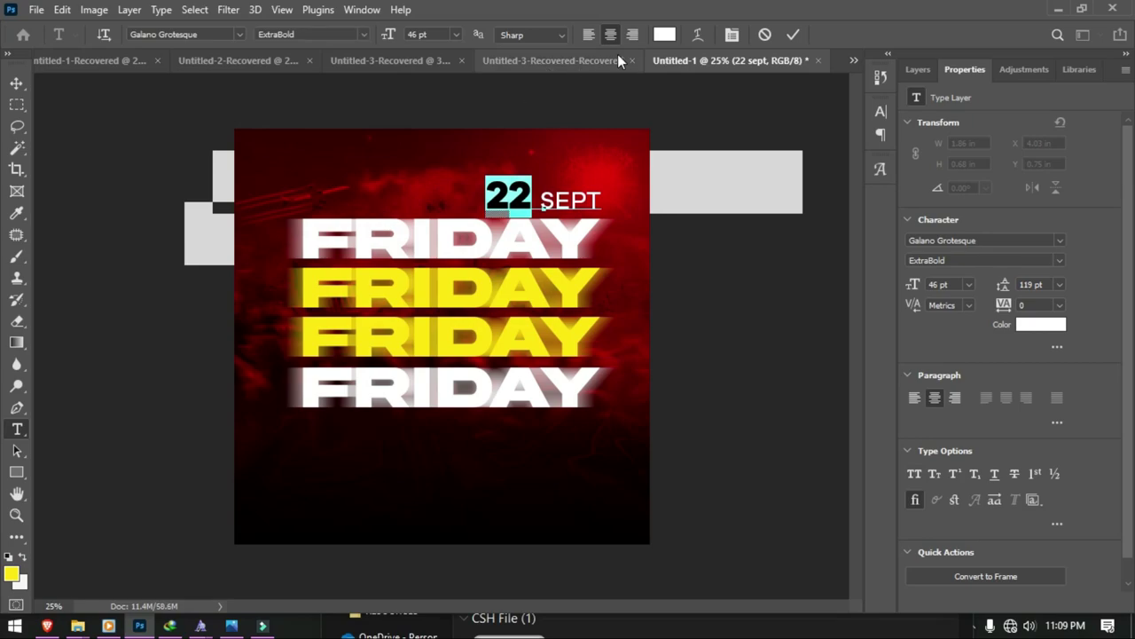
click(663, 35)
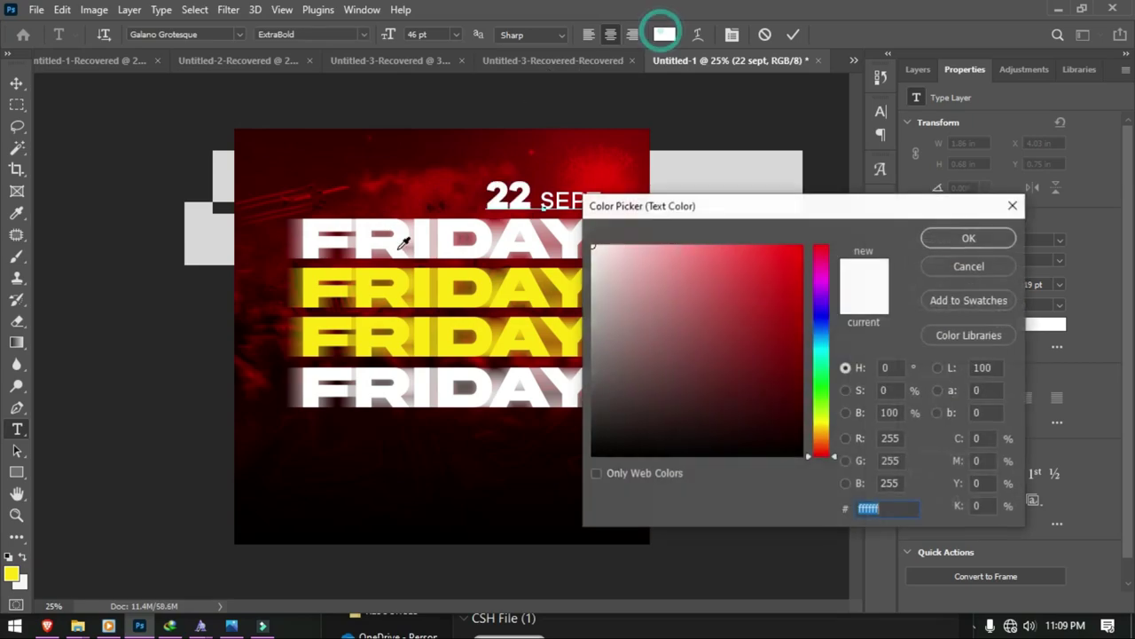
click(372, 294)
click(950, 238)
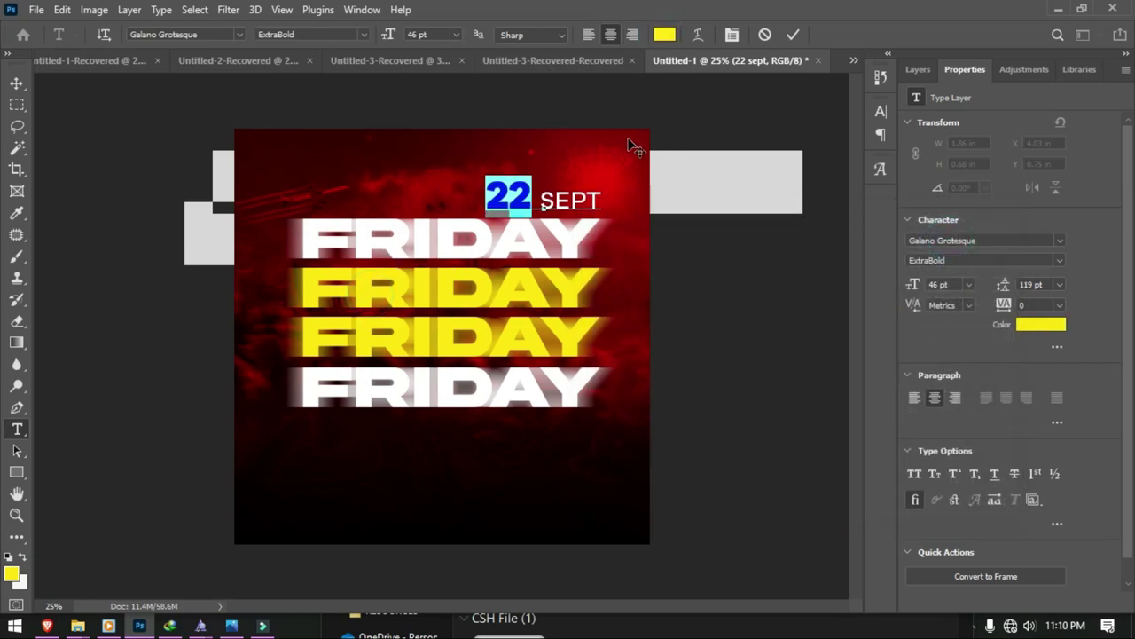
click(802, 36)
Step: Try skewing the date and FRIDAY block, then undo and commit it unchanged
key(v)
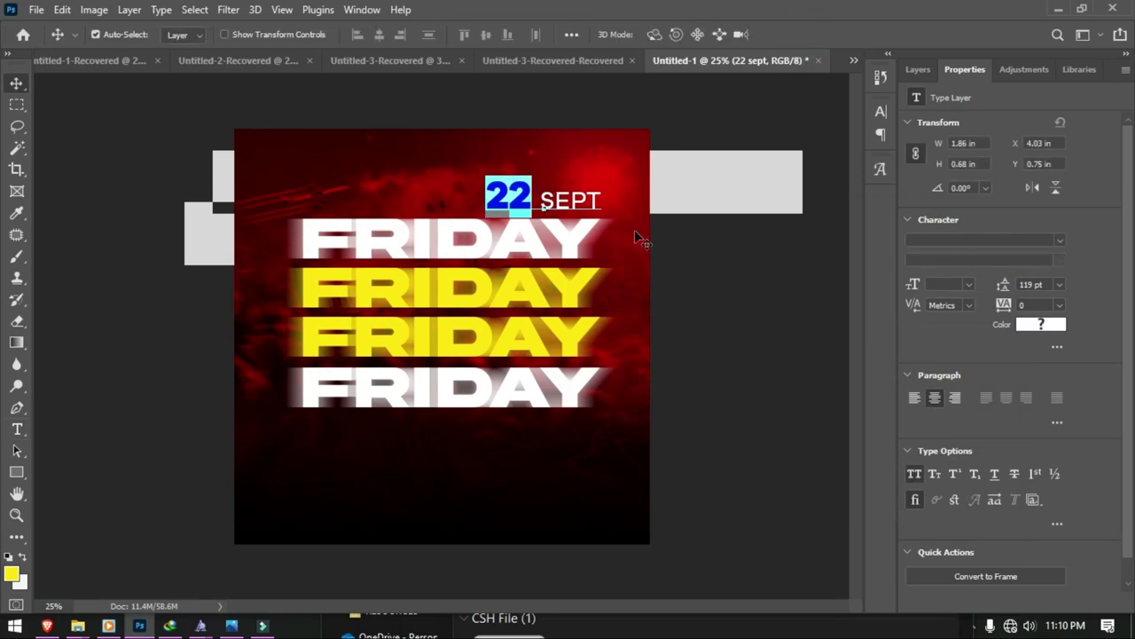
mouse_move(647, 482)
mouse_down()
mouse_move(296, 166)
mouse_move(284, 172)
mouse_up()
key(ctrl)
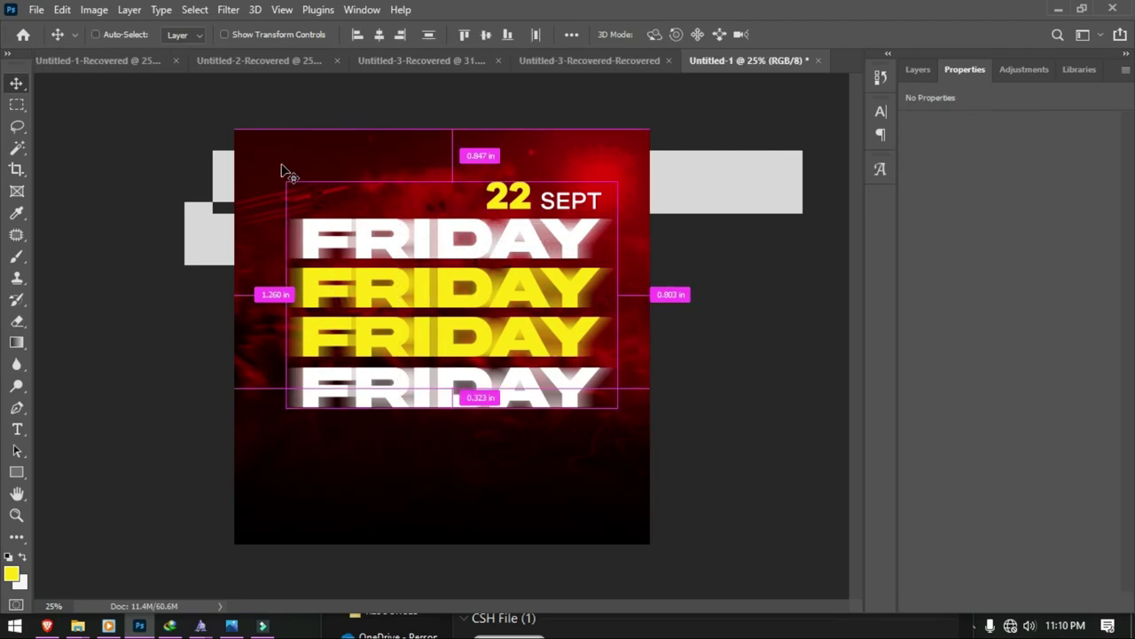
key(ctrl+t)
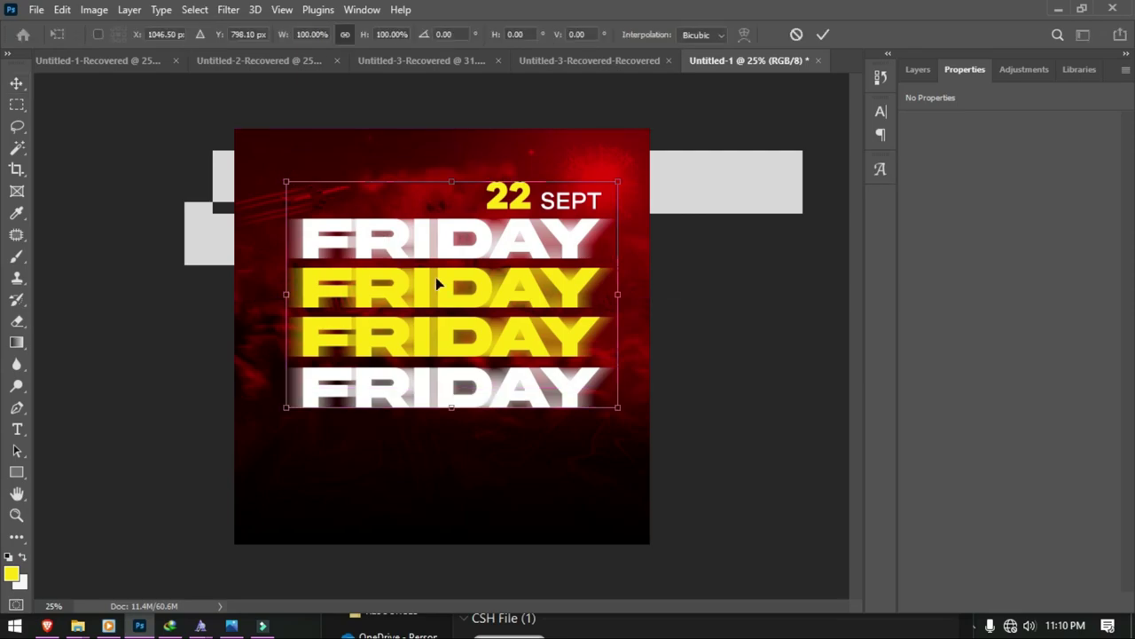
right_click(436, 282)
click(518, 326)
drag(619, 294, 626, 270)
key(ctrl+z)
click(823, 34)
Step: Unlock friday2 and friday 1, then skew the FRIDAY block upward to the right and lower it
click(918, 69)
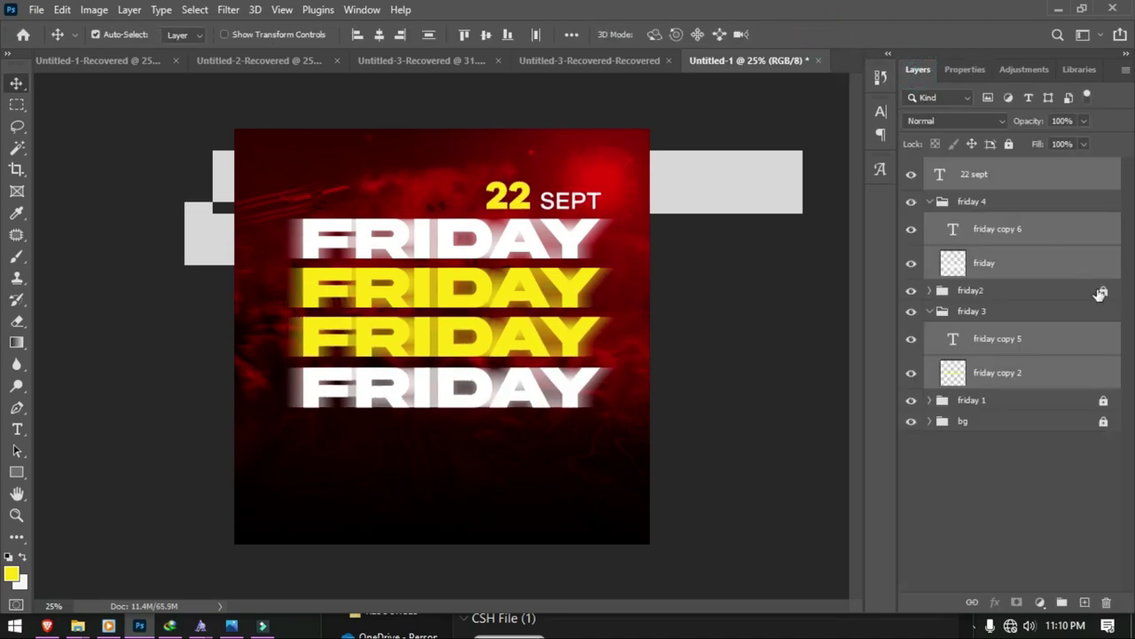
click(1104, 294)
click(1104, 402)
mouse_move(599, 452)
mouse_down()
mouse_move(364, 180)
mouse_move(263, 177)
mouse_up()
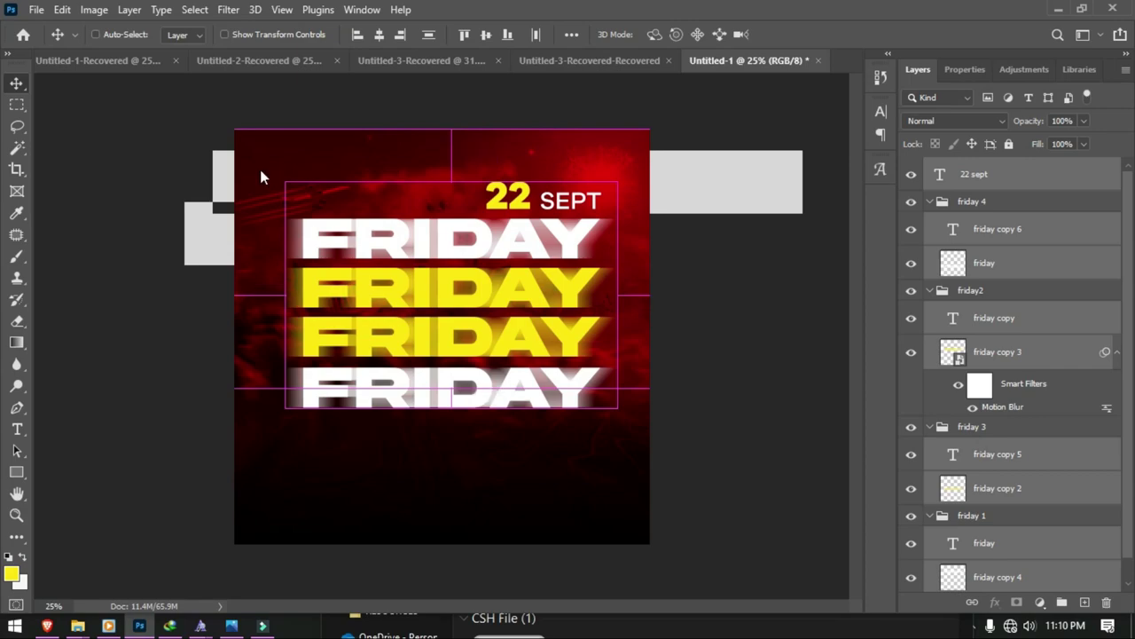
key(ctrl+t)
click(577, 254)
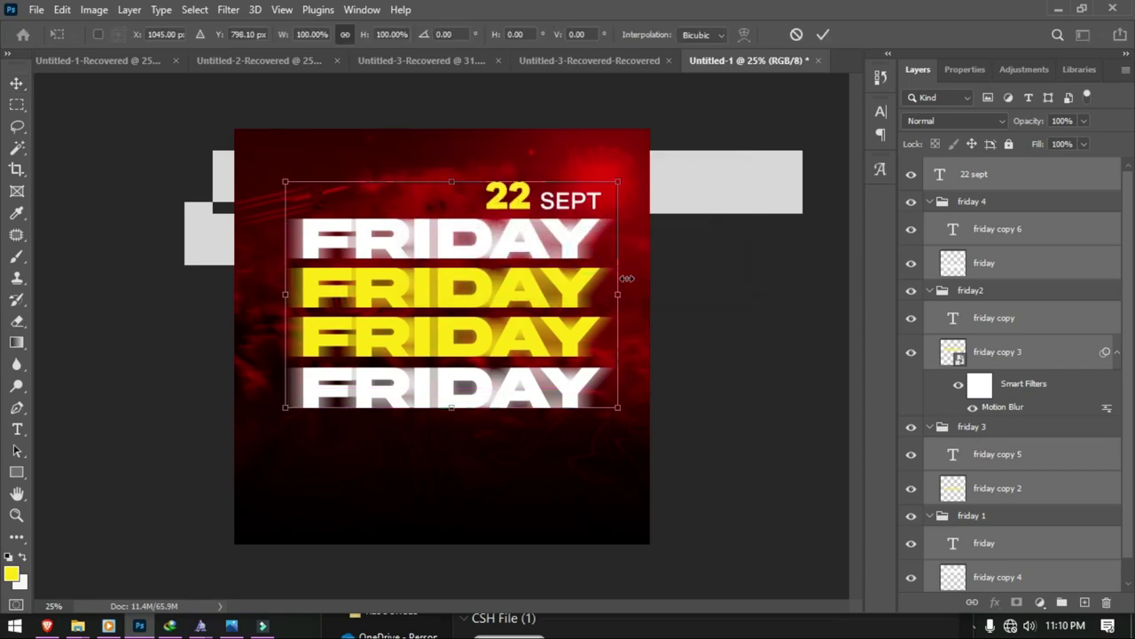
right_click(577, 299)
click(599, 322)
drag(621, 300, 627, 257)
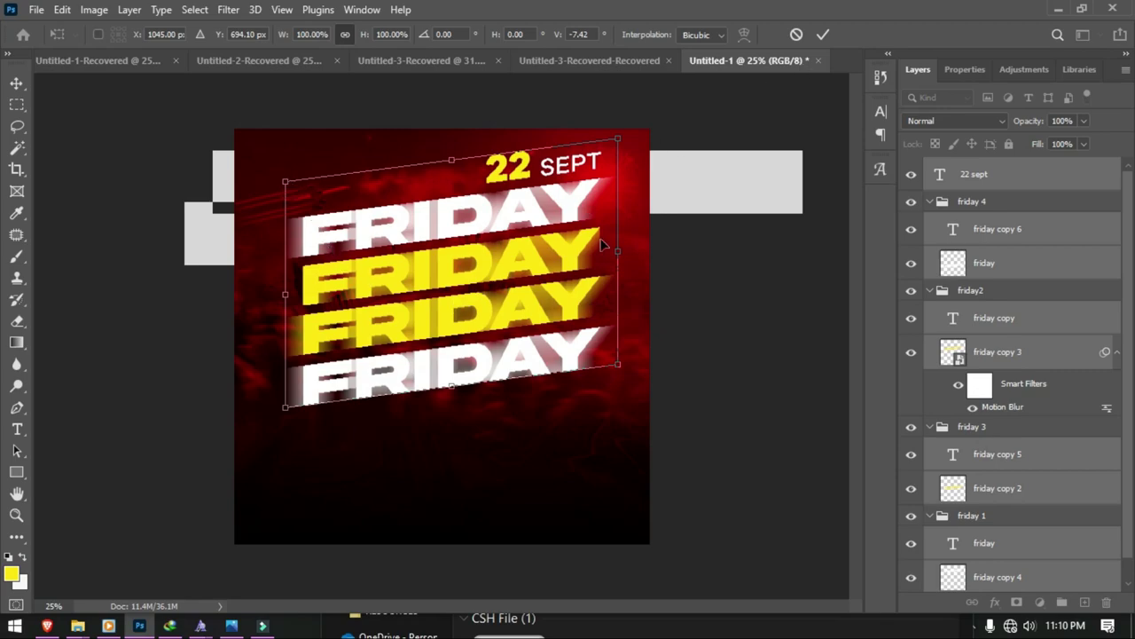
drag(535, 273, 533, 311)
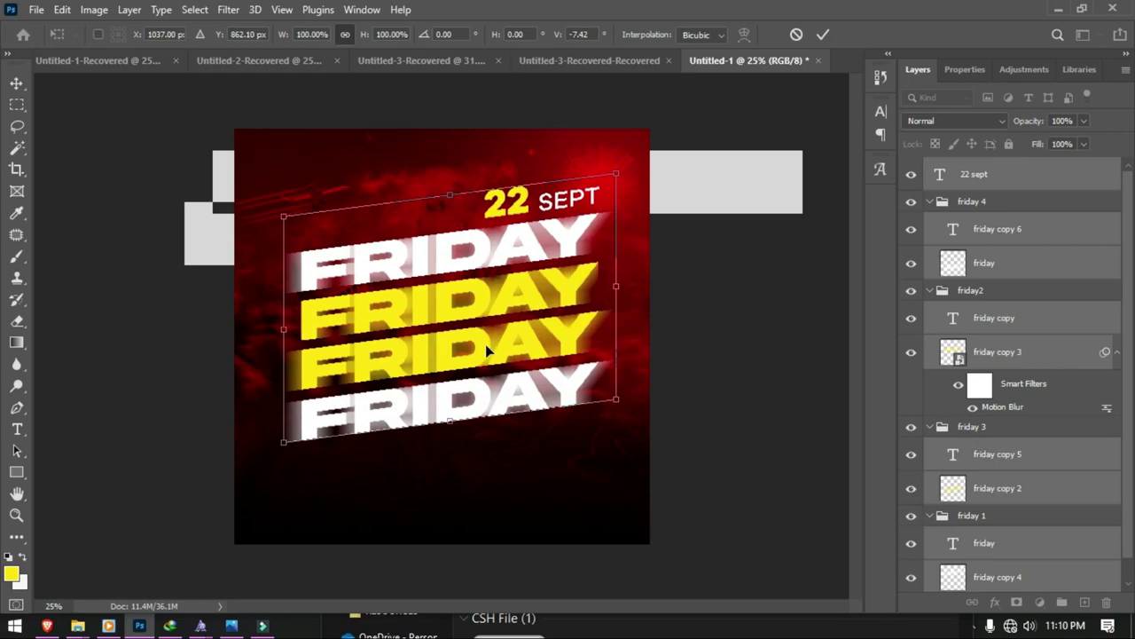
click(822, 35)
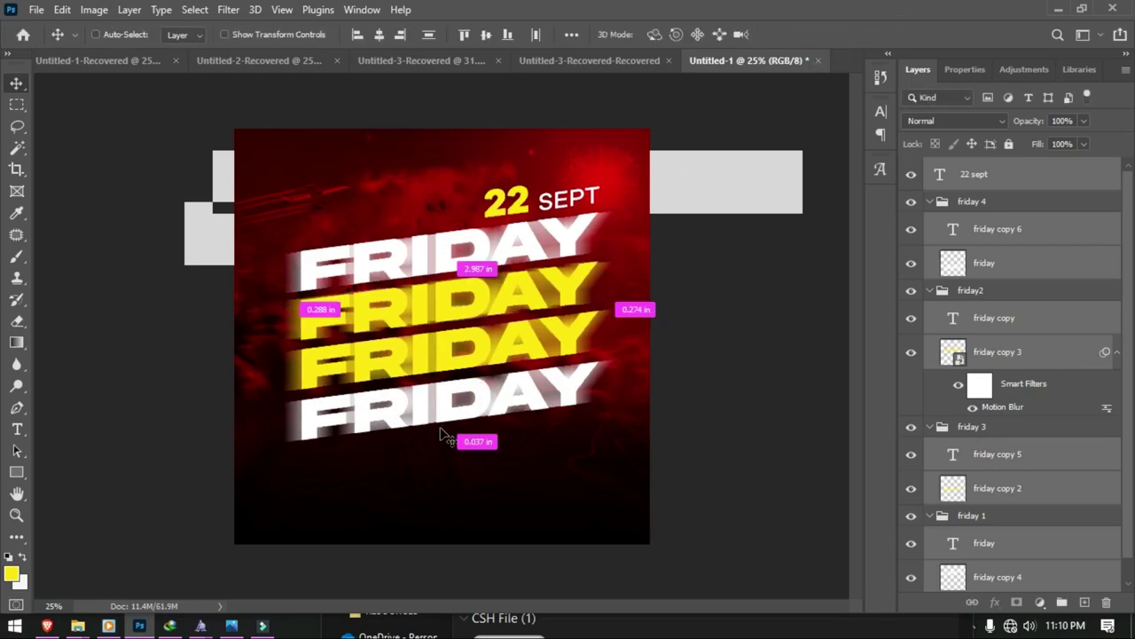
Step: Scale the date and FRIDAY block down to 92.53% and fine-tune its position
key(ctrl+t)
click(582, 255)
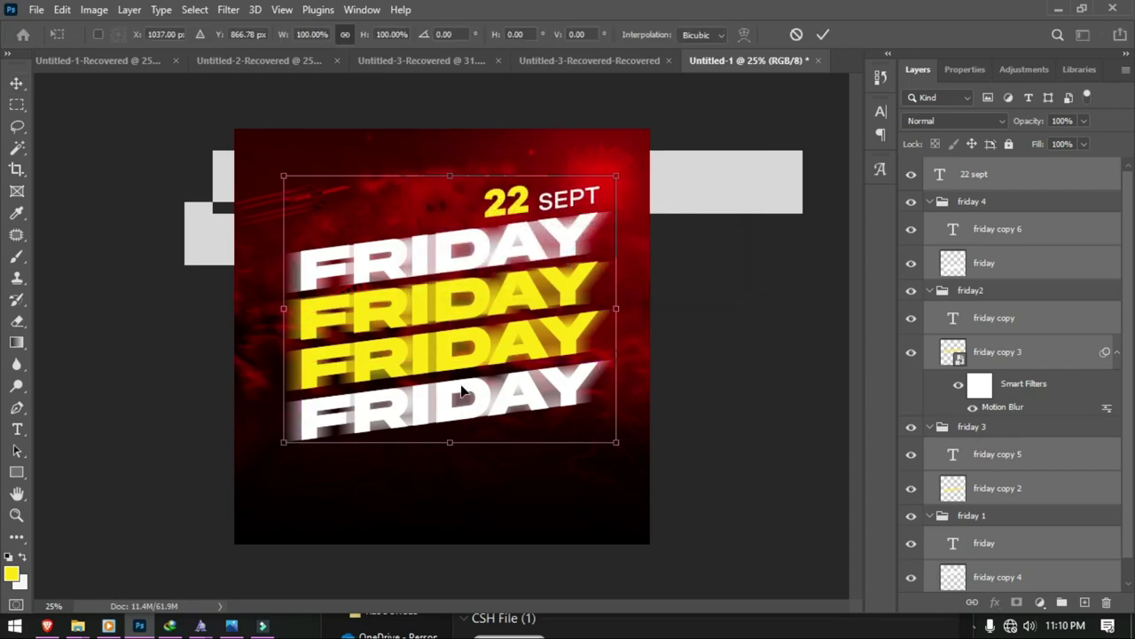
drag(450, 438, 450, 422)
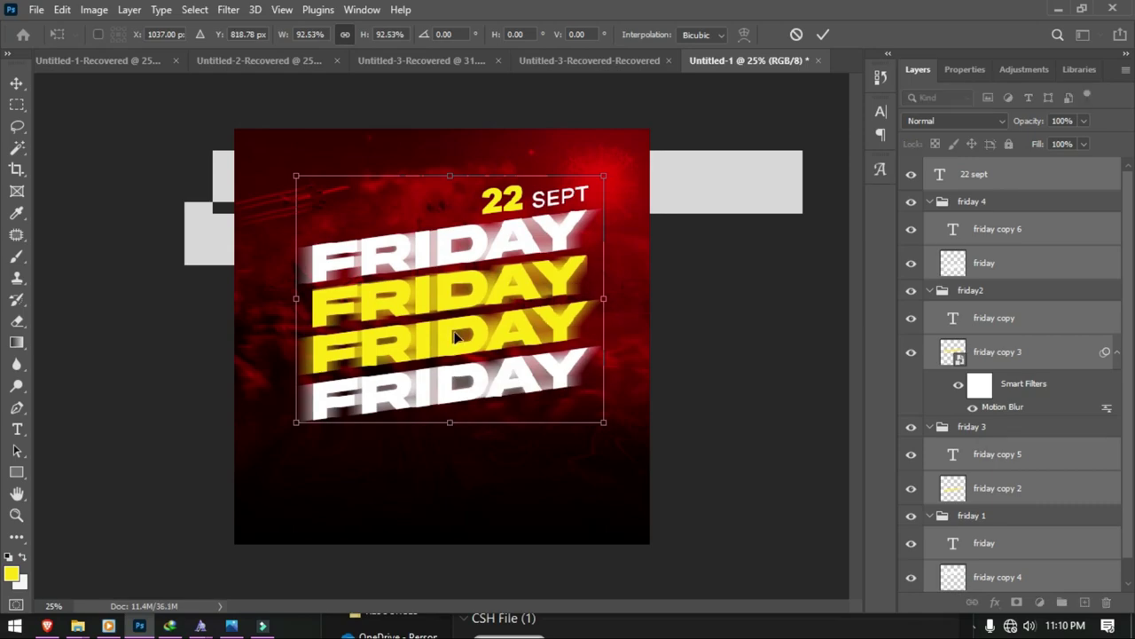
drag(454, 331, 457, 338)
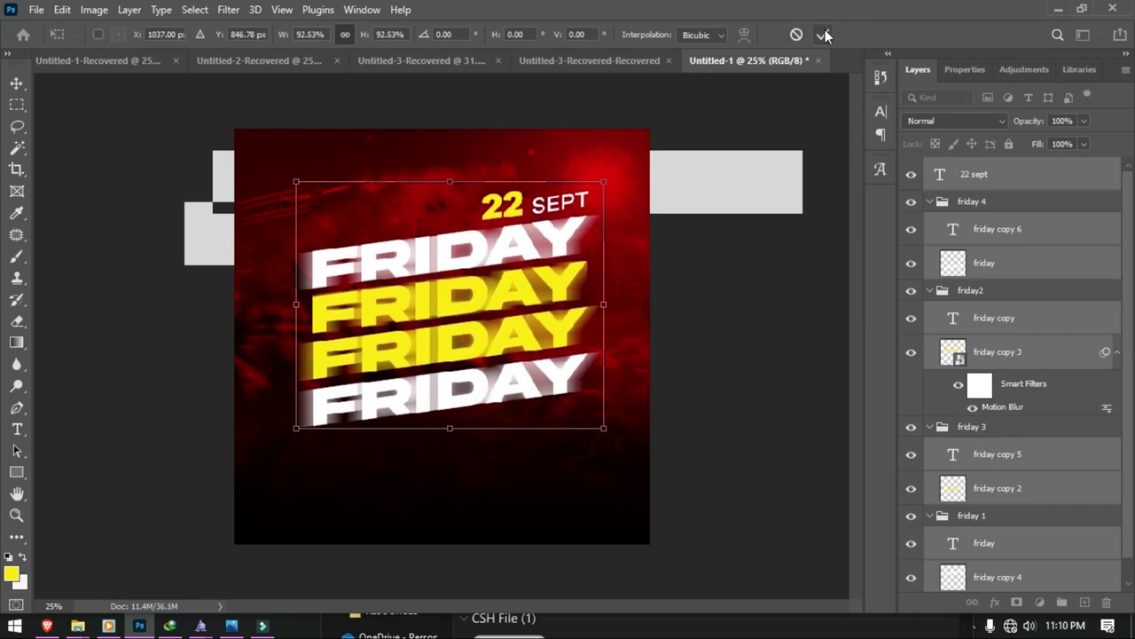
drag(510, 317, 511, 309)
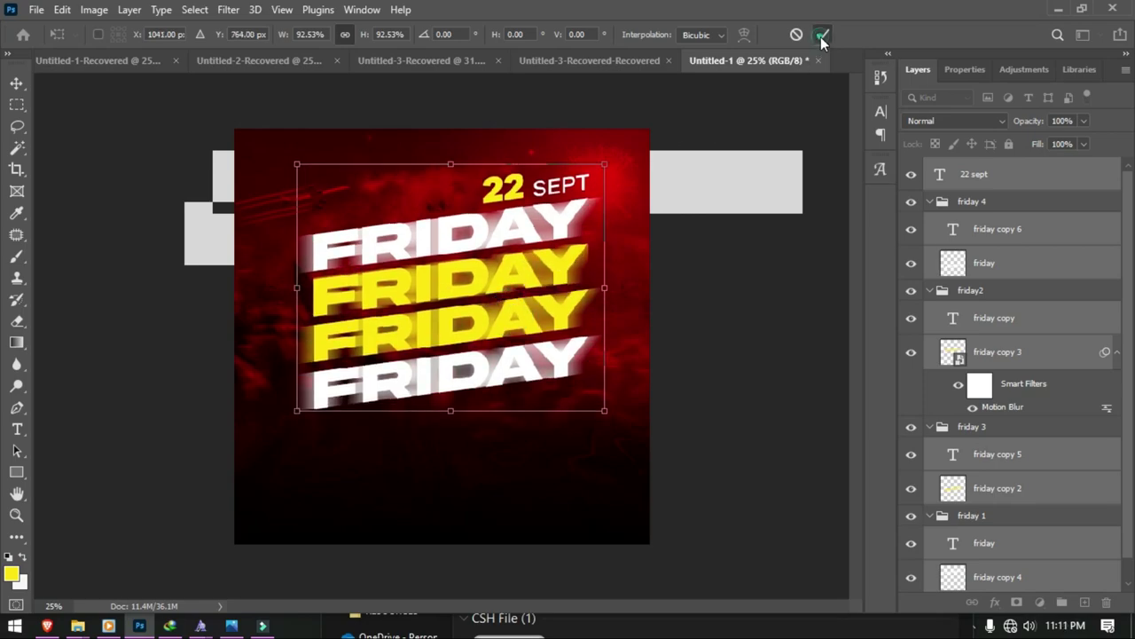
key(Return)
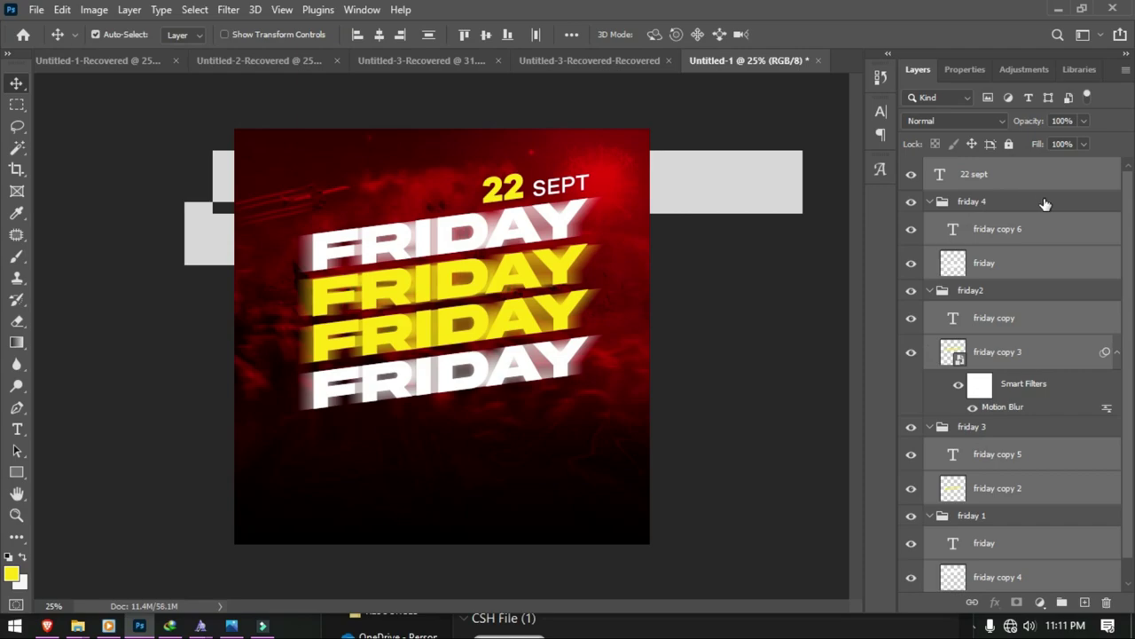
Step: Group the date and FRIDAY layers into Group 1
key(ctrl+g)
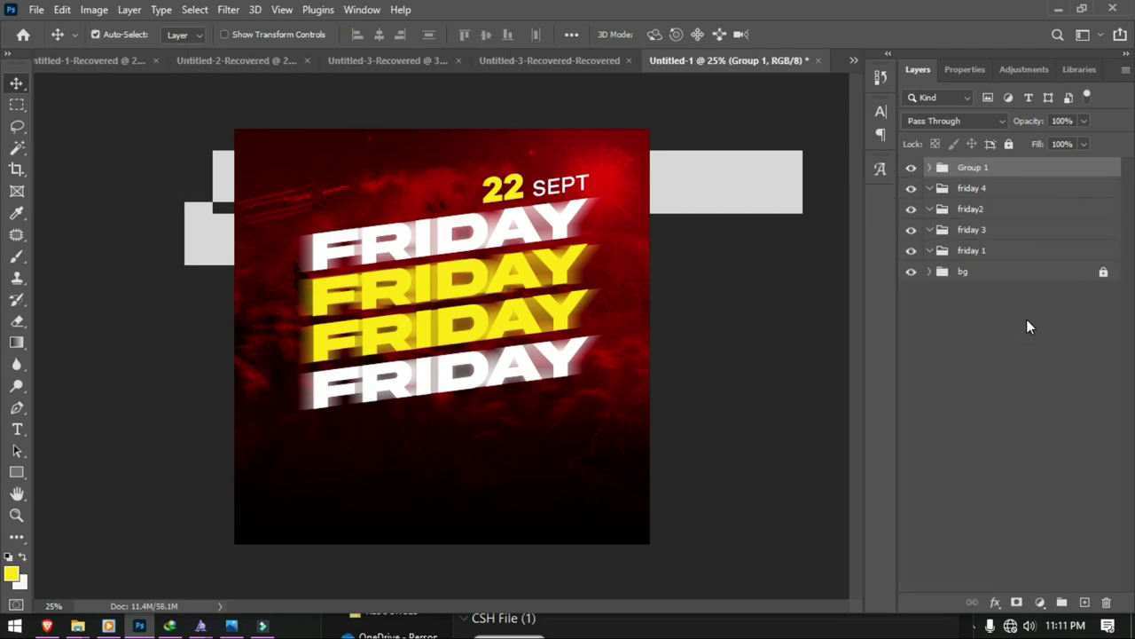
key(ctrl+z)
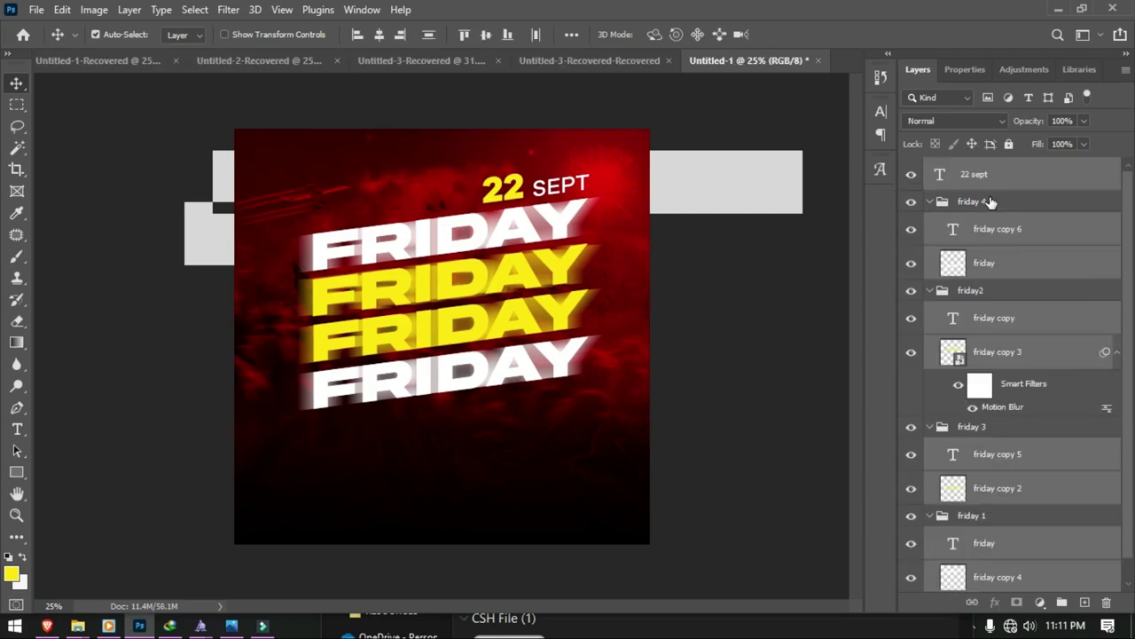
drag(604, 448, 324, 160)
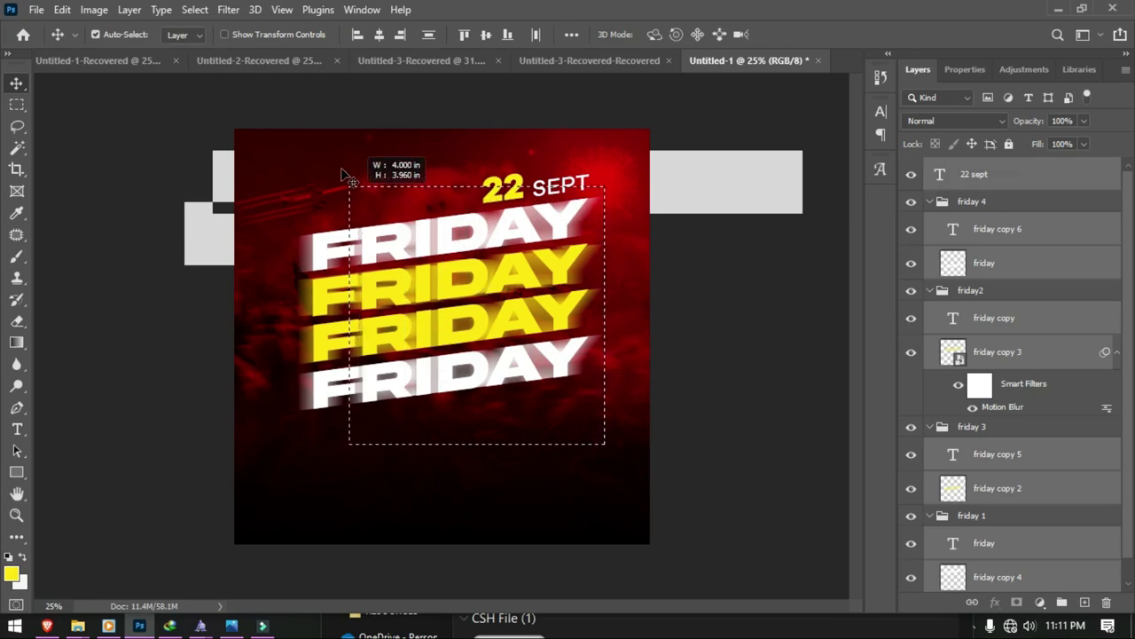
key(ctrl+g)
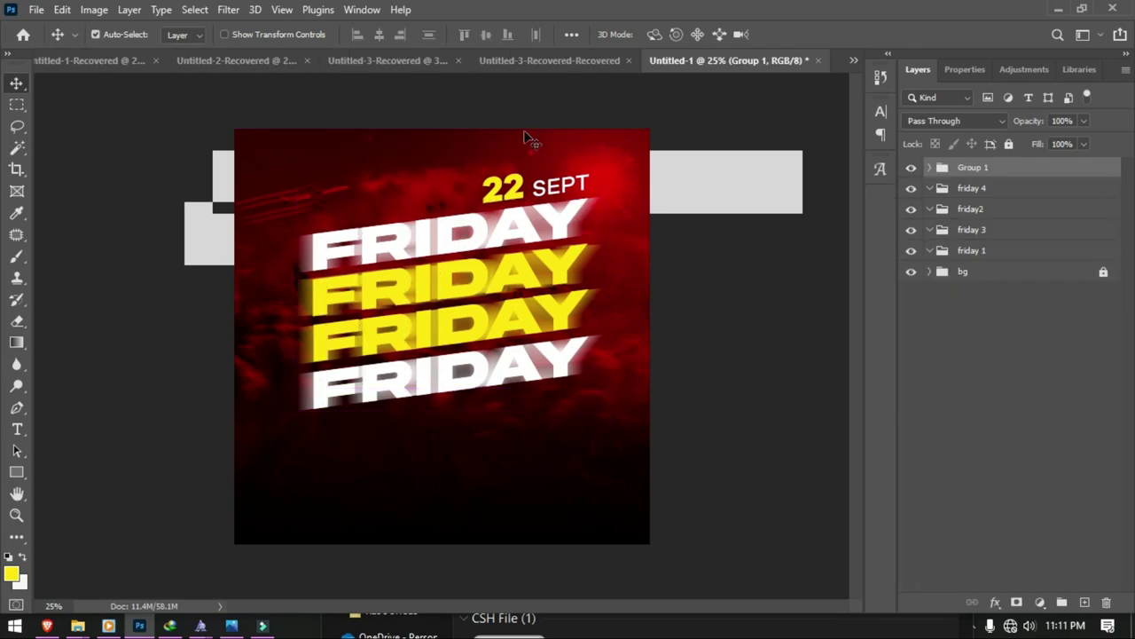
click(931, 168)
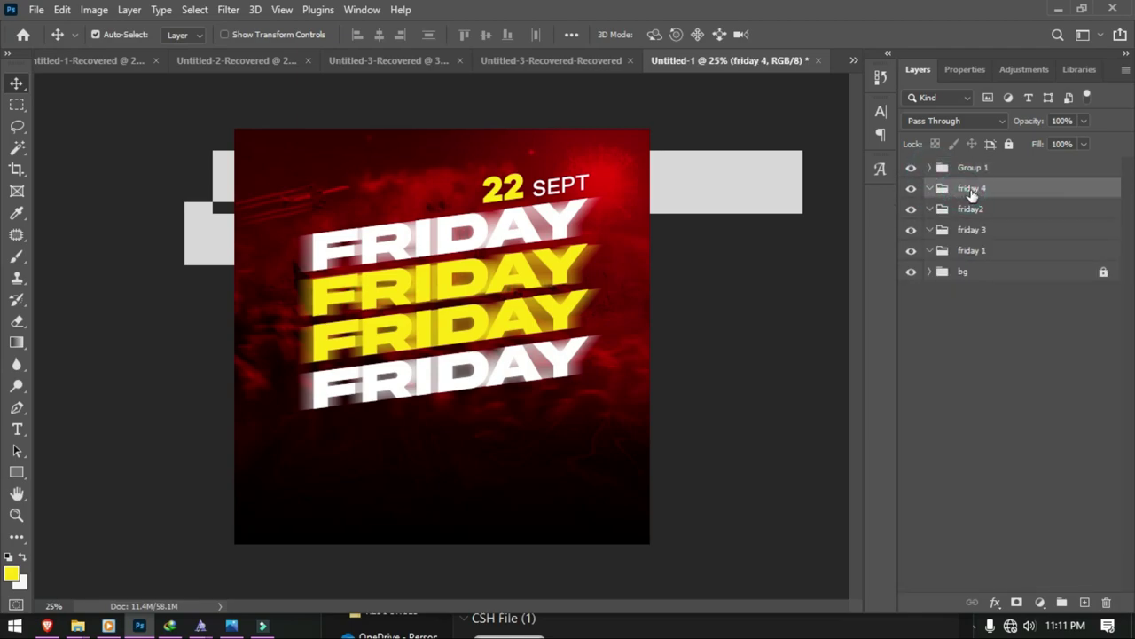
Step: Move friday 4, friday2 and friday 1 into the group and rename it text
drag(965, 189, 972, 169)
click(976, 190)
click(976, 190)
double_click(973, 168)
text(vext)
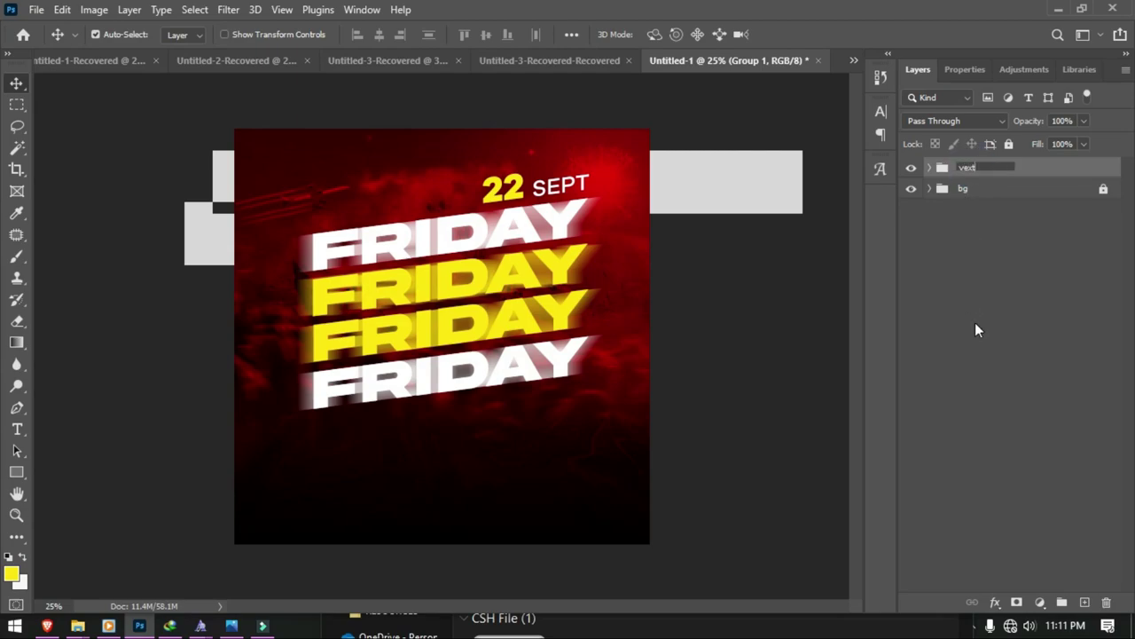
key(BackSpace)
key(BackSpace)
key(BackSpace)
text(text)
click(980, 327)
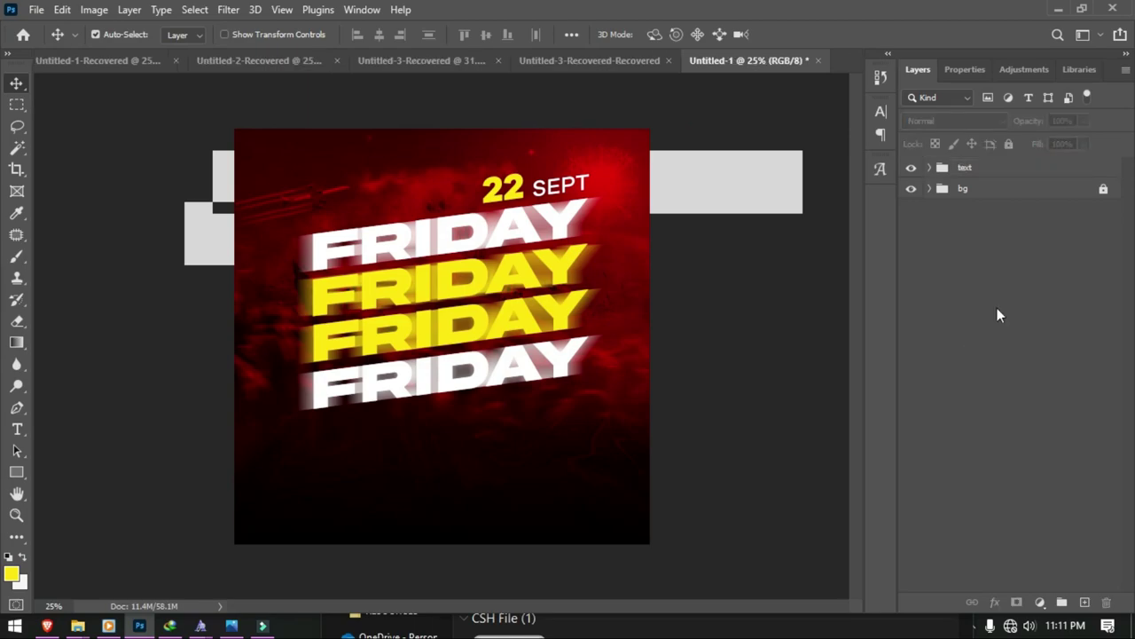
click(1102, 192)
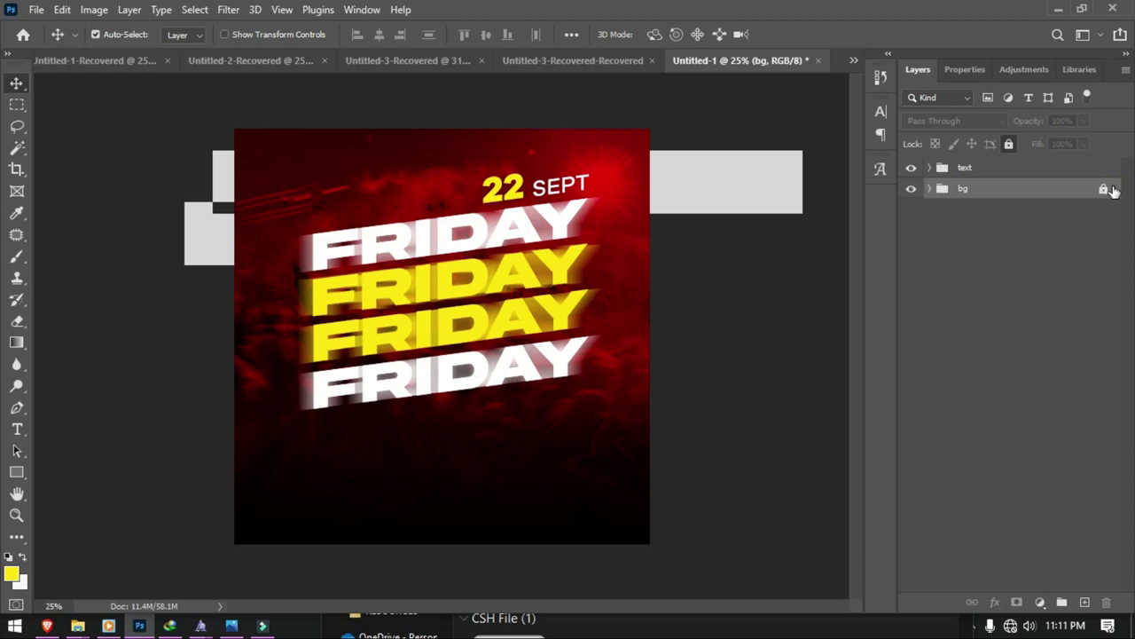
click(1105, 189)
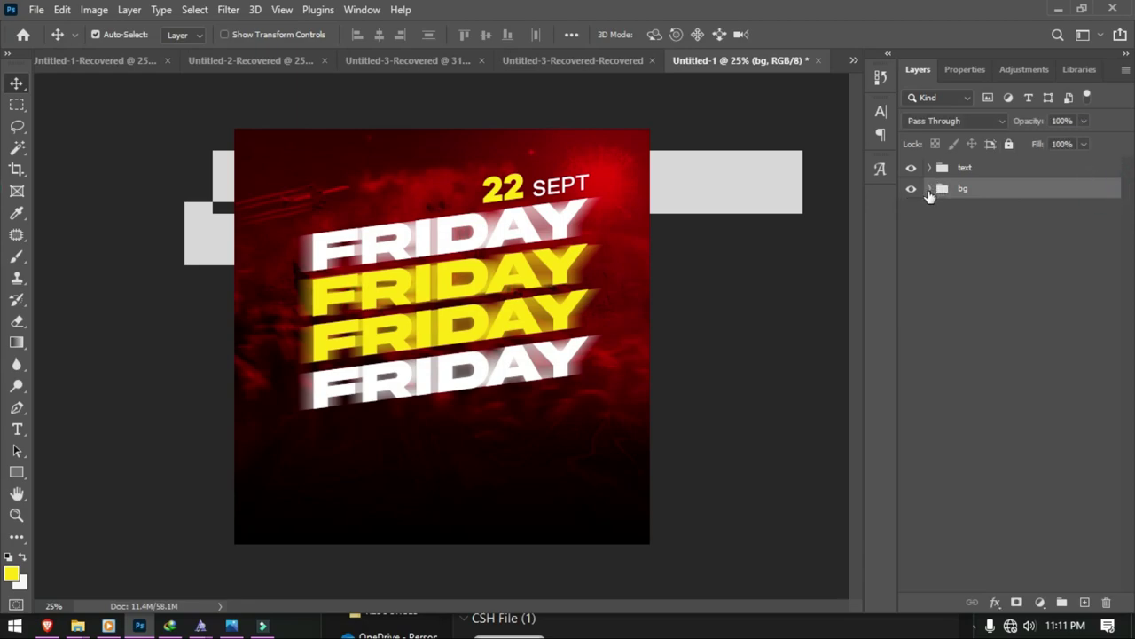
click(929, 189)
click(955, 254)
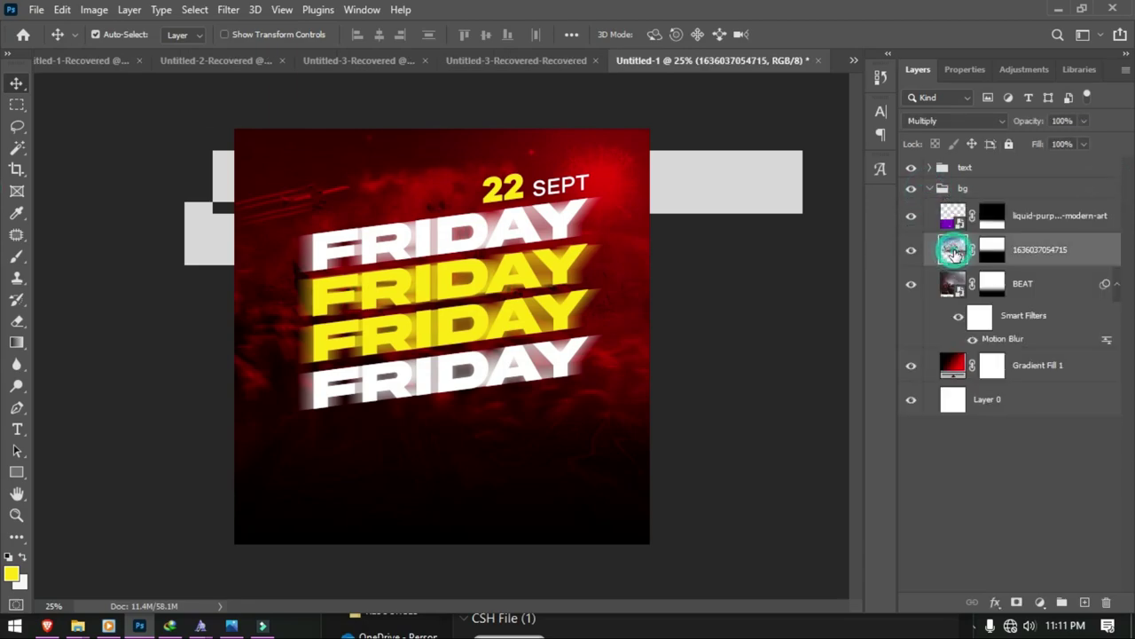
key(ctrl+t)
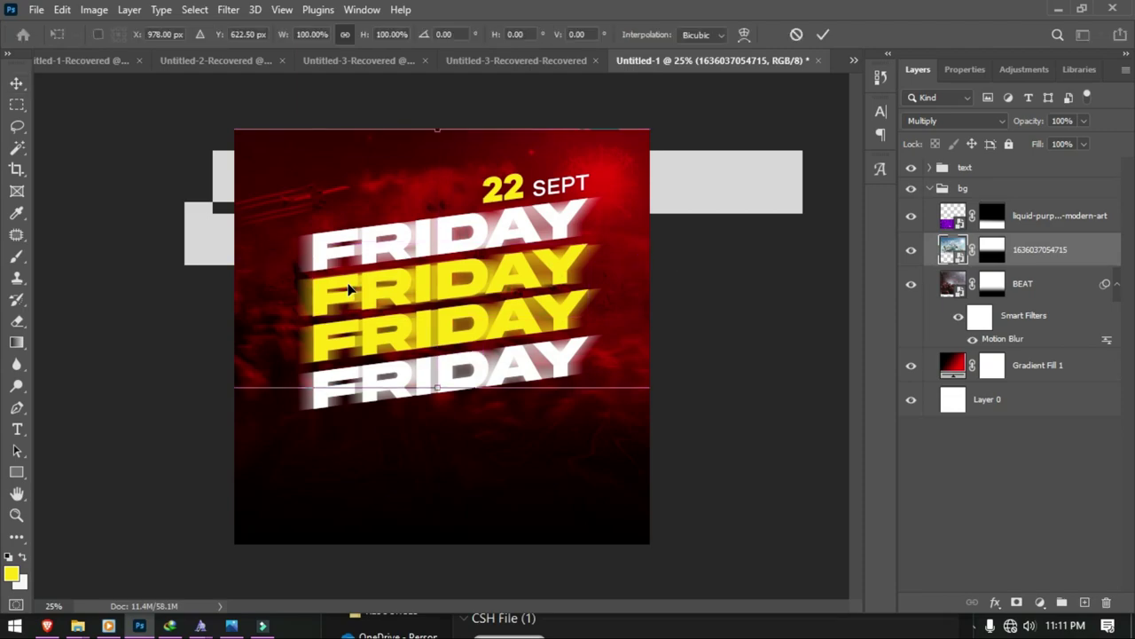
drag(446, 126, 438, 91)
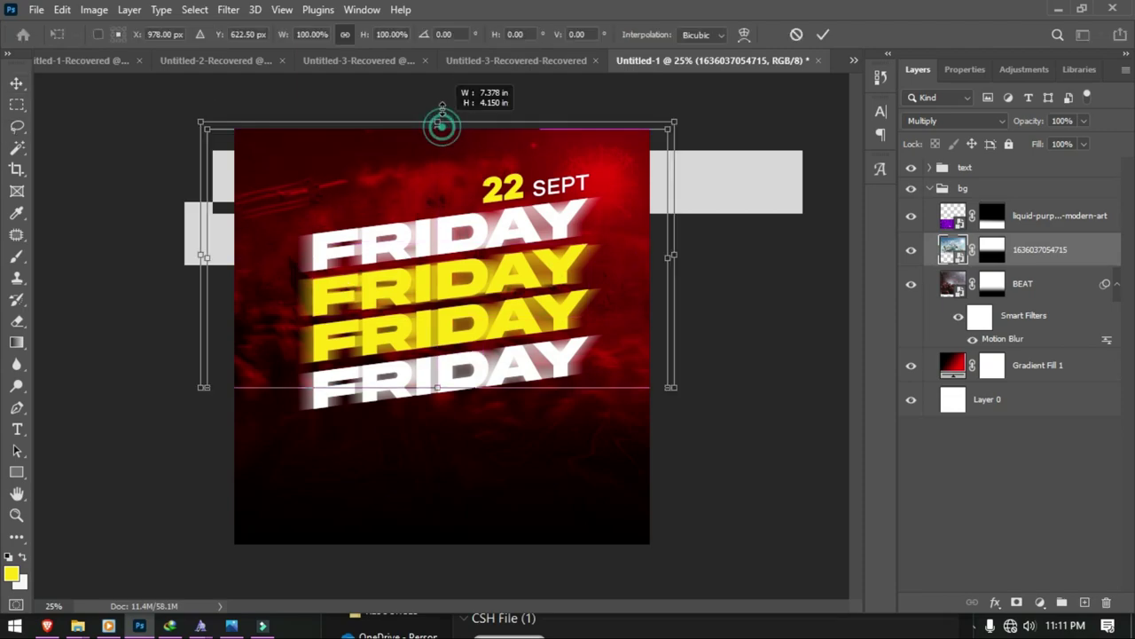
drag(420, 193, 423, 177)
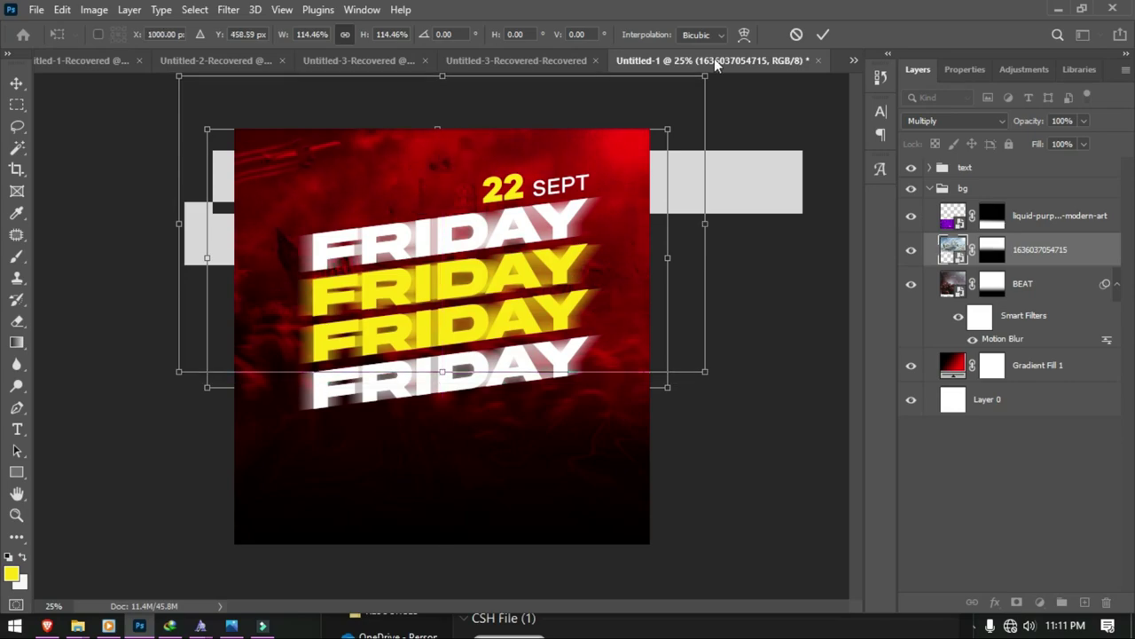
click(824, 34)
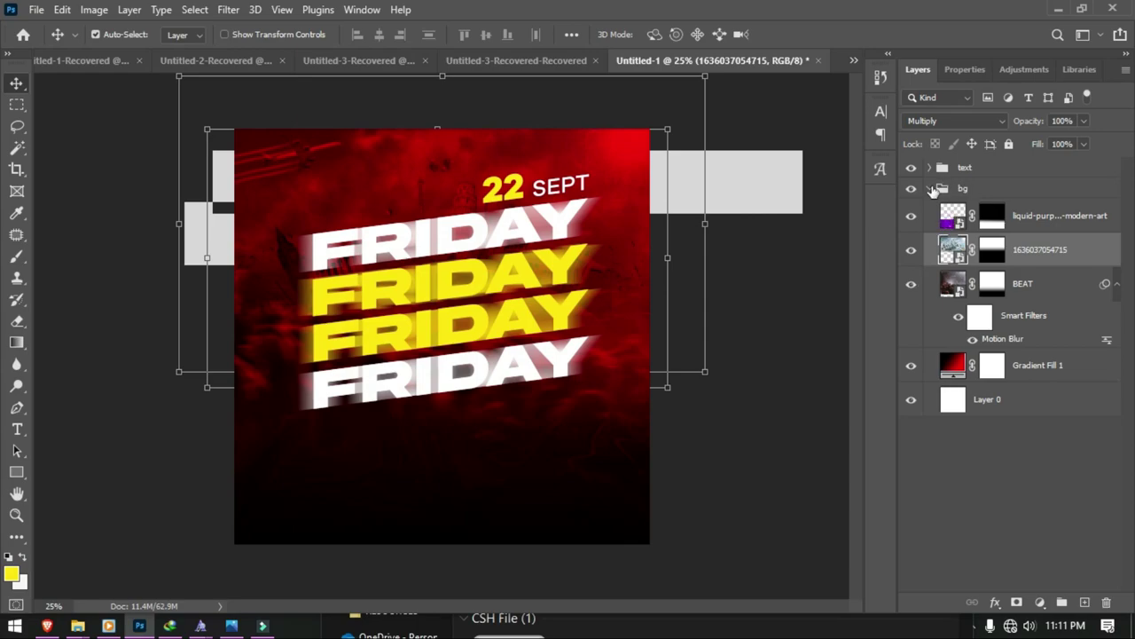
Step: Collapse and lock the bg group, then fit the whole flyer in the window
click(932, 189)
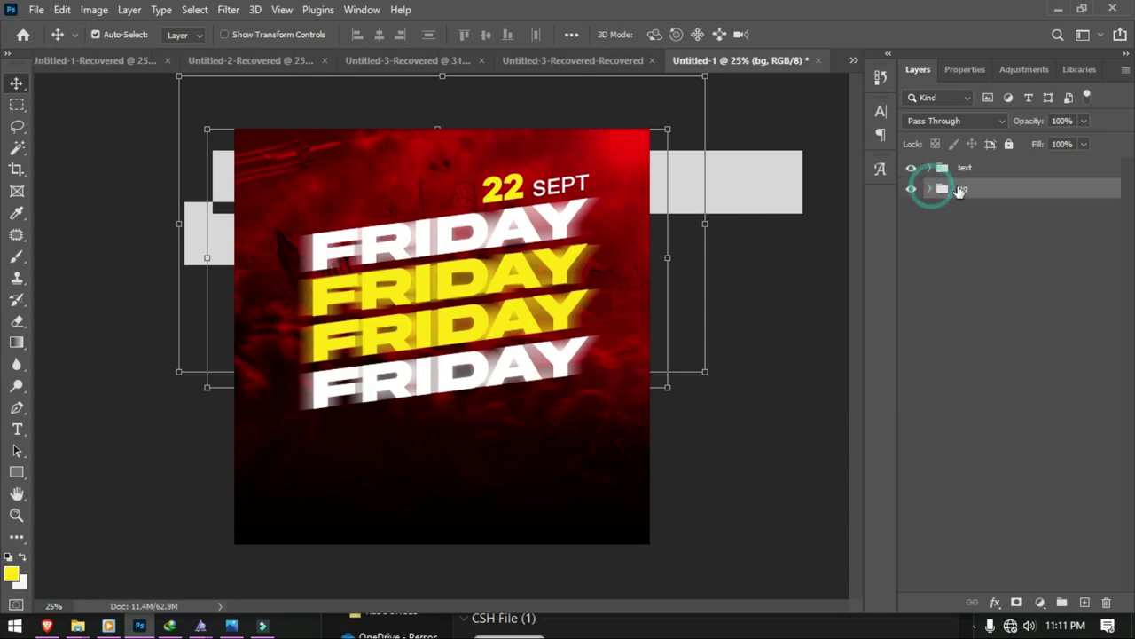
click(1009, 144)
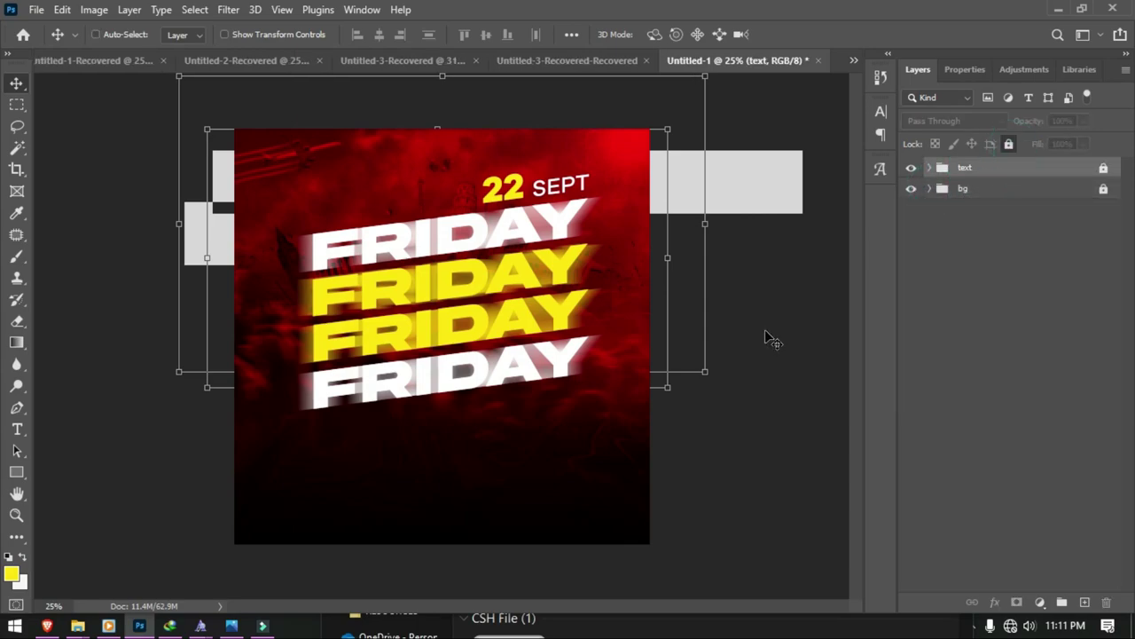
key(ctrl+0)
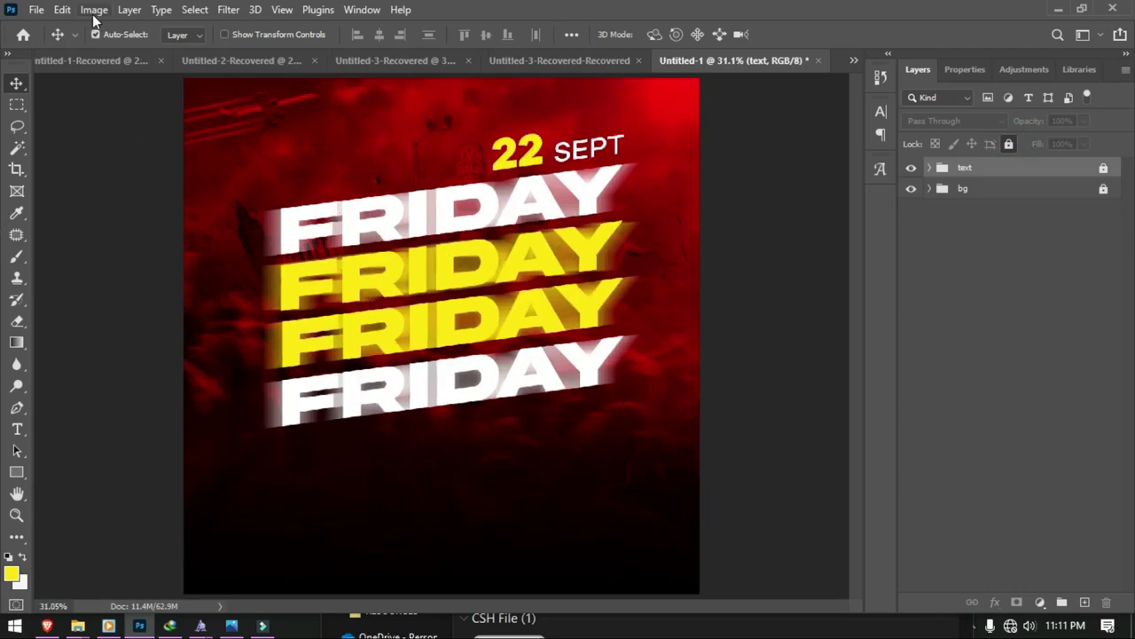
Step: Place the model photo embedded, scaled to about 46.78% and centred over the FRIDAY lines
click(37, 10)
click(109, 355)
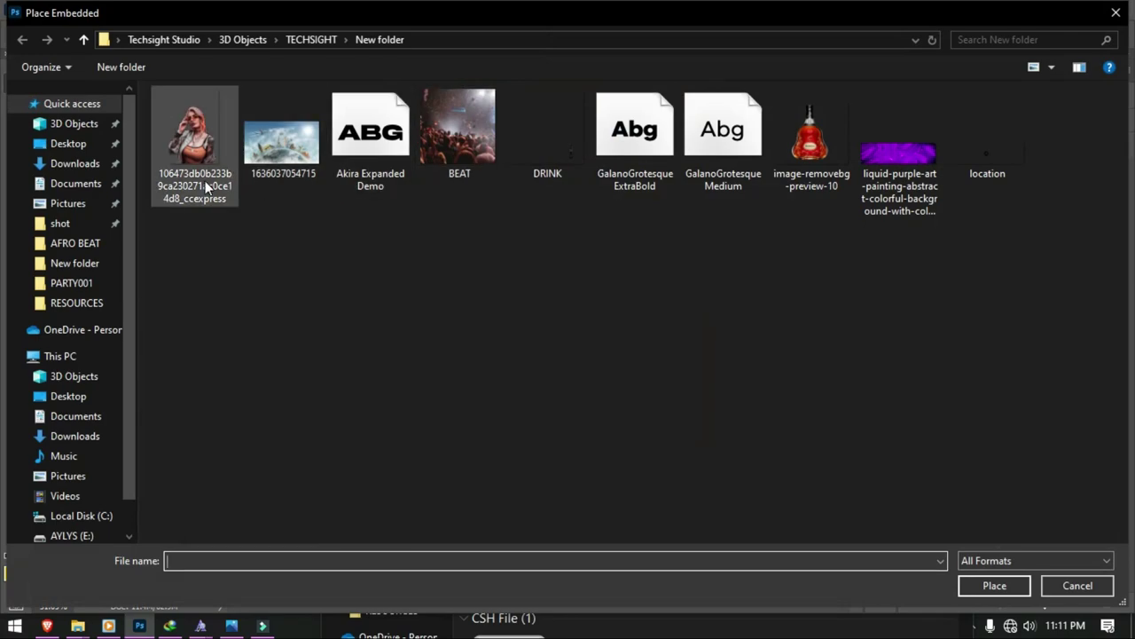
double_click(206, 186)
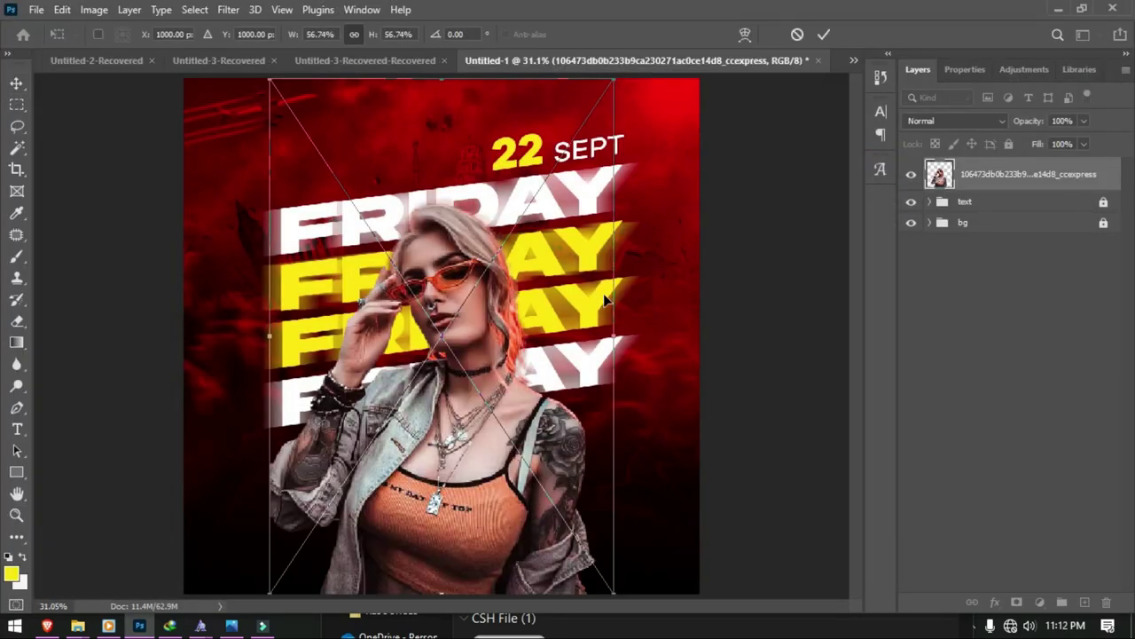
drag(452, 596, 453, 511)
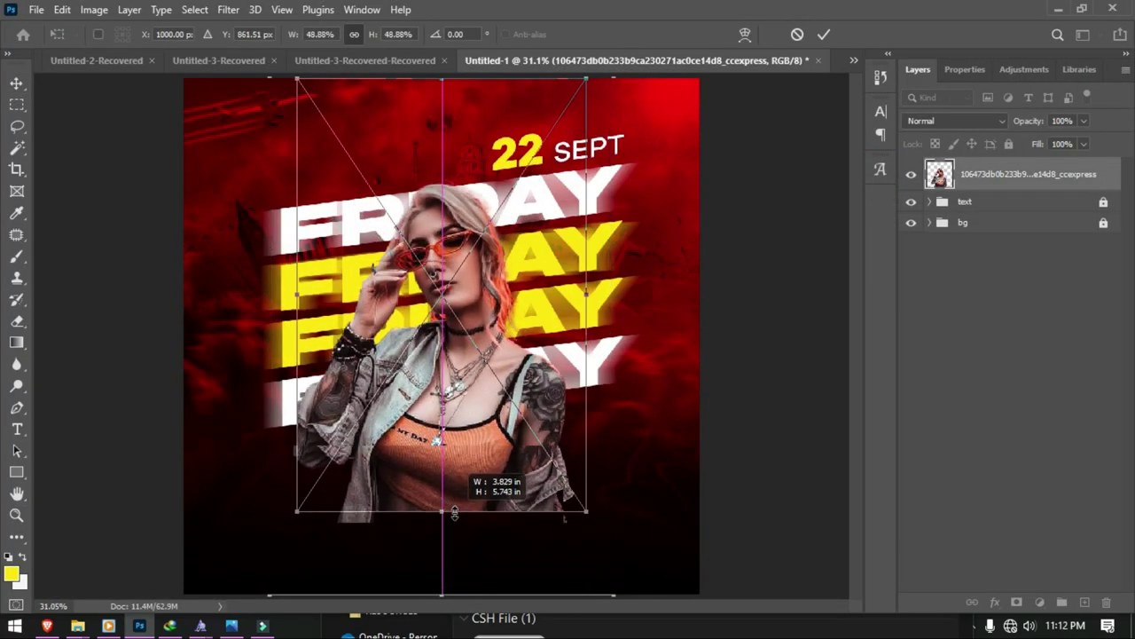
drag(446, 454, 450, 412)
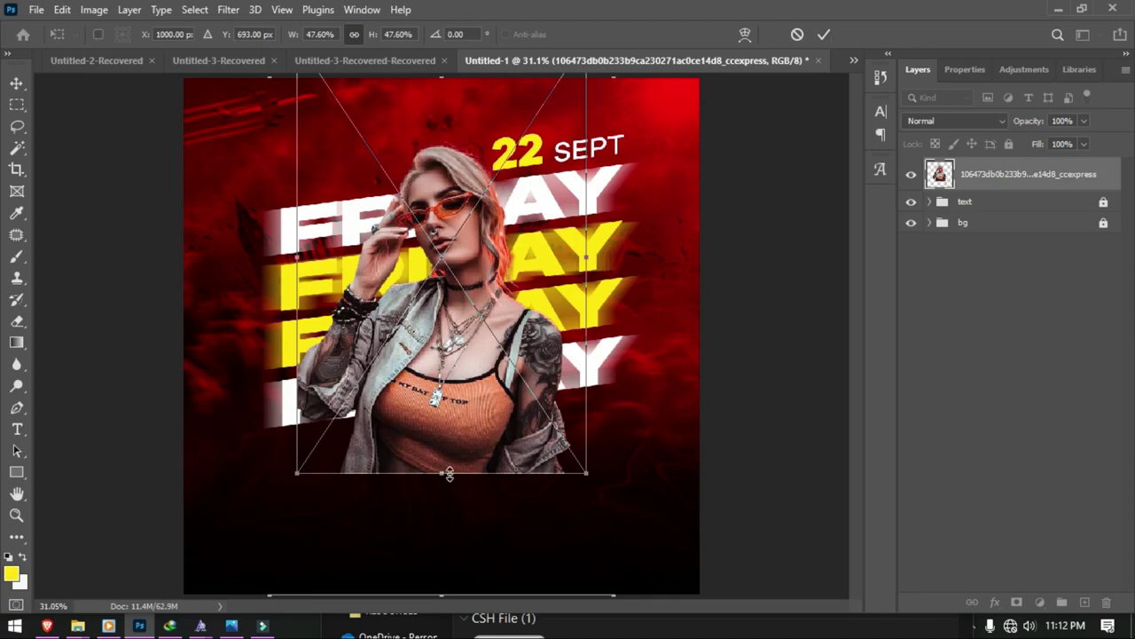
drag(450, 475, 450, 467)
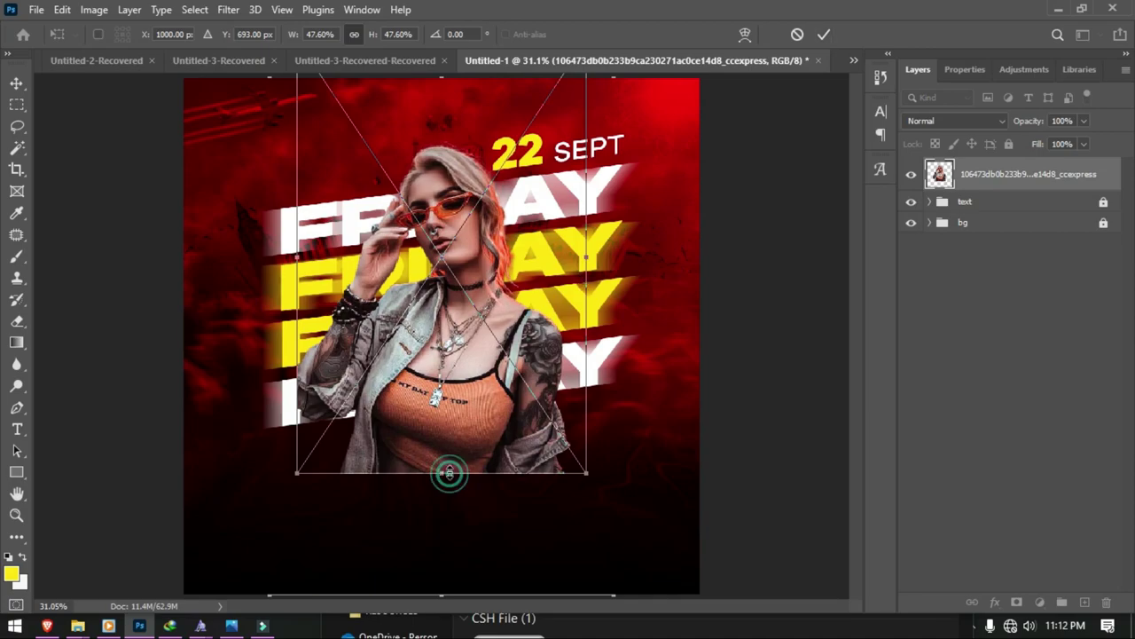
click(822, 34)
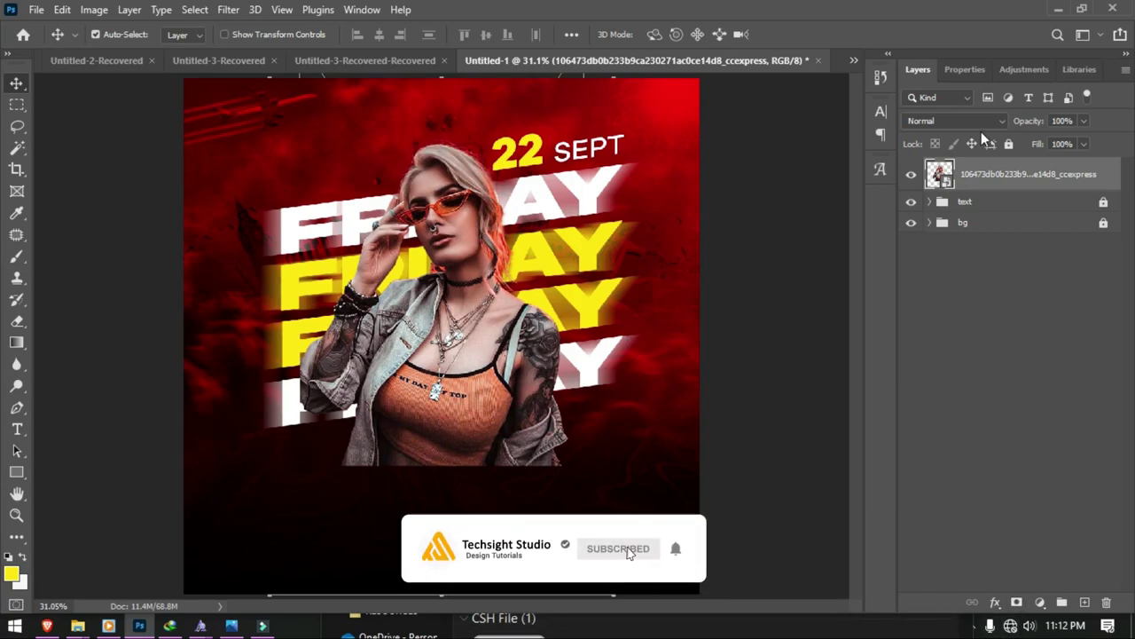
Step: Add a Curves layer clipped to the model photo, with darker shadows and highlights lifted from 194 to 211
click(1025, 70)
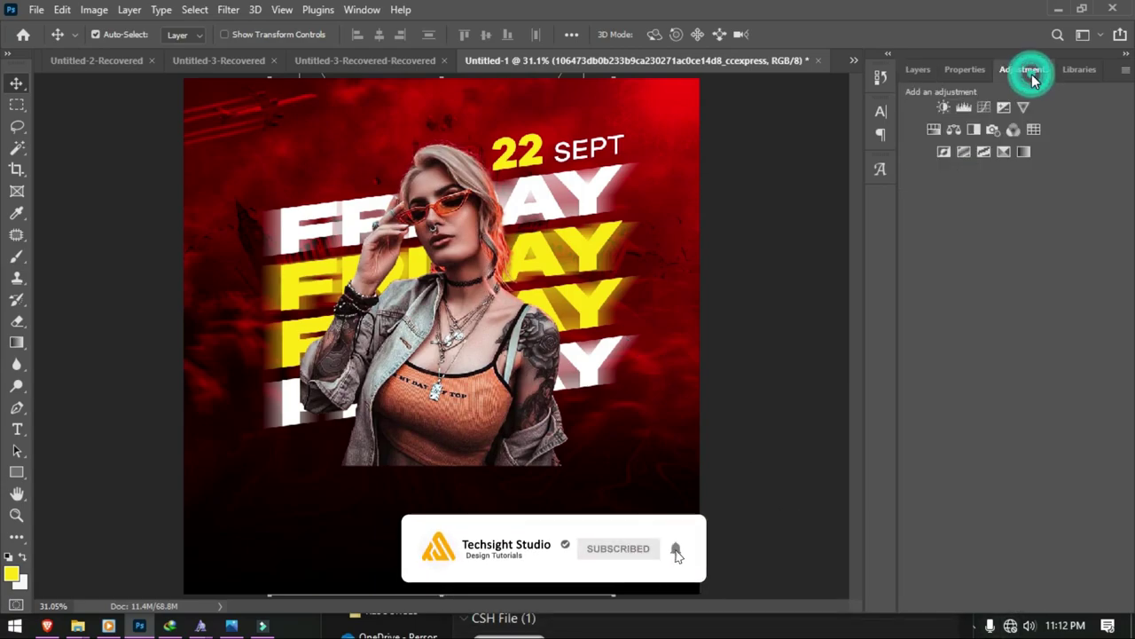
click(985, 107)
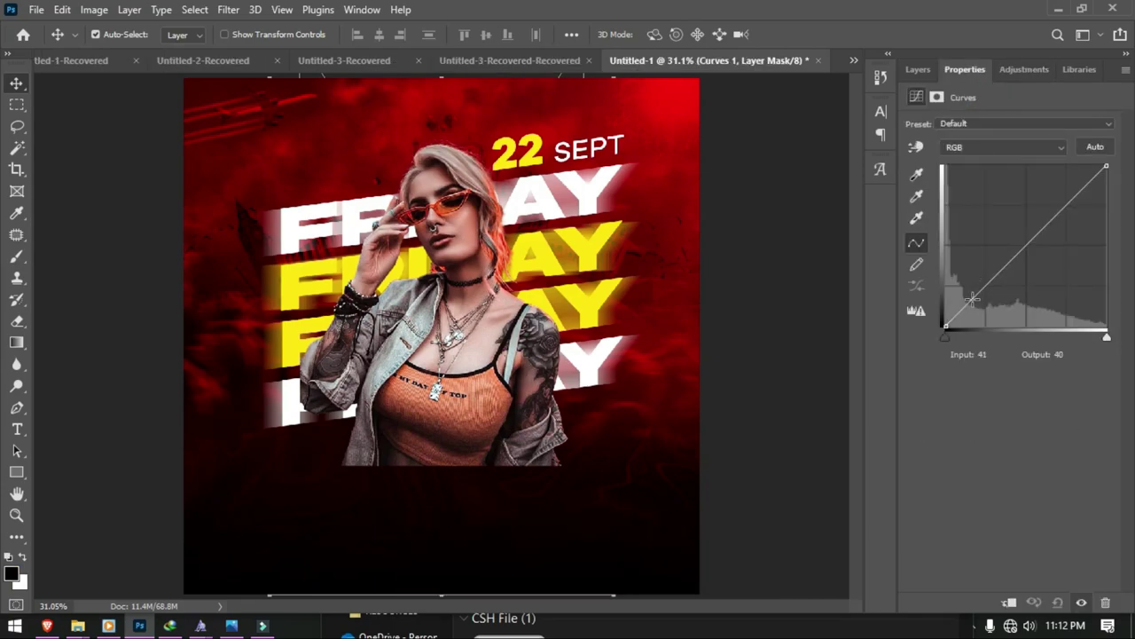
drag(972, 298, 975, 298)
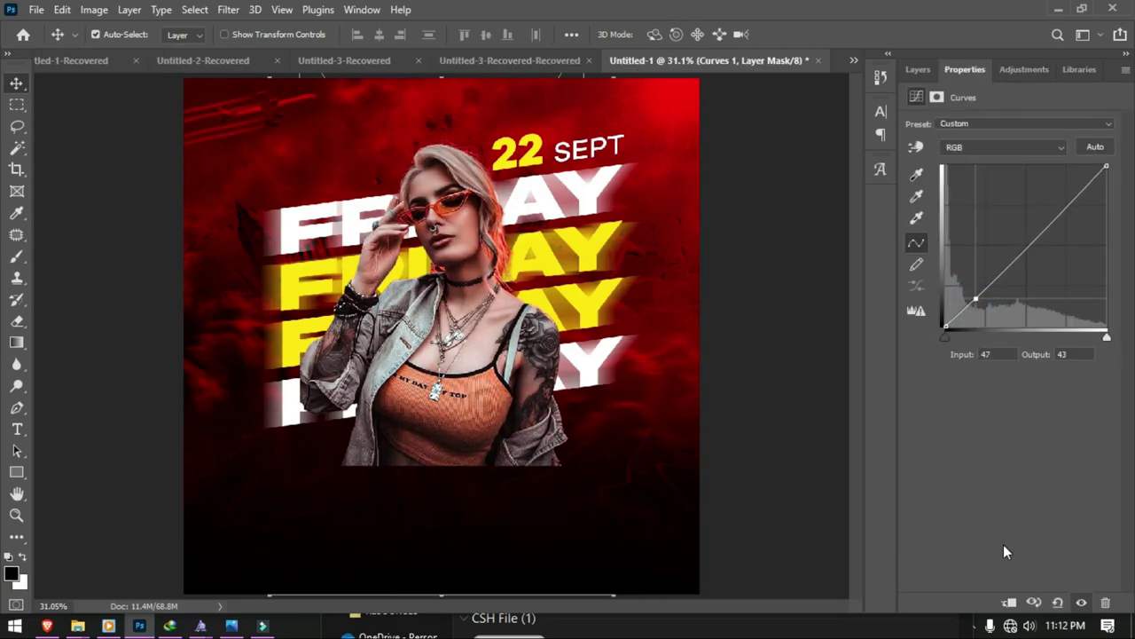
click(1008, 600)
drag(977, 302, 983, 305)
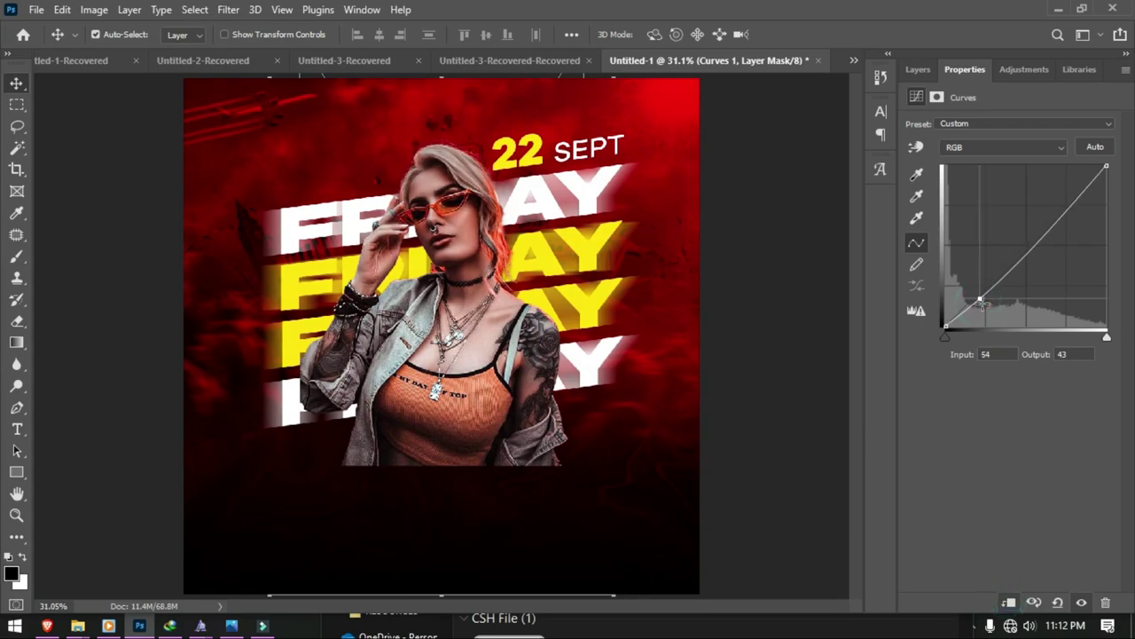
click(1069, 202)
drag(1069, 202, 1069, 193)
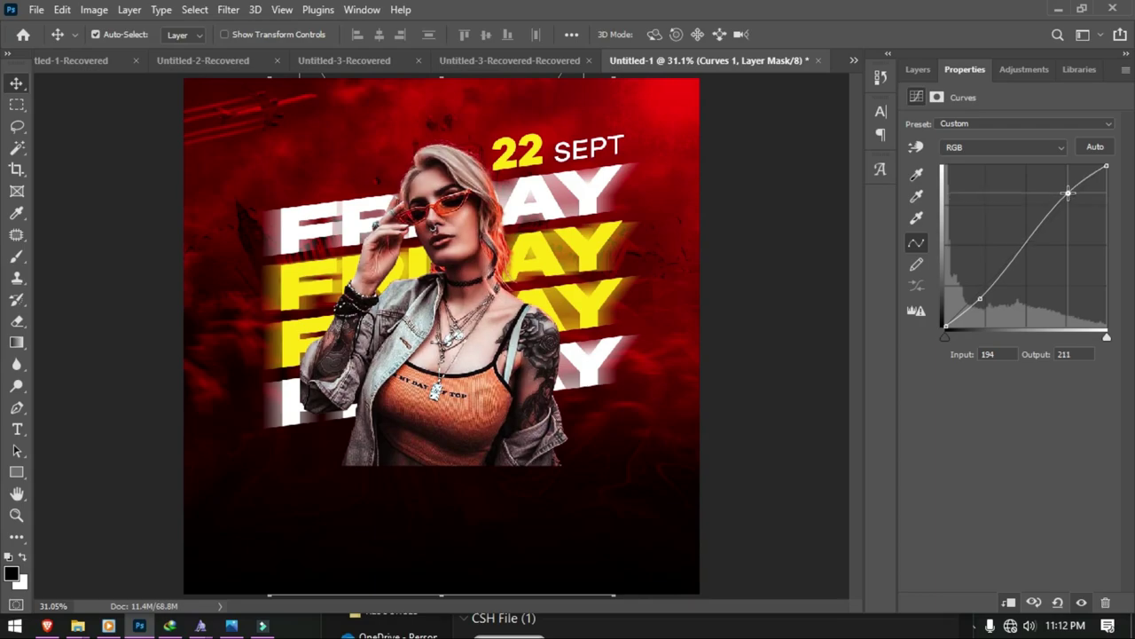
Step: Brighten the model with a clipped Exposure adjustment of +0.33
click(1022, 70)
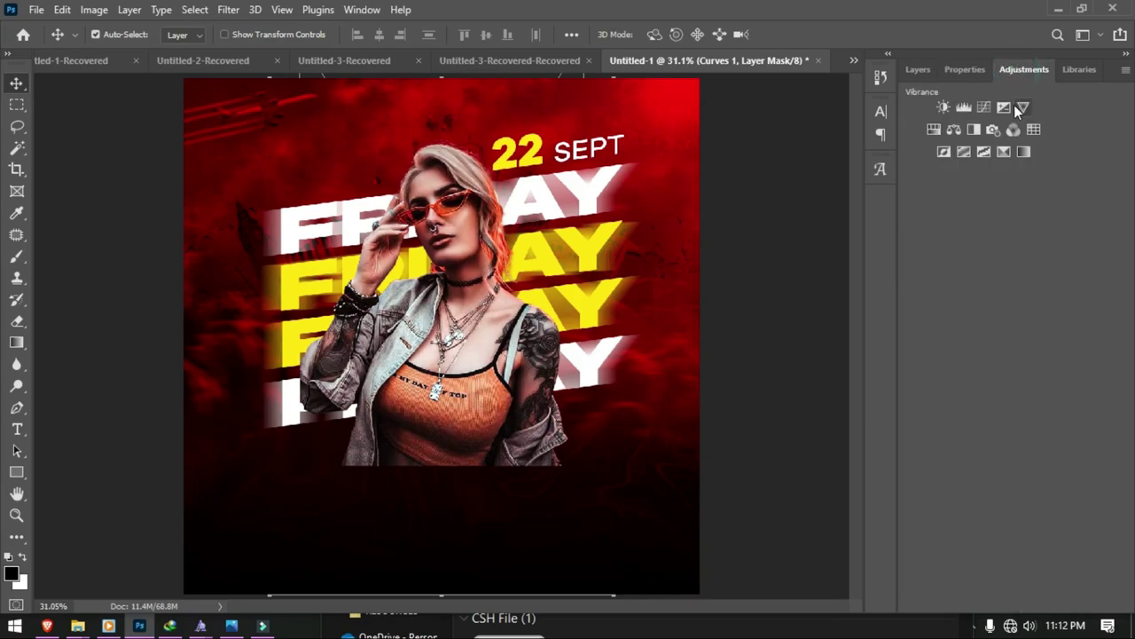
click(1006, 108)
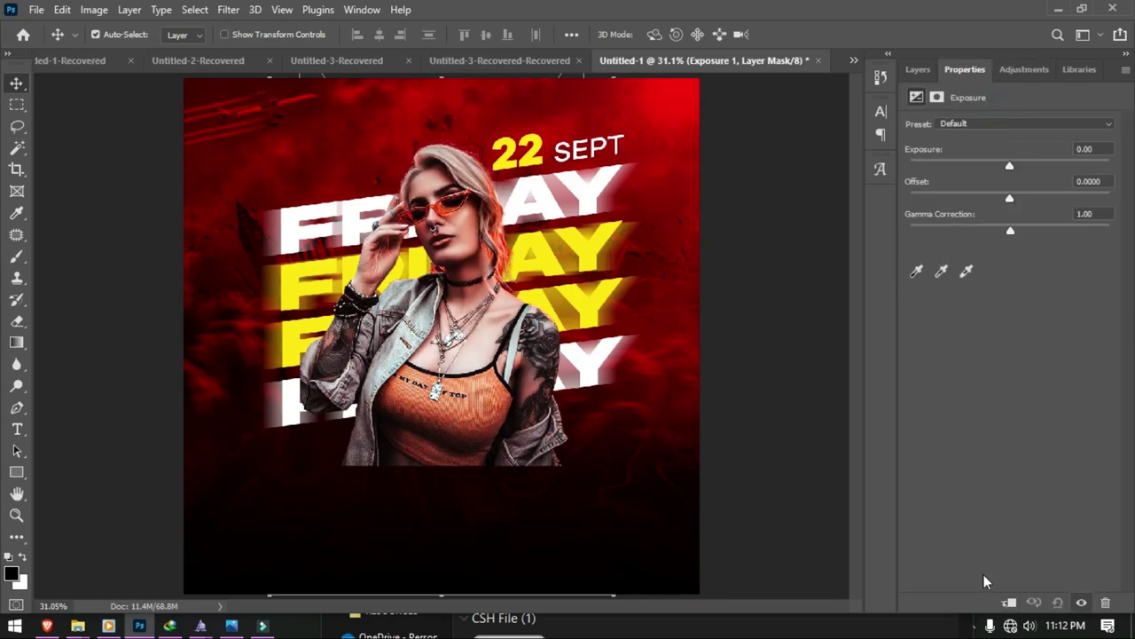
click(1009, 602)
drag(1011, 166, 1015, 167)
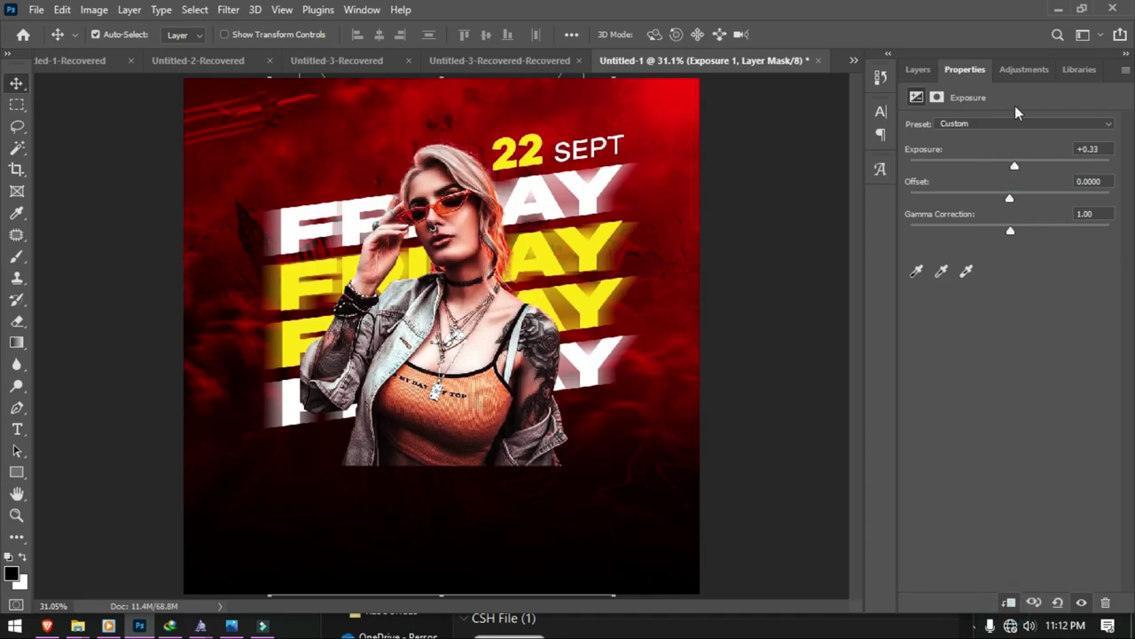
Step: Add a clipped Color Balance with midtones red +13 and blue +10, then select the photo and its adjustments
click(1019, 71)
click(954, 131)
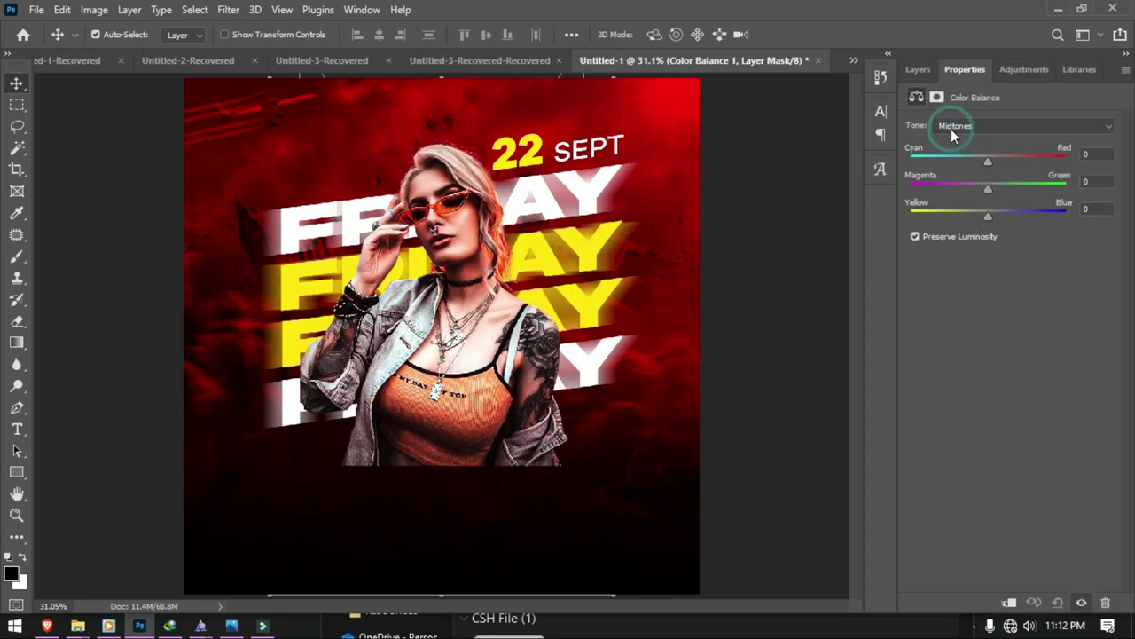
click(1011, 604)
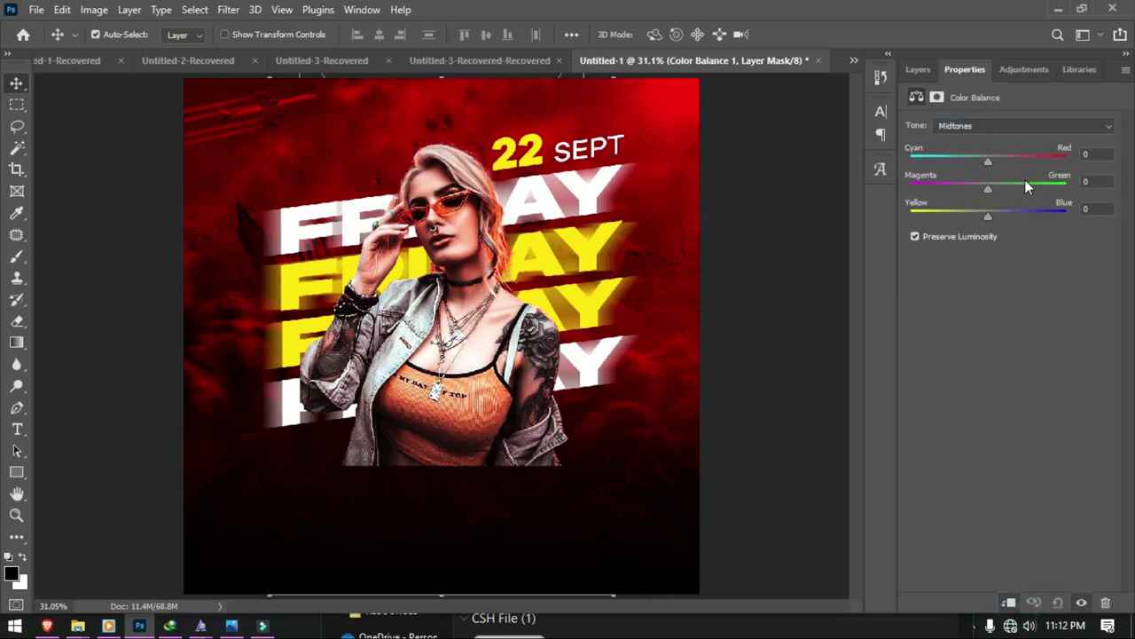
mouse_move(988, 161)
mouse_down()
mouse_move(998, 160)
mouse_move(993, 171)
mouse_move(1001, 160)
mouse_up()
drag(985, 214, 996, 215)
click(918, 69)
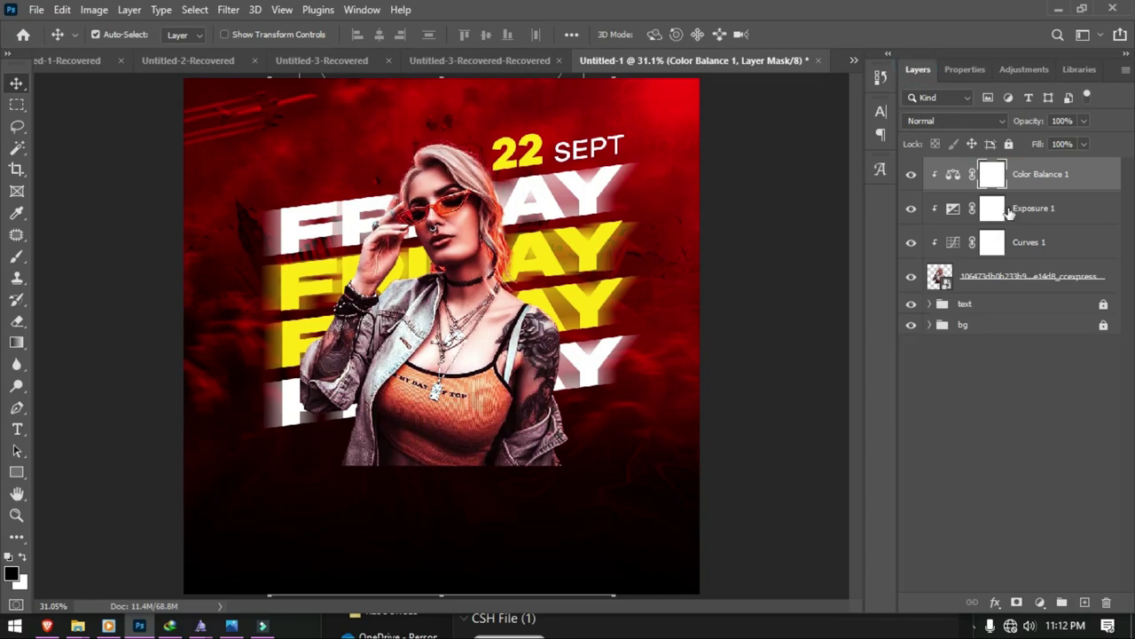
shift+click(1022, 274)
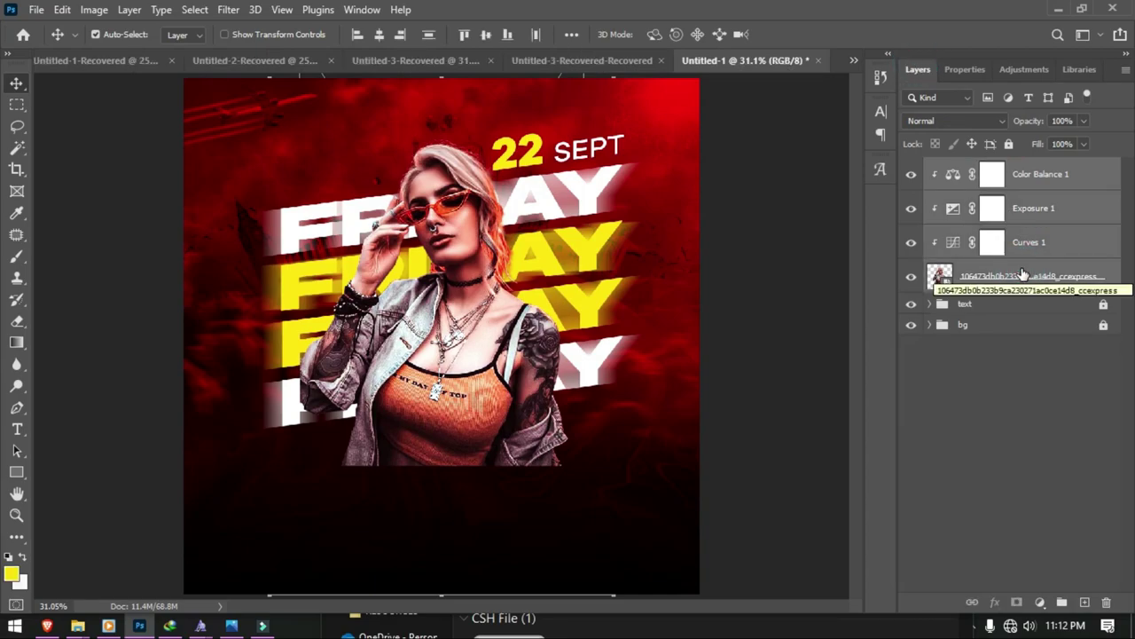
Step: Convert the model and adjustments into a smart object, with a masked gradient fading her lower body
right_click(1022, 275)
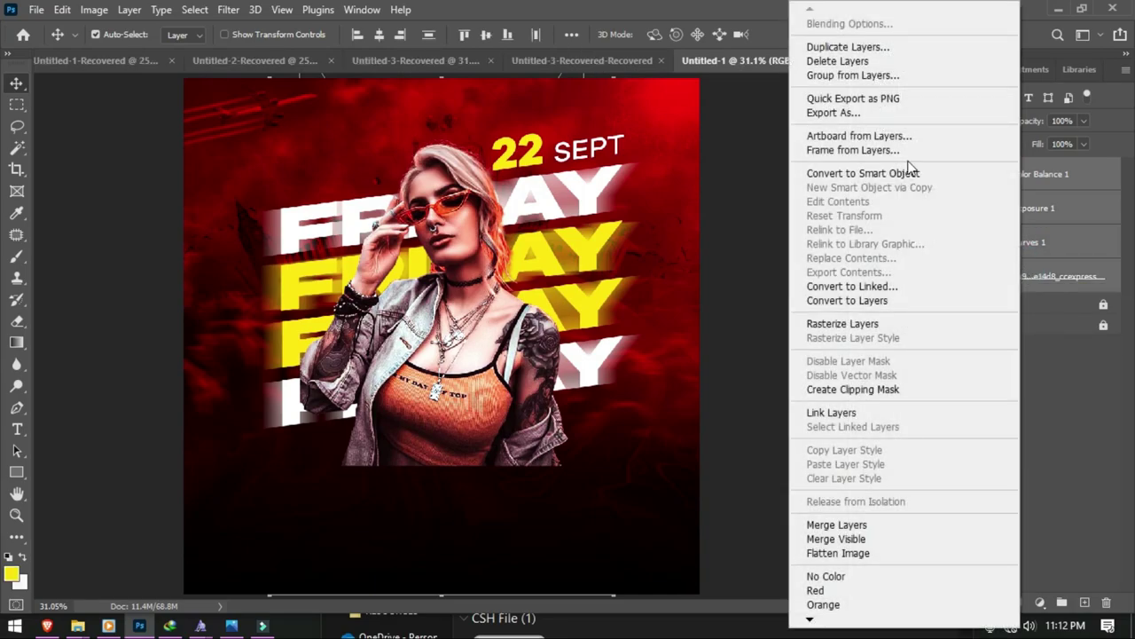
click(881, 169)
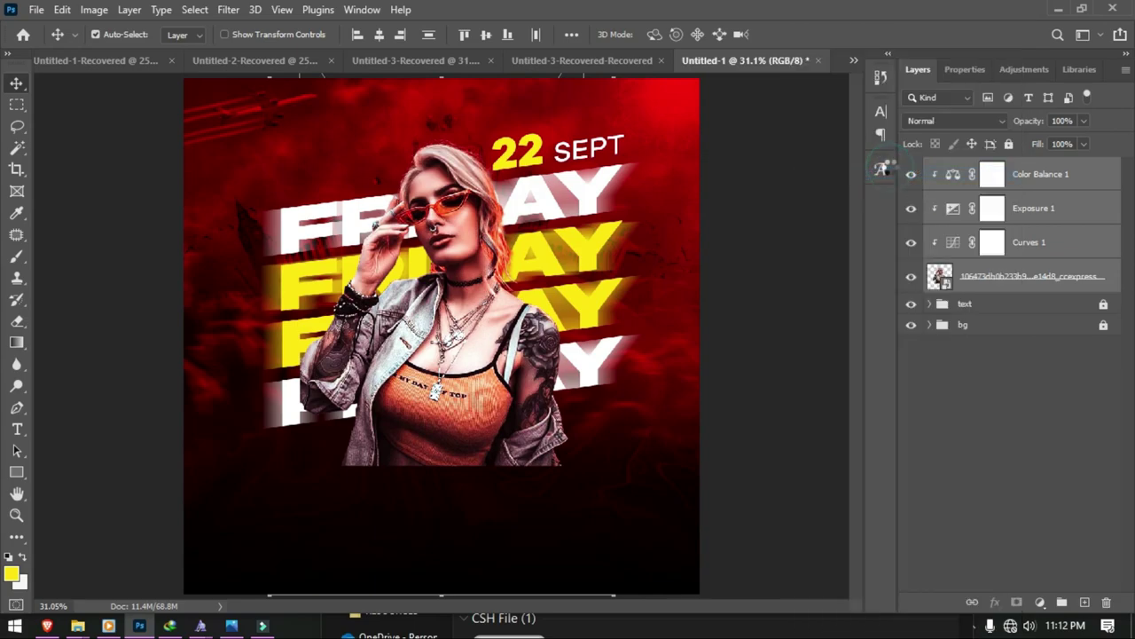
click(1016, 601)
key(g)
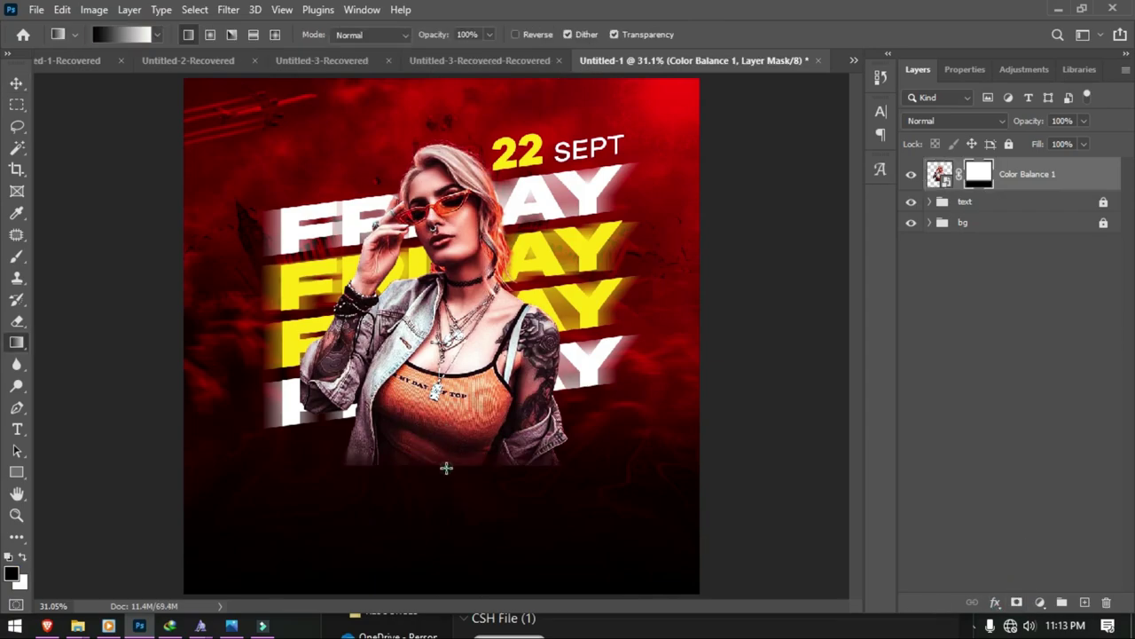
drag(446, 469, 448, 399)
mouse_move(446, 461)
mouse_down()
mouse_move(446, 471)
mouse_move(442, 433)
mouse_up()
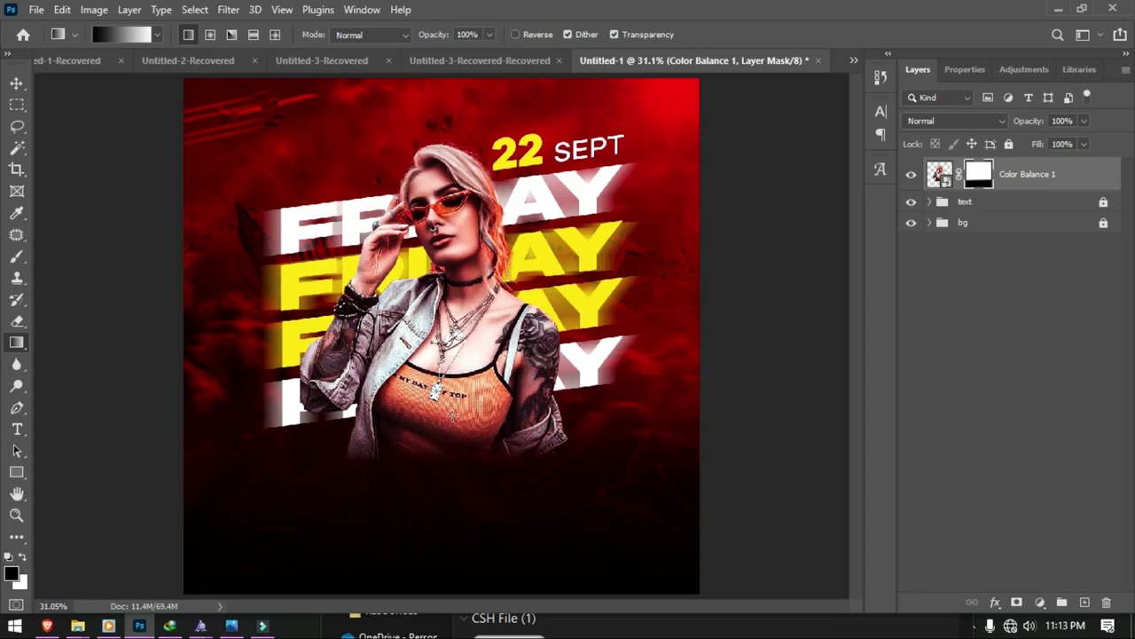
Step: Raise the model slightly and type 'Hangout' beneath her
key(t)
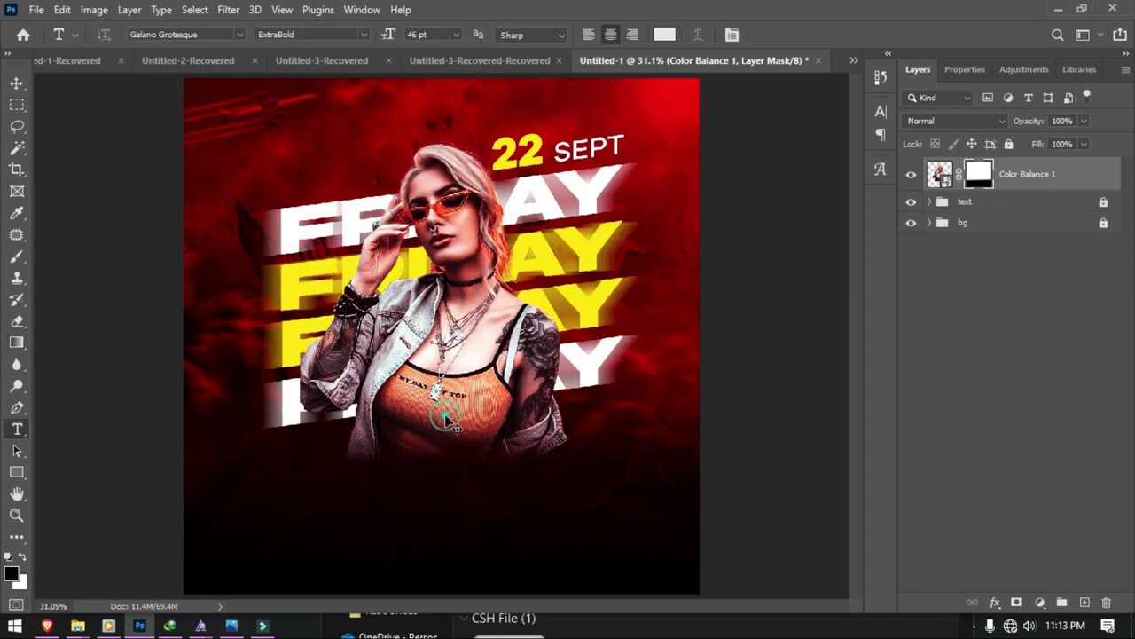
drag(355, 396, 353, 380)
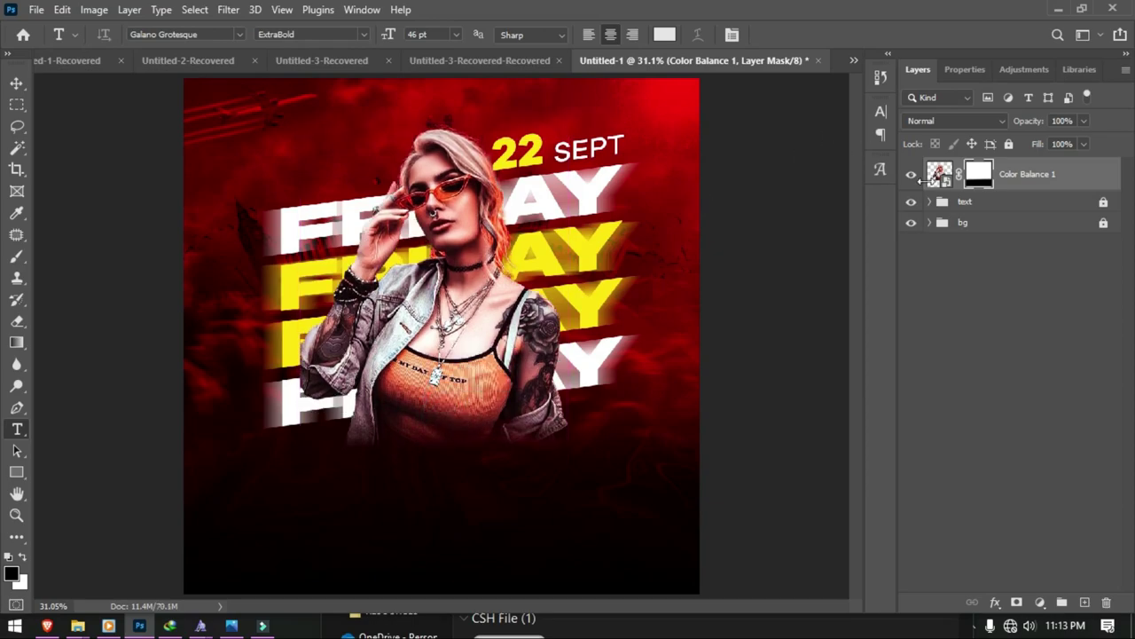
click(358, 455)
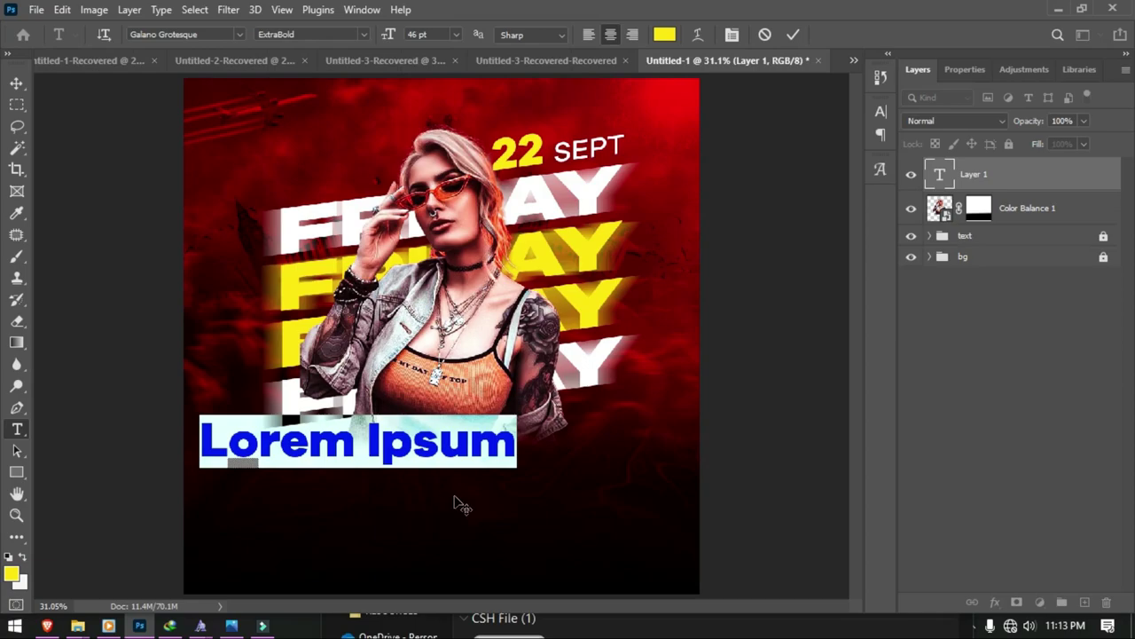
text(H)
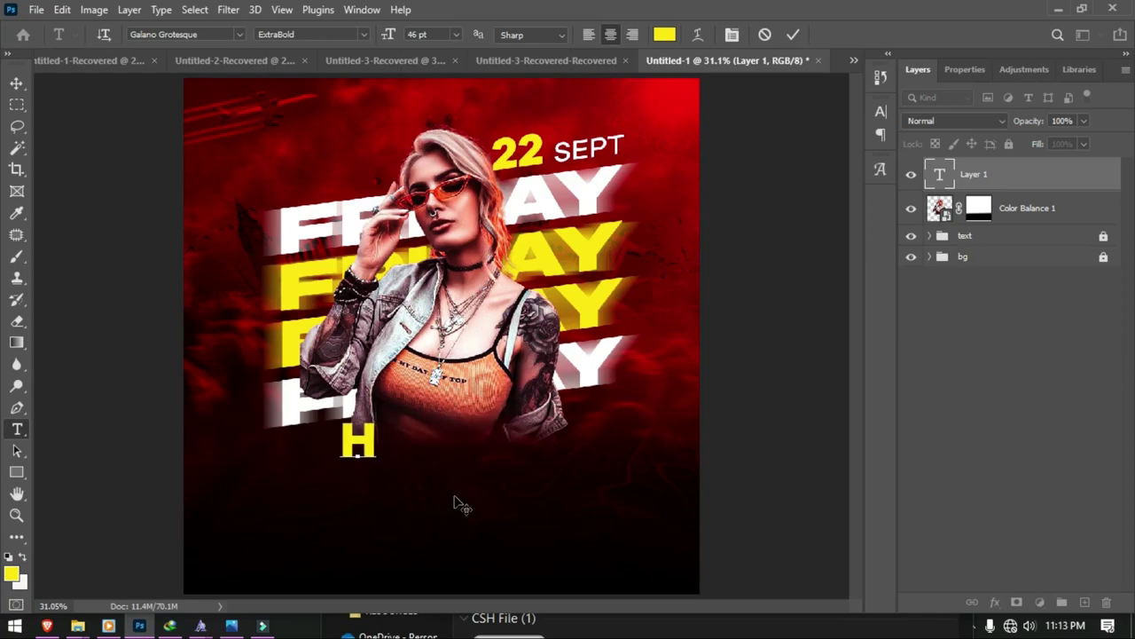
text(angou)
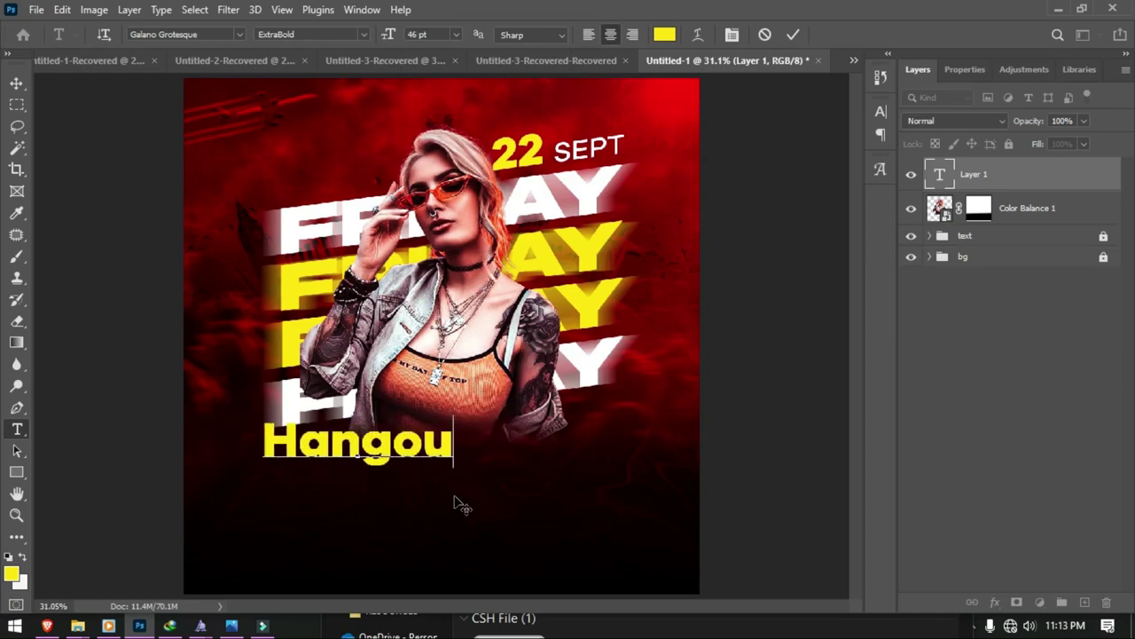
text(t)
Step: Style 'Hangout' in Photograph Regular at 33 pt with tracking 180
key(ctrl+a)
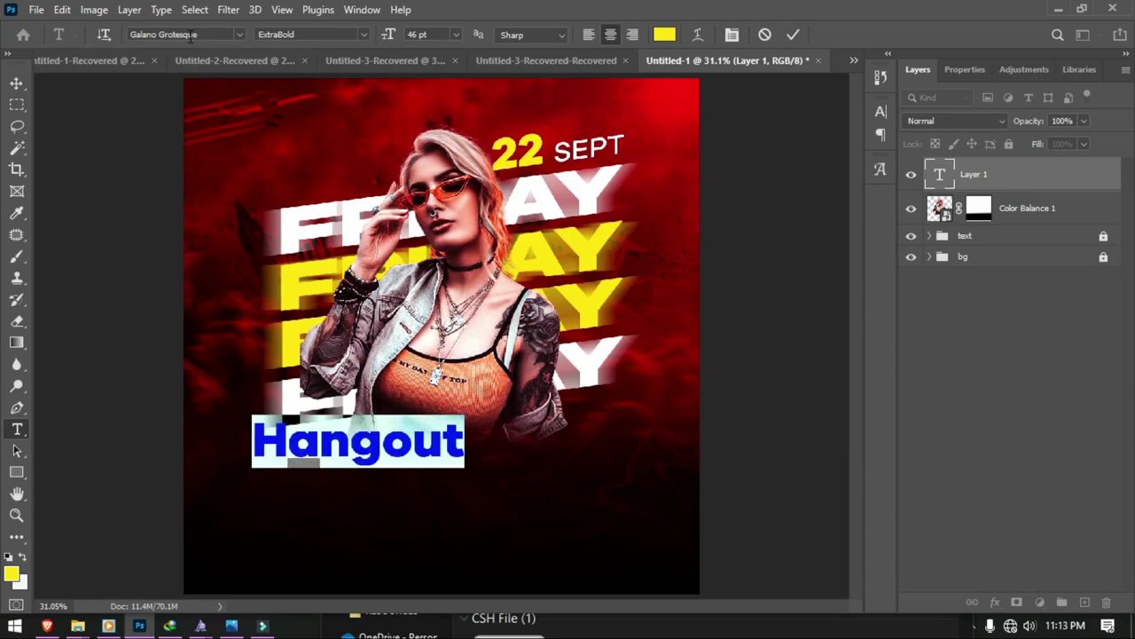
click(190, 35)
text(ph)
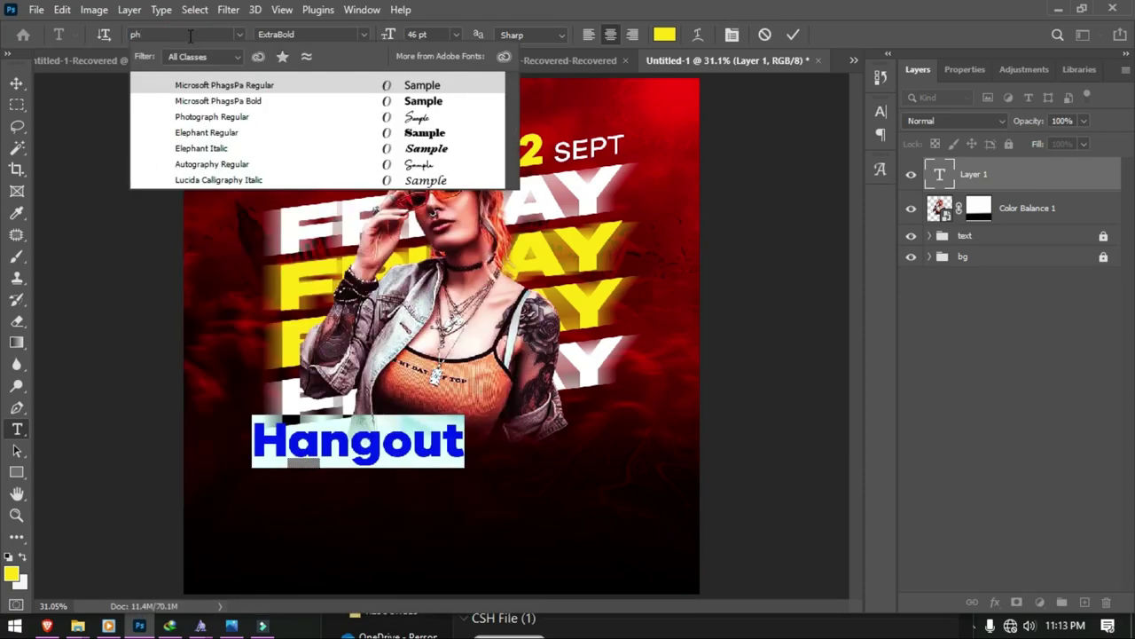
text(Photogra)
click(218, 84)
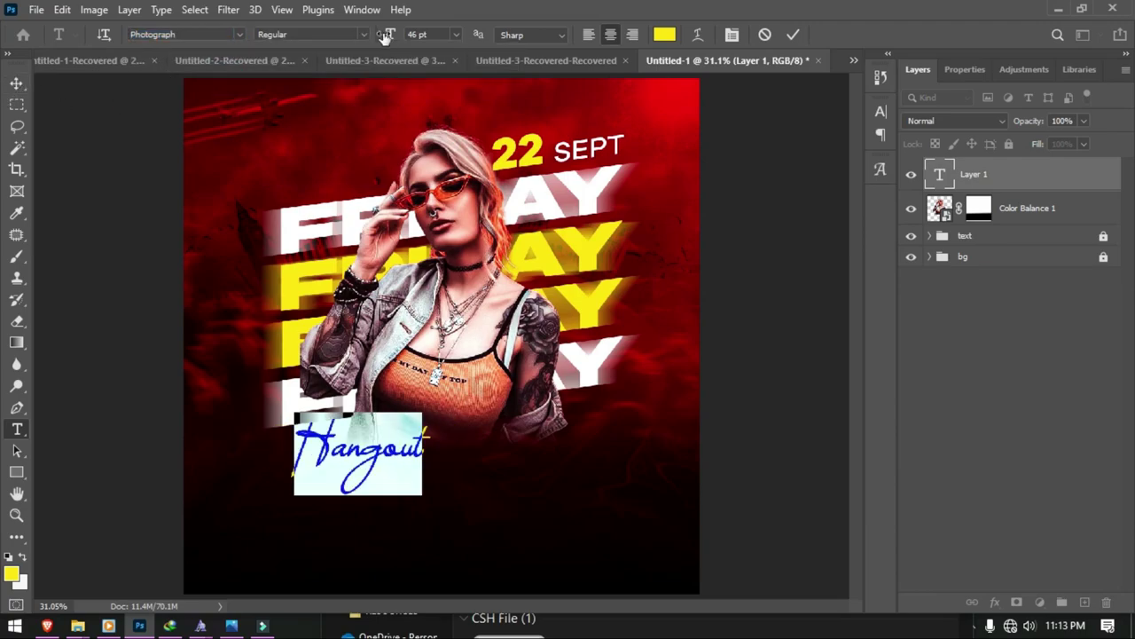
drag(391, 36, 380, 33)
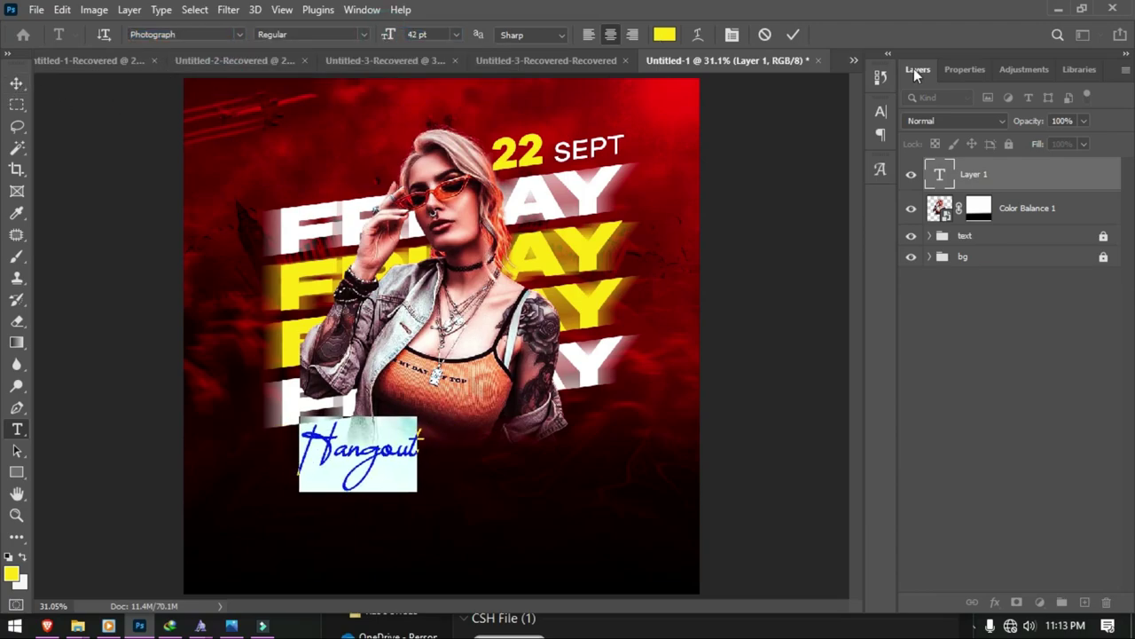
click(965, 69)
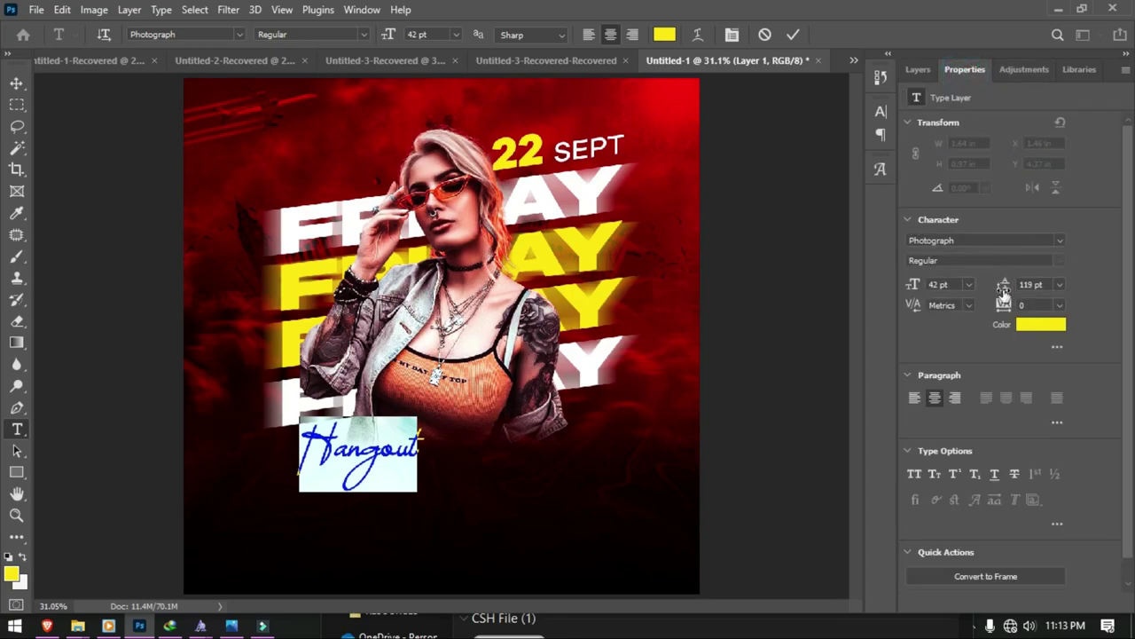
drag(1004, 305, 1011, 305)
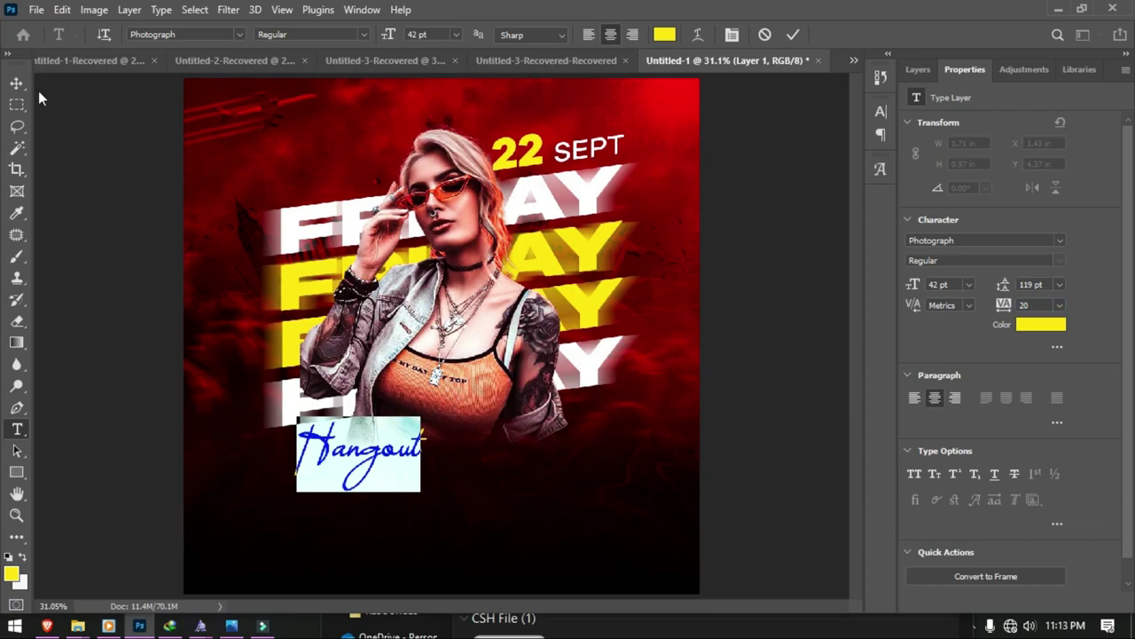
drag(392, 34, 384, 34)
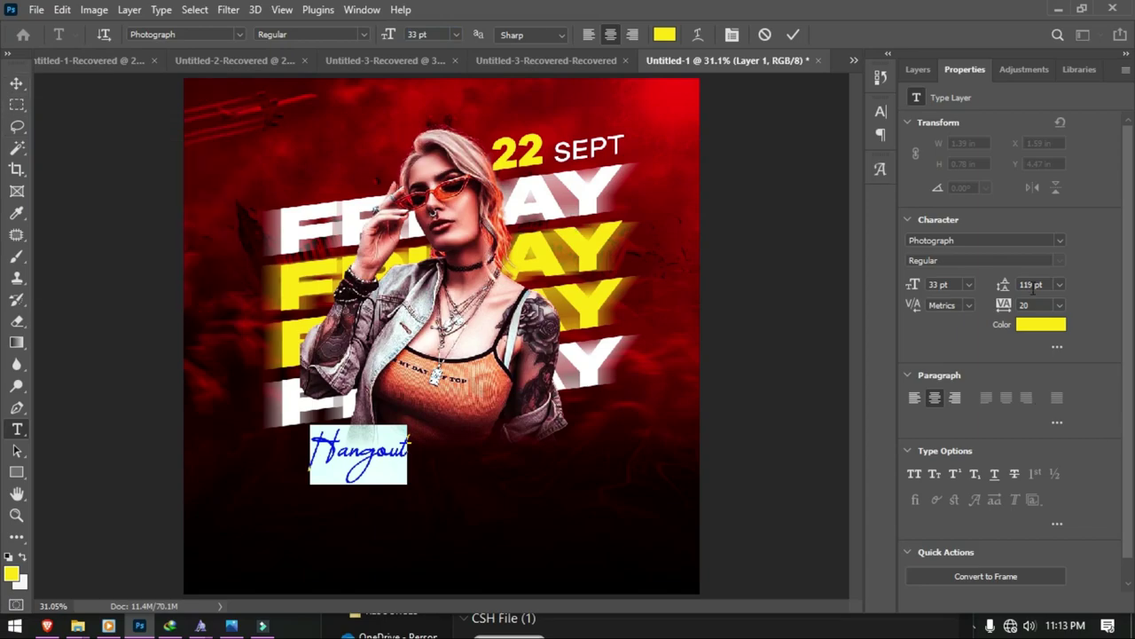
drag(1005, 305, 1029, 305)
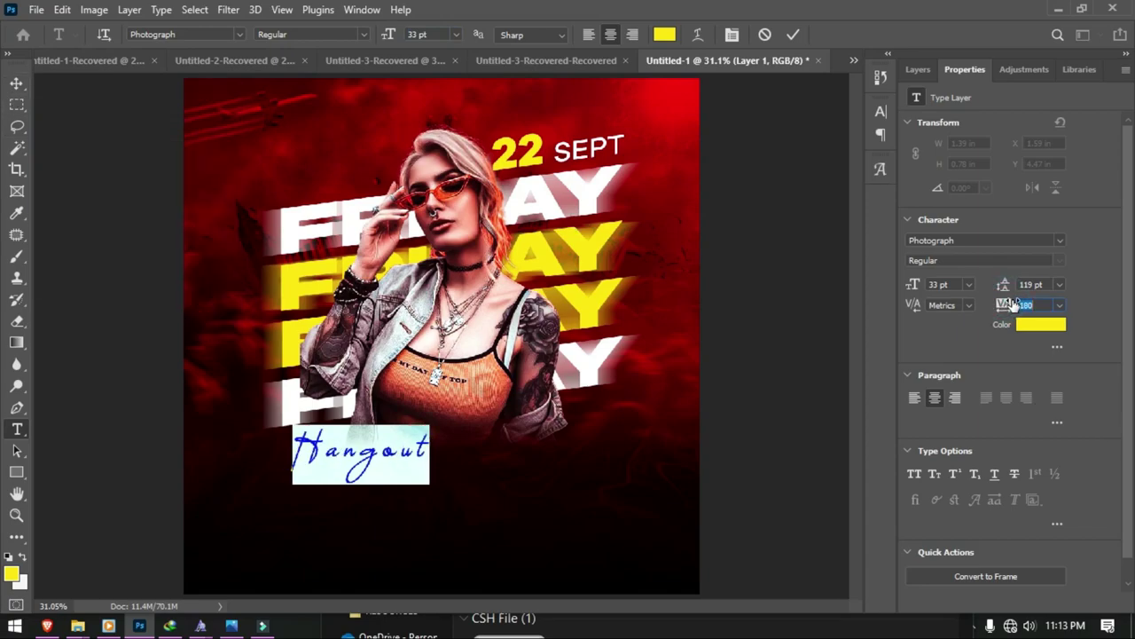
click(17, 82)
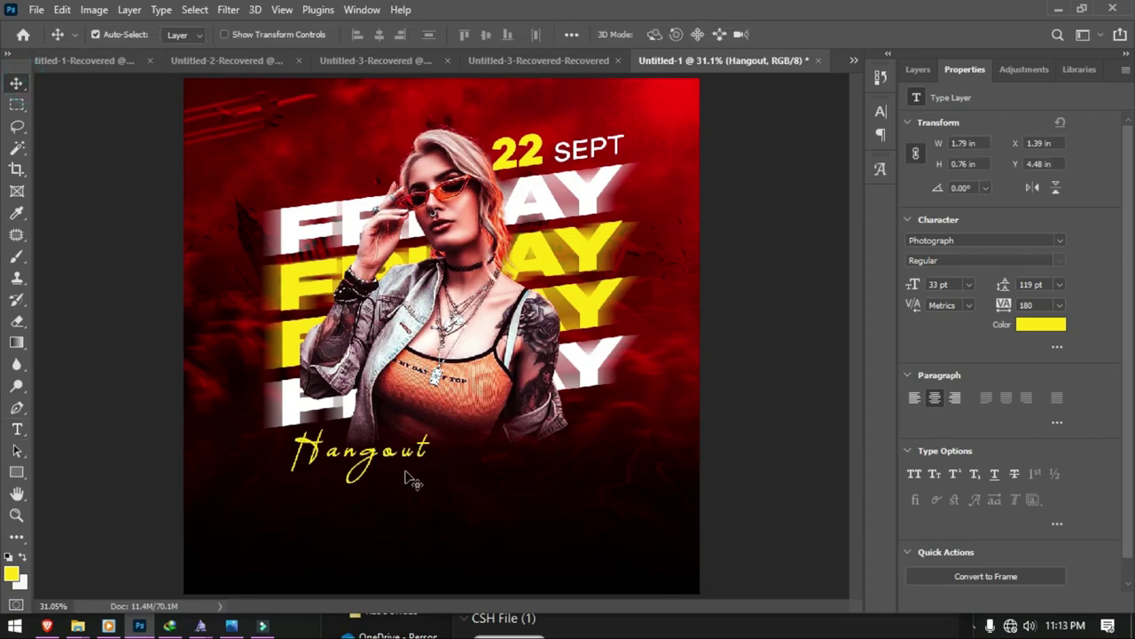
Step: Centre Hangout on the canvas and nudge the model, FRIDAY lines, 22 SEPT and Hangout upward
drag(382, 457, 462, 456)
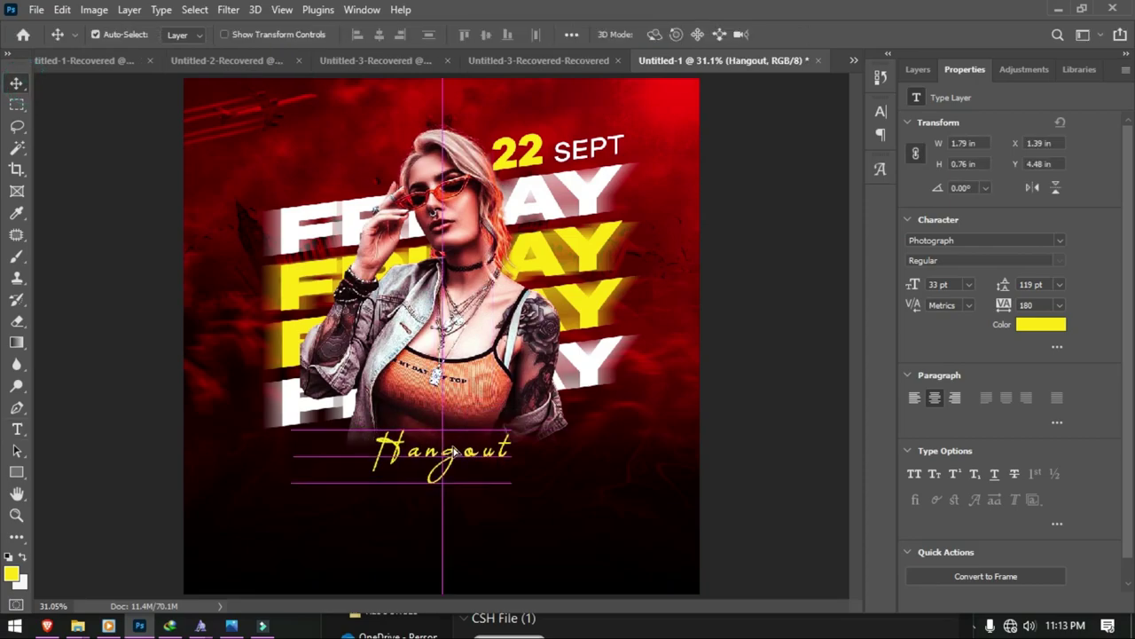
click(916, 69)
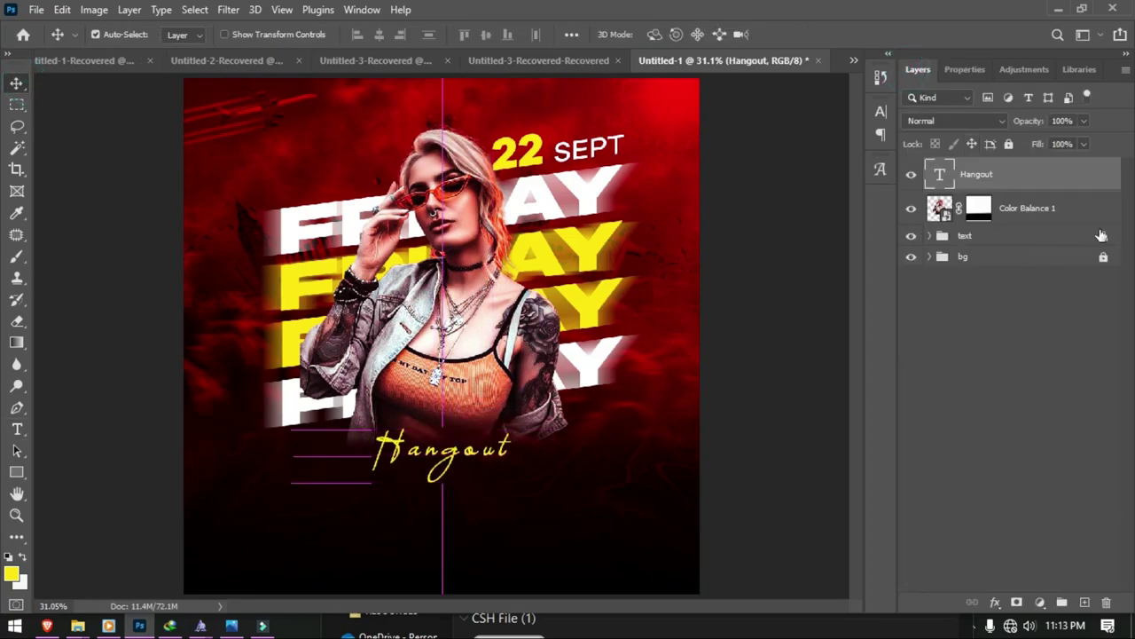
click(1101, 236)
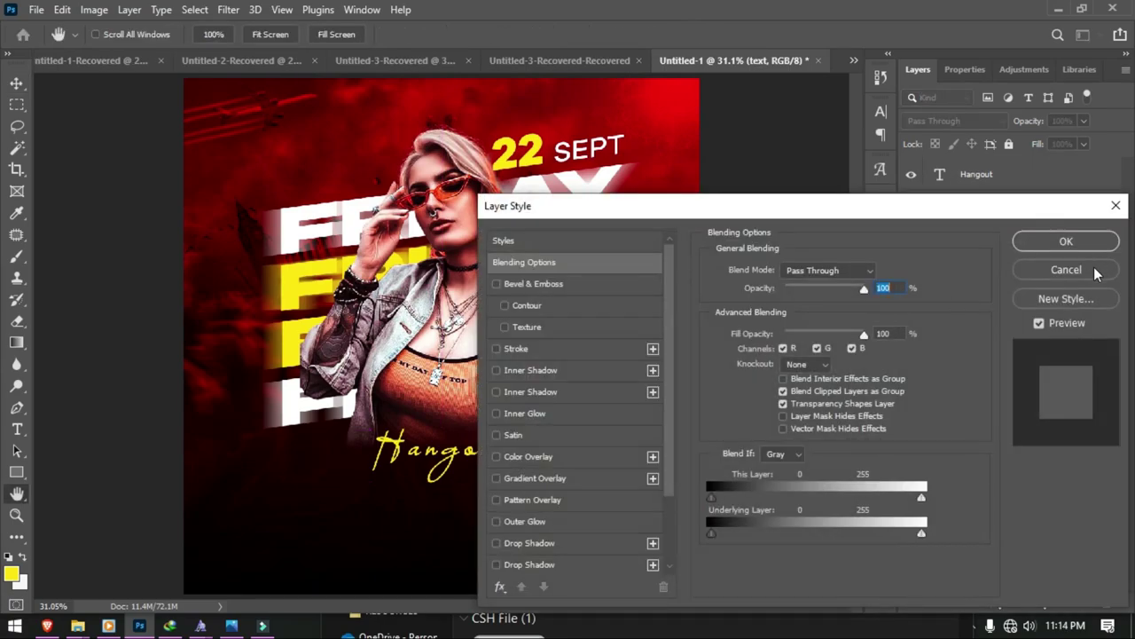
click(1097, 274)
mouse_move(446, 517)
mouse_down()
mouse_move(494, 137)
mouse_move(600, 112)
mouse_up()
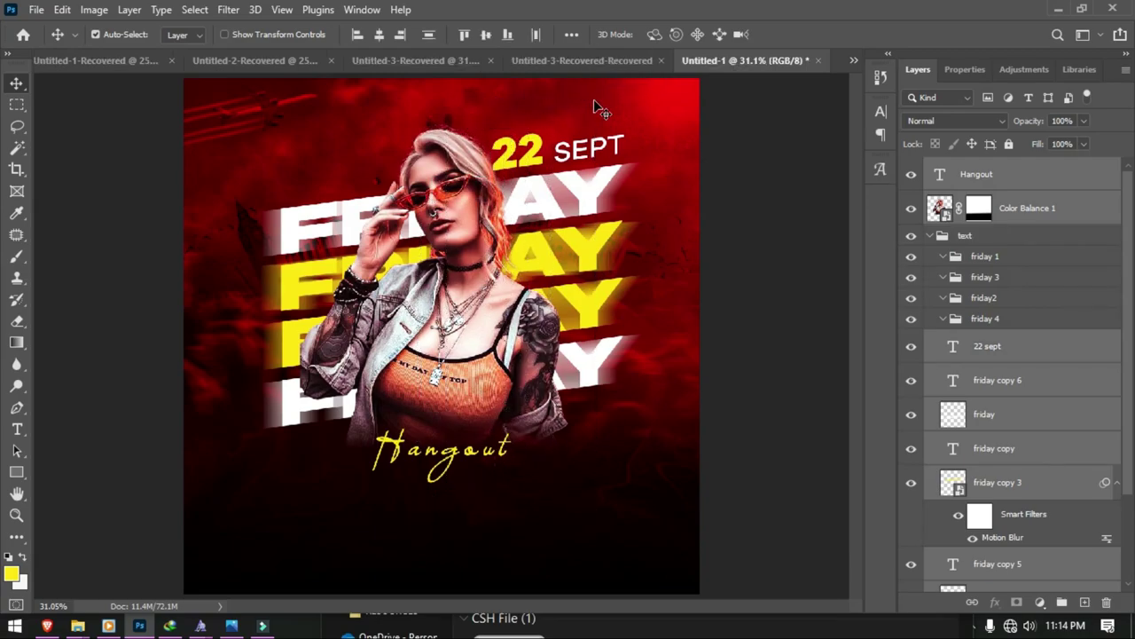
key(shift+Up)
key(shift+Up)
key(shift+Up)
key(shift+Up)
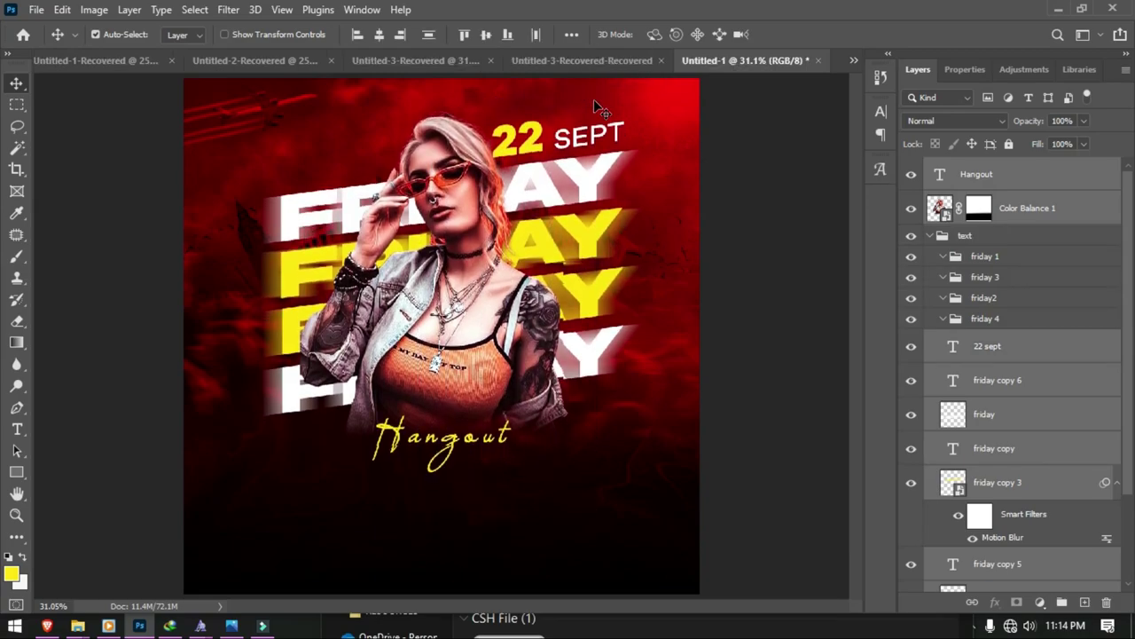
key(shift+Up)
key(shift+Up)
key(ctrl)
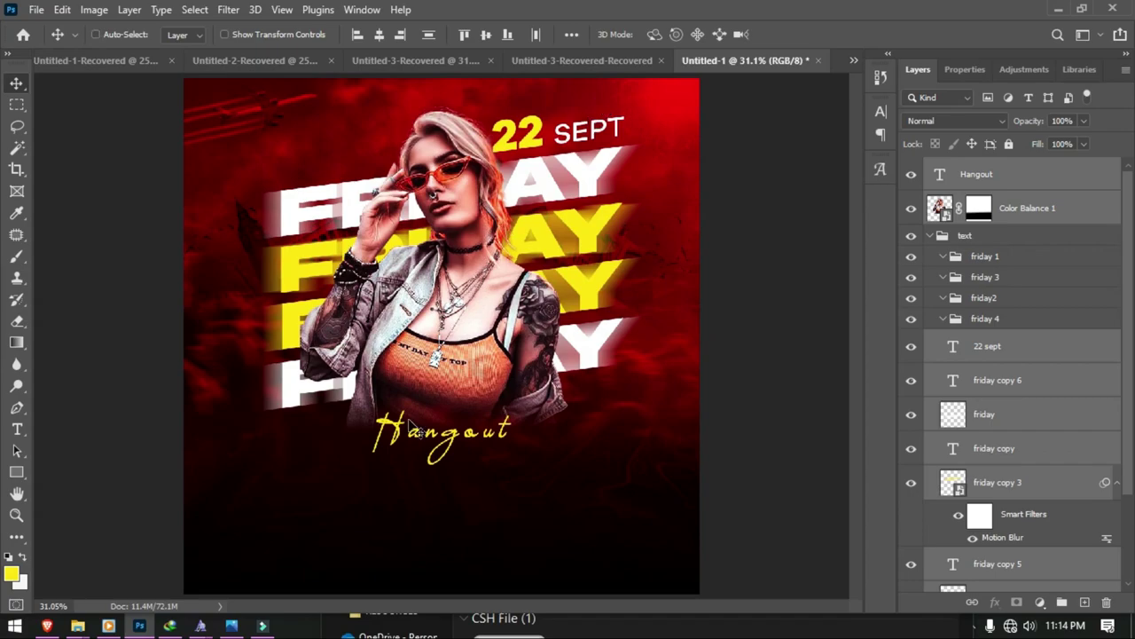
Step: Paste the SPECIAL GUEST line with the DJ's name below Hangout, making the DJ's name faux bold
key(t)
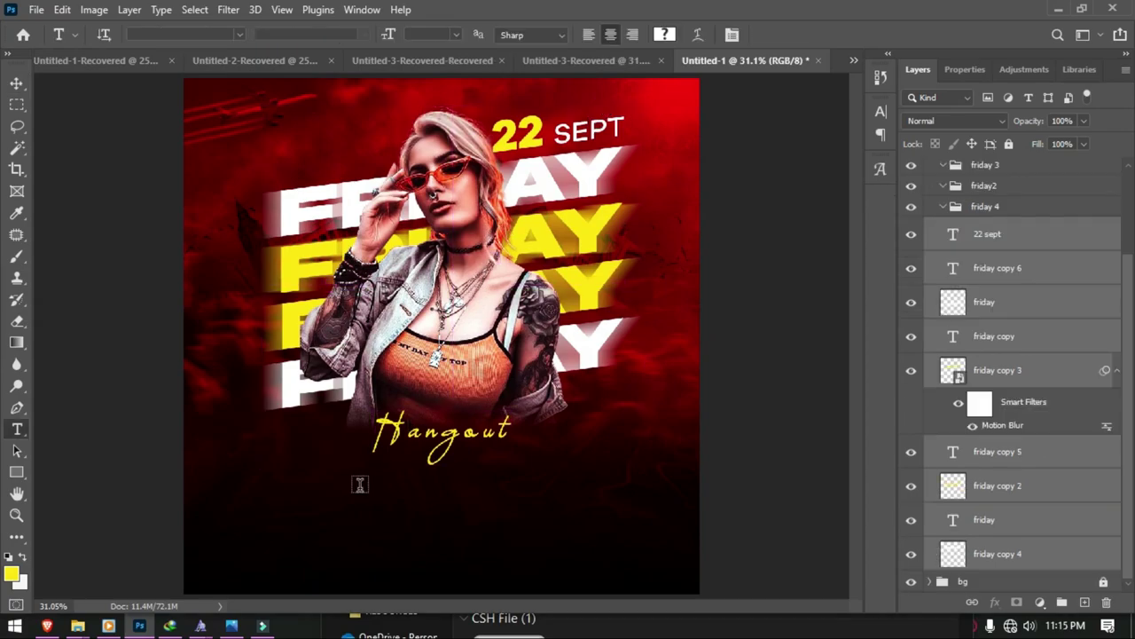
click(353, 479)
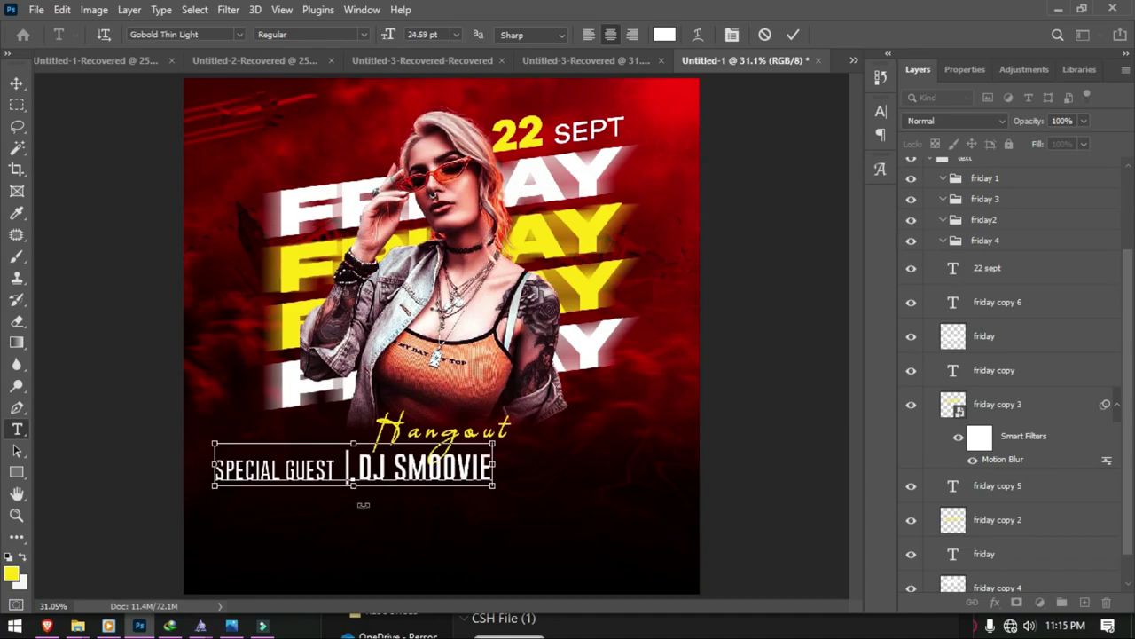
key(ctrl+v)
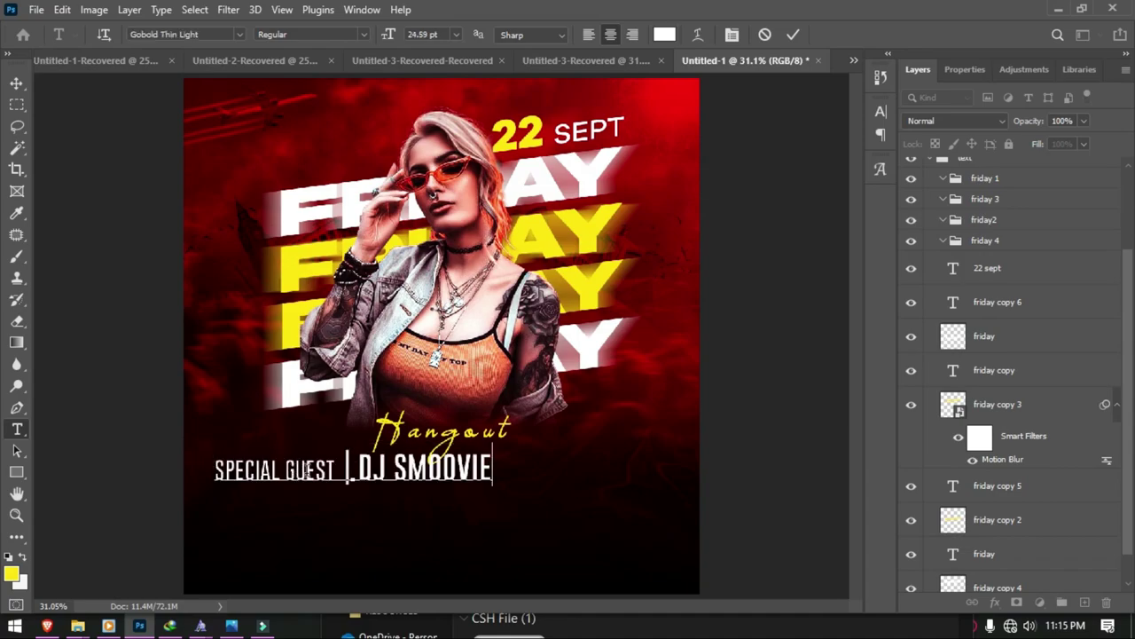
drag(345, 470, 548, 485)
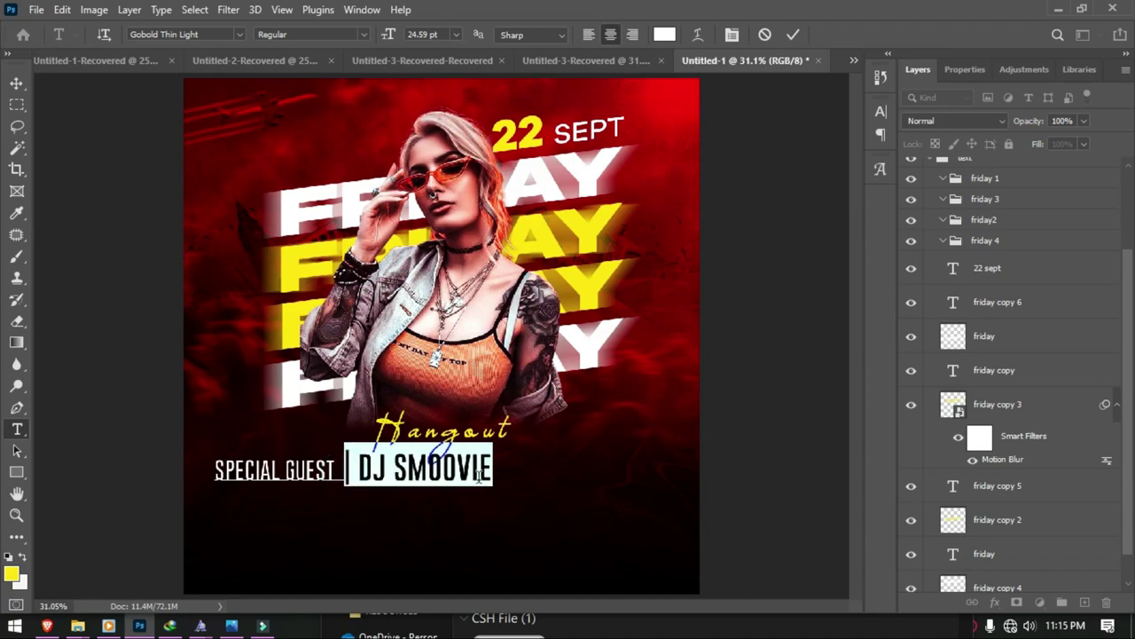
click(973, 69)
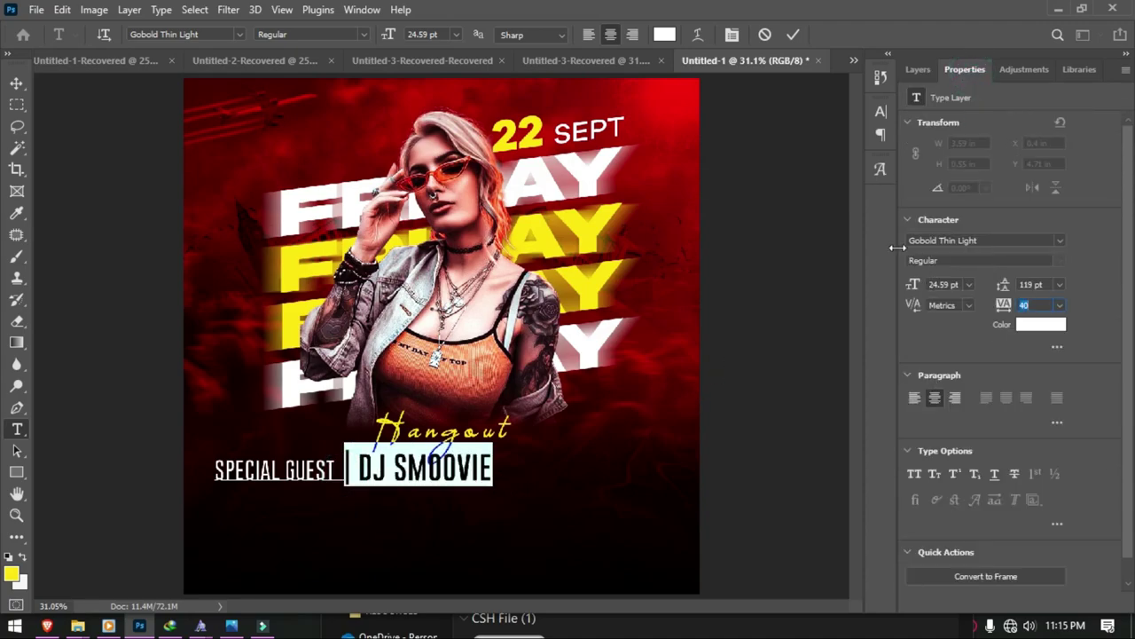
click(736, 37)
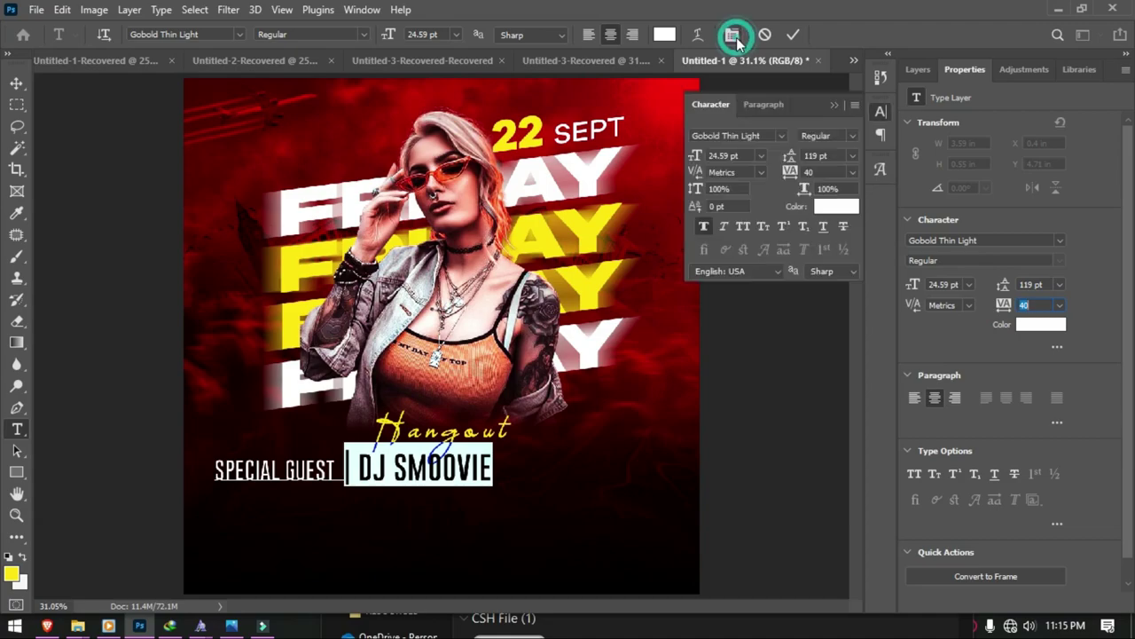
click(704, 226)
drag(340, 468, 170, 469)
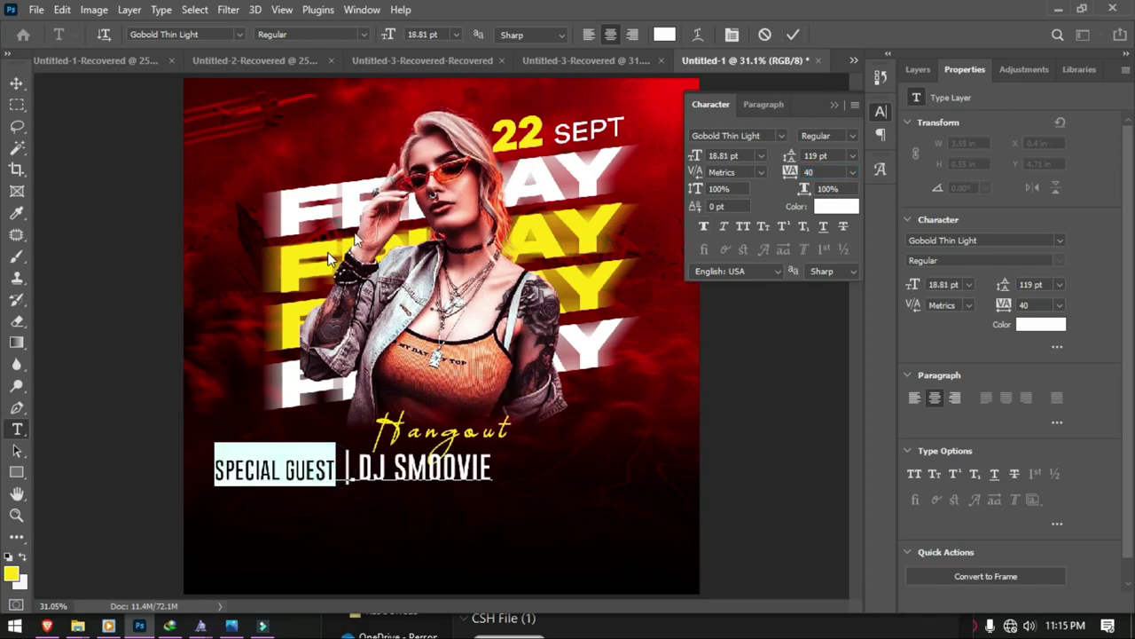
click(793, 34)
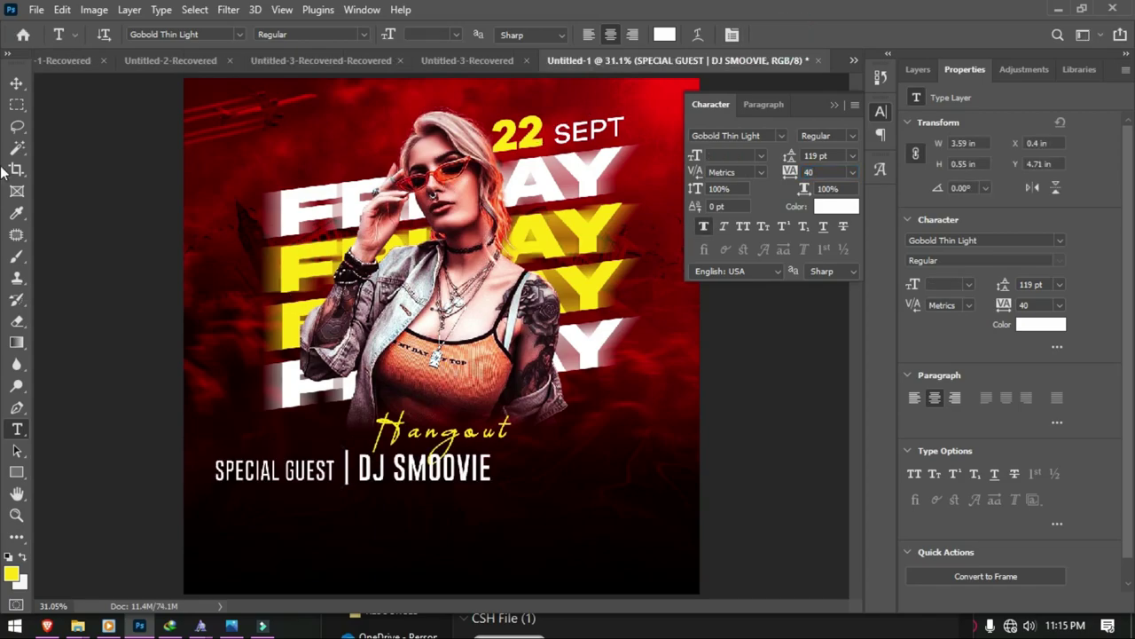
Step: Scale the DJ line to about 77% and position it beneath Hangout
click(16, 83)
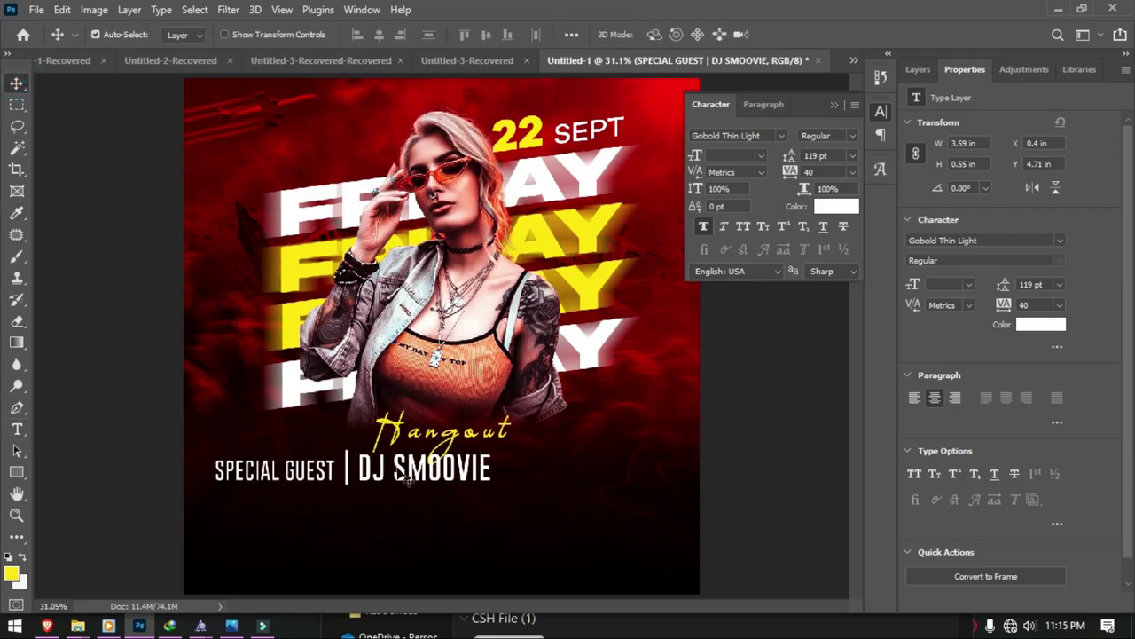
drag(396, 471, 483, 486)
key(ctrl)
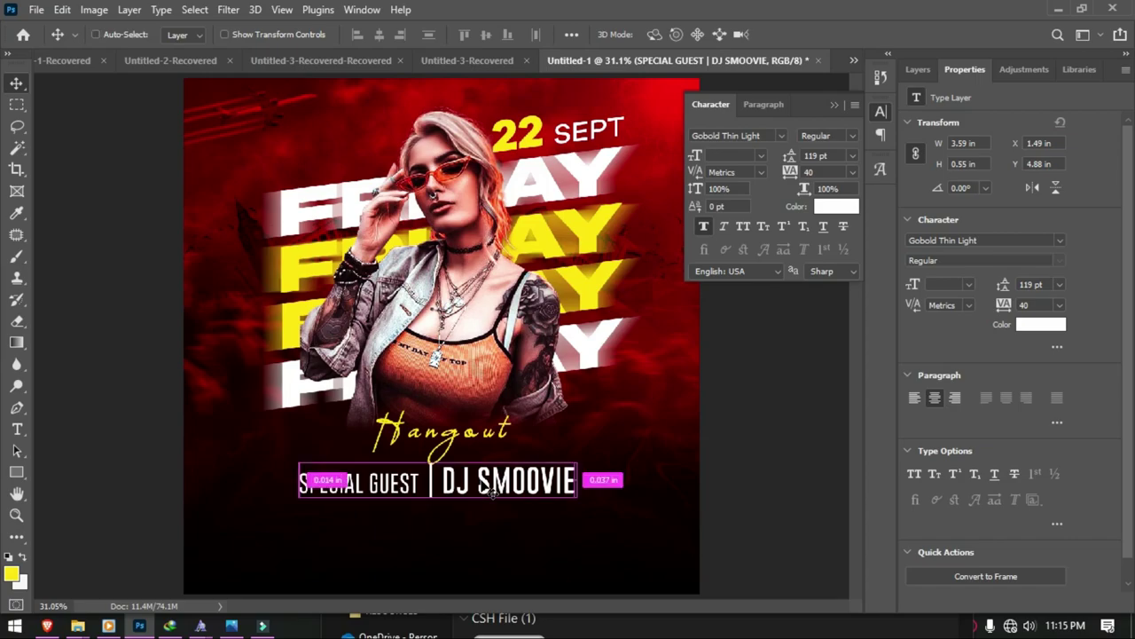
key(ctrl+t)
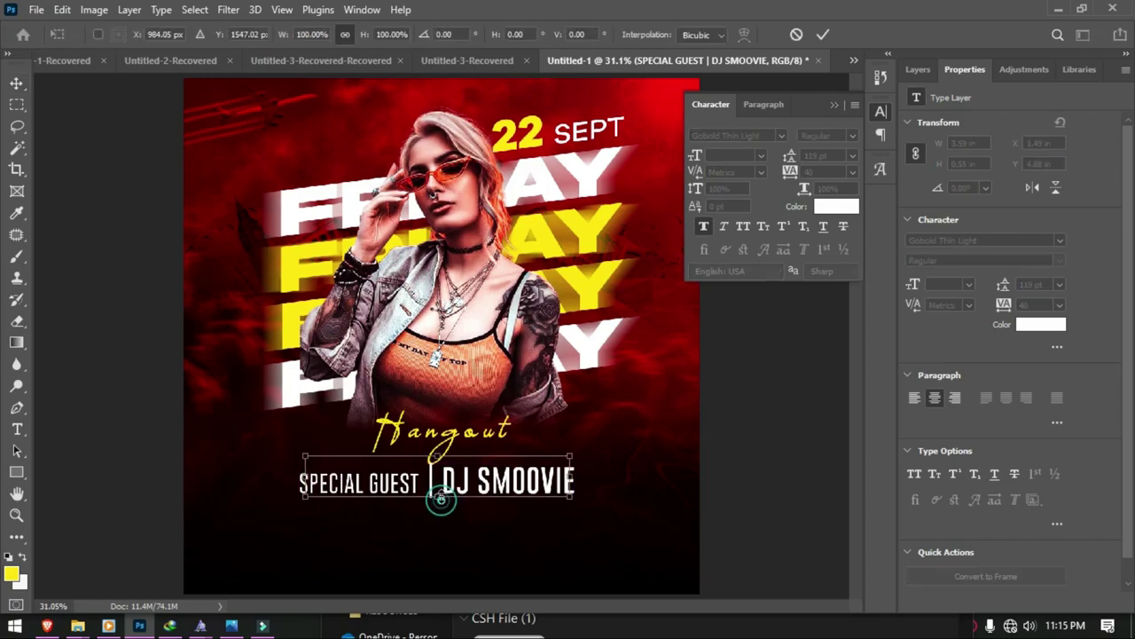
drag(440, 499, 475, 490)
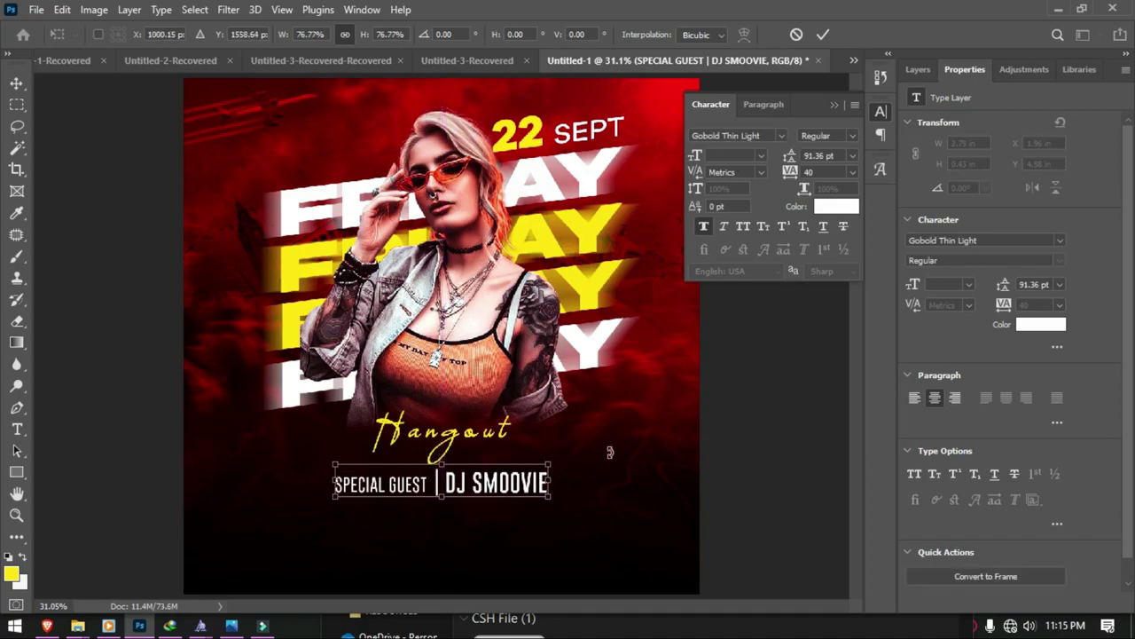
key(shift+Up)
key(shift+Up)
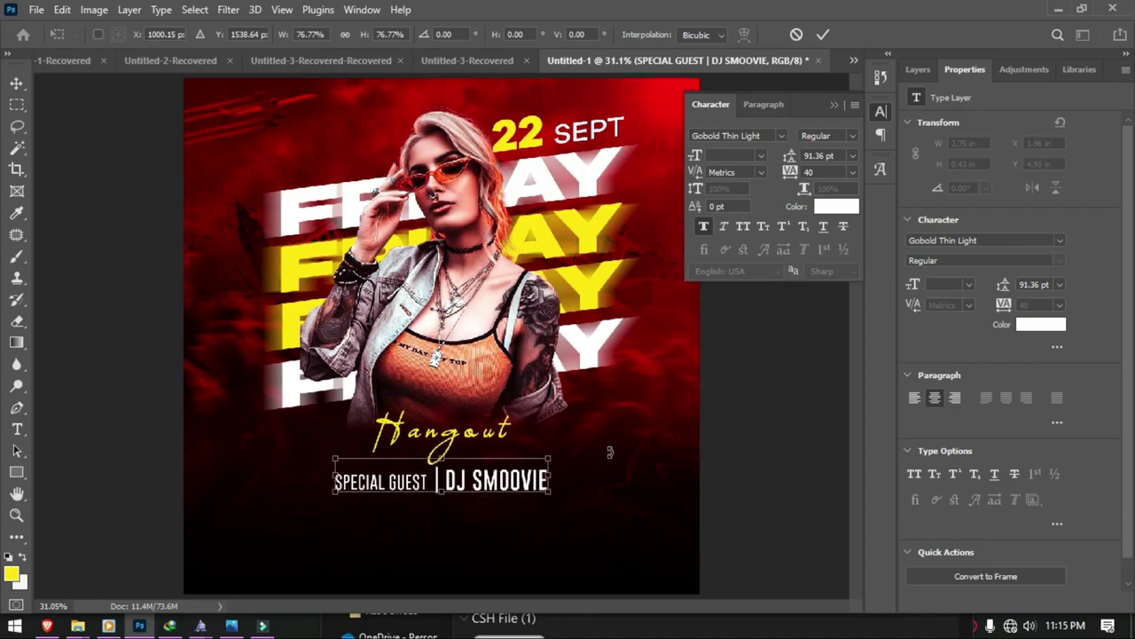
key(shift+Right)
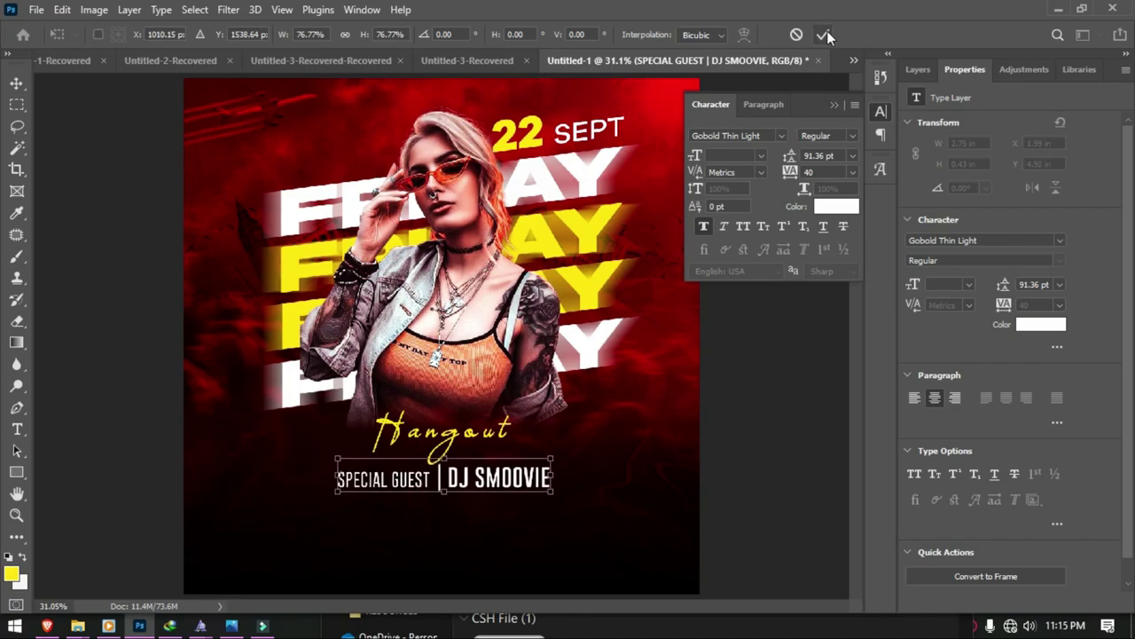
click(824, 35)
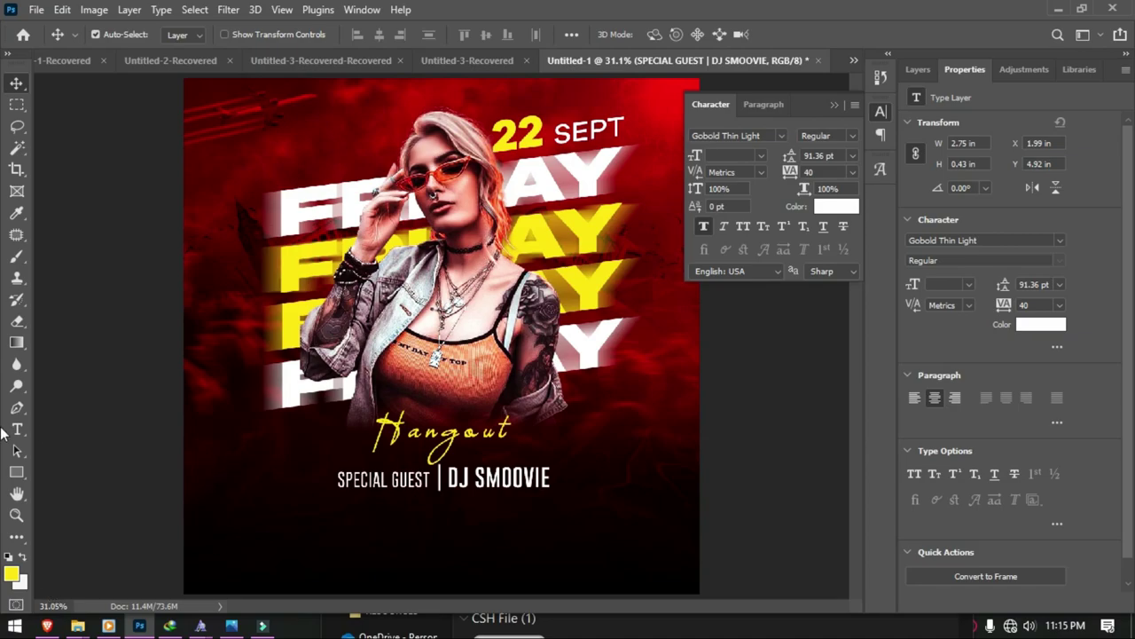
Step: Draw a yellow bar with 0 px corners under the DJ line and nudge it into place
click(16, 473)
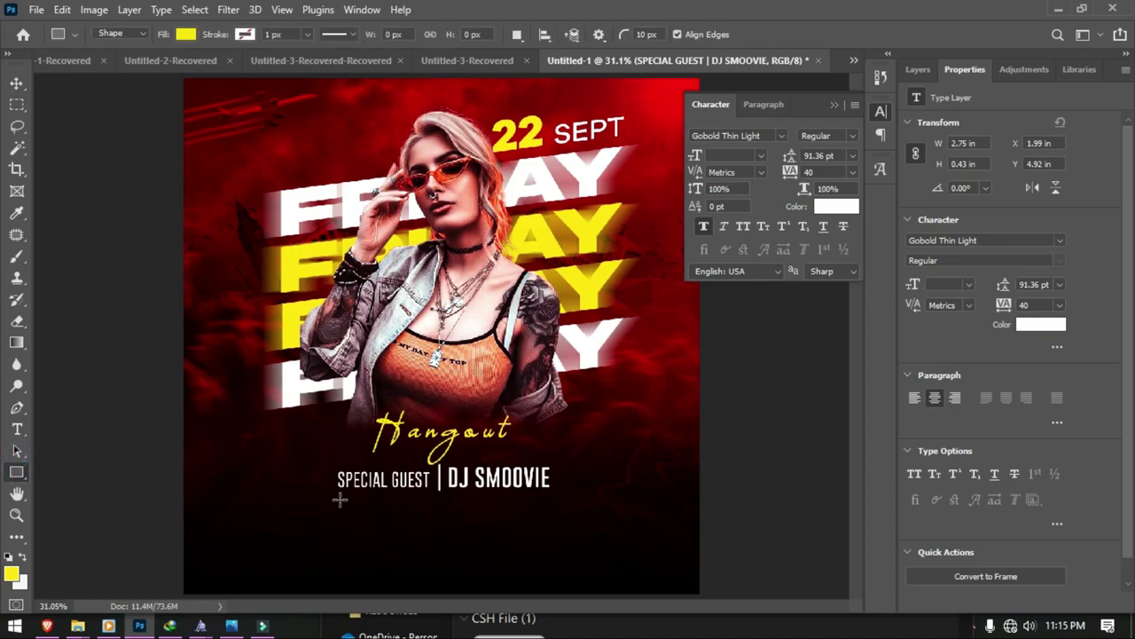
drag(337, 496, 551, 526)
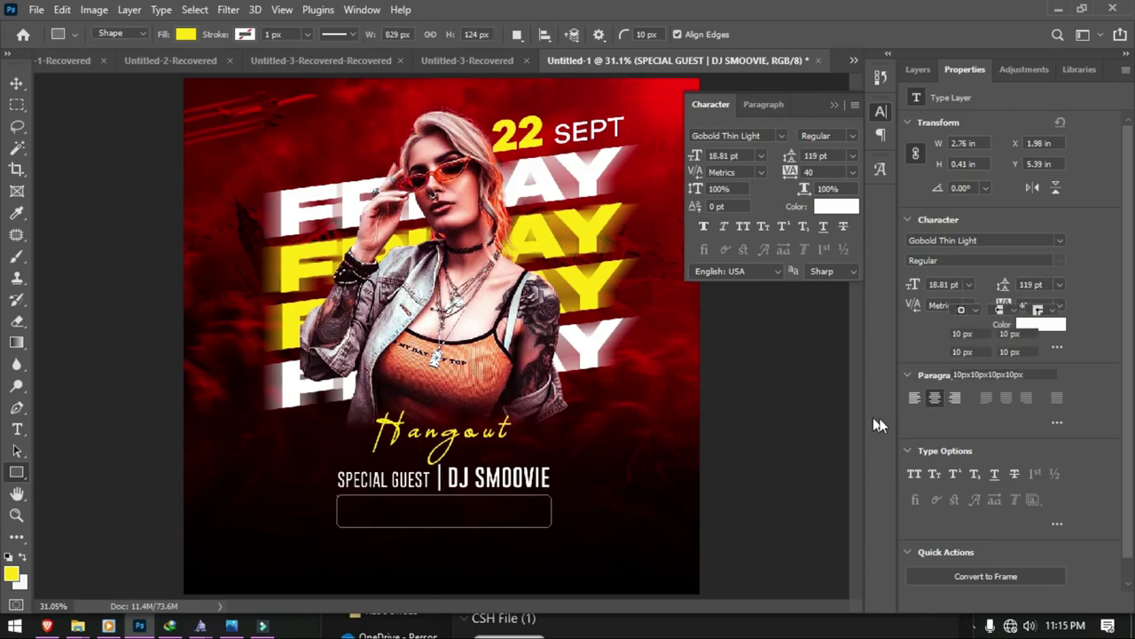
drag(918, 342, 905, 344)
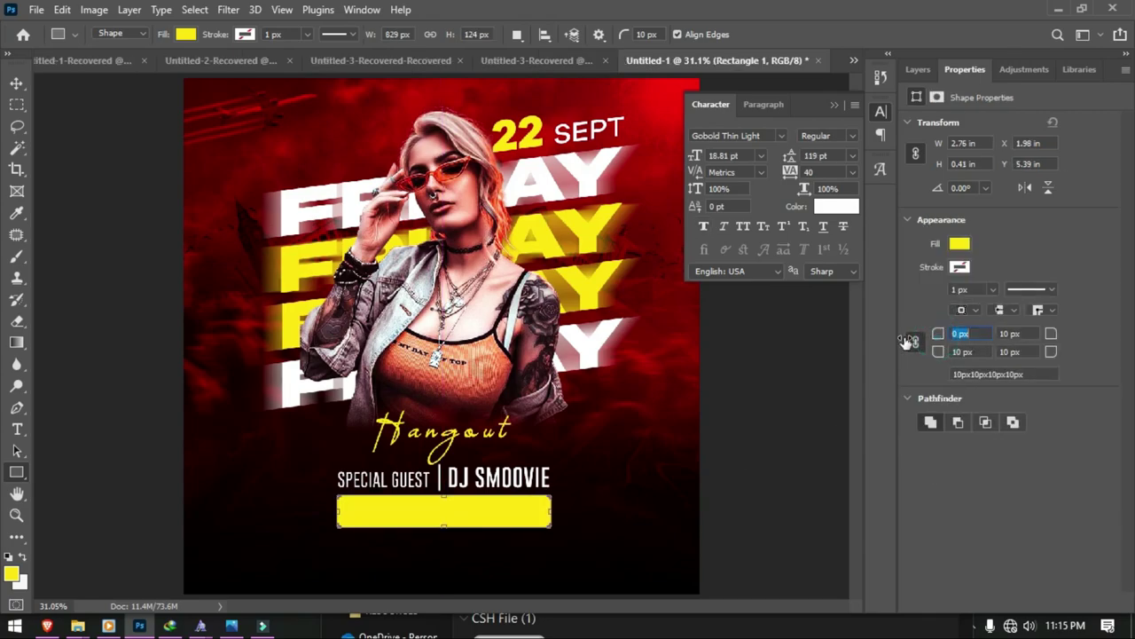
click(16, 83)
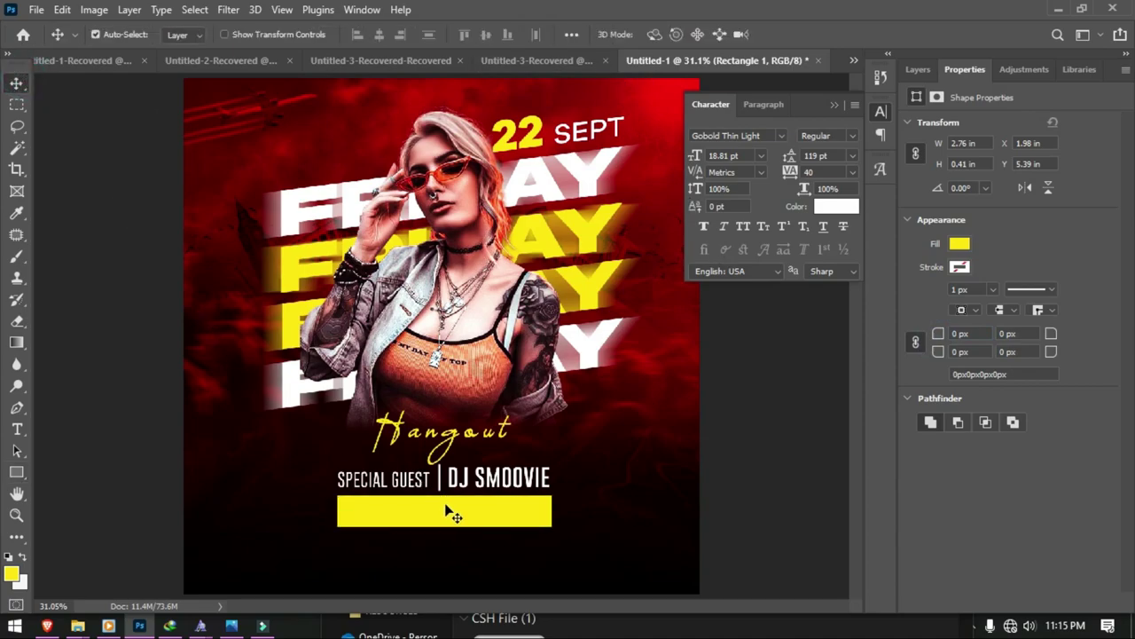
key(Left)
key(Left)
key(Left)
key(Up)
key(Up)
key(Up)
key(j)
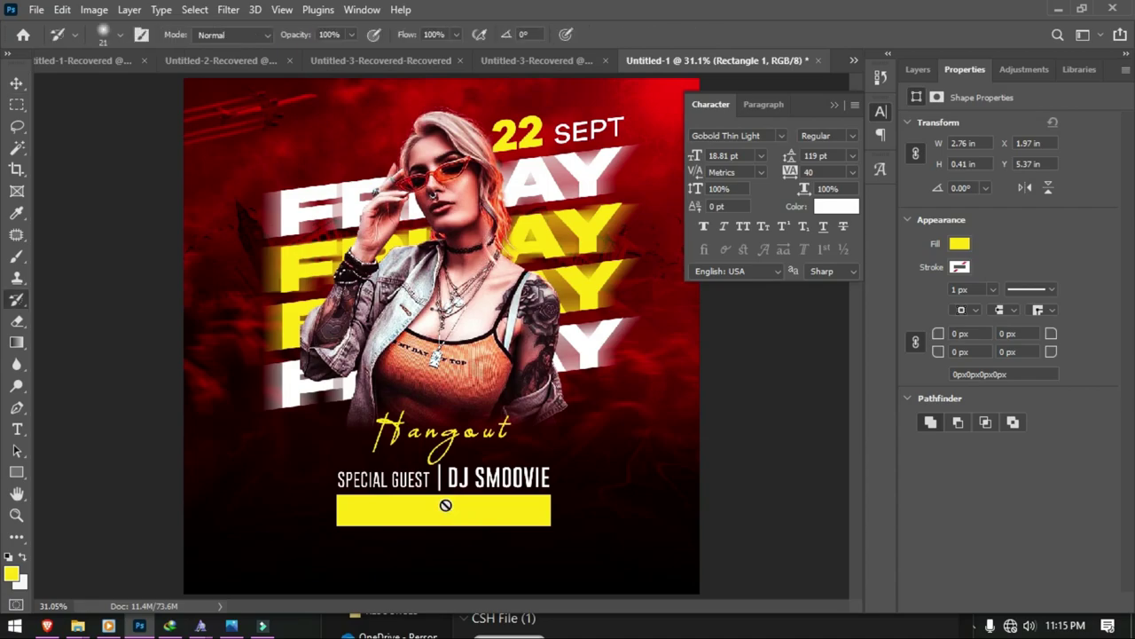
key(t)
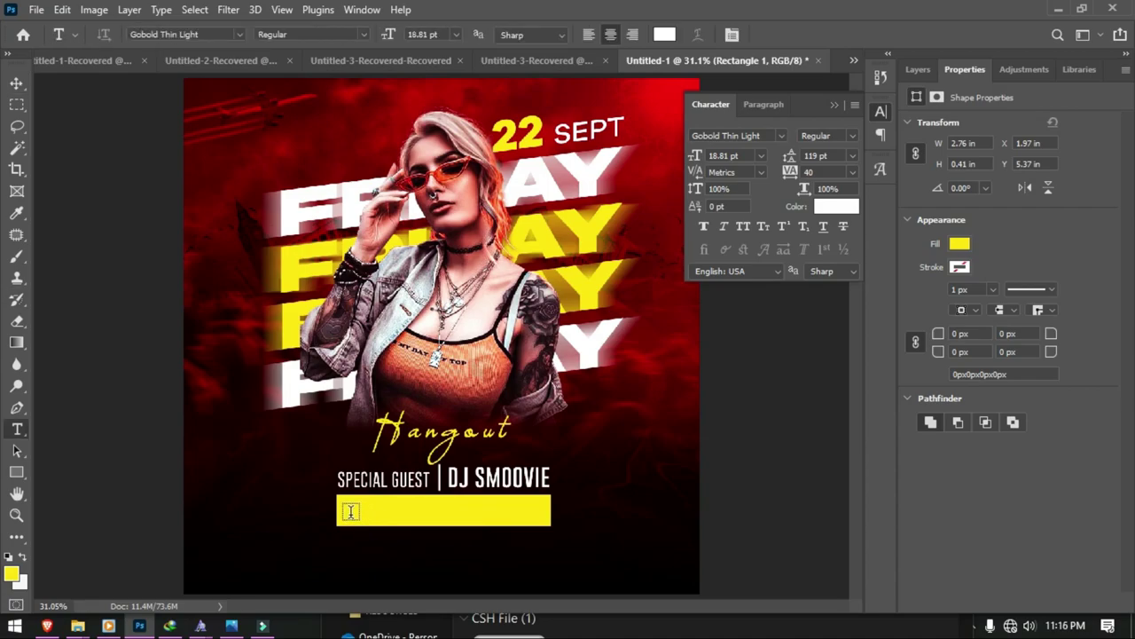
Step: Type the guest name on the yellow bar in Galano Grotesque Medium, All Caps, 19 pt
click(351, 511)
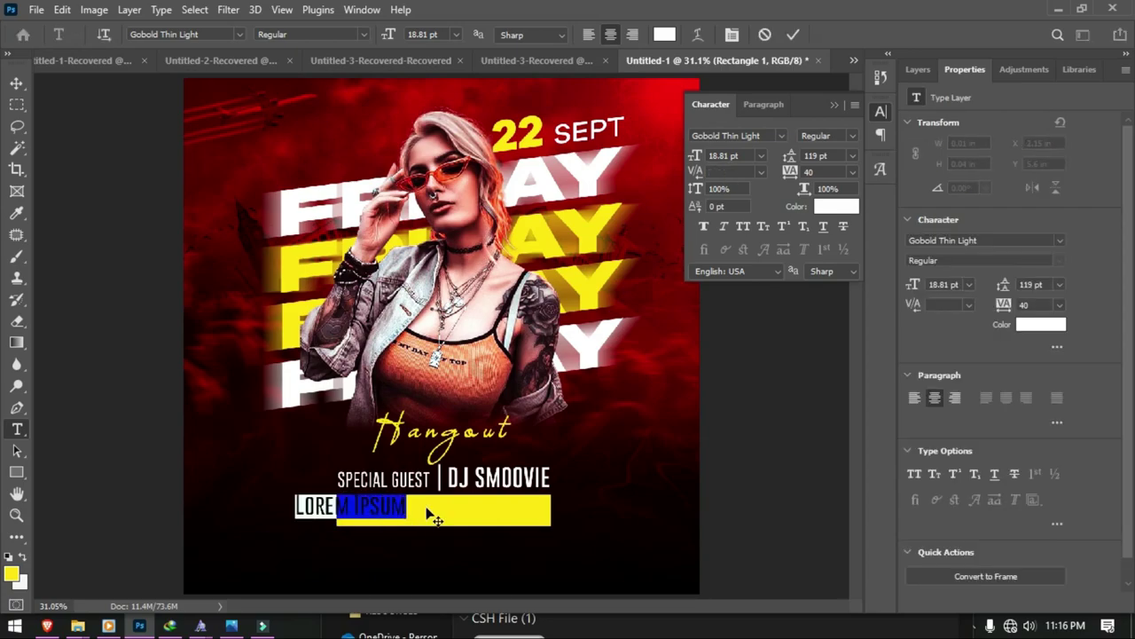
text(SA)
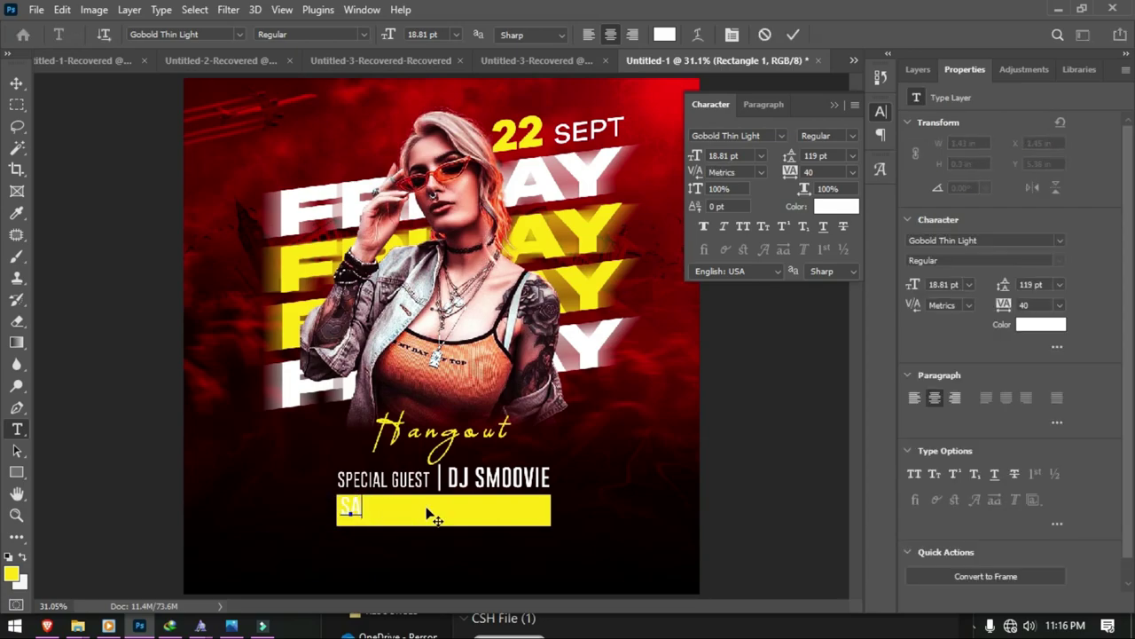
text(RBY)
text( BANK)
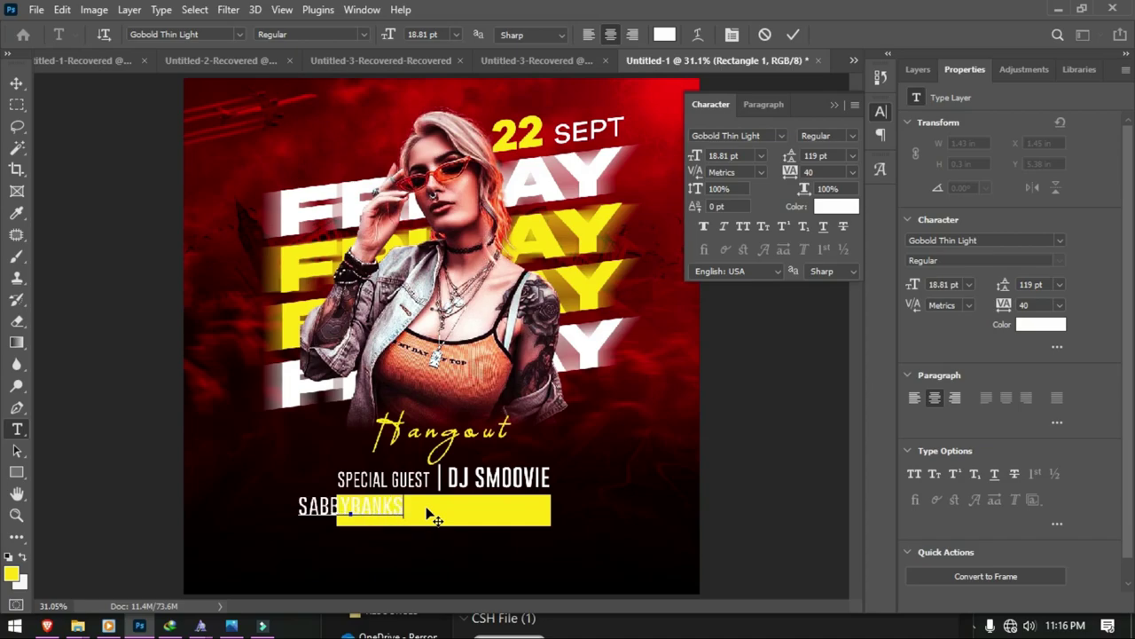
text(S)
key(ctrl+a)
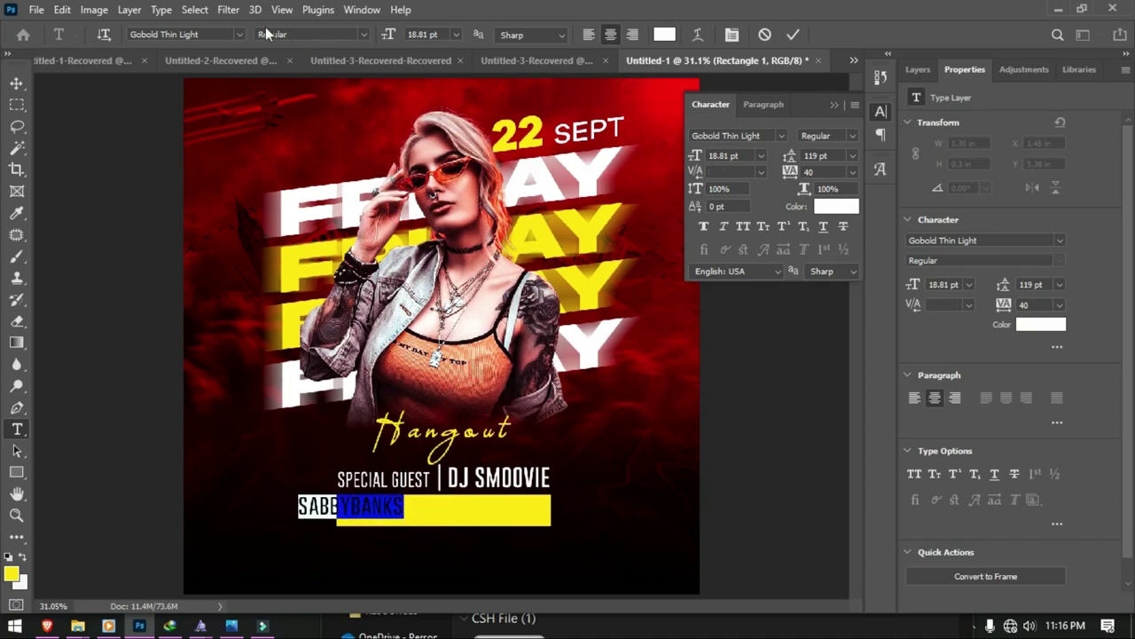
click(238, 31)
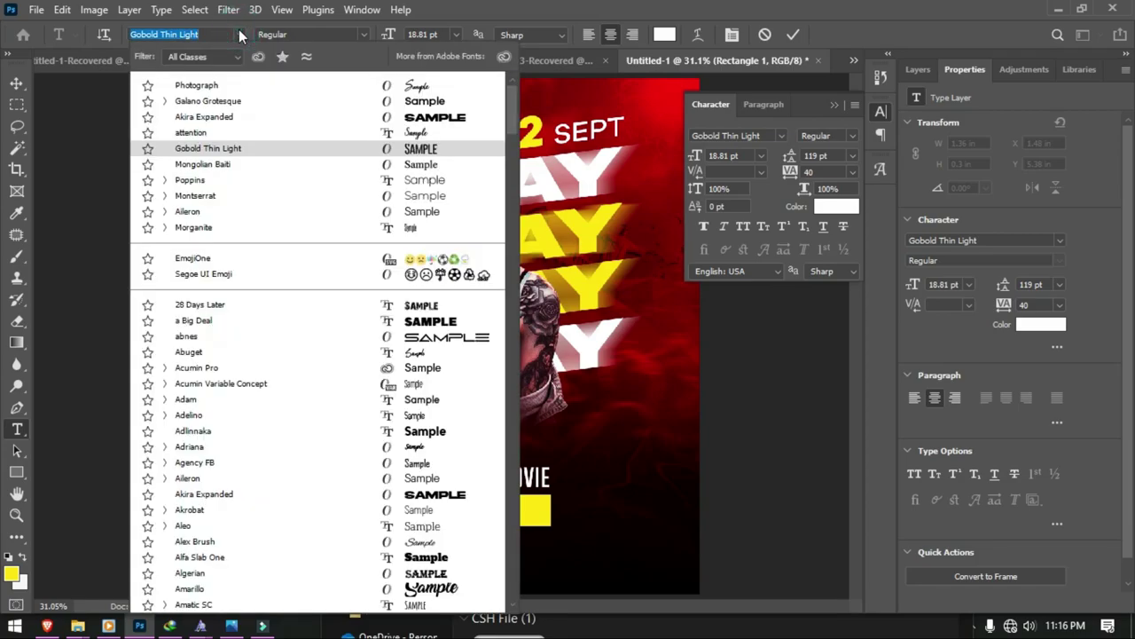
click(221, 102)
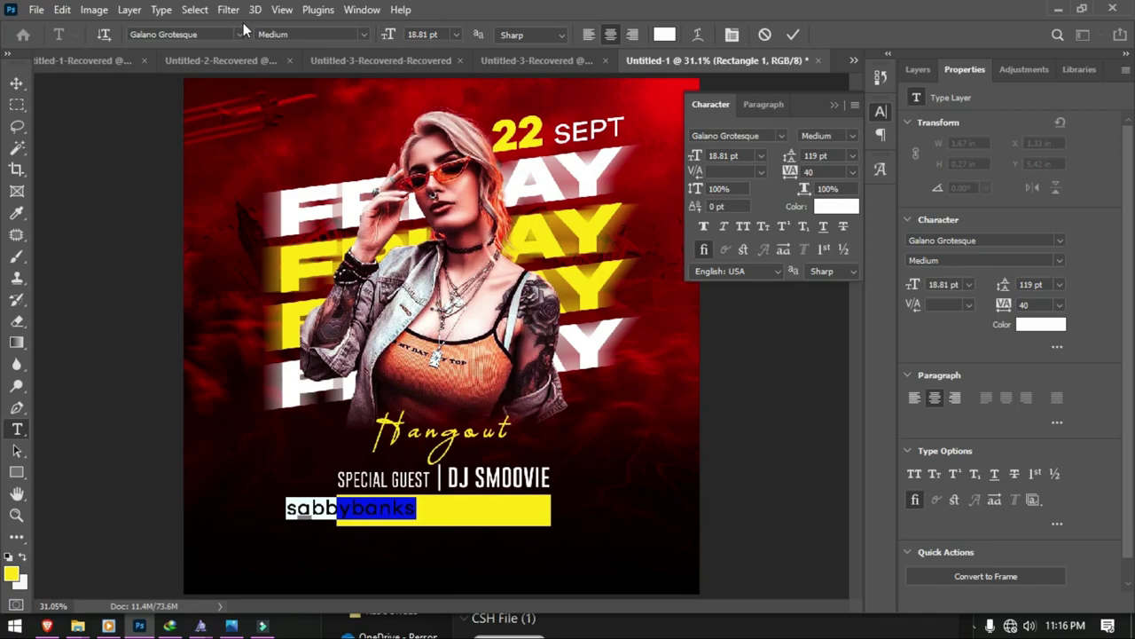
click(745, 229)
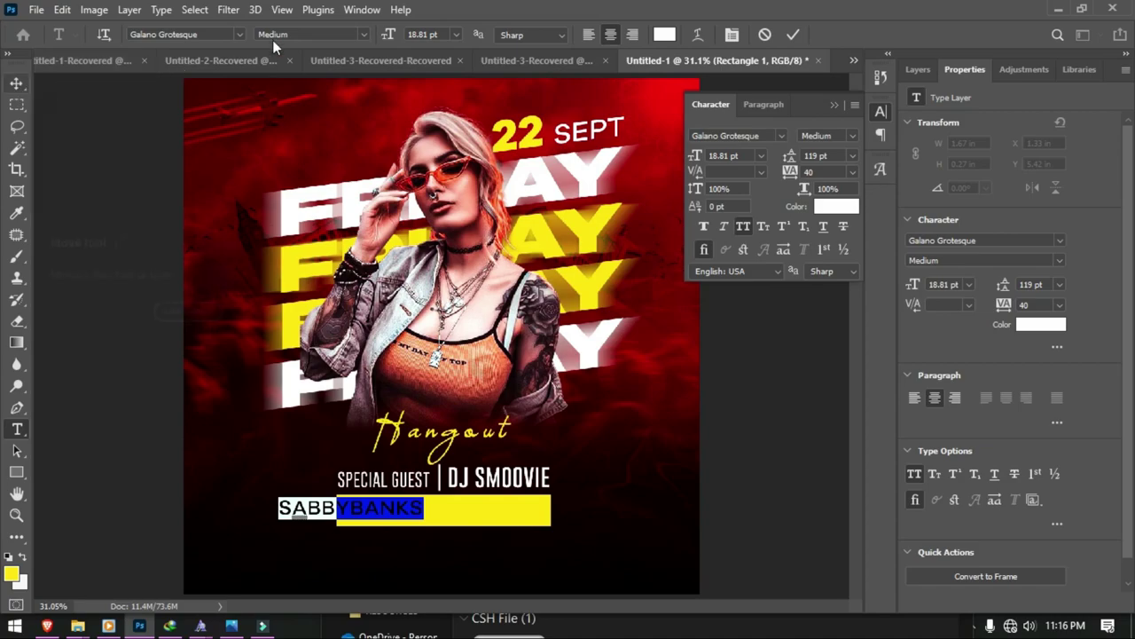
drag(391, 34, 395, 34)
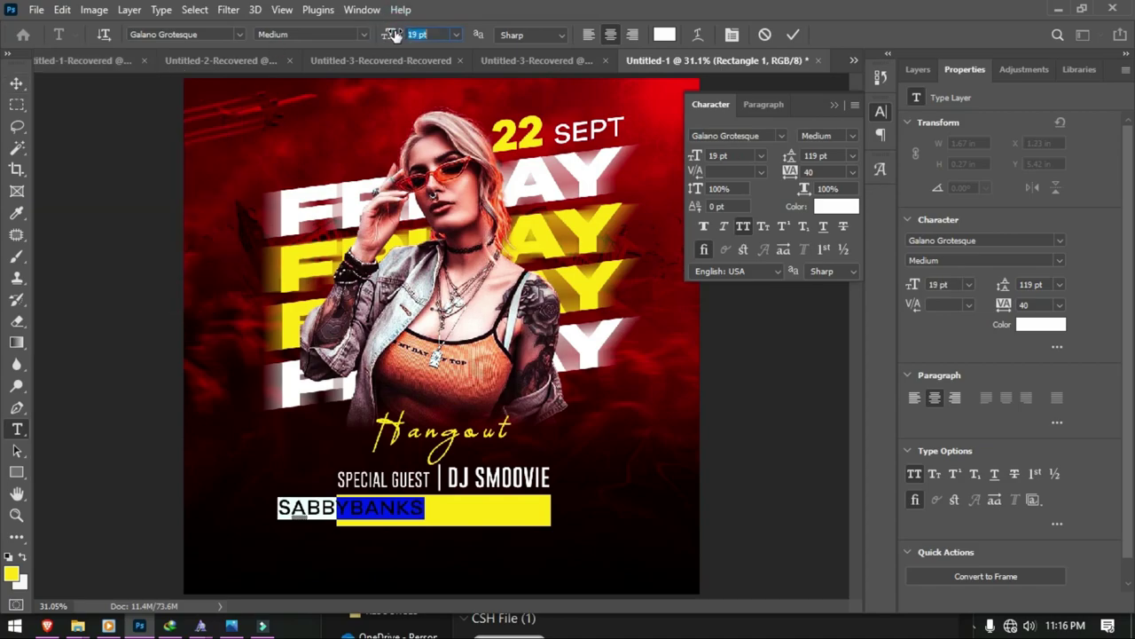
Step: Centre the guest name on the yellow bar and enlarge it to 22 pt
click(18, 82)
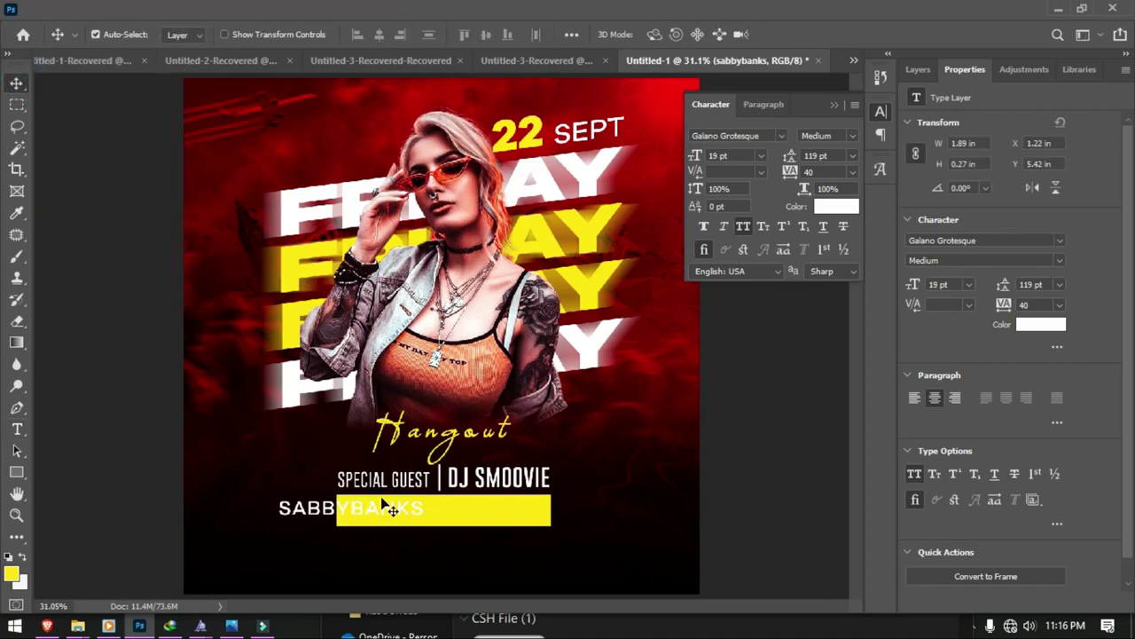
drag(382, 506, 478, 509)
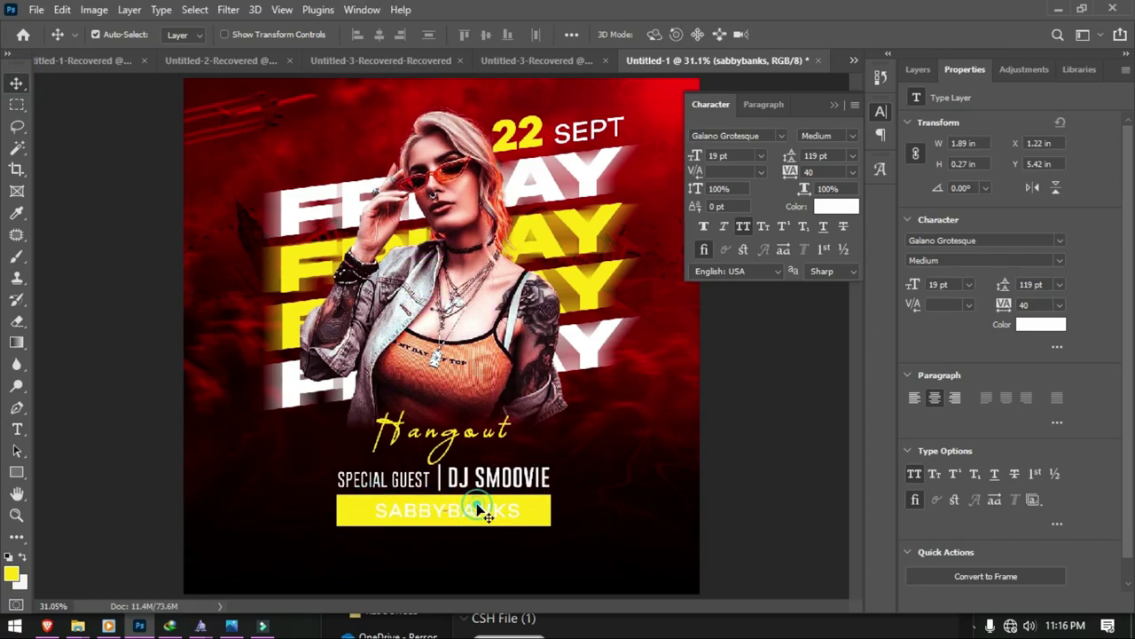
double_click(477, 509)
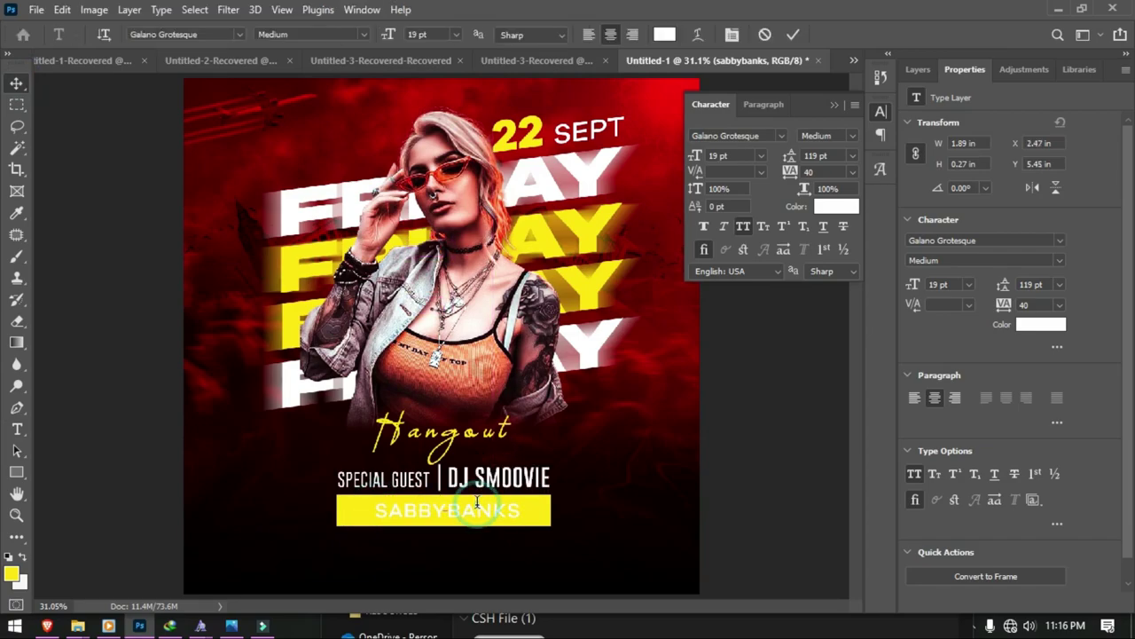
click(733, 156)
key(Up)
key(Up)
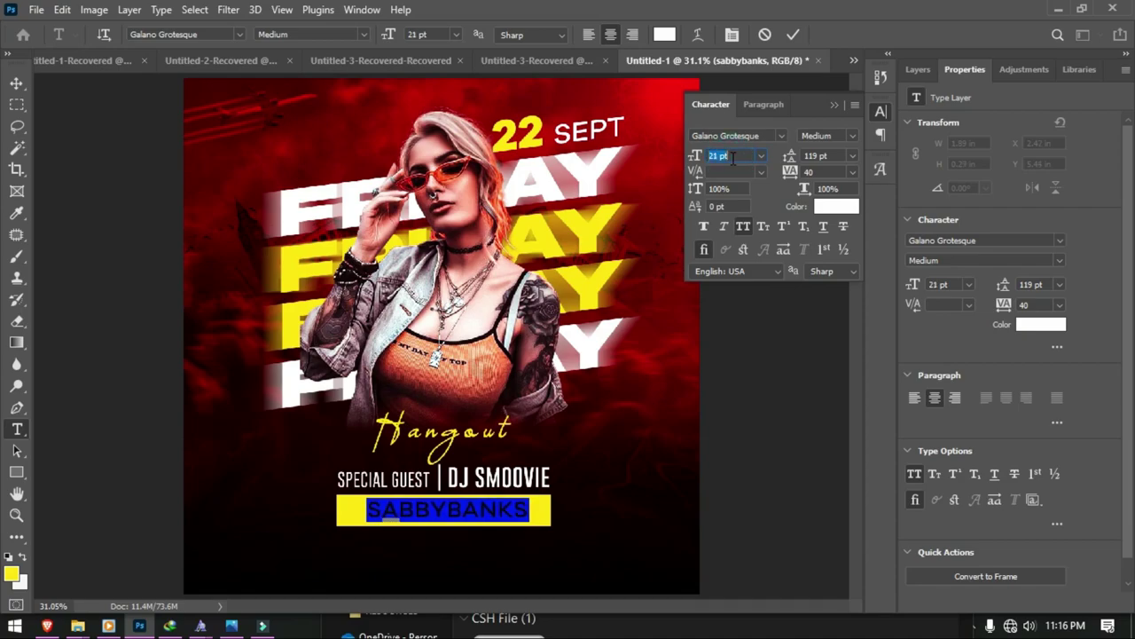
key(Up)
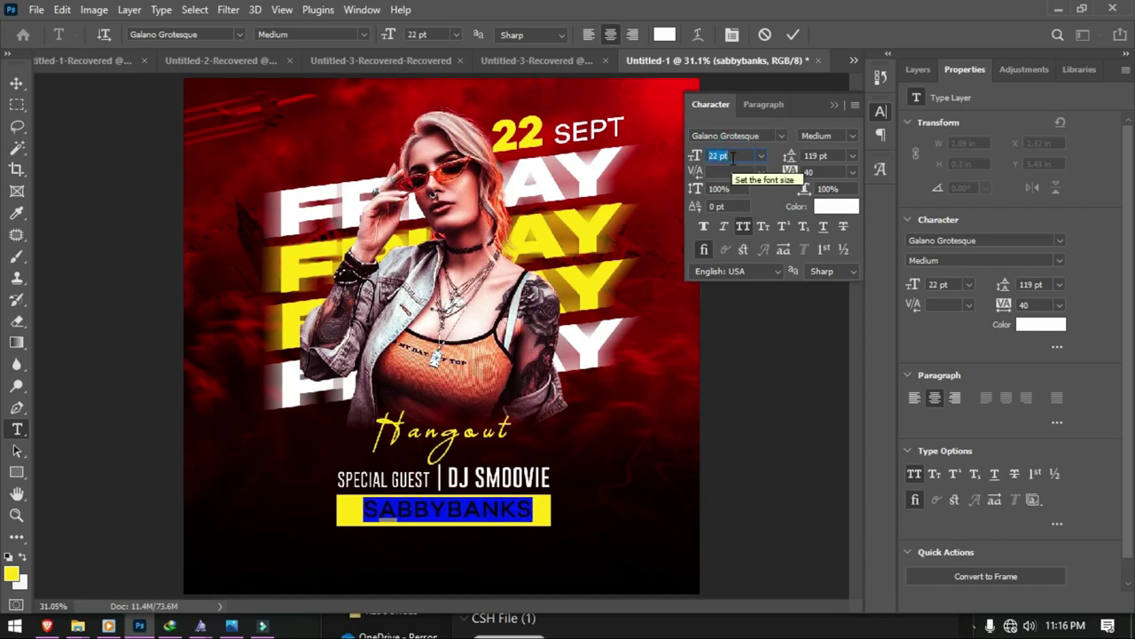
Step: Make the guest name black ExtraBold and re-centre it inside the bar
click(825, 206)
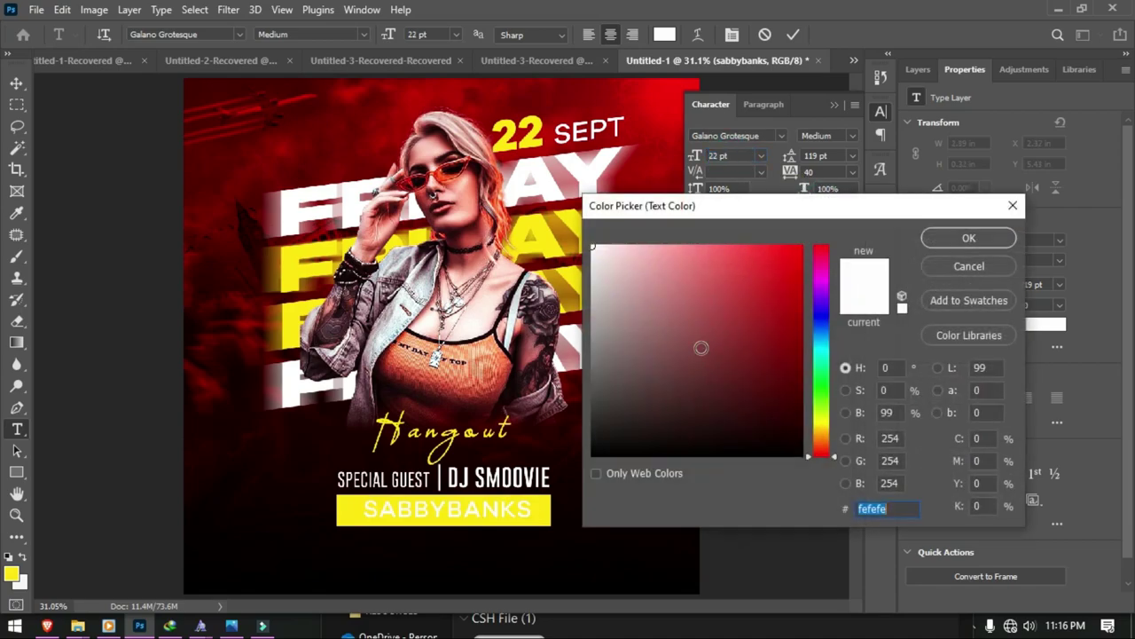
drag(688, 406, 768, 466)
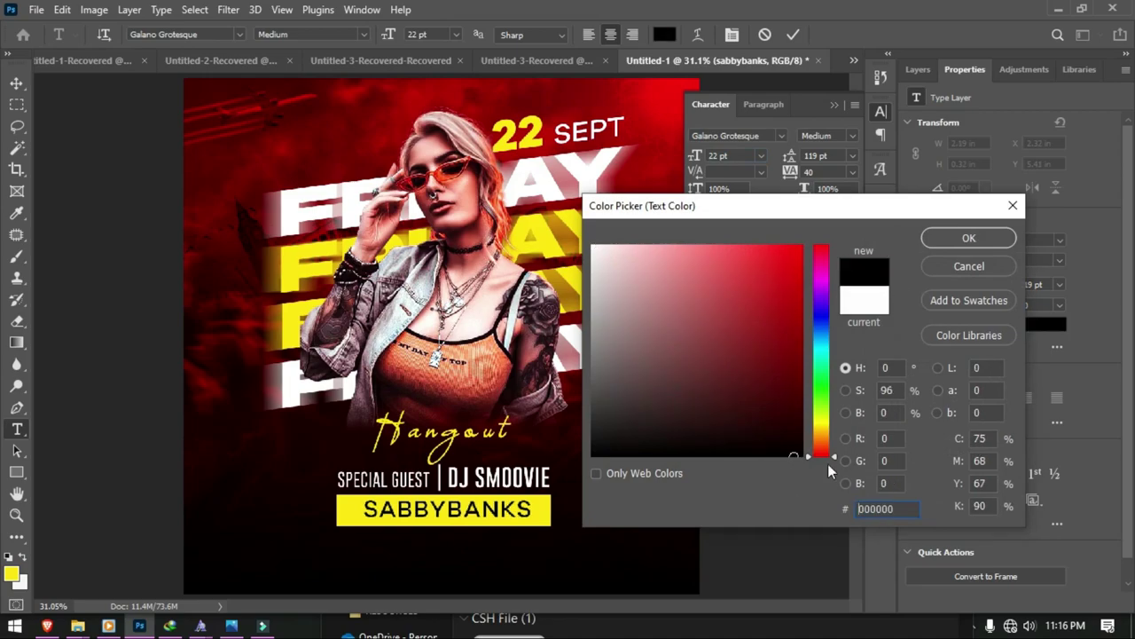
click(982, 238)
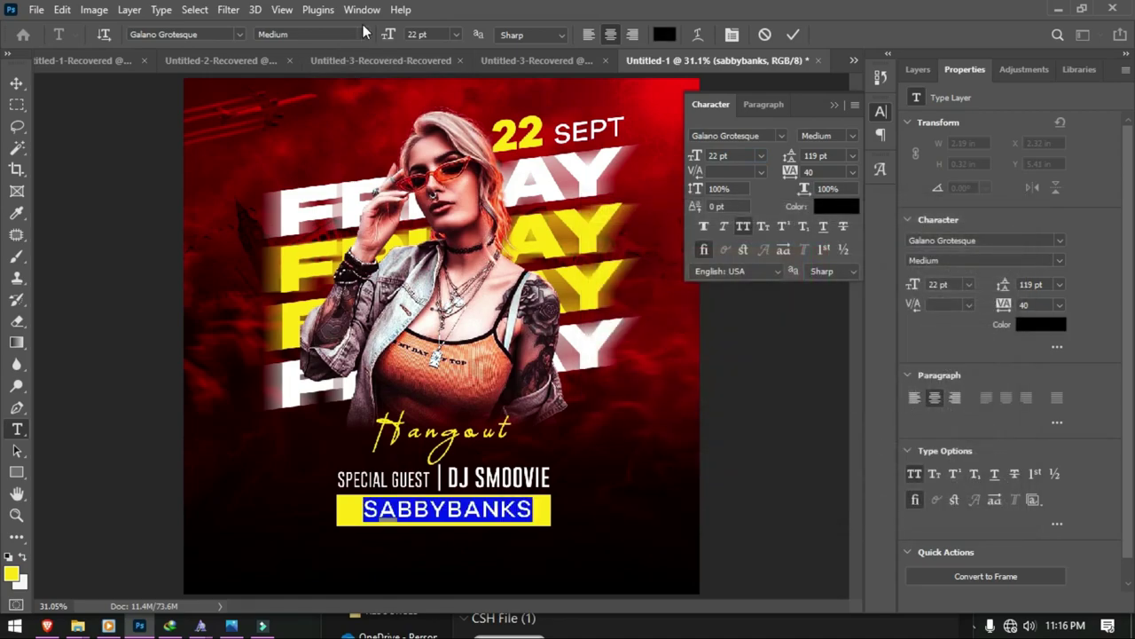
click(363, 34)
click(345, 63)
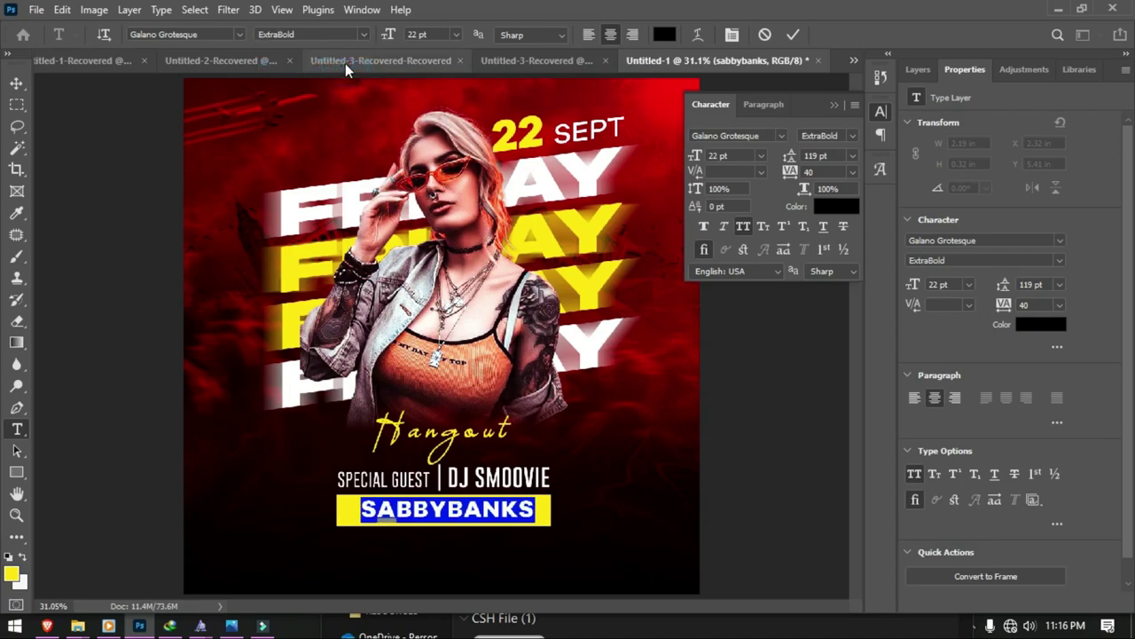
click(792, 34)
key(v)
drag(518, 496, 532, 509)
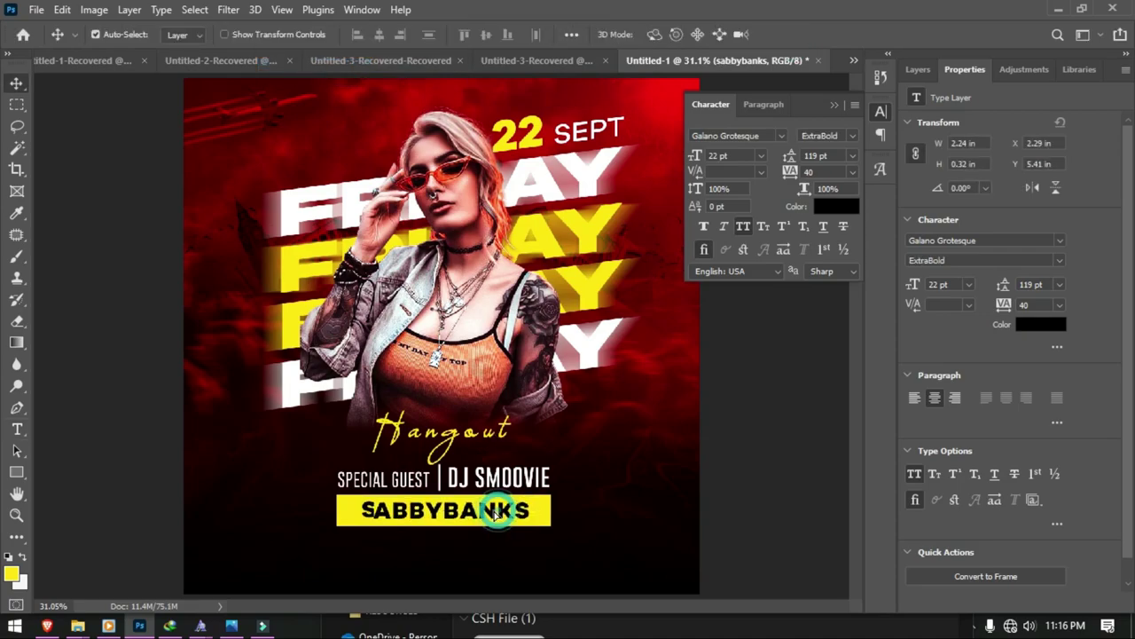
Step: Scale the SPECIAL GUEST line down to about 85%
click(532, 484)
key(ctrl)
key(ctrl+t)
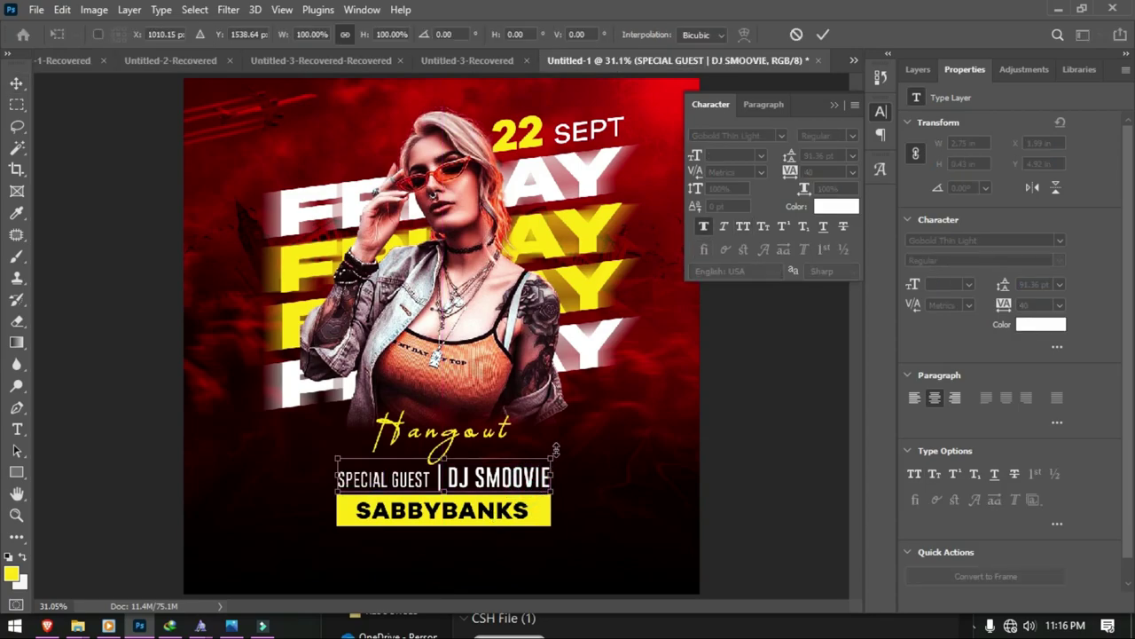
drag(552, 453, 543, 462)
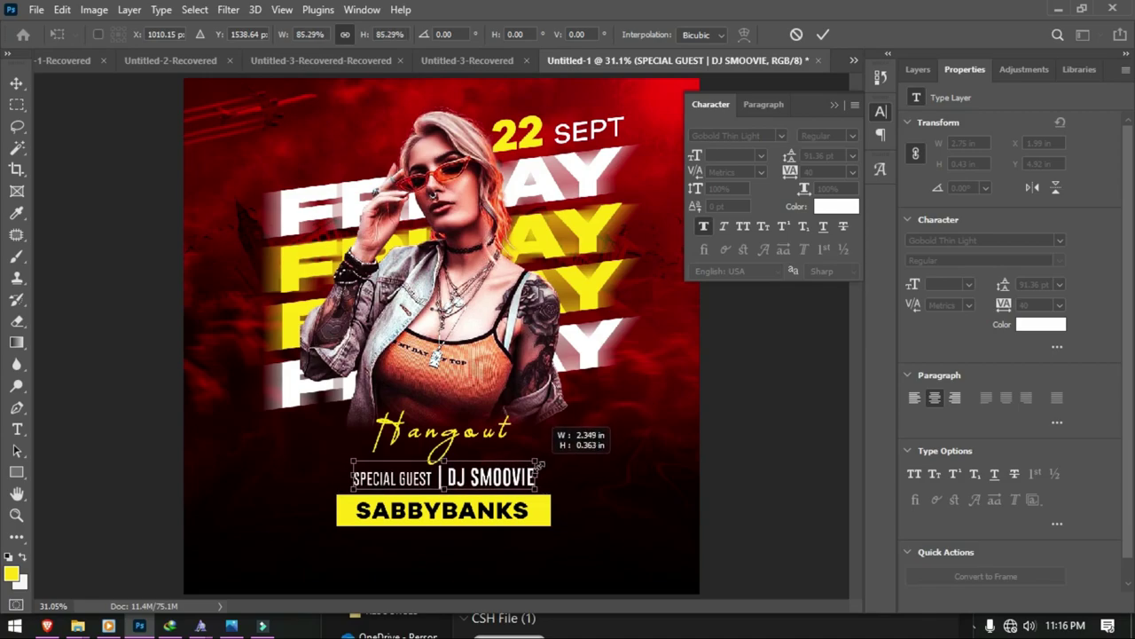
drag(543, 462, 540, 464)
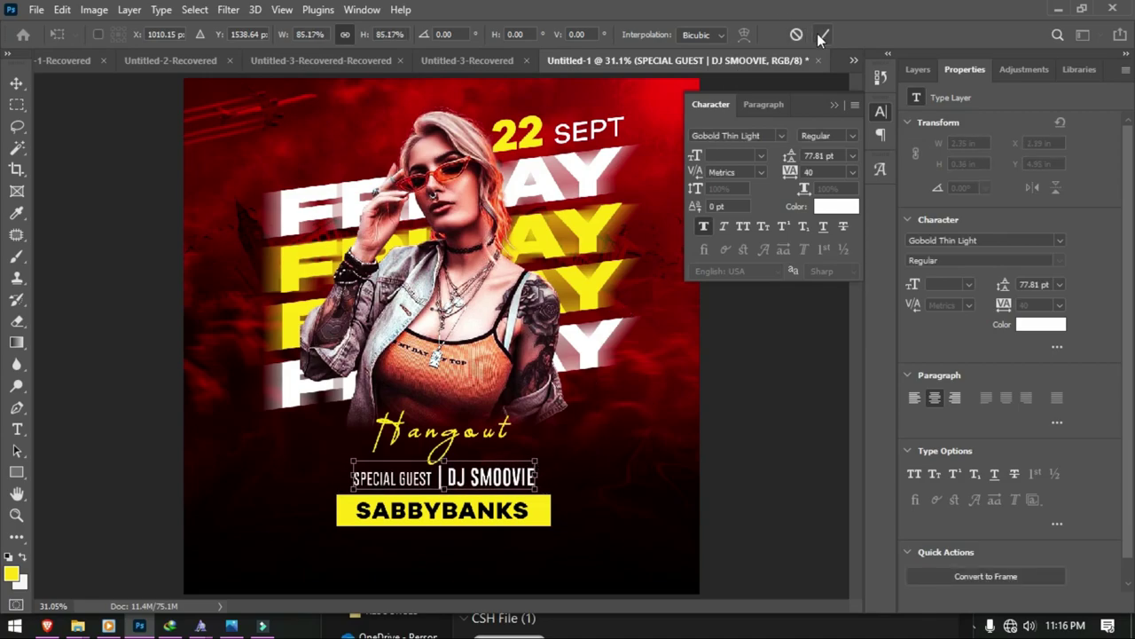
click(822, 33)
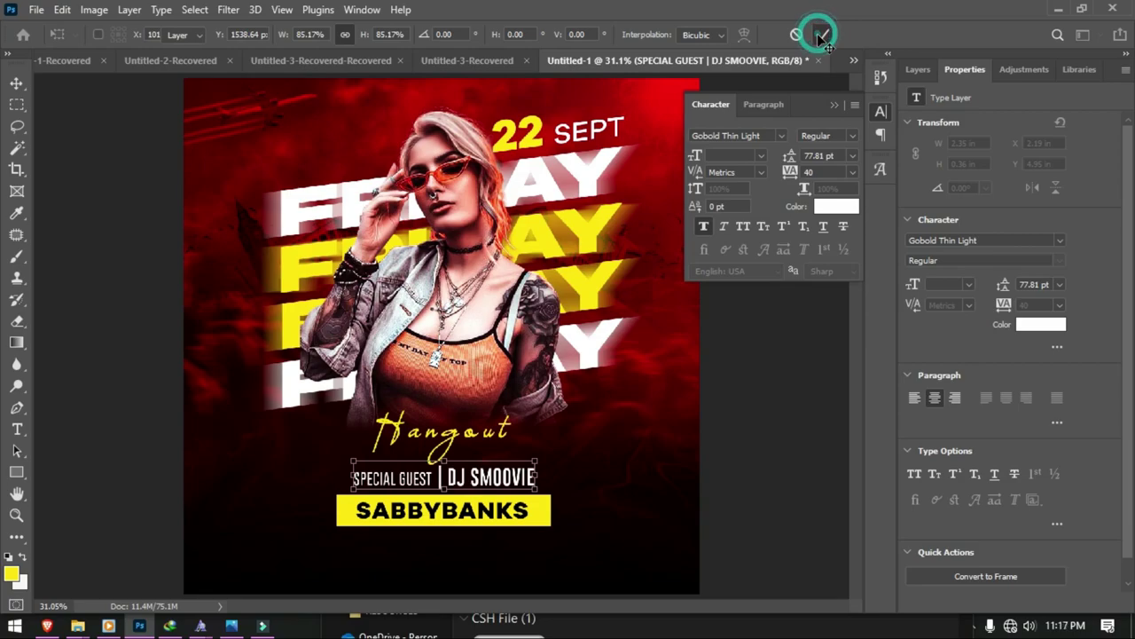
Step: Narrow the yellow bar to about 2.47 in wide to match the guest line
click(539, 515)
key(ctrl+t)
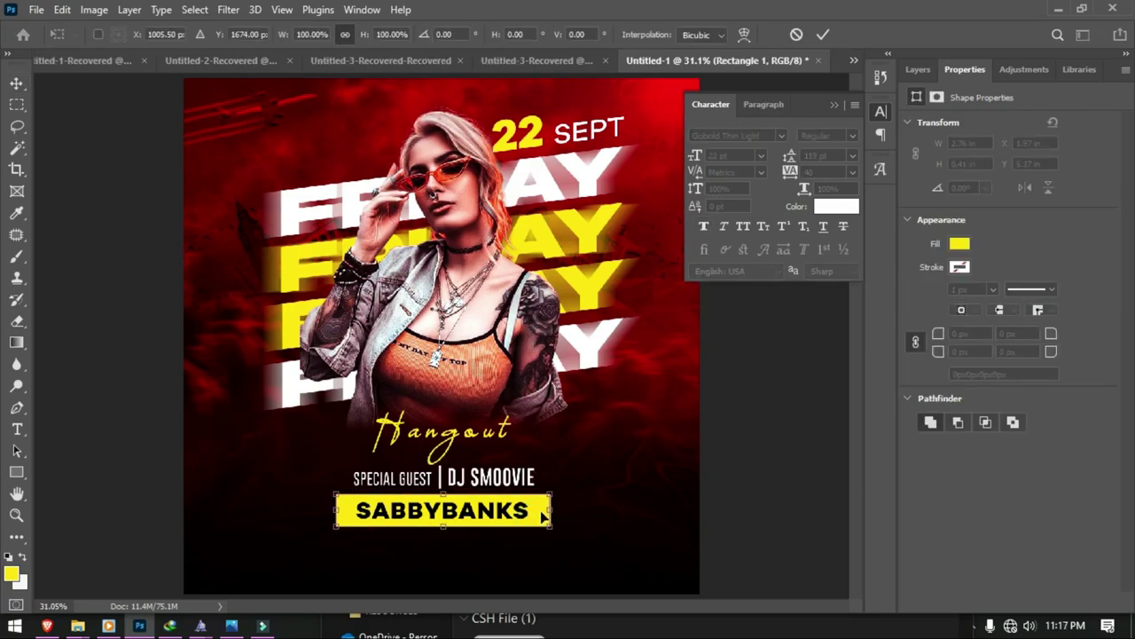
drag(554, 506, 531, 511)
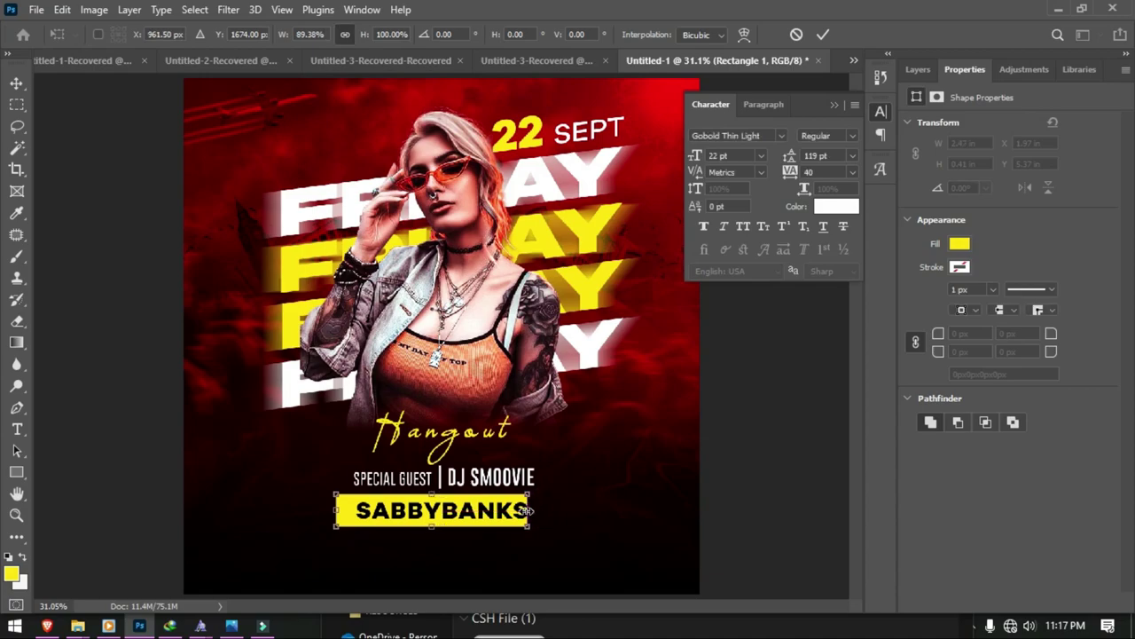
click(820, 33)
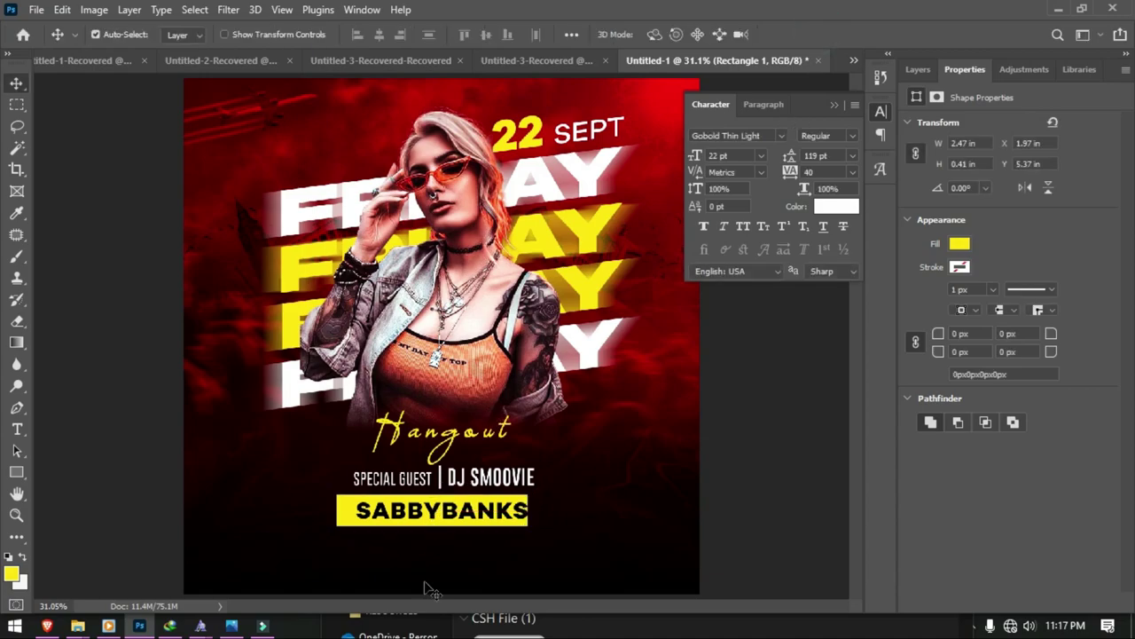
drag(436, 561, 435, 502)
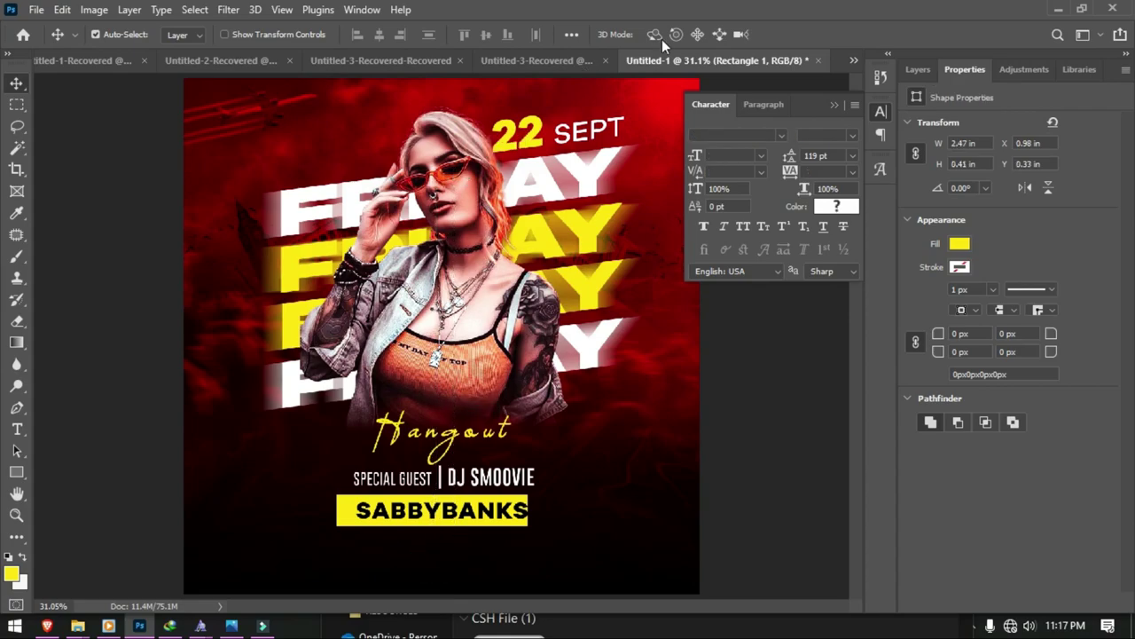
Step: Centre the selected elements horizontally and shrink the SABBYBANKS bar and its text
click(379, 35)
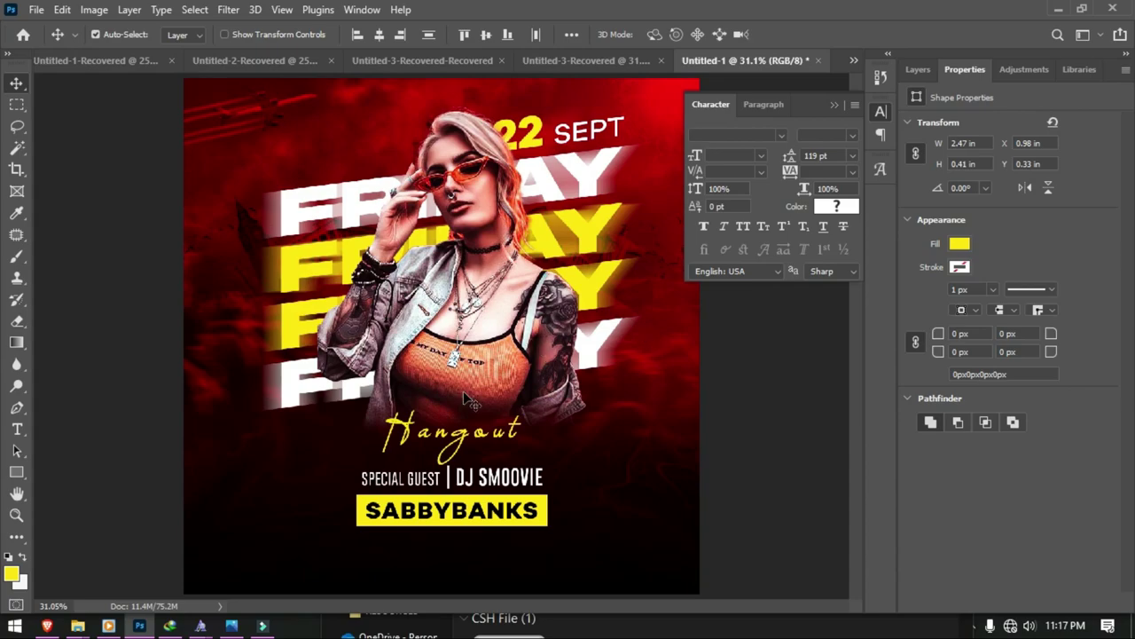
mouse_move(503, 550)
mouse_down()
mouse_move(463, 516)
mouse_move(450, 525)
mouse_move(460, 521)
mouse_up()
key(ctrl+t)
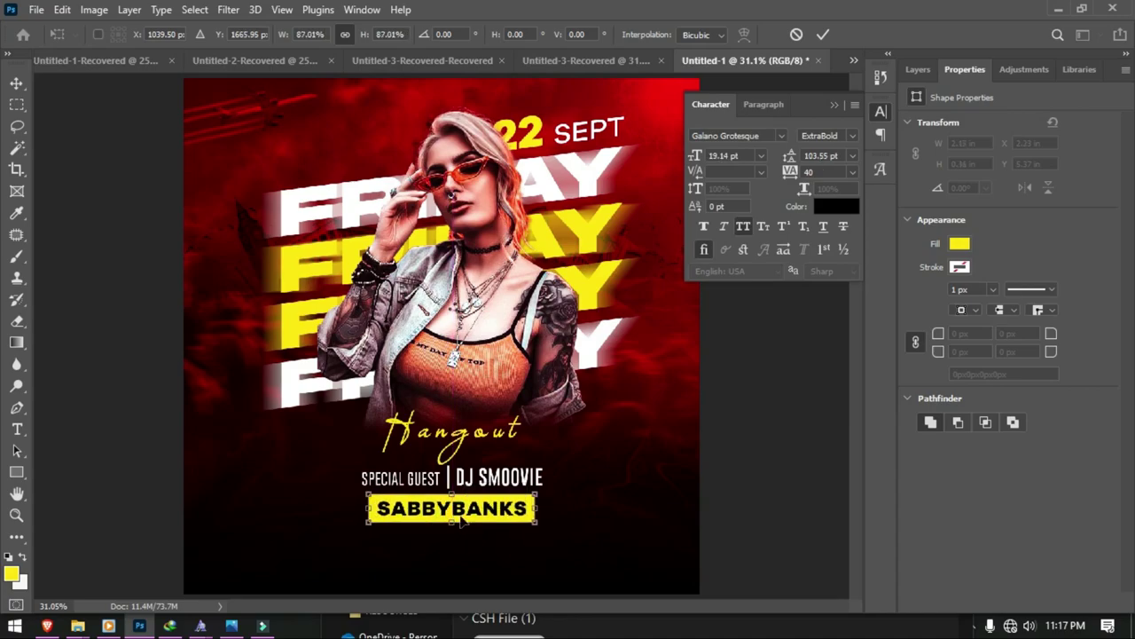
click(823, 35)
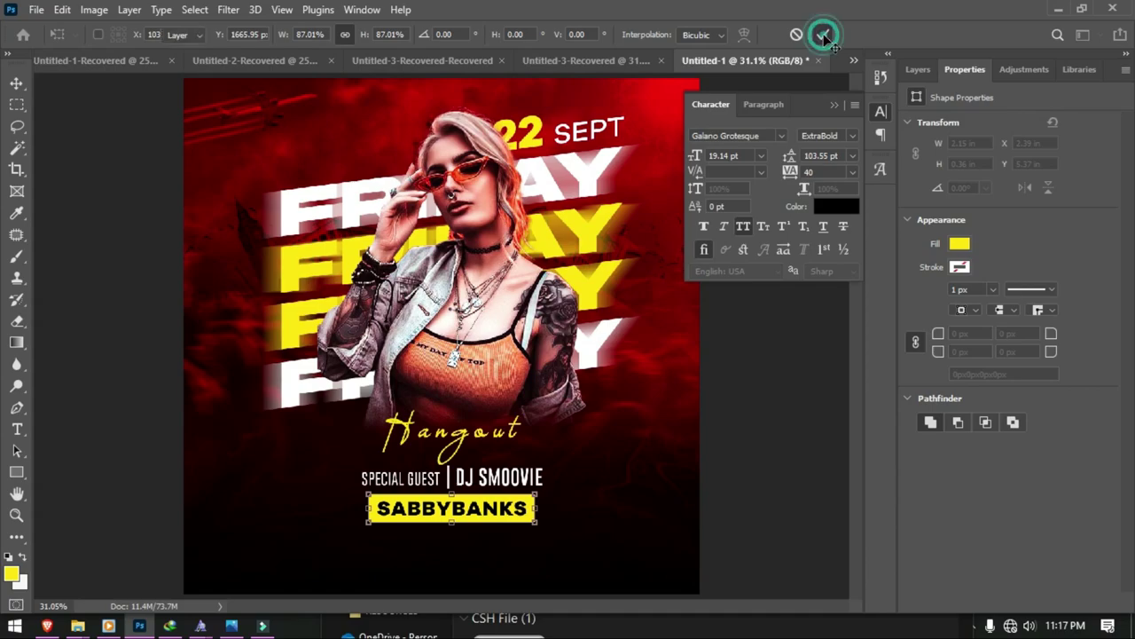
click(525, 479)
Step: Shrink the guest line slightly, then move it and the SABBYBANKS bar up into place
key(ctrl+t)
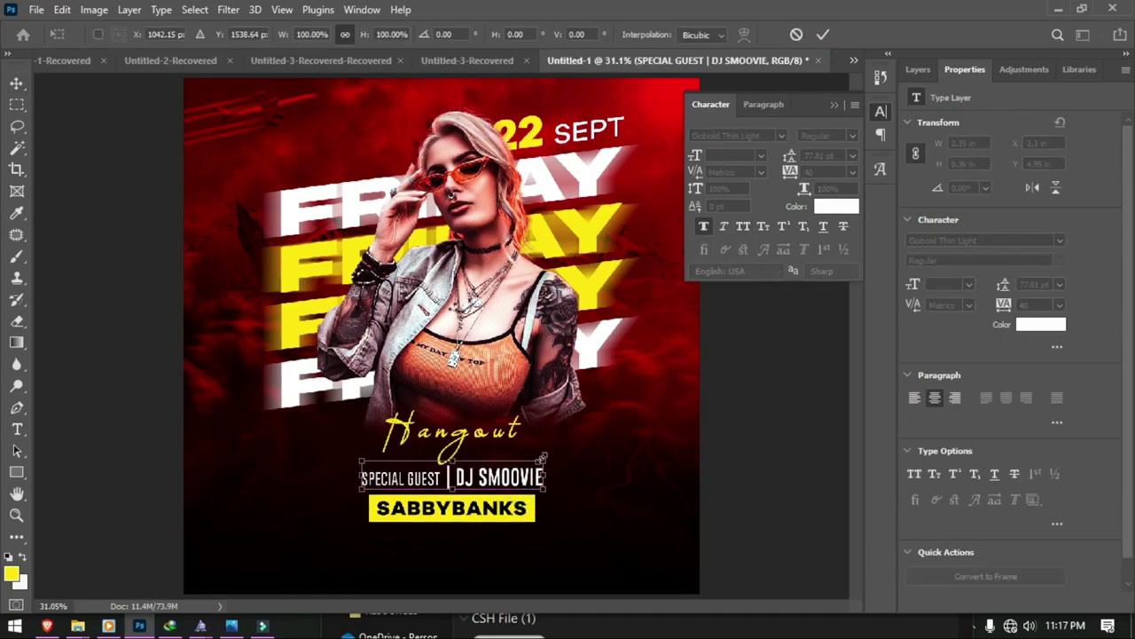
drag(545, 455, 537, 463)
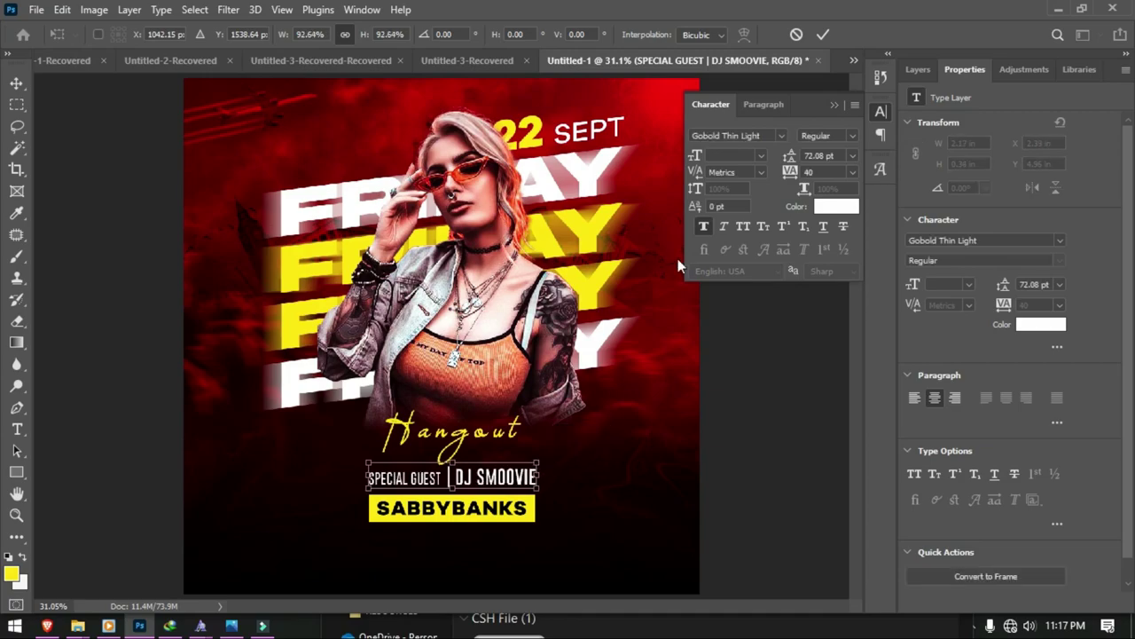
click(829, 38)
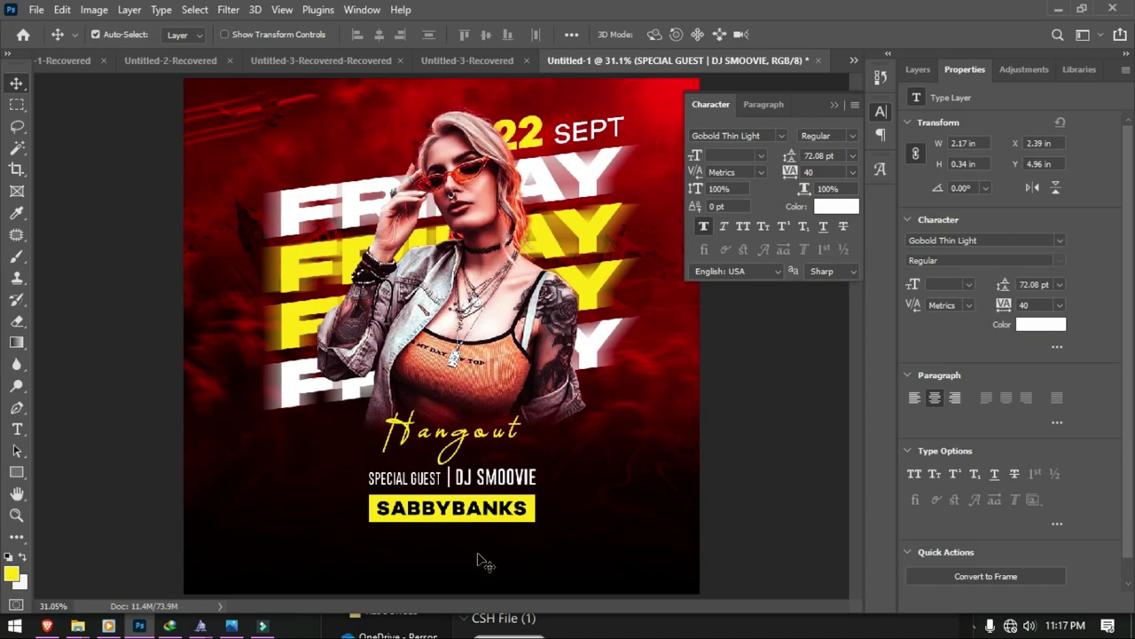
drag(477, 557, 410, 479)
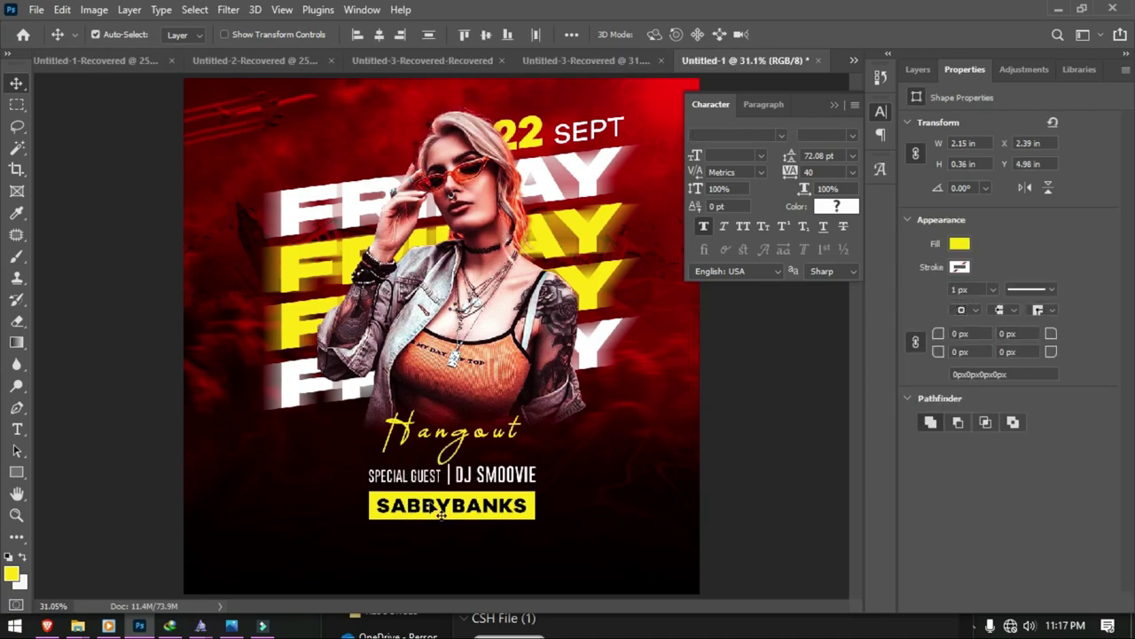
drag(492, 567, 430, 507)
key(Up)
key(Up)
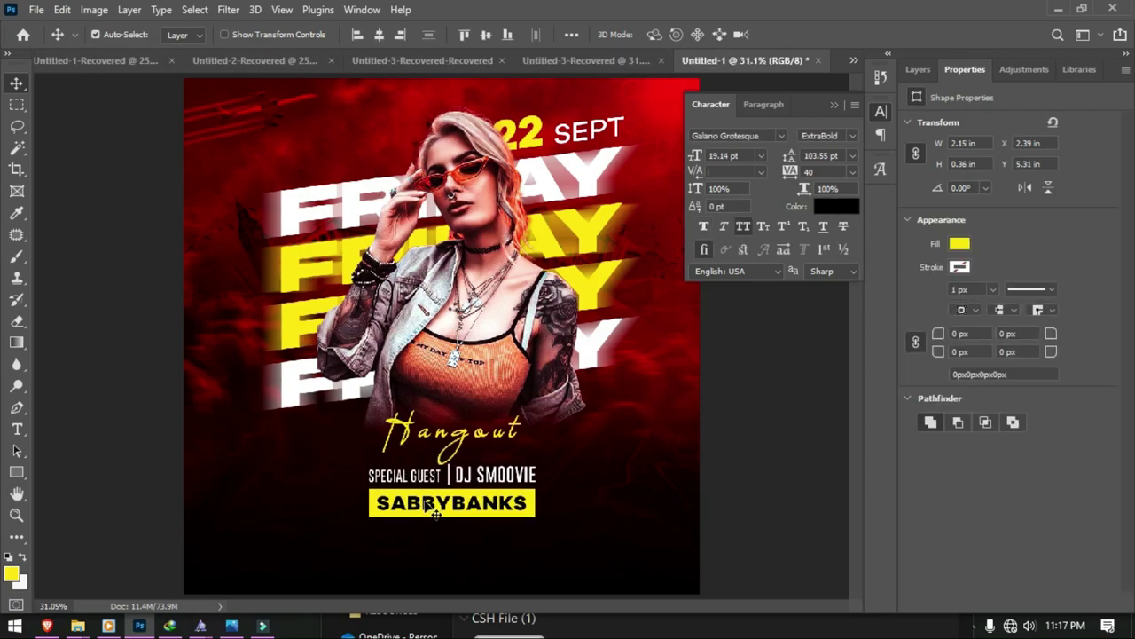
key(Up)
key(Up)
key(Down)
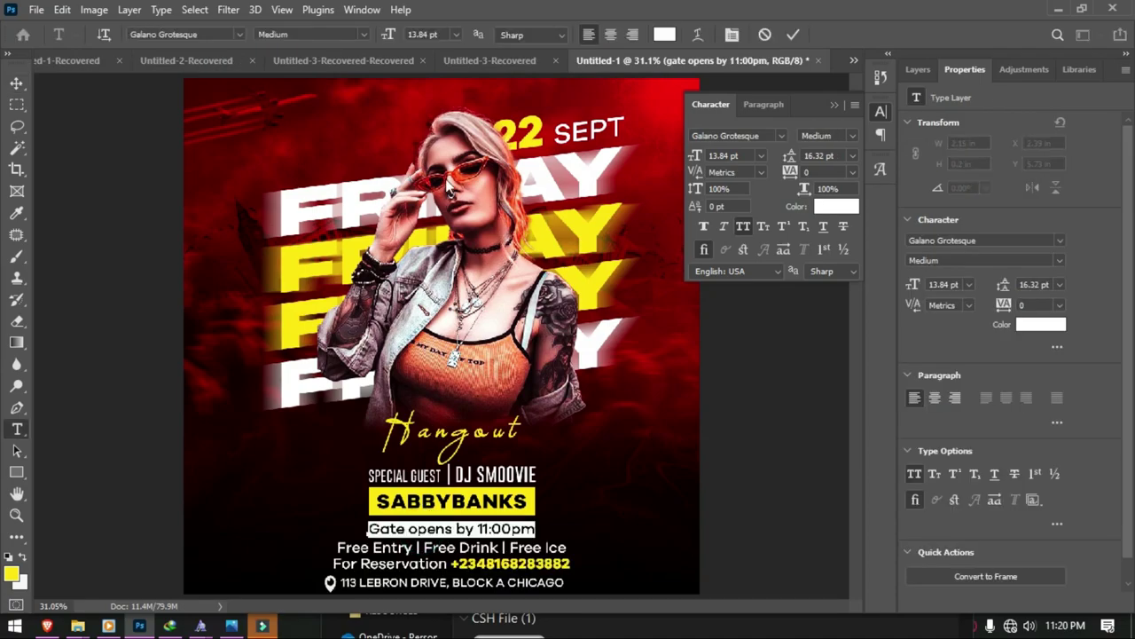
Step: Reduce the 'Gate opens by 11:00pm' line to 12 pt
click(446, 33)
text(13)
key(Return)
text(12)
key(Return)
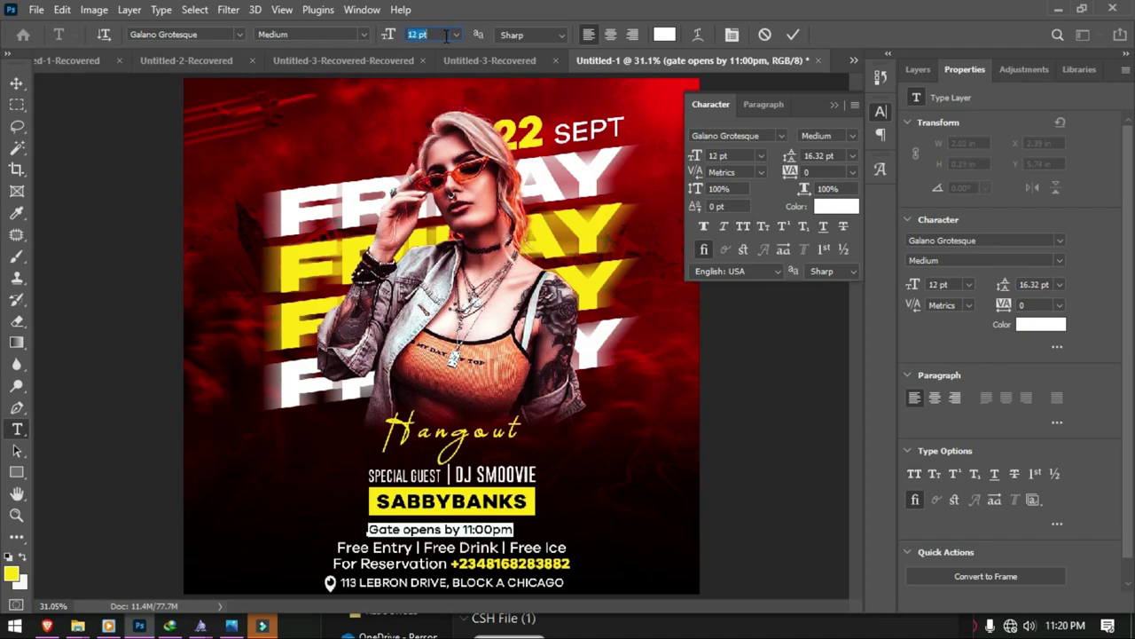
click(19, 84)
Step: Reduce the 'Free Entry | Free Drink | Free Ice' line to 11 pt
double_click(453, 550)
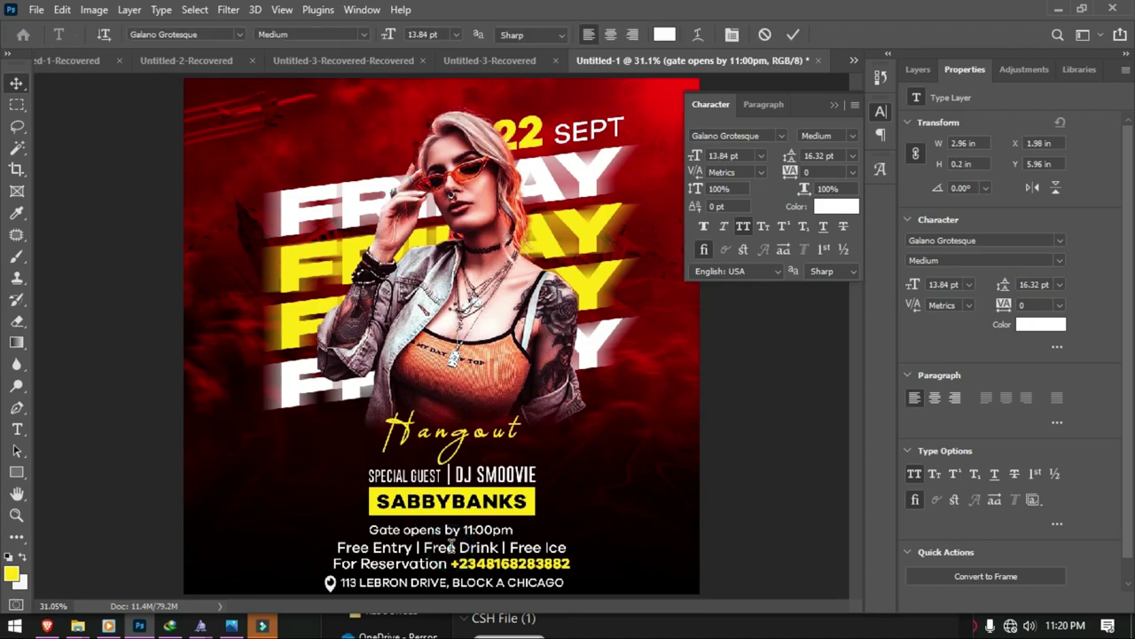
click(435, 33)
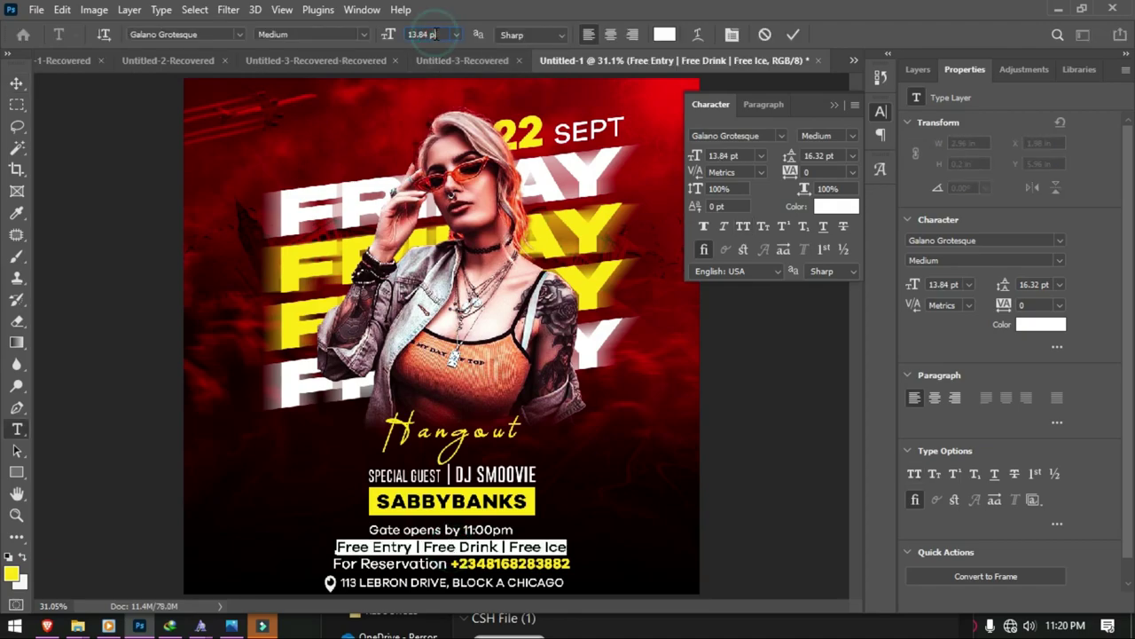
text(12)
key(Return)
key(Down)
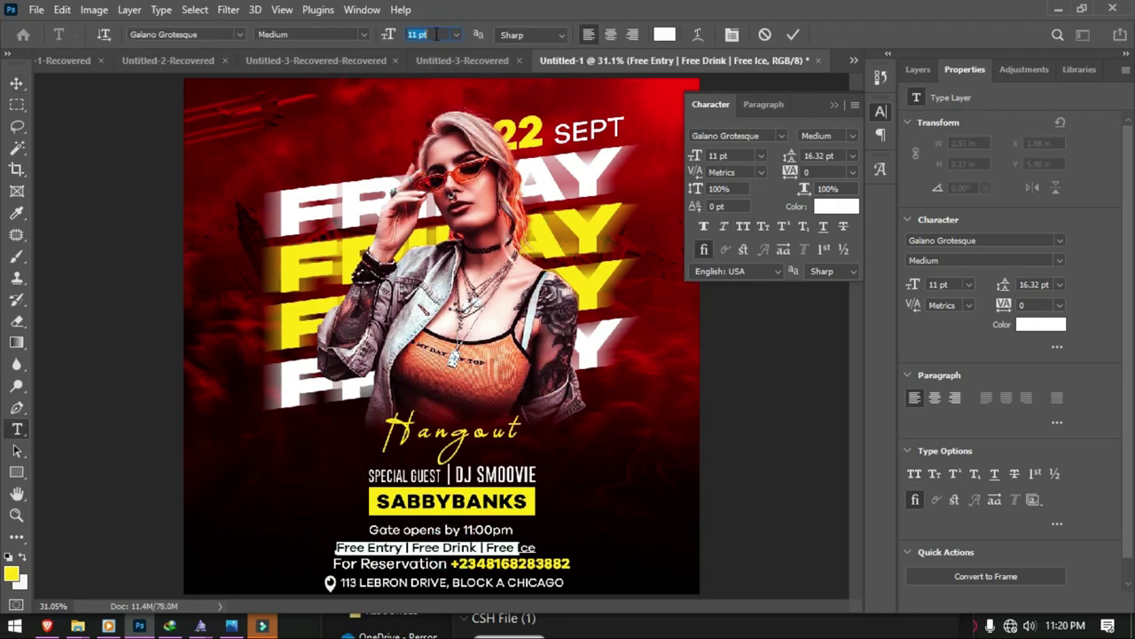
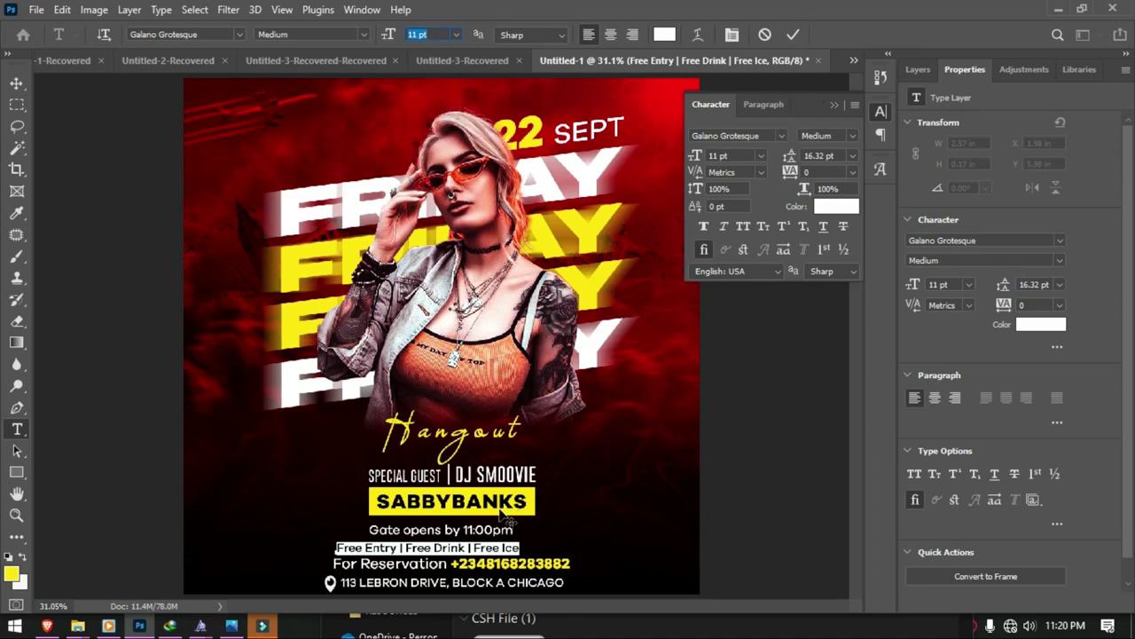
Step: Commit the free-entry line's new size and set the 'Gate opens by 11:00pm' line to 11 pt
click(793, 33)
key(v)
double_click(450, 529)
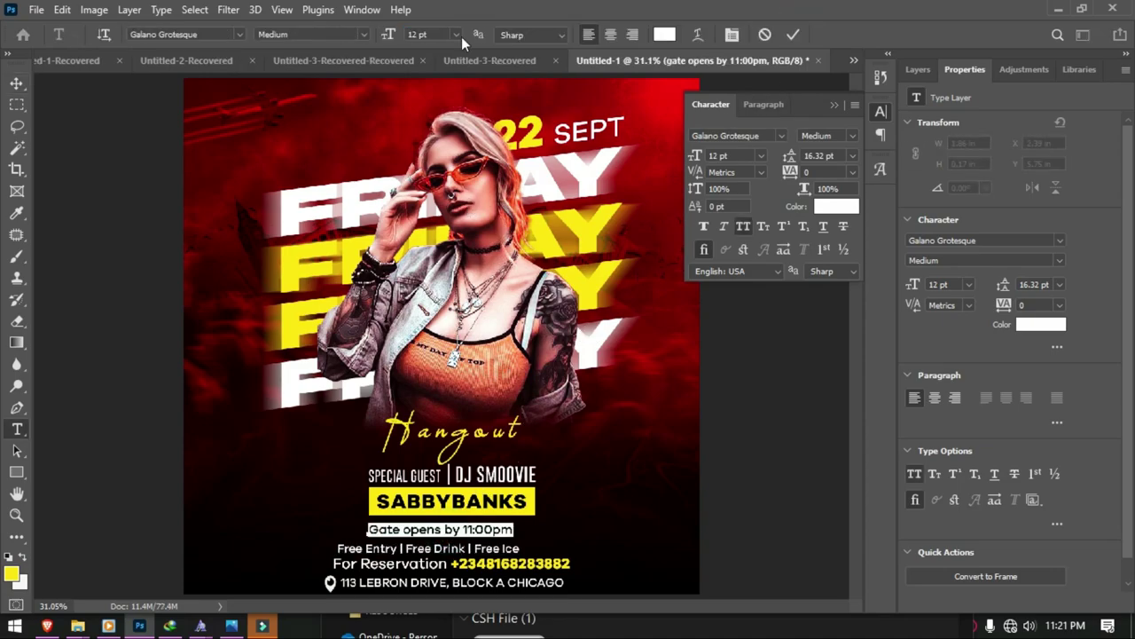
click(441, 34)
key(Down)
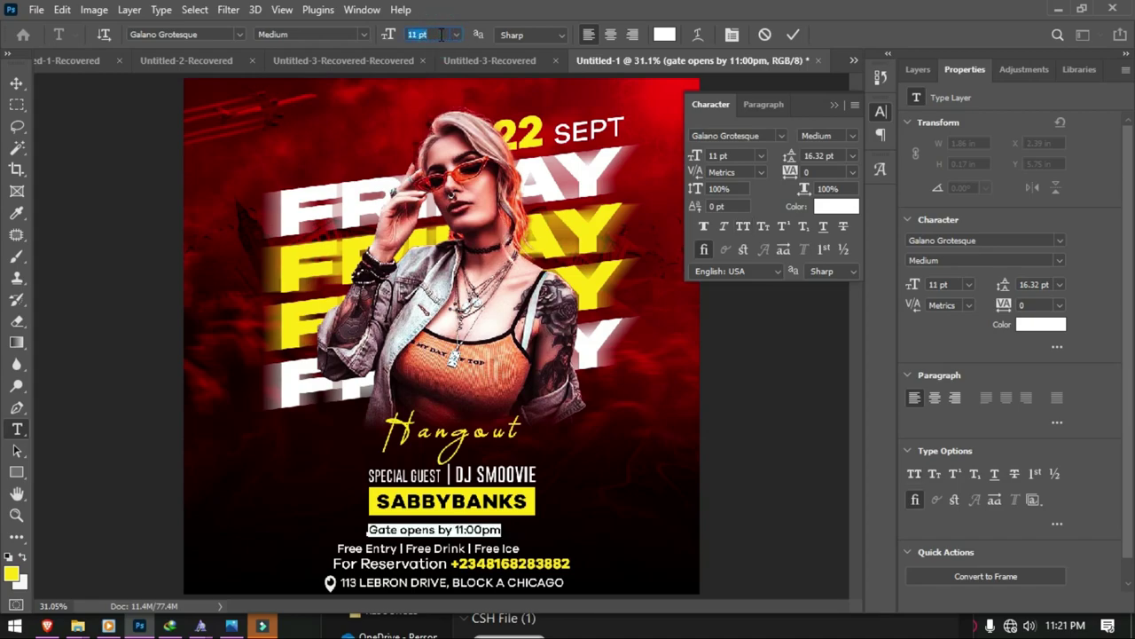
click(793, 34)
key(v)
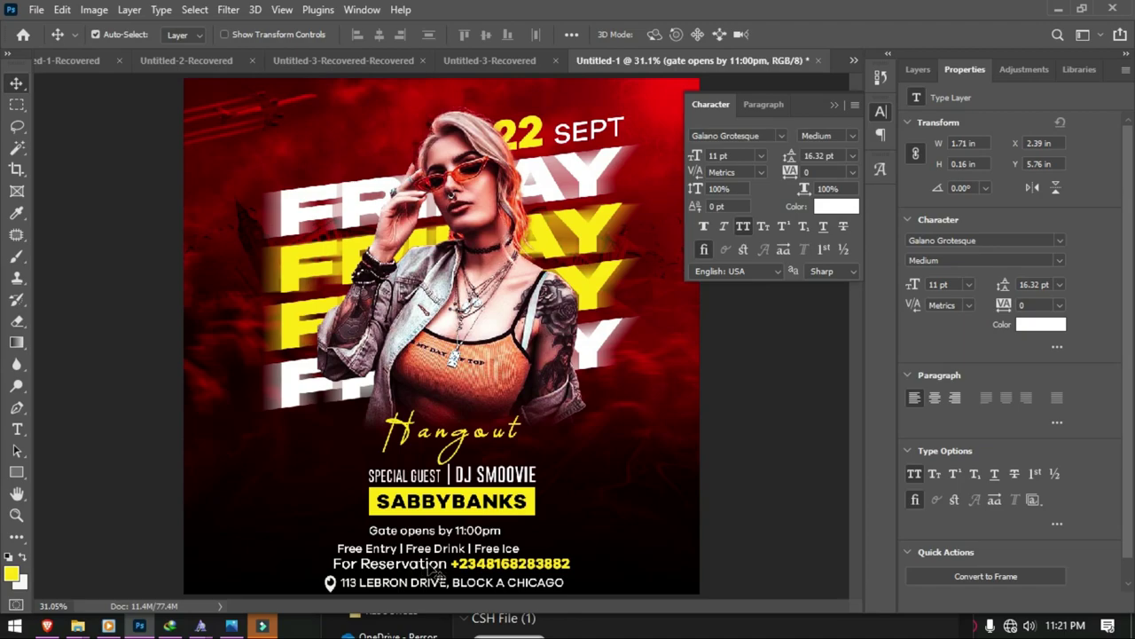
Step: Reduce the reservation line to 11 pt and commit it
double_click(440, 566)
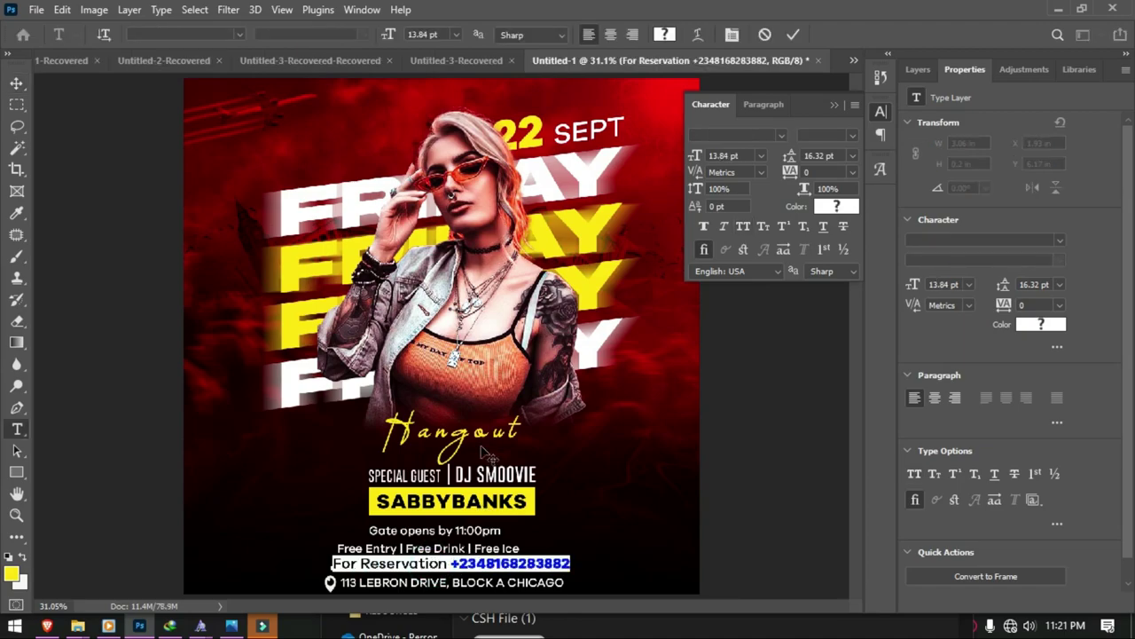
click(439, 34)
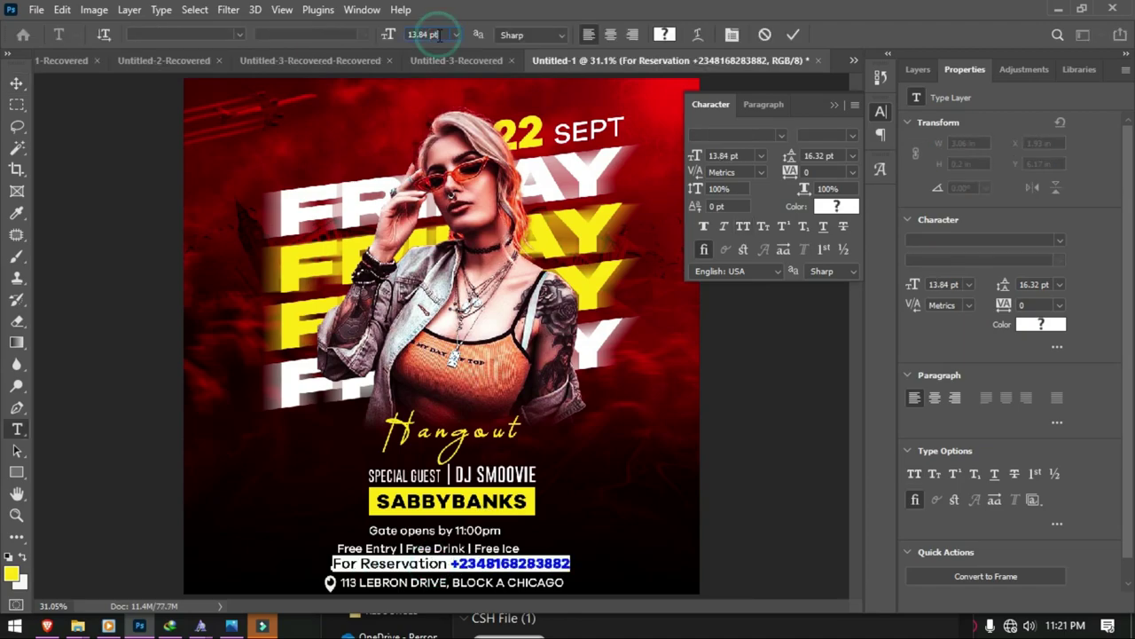
key(Down)
key(Down)
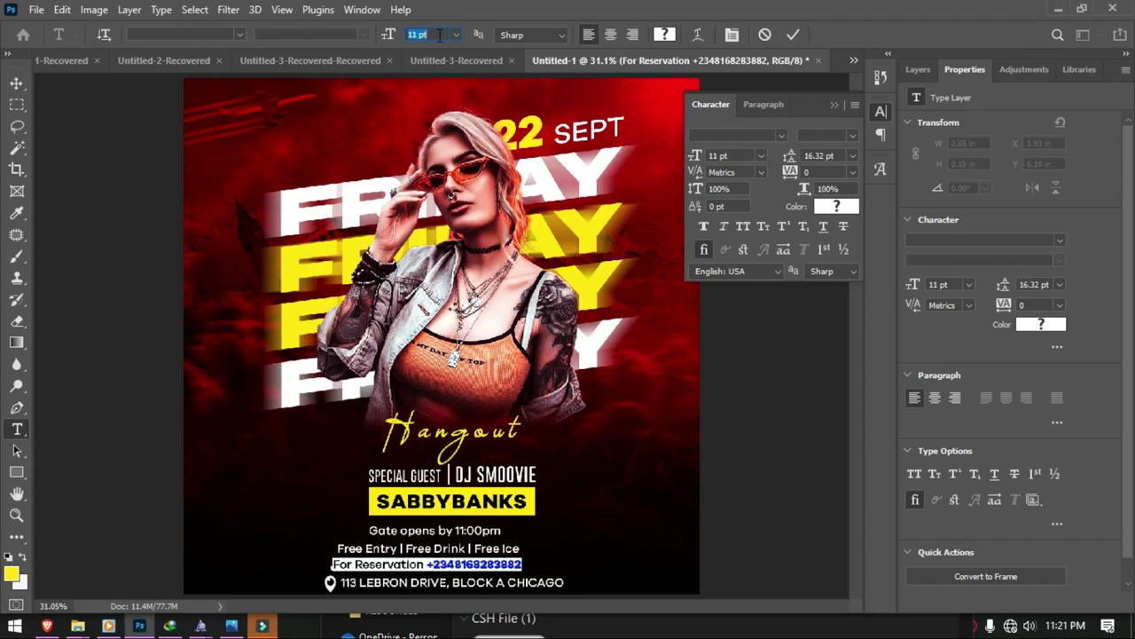
click(794, 35)
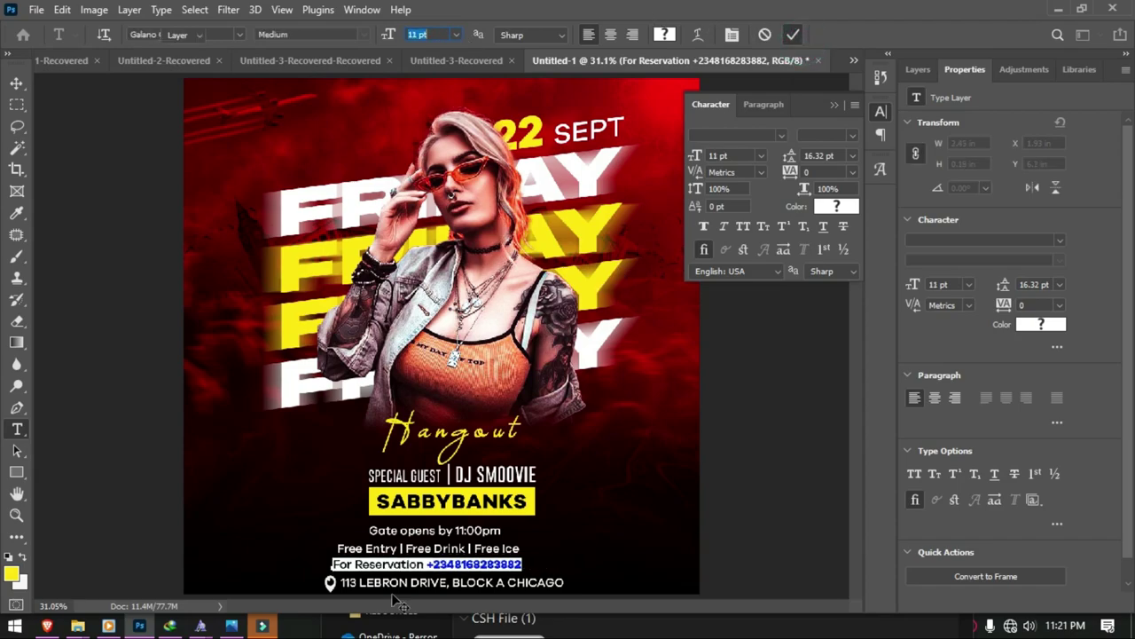
key(v)
Step: Reduce the address line to 10 pt, commit it, and zoom out to view the flyer
double_click(427, 583)
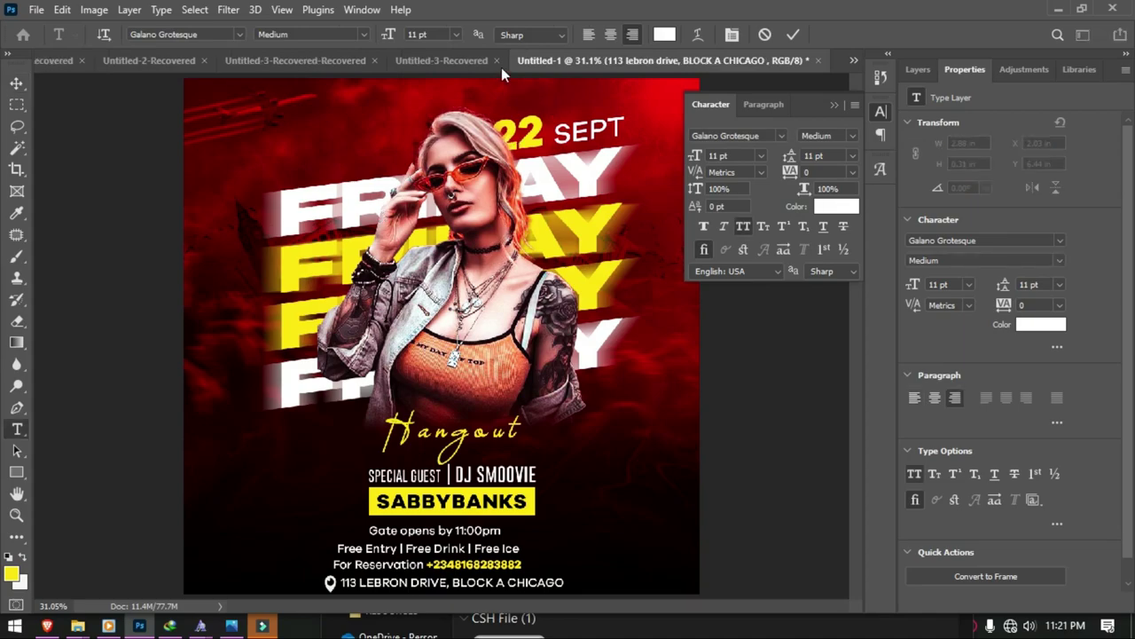
click(432, 34)
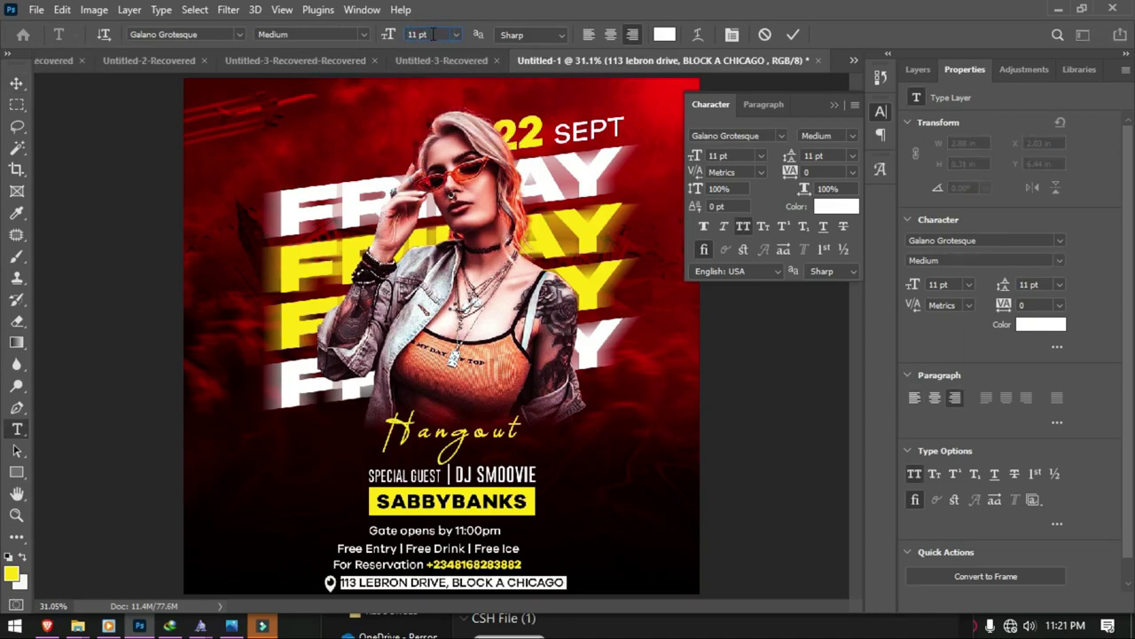
key(Down)
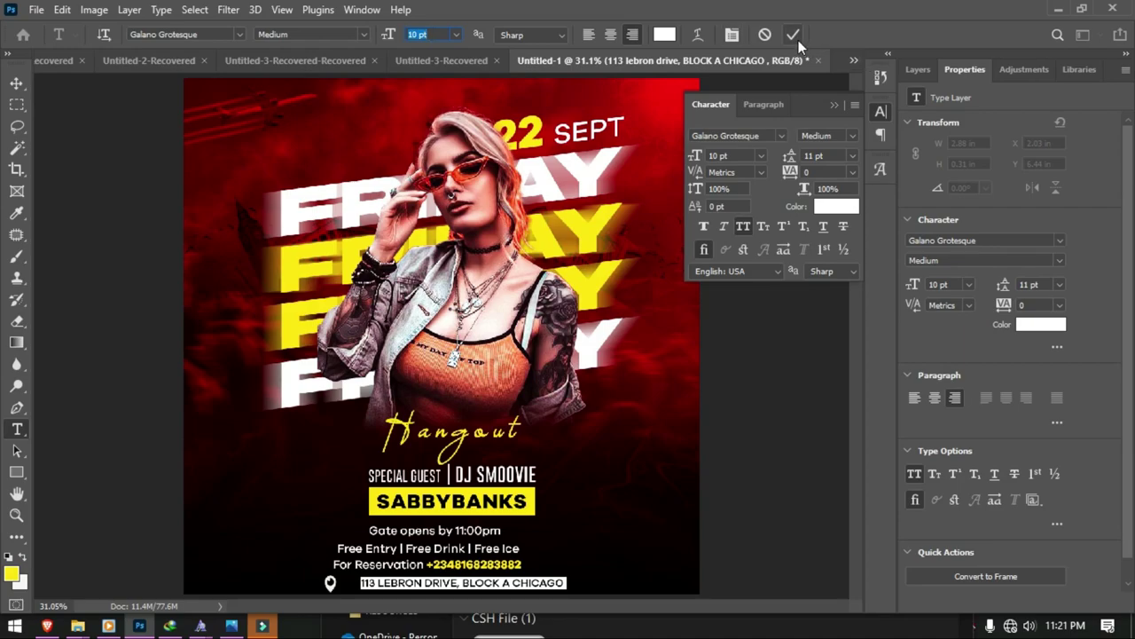
click(793, 36)
key(v)
key(ctrl+minus)
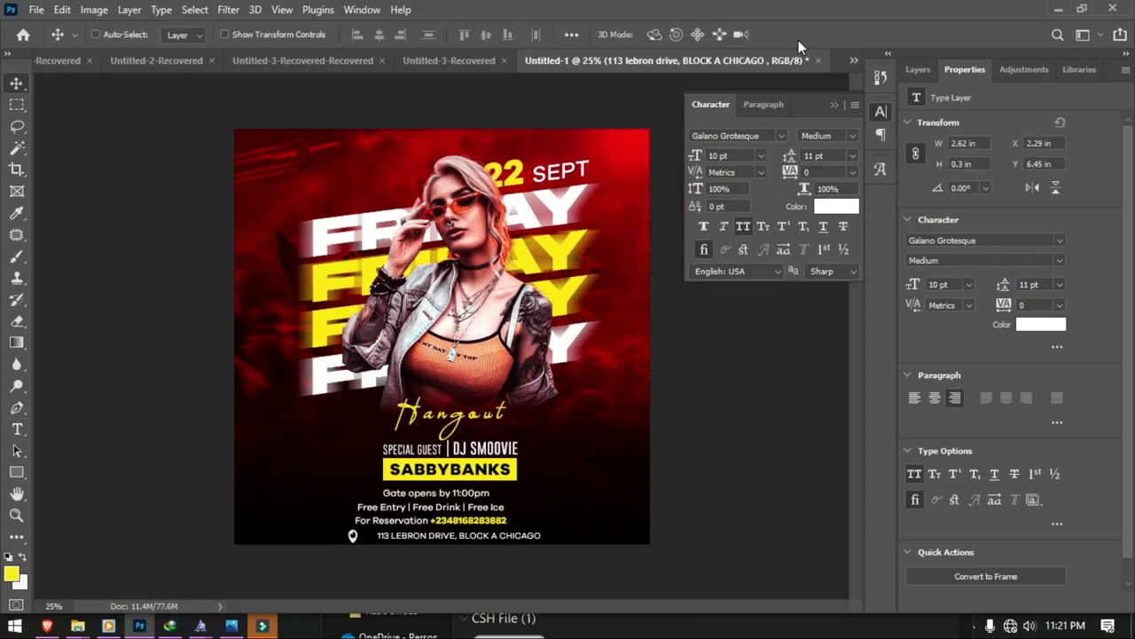
Step: Select the bottom info text lines, align their horizontal centres, and nudge them up slightly
key(ctrl)
mouse_move(432, 543)
mouse_down()
mouse_move(465, 131)
mouse_move(450, 153)
mouse_up()
click(382, 41)
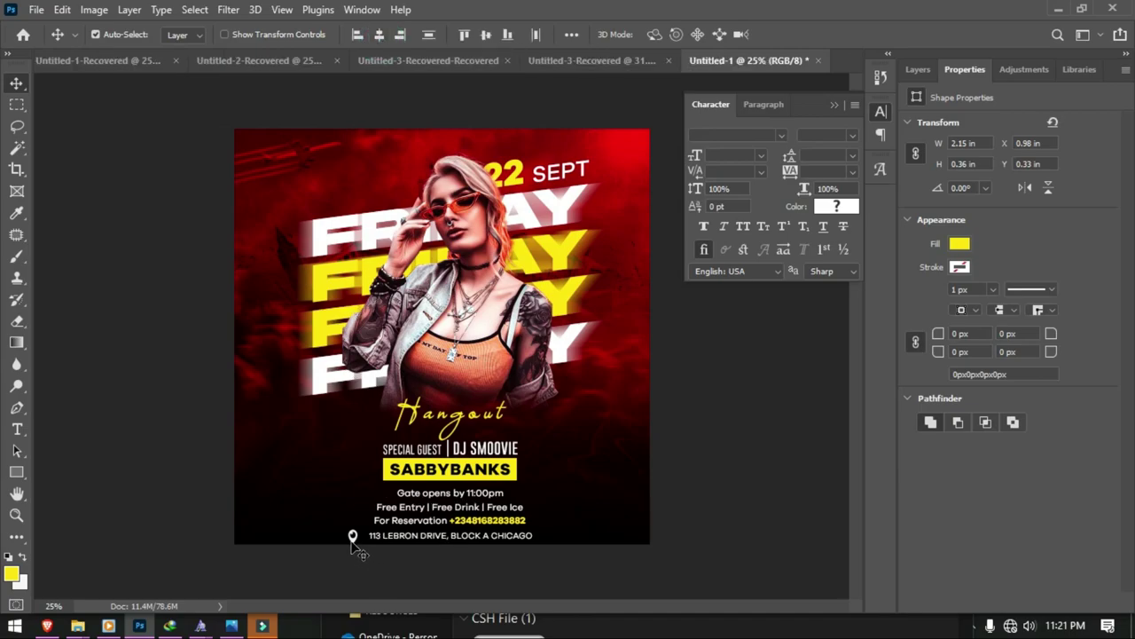
click(425, 540)
key(Up)
Step: Nudge the address line right and up, then re-centre it with the layers above
click(484, 538)
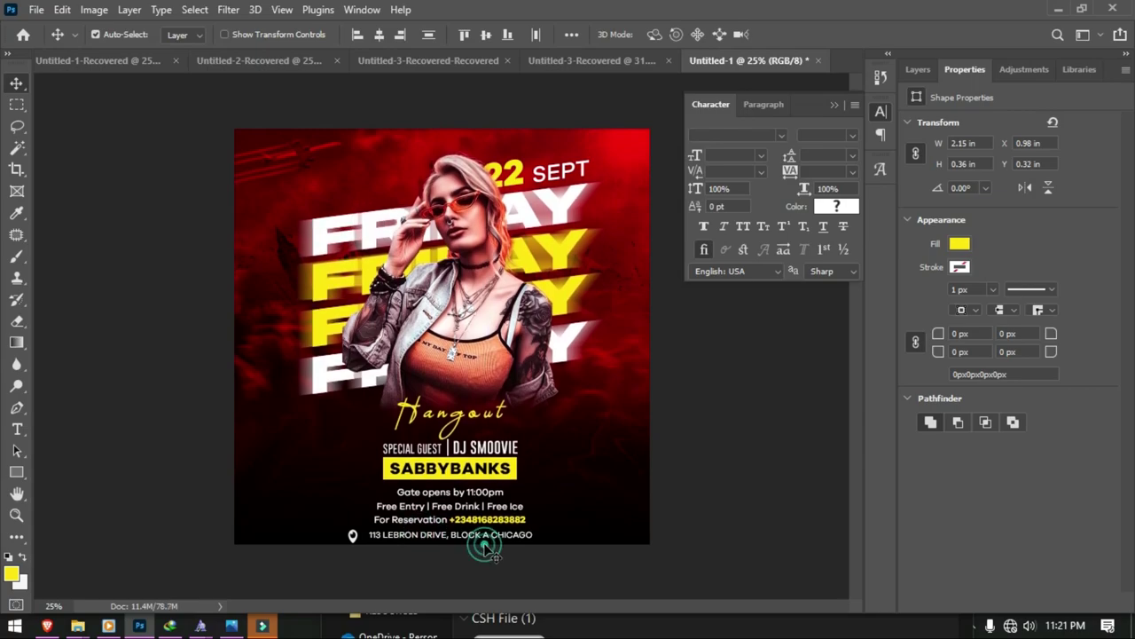
key(Right)
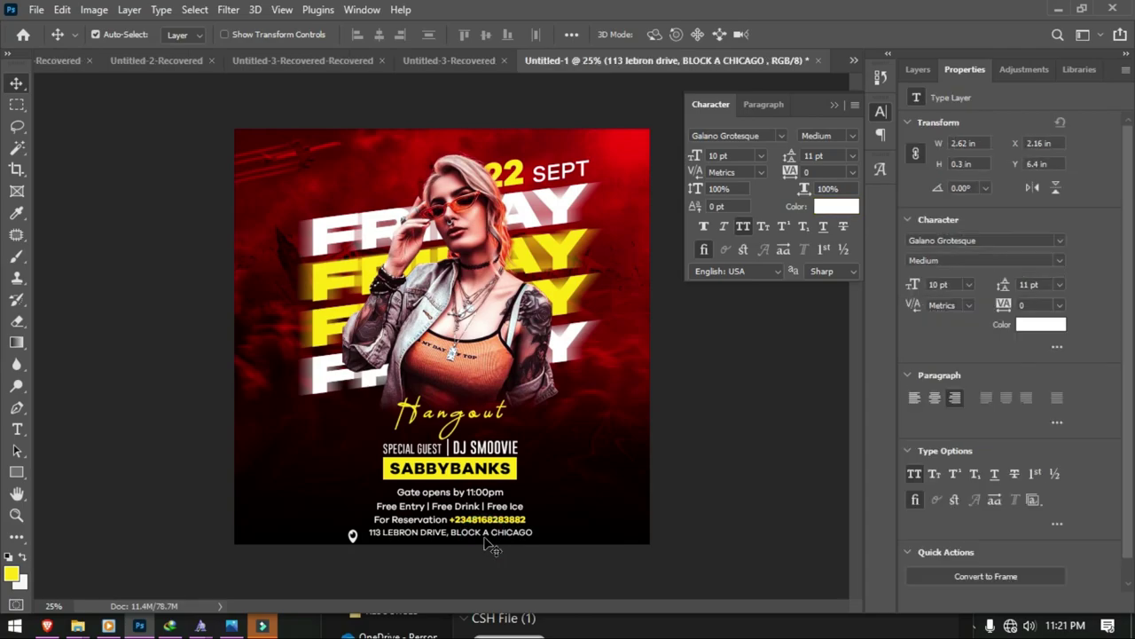
key(Up)
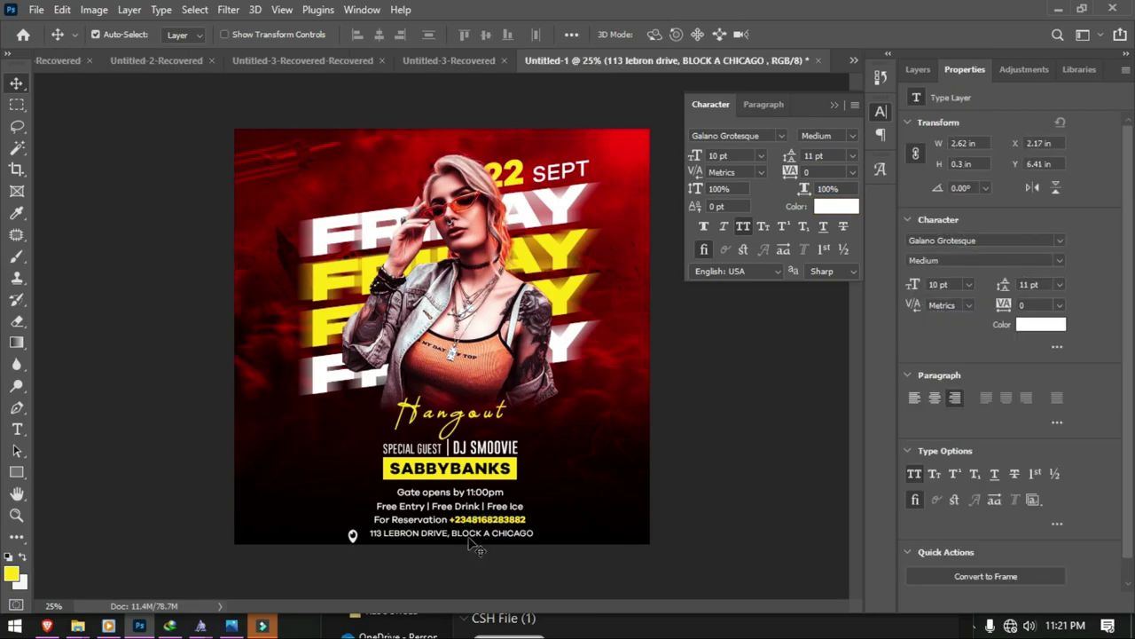
drag(486, 543, 437, 202)
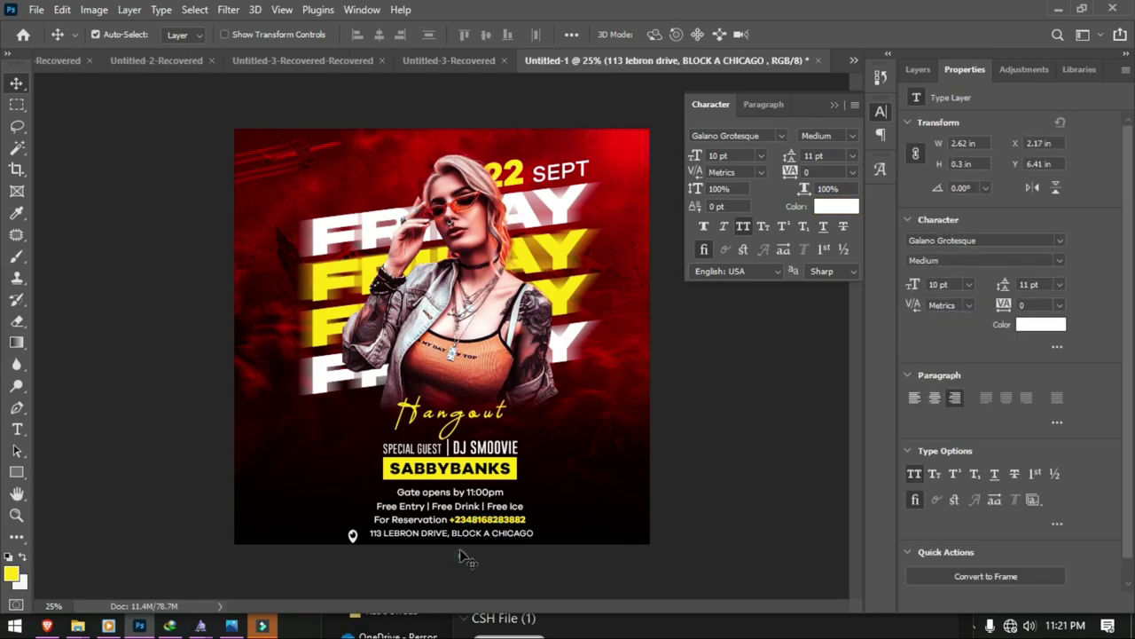
click(379, 34)
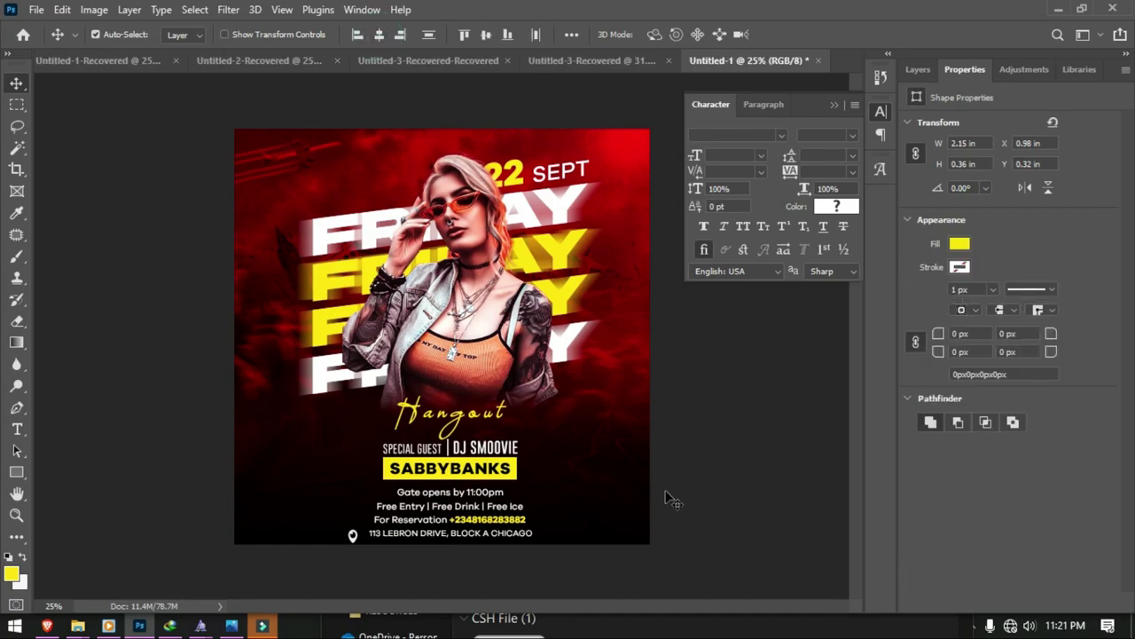
click(715, 497)
scroll(715, 496, up, 1)
key(ctrl)
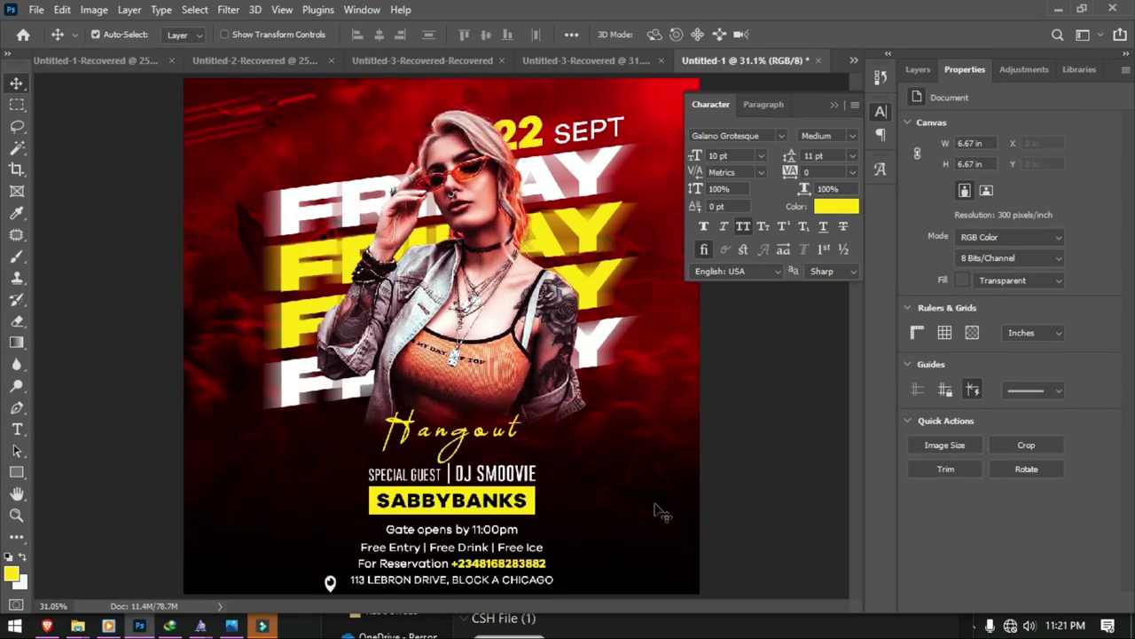
Step: Move the location pin beside the address line and scale it down to 0.11 in wide
click(339, 588)
drag(340, 590, 342, 583)
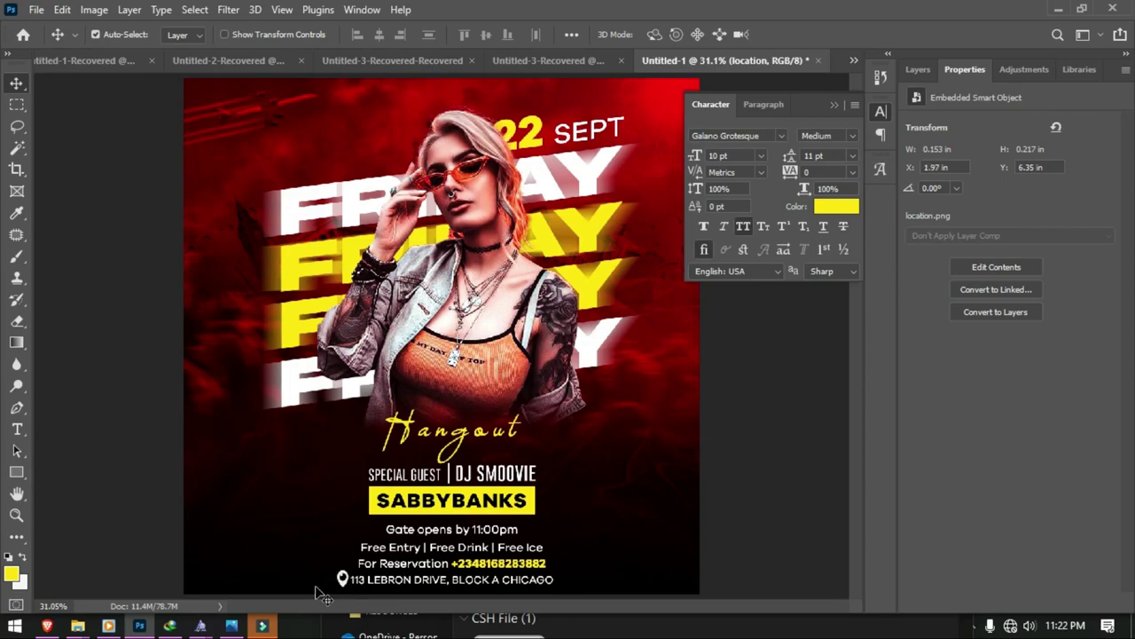
drag(342, 583, 343, 580)
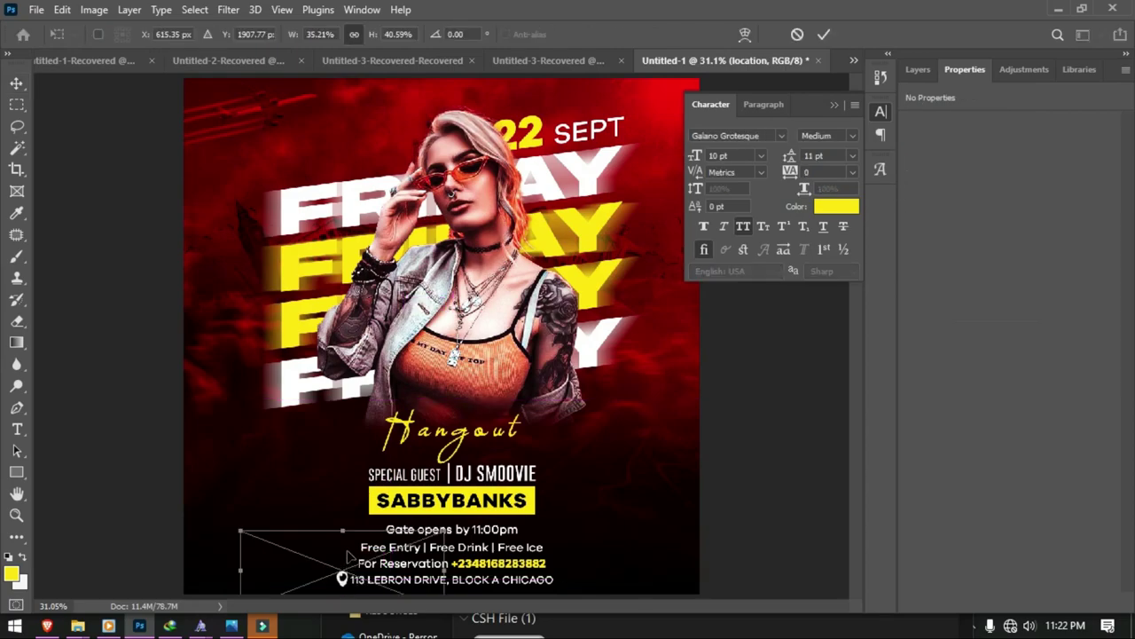
drag(344, 530, 344, 538)
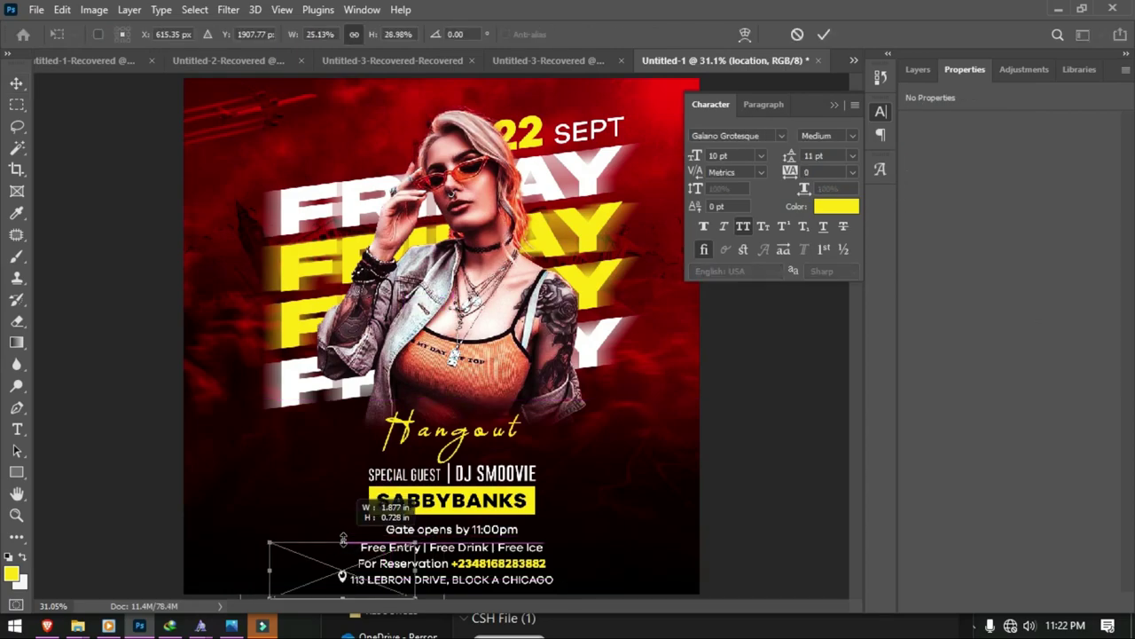
click(825, 35)
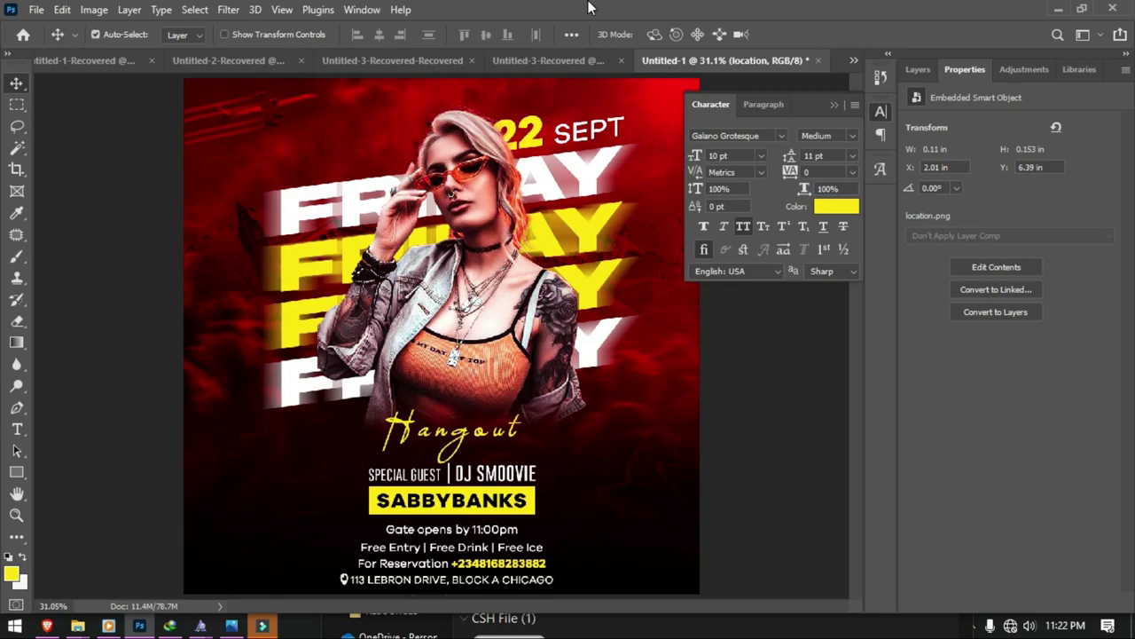
Step: Place image-removebg-preview-10 as an embedded image, scaled to 20.19% in the bottom-right corner
click(37, 9)
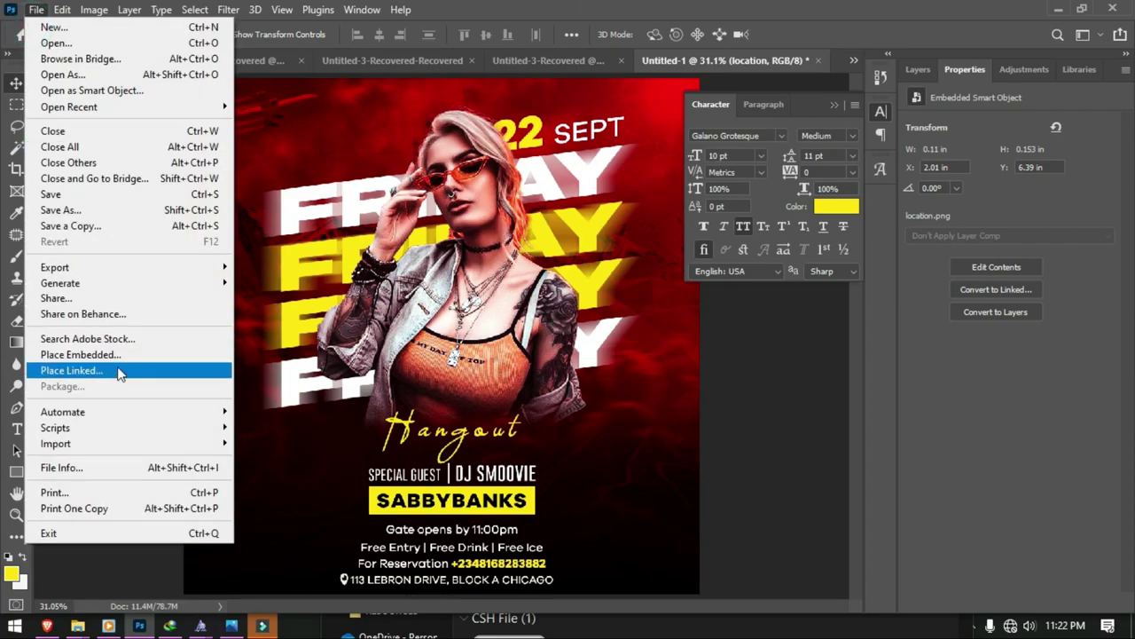
click(118, 361)
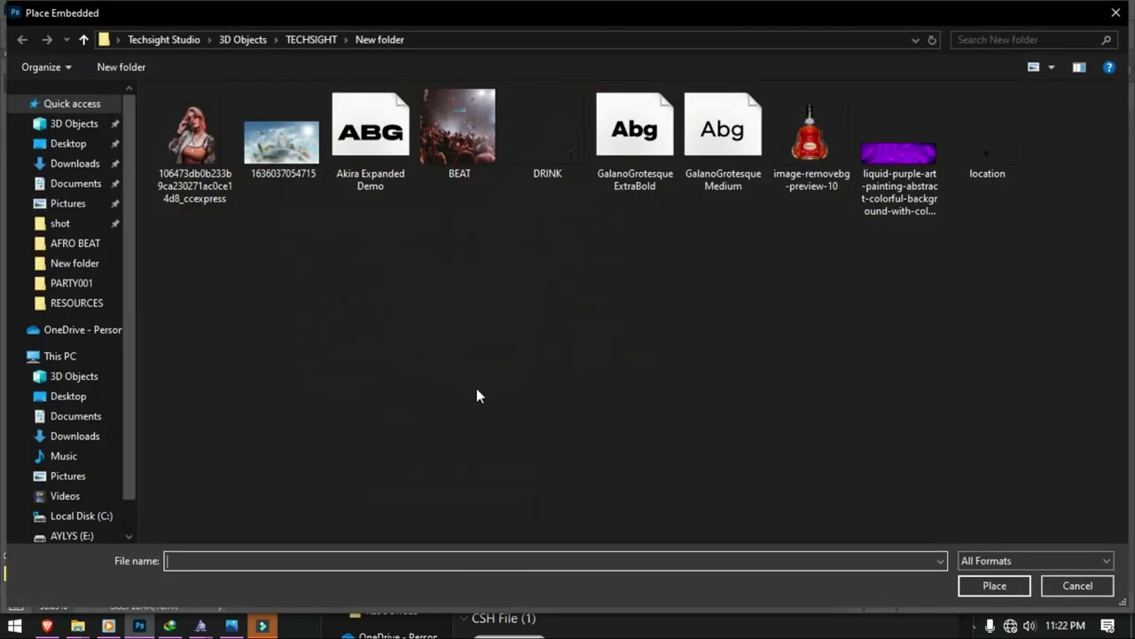
double_click(825, 132)
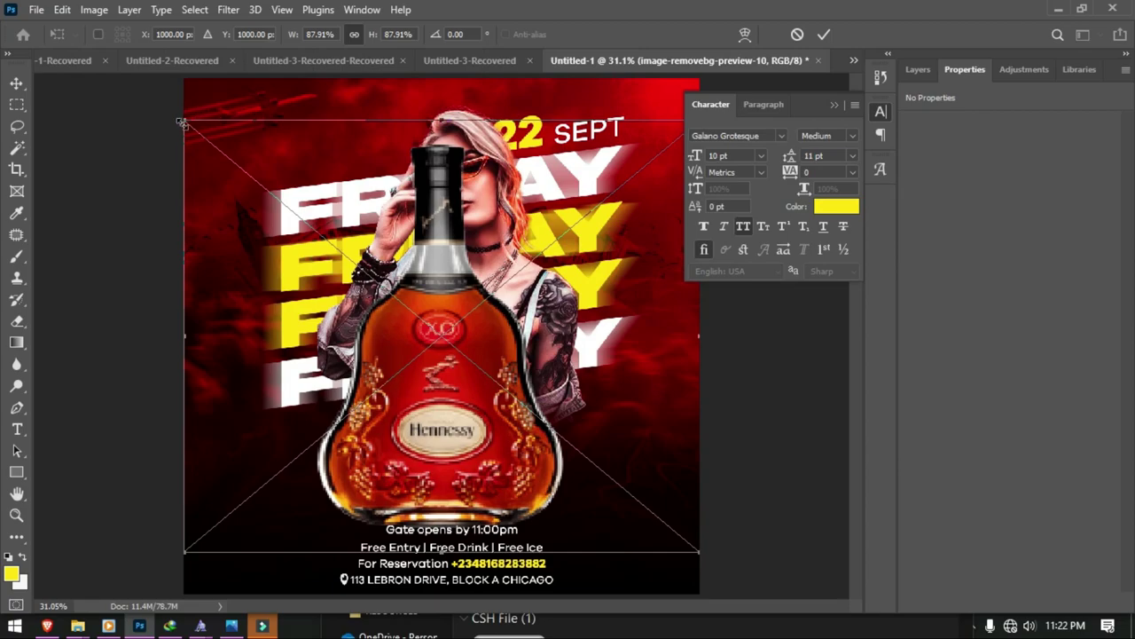
drag(182, 121, 562, 478)
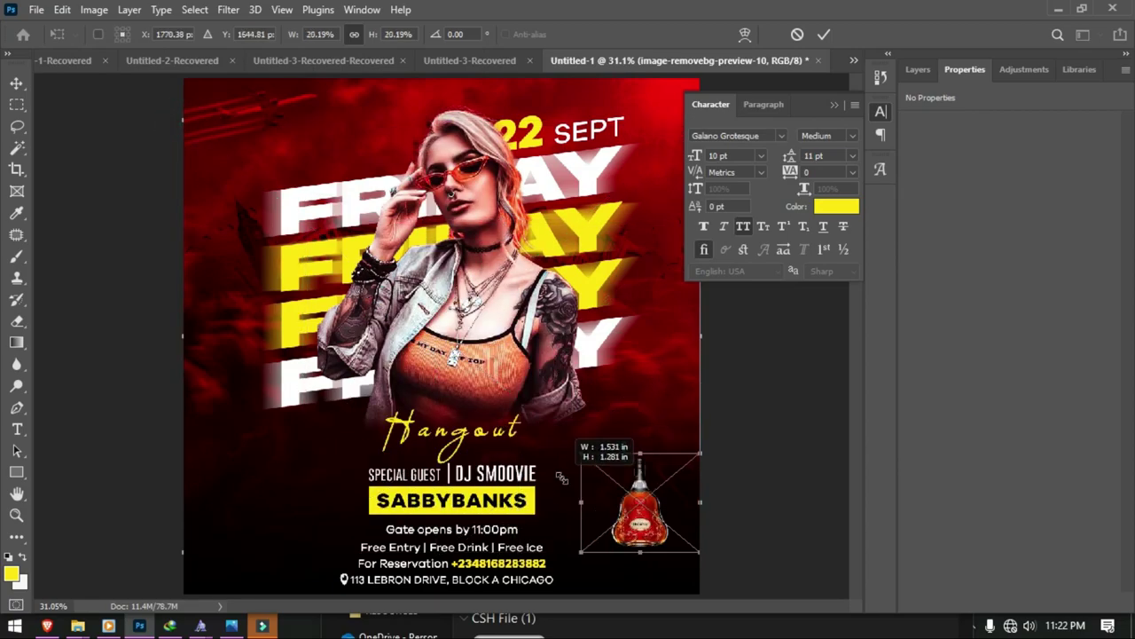
click(914, 69)
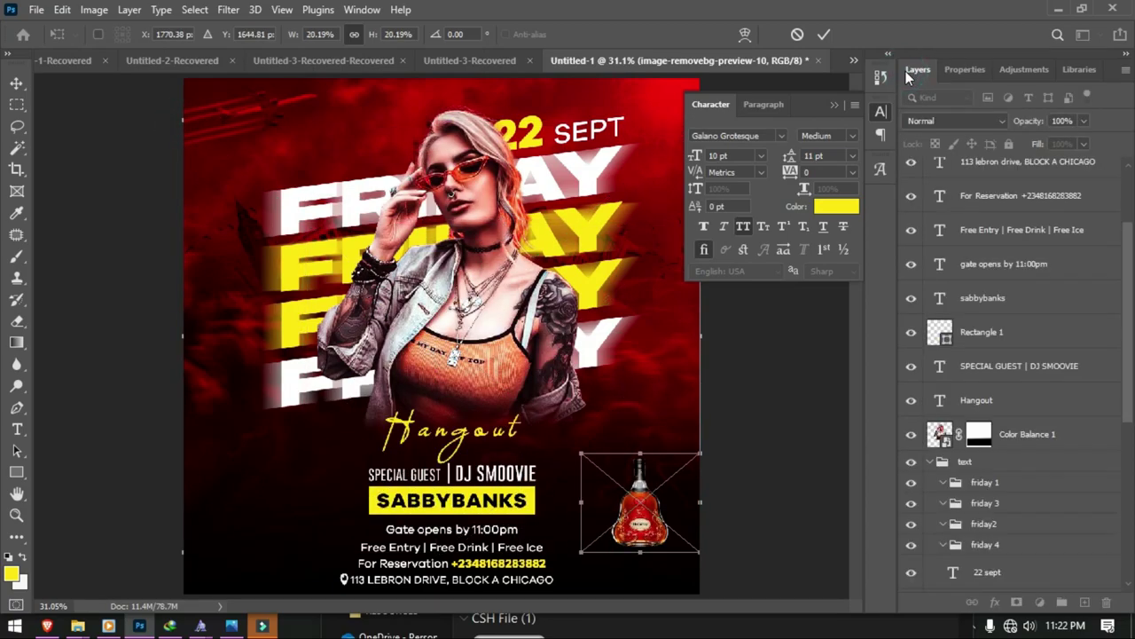
Step: Commit the bottle placement and make the yellow SABBYBANKS box (Rectangle 1) visible again
click(1021, 401)
click(909, 330)
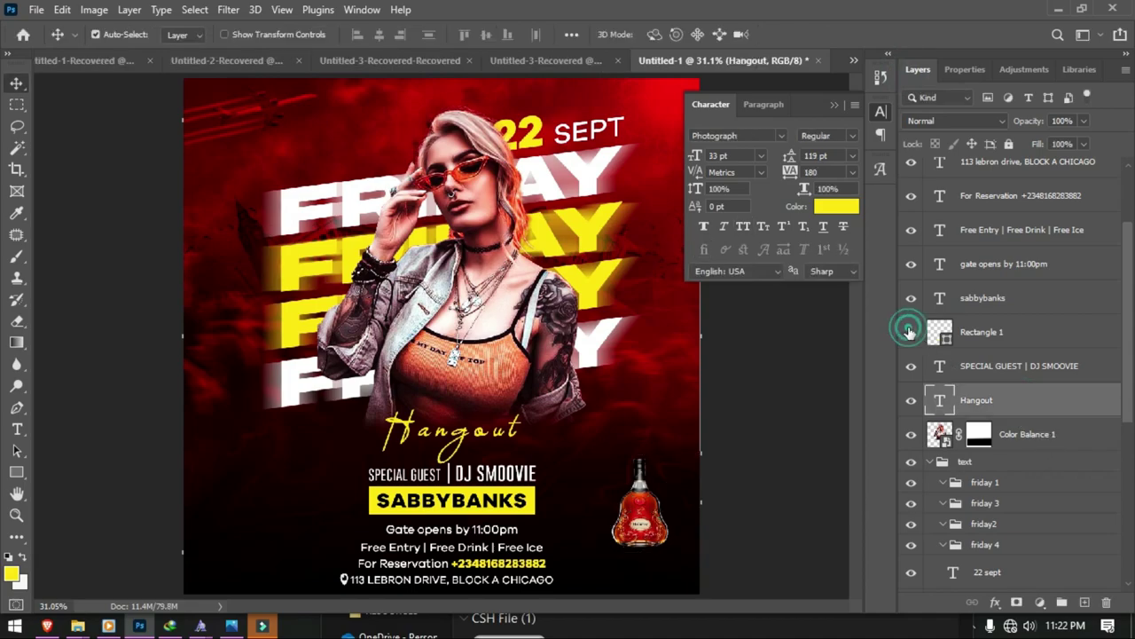
click(909, 330)
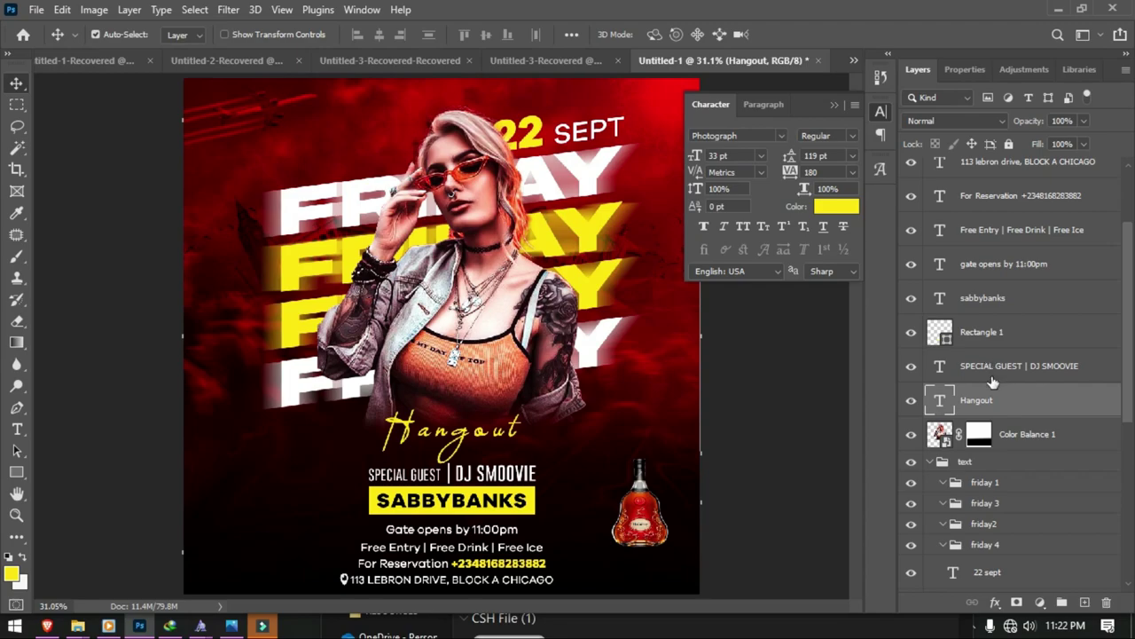
scroll(1129, 306, up, 3)
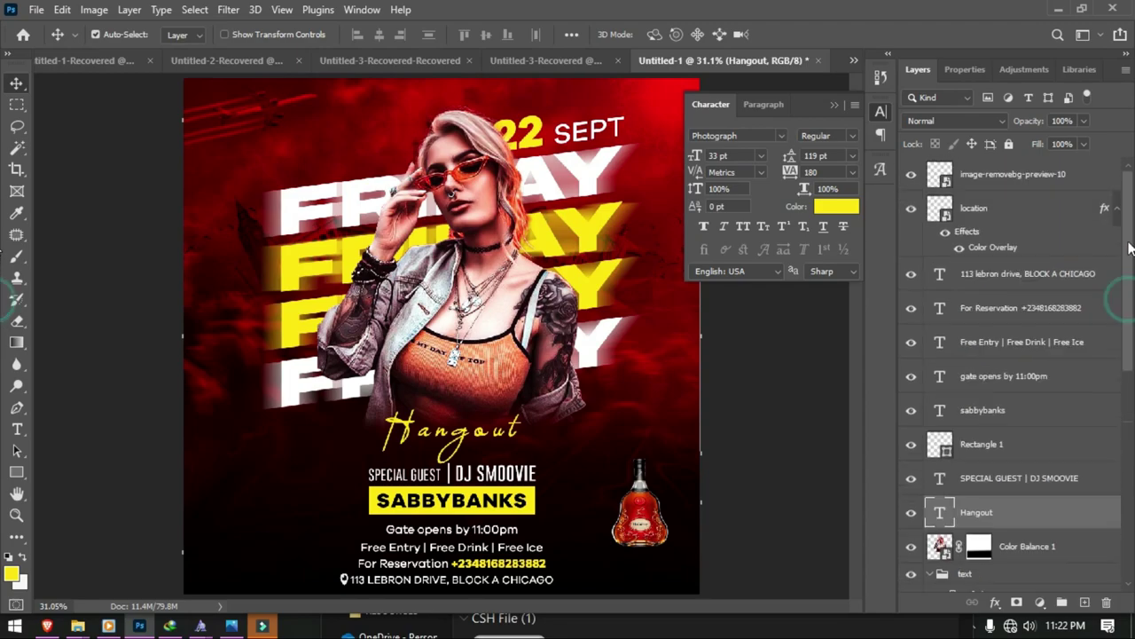
Step: Group the location-through-Hangout text layers, move Color Balance 1 inside, and clear the group name
shift+click(993, 207)
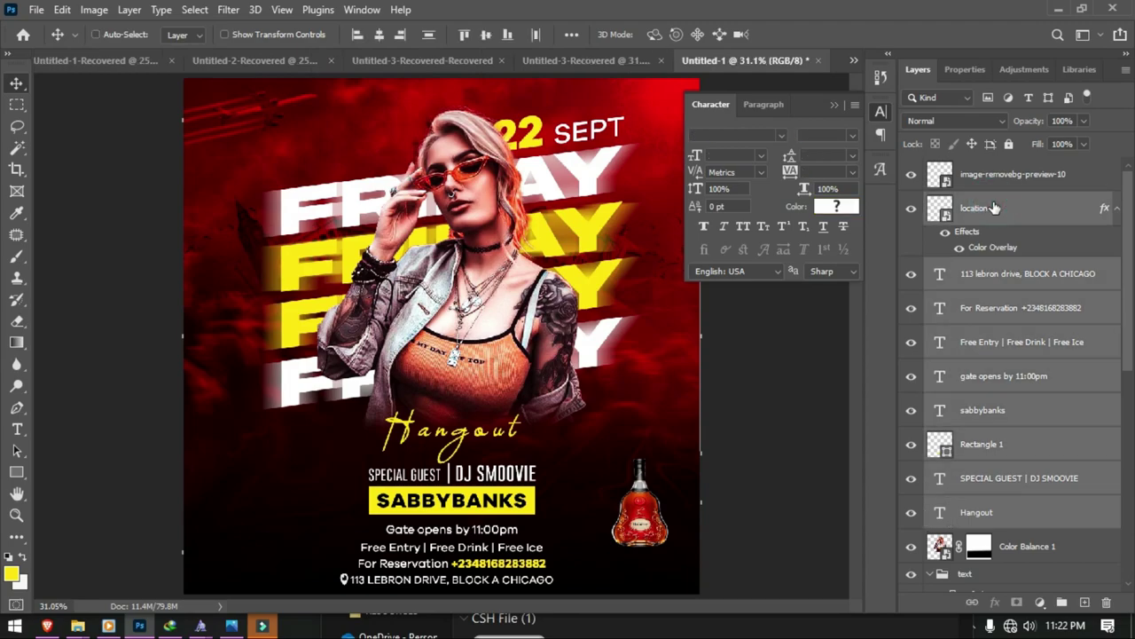
key(ctrl+g)
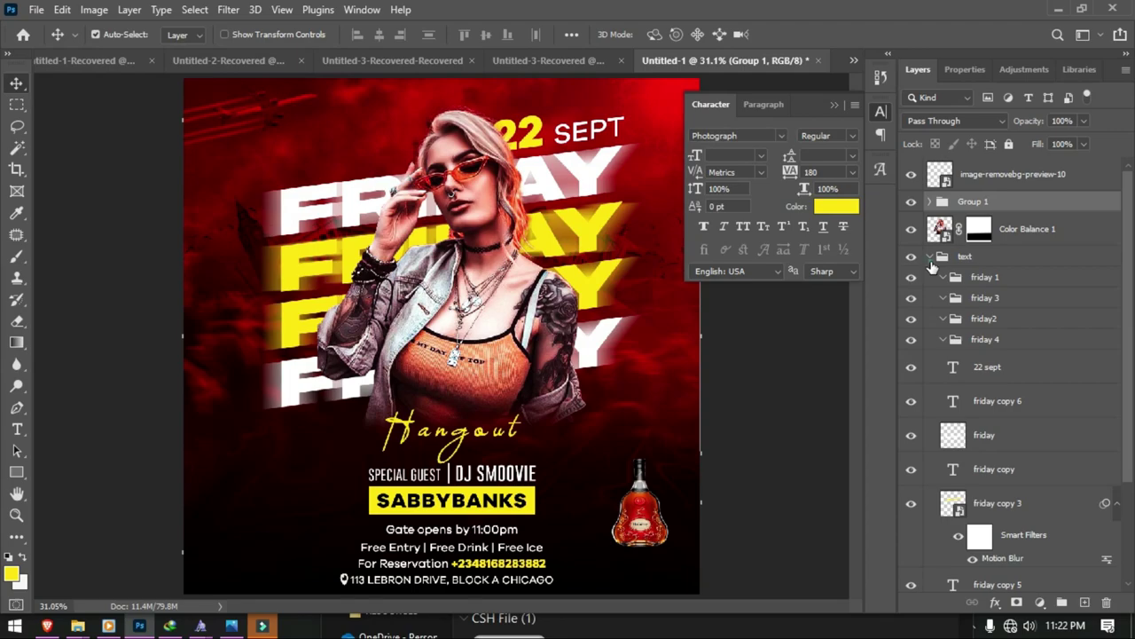
click(929, 256)
drag(1005, 229, 1005, 213)
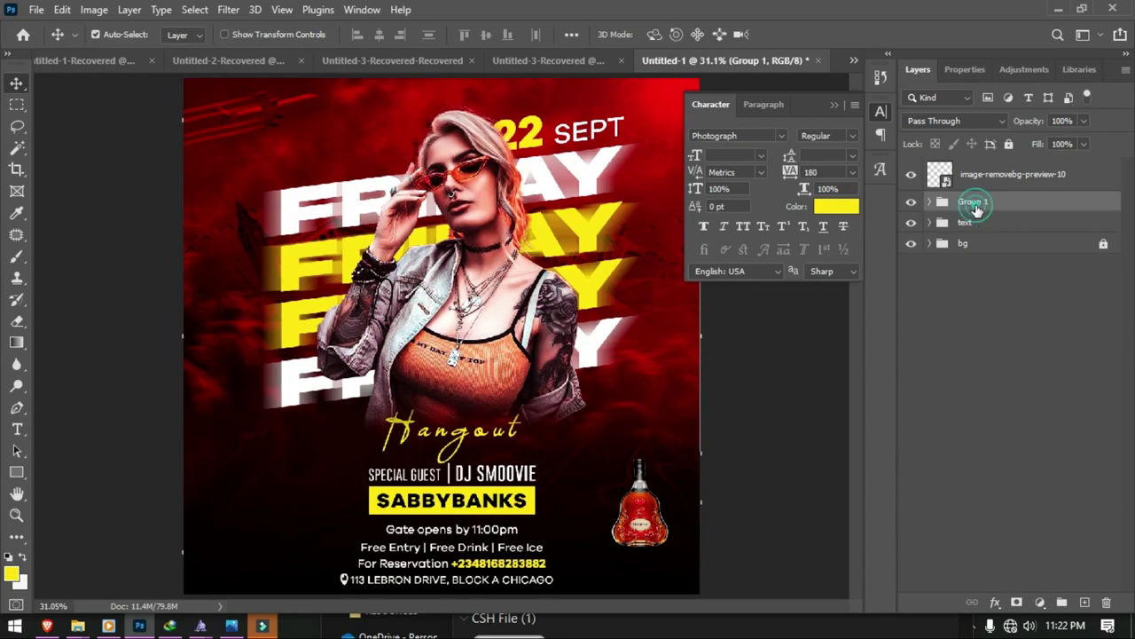
double_click(974, 203)
key(BackSpace)
text(image + text)
Step: Name the group 'image + text' and lock it together with the text group
click(794, 406)
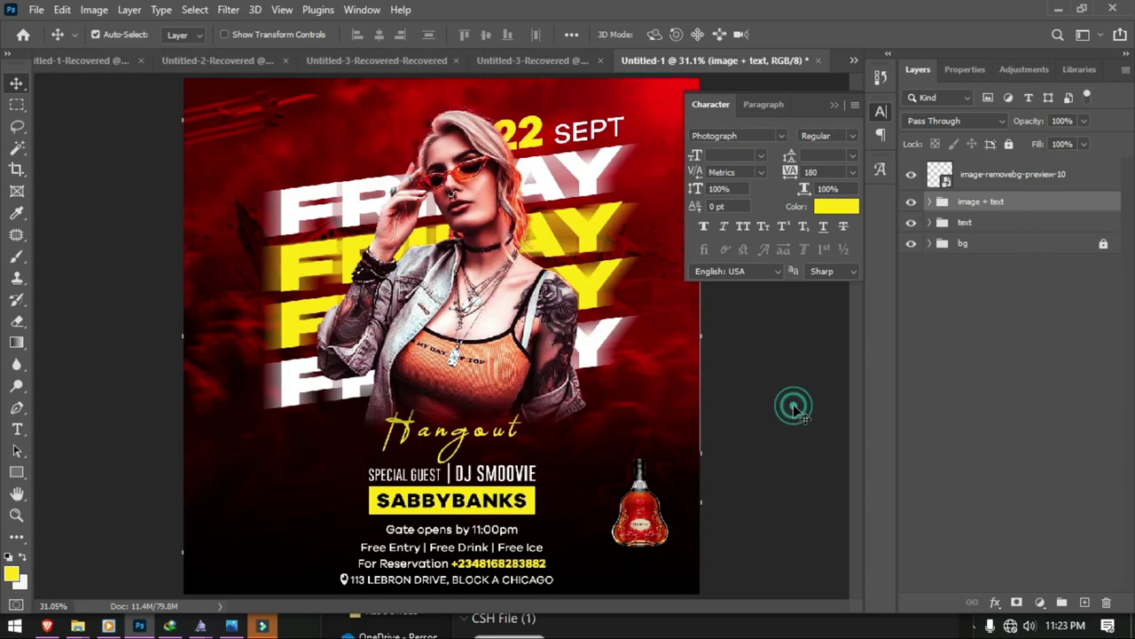
click(647, 530)
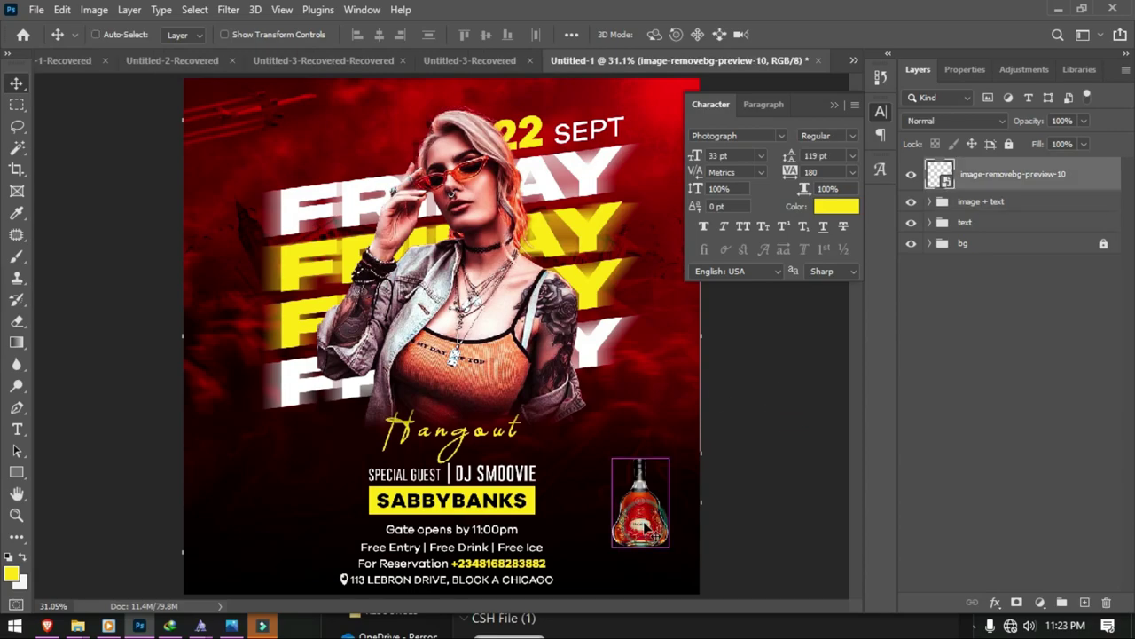
key(ctrl+t)
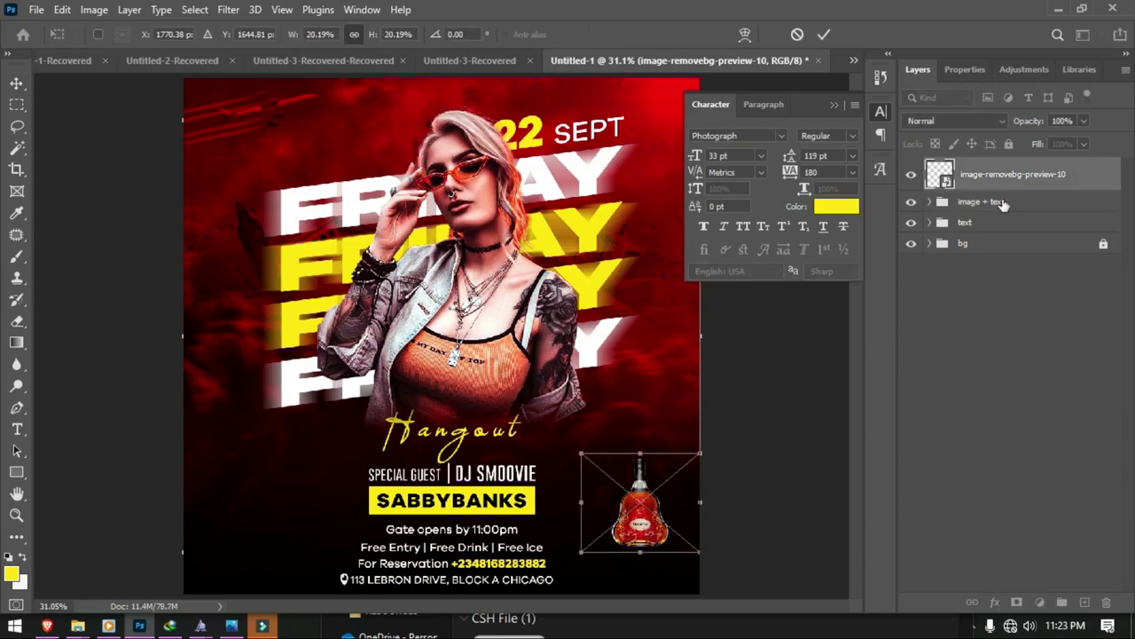
click(1010, 223)
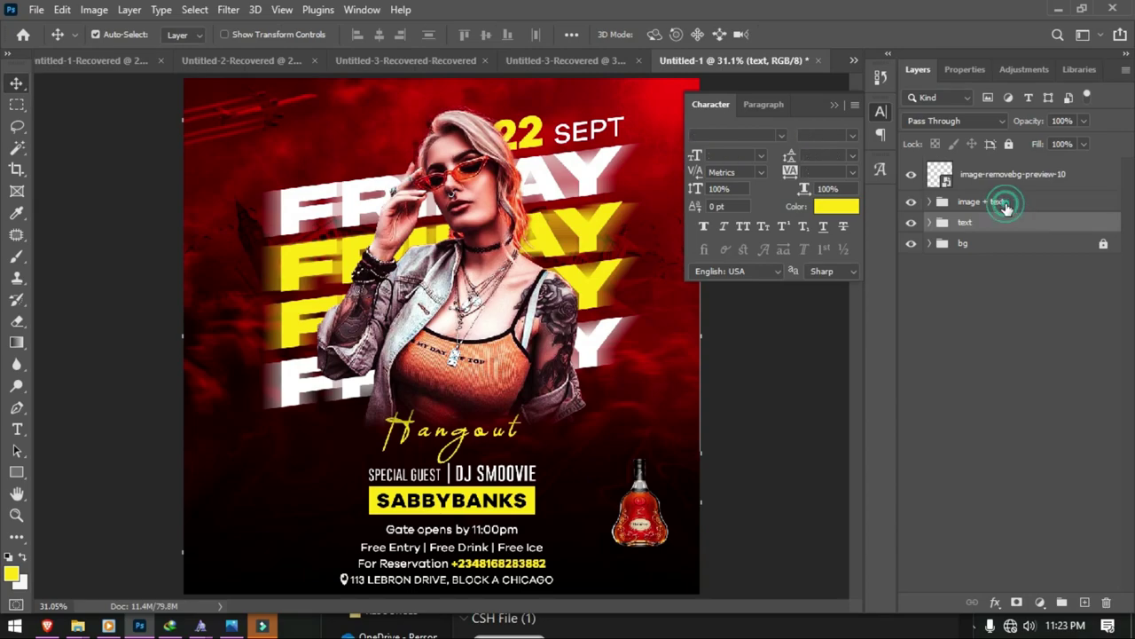
shift+click(1008, 203)
click(1011, 149)
Step: Shrink the Hennessy bottle to 7.31% in the bottom-right corner and commit
click(639, 528)
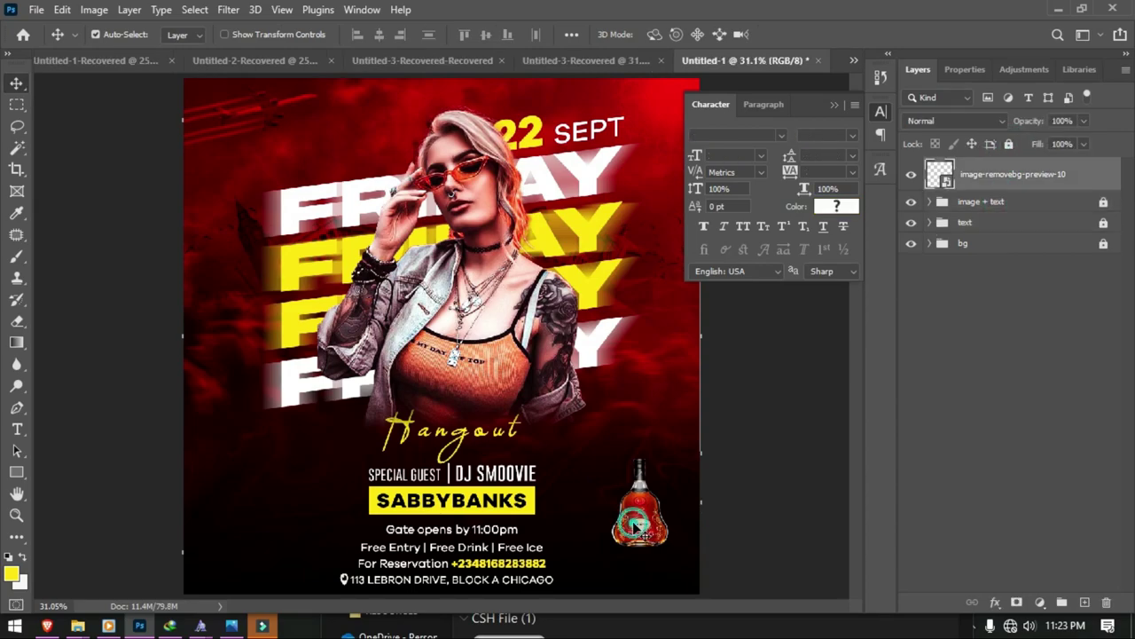
key(ctrl+t)
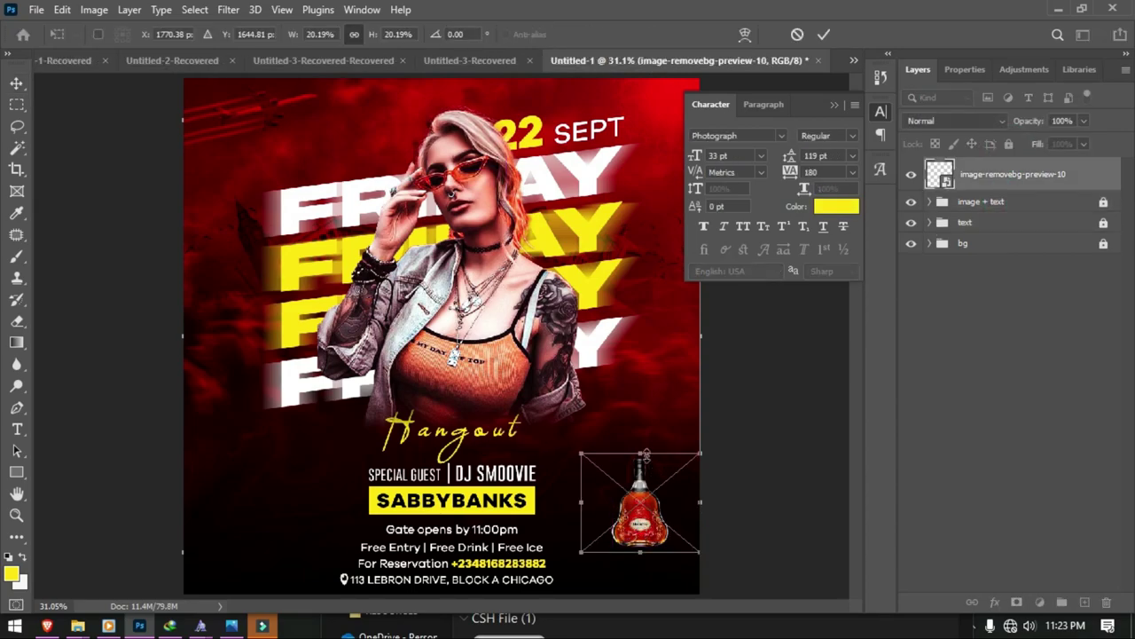
mouse_move(641, 452)
mouse_down()
mouse_move(629, 547)
mouse_move(631, 523)
mouse_up()
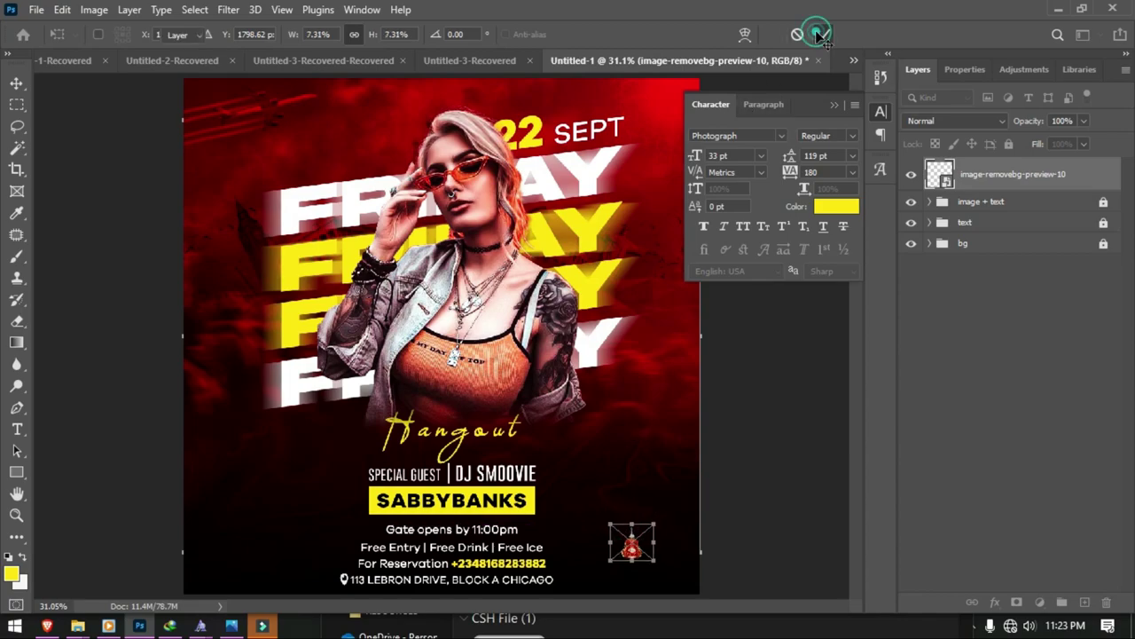
click(819, 34)
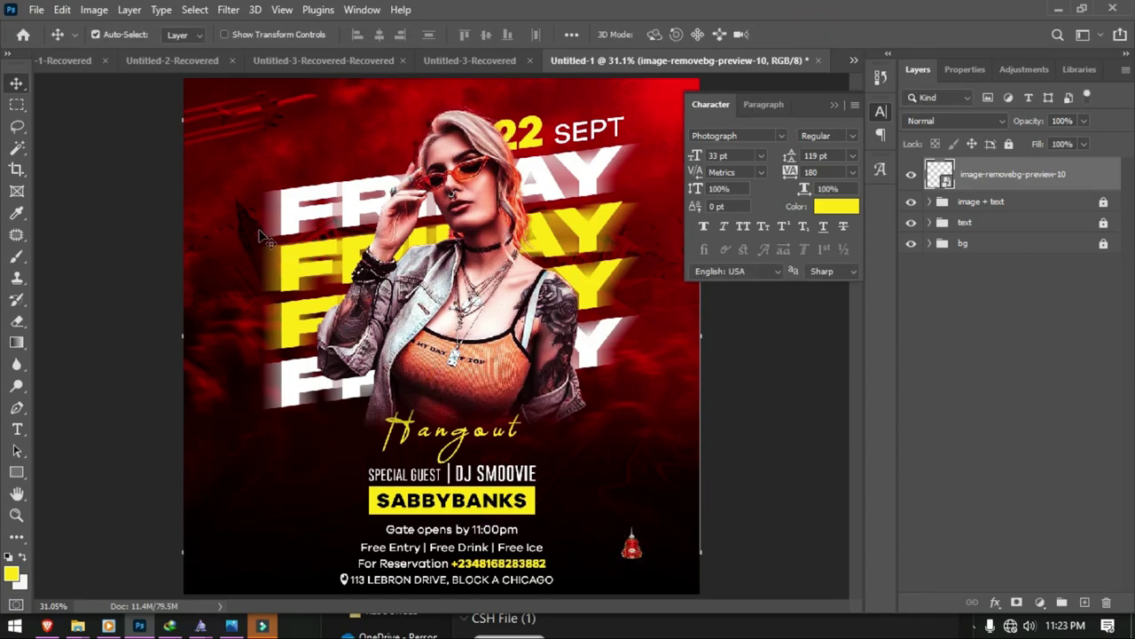
click(37, 10)
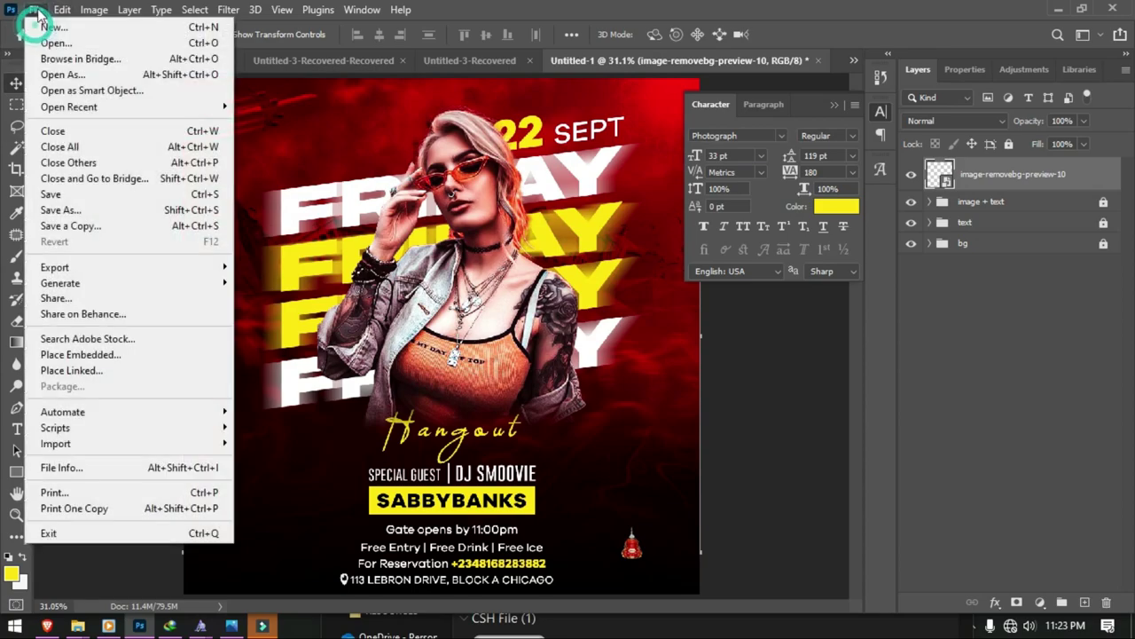
click(159, 354)
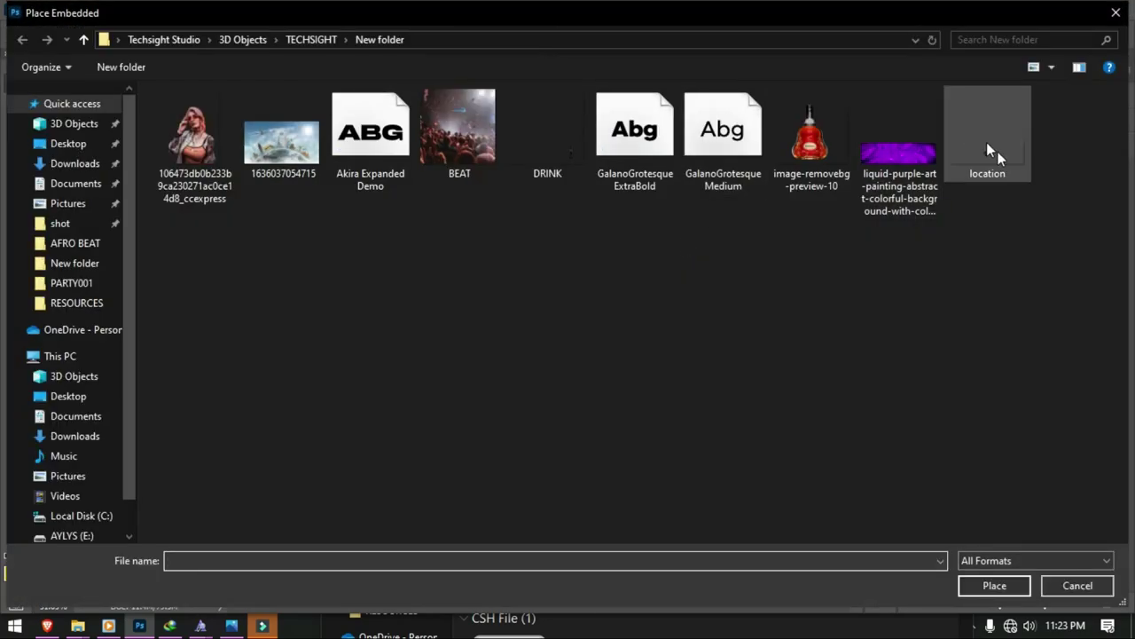
double_click(993, 157)
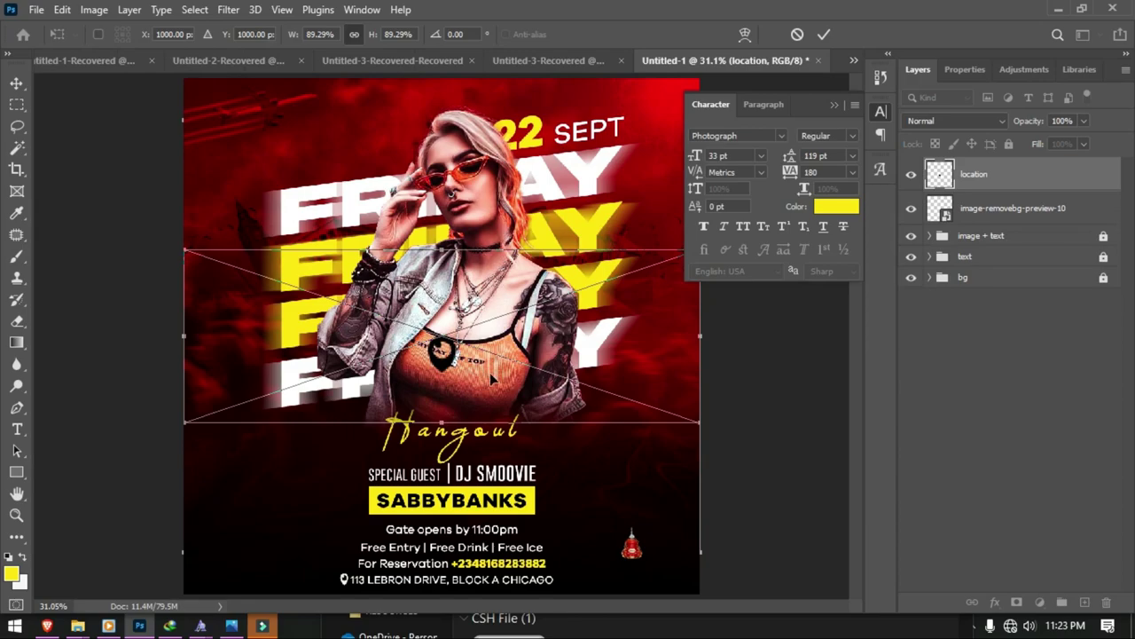
click(798, 34)
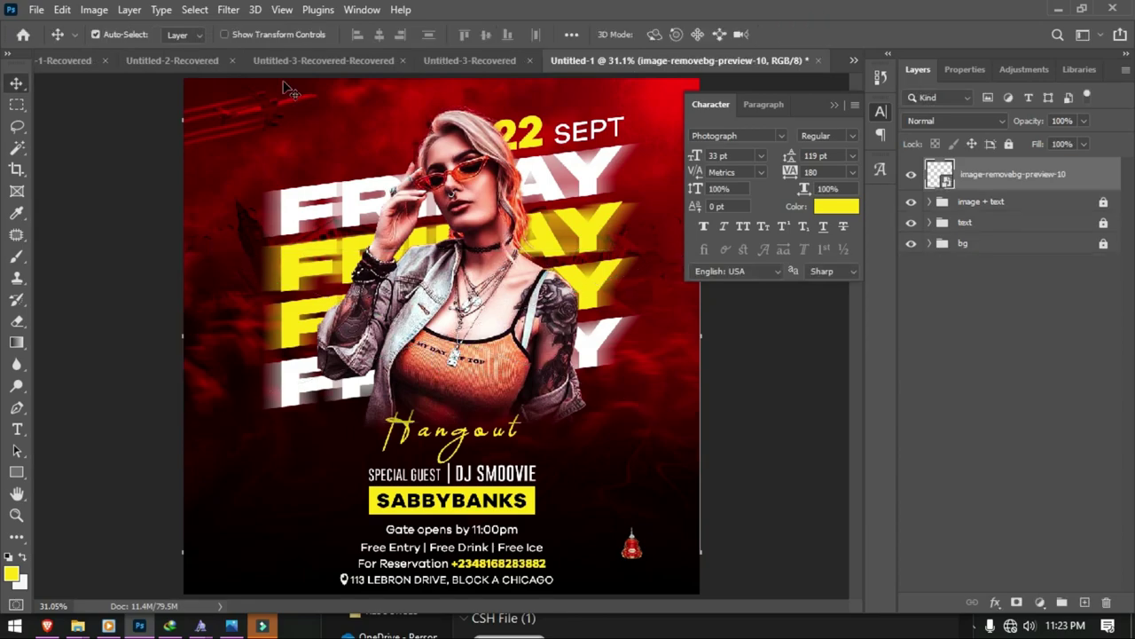
click(36, 9)
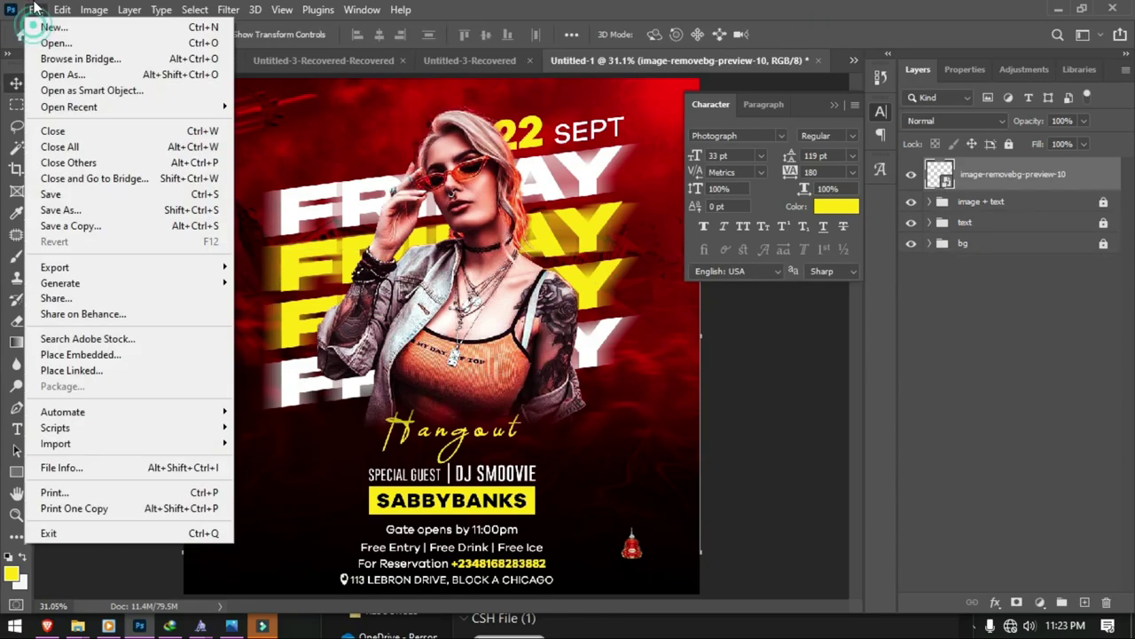
Step: Place the DRINK image at 105.69% beside the small bottle and select both bottles
click(154, 358)
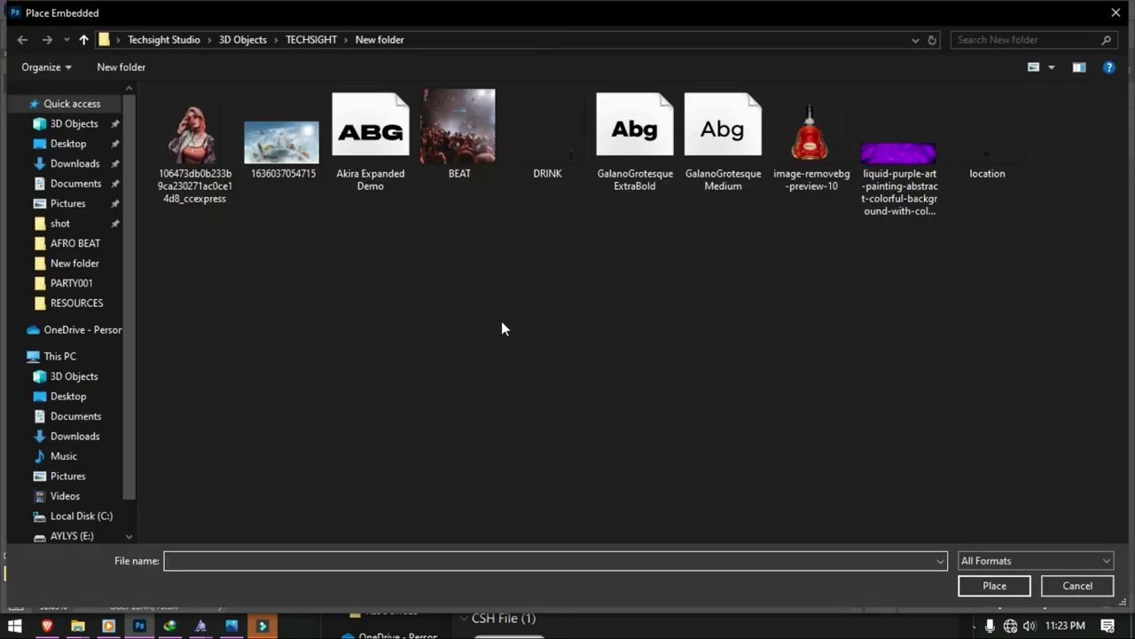
double_click(540, 138)
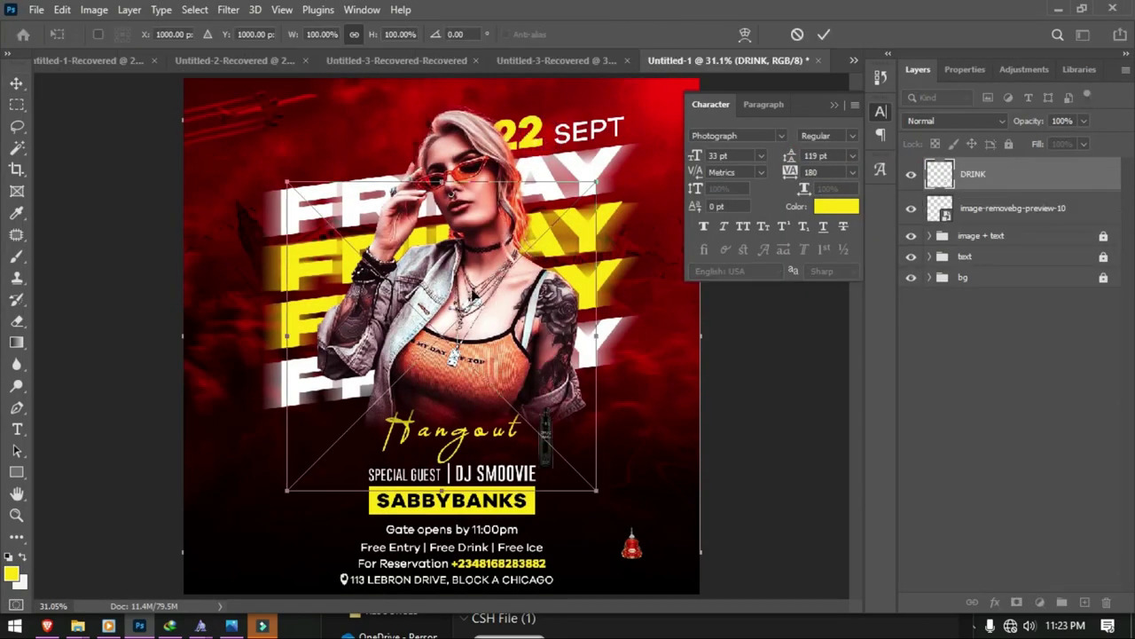
drag(596, 491, 659, 553)
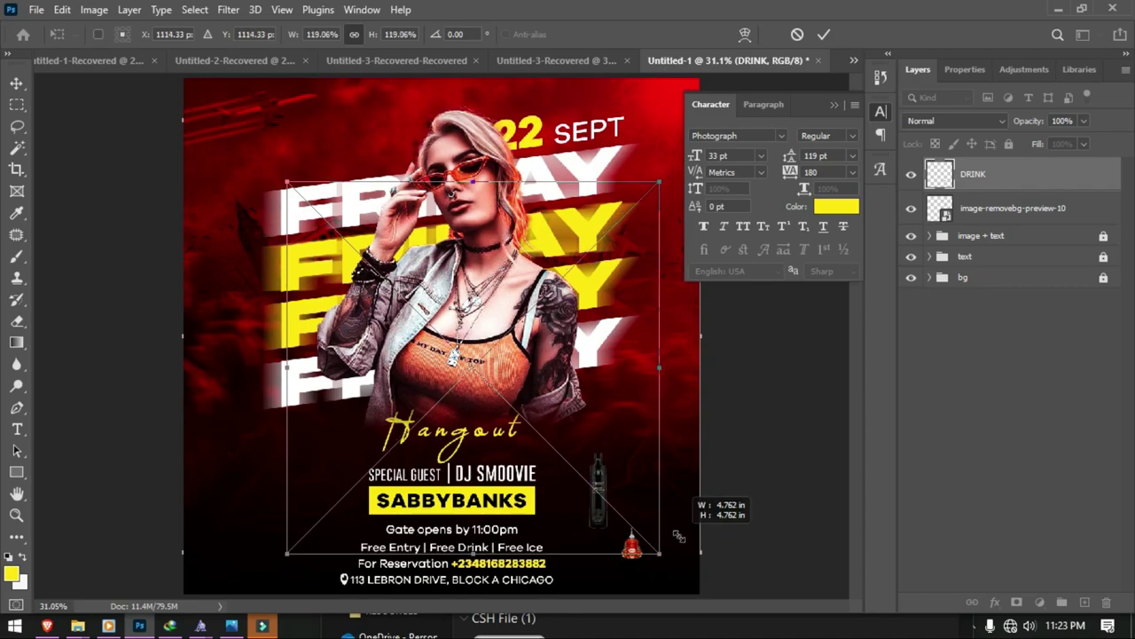
drag(465, 371, 527, 402)
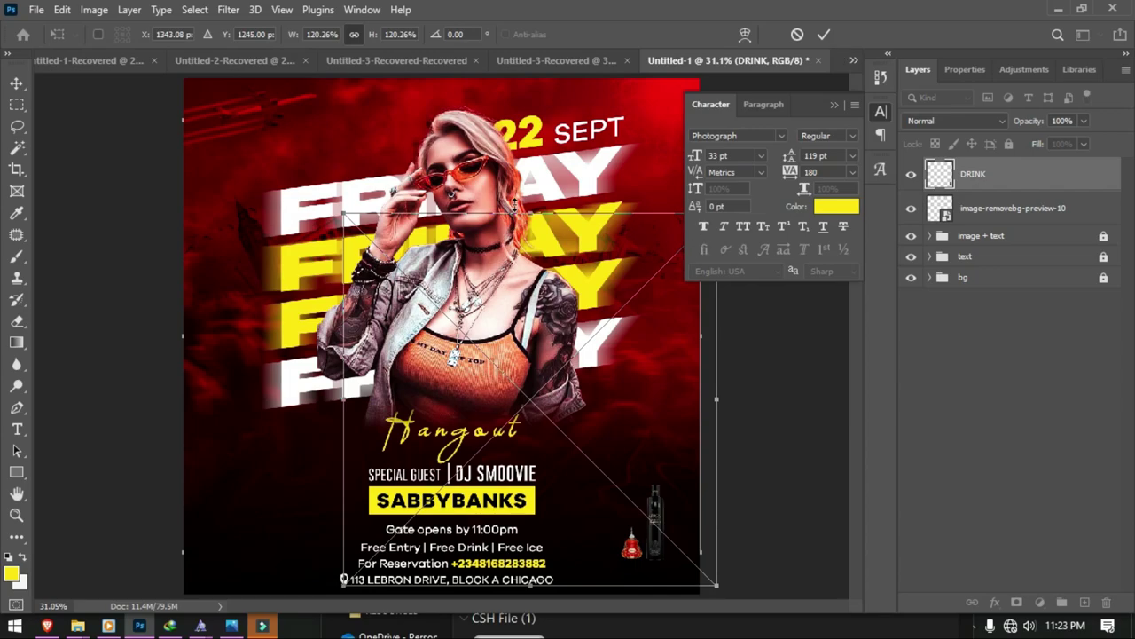
drag(515, 210, 516, 258)
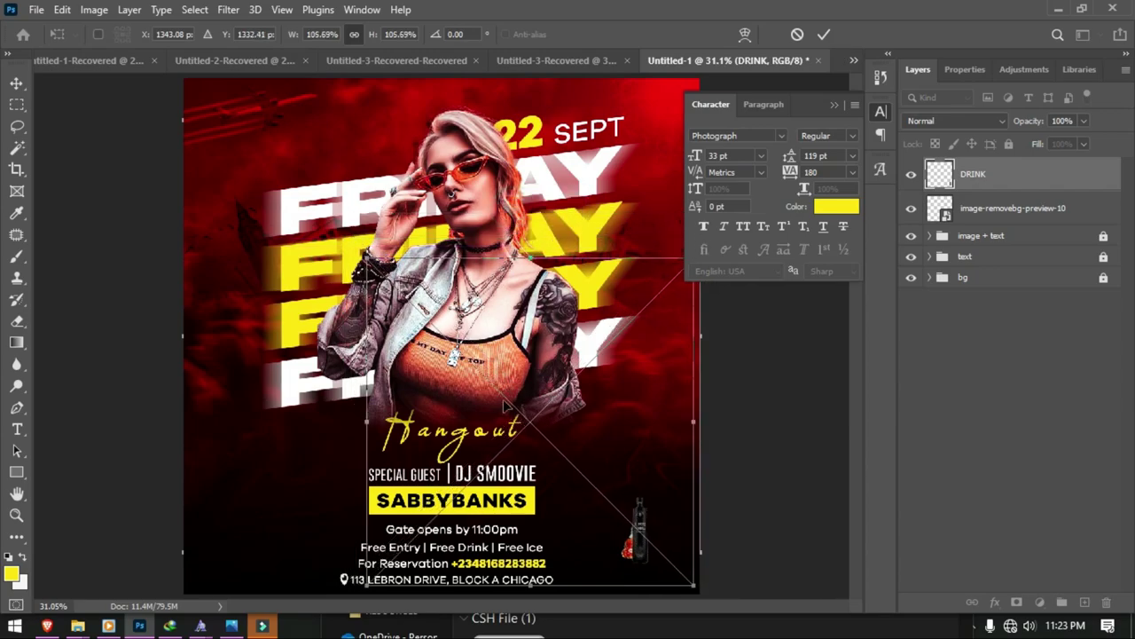
drag(526, 422, 542, 420)
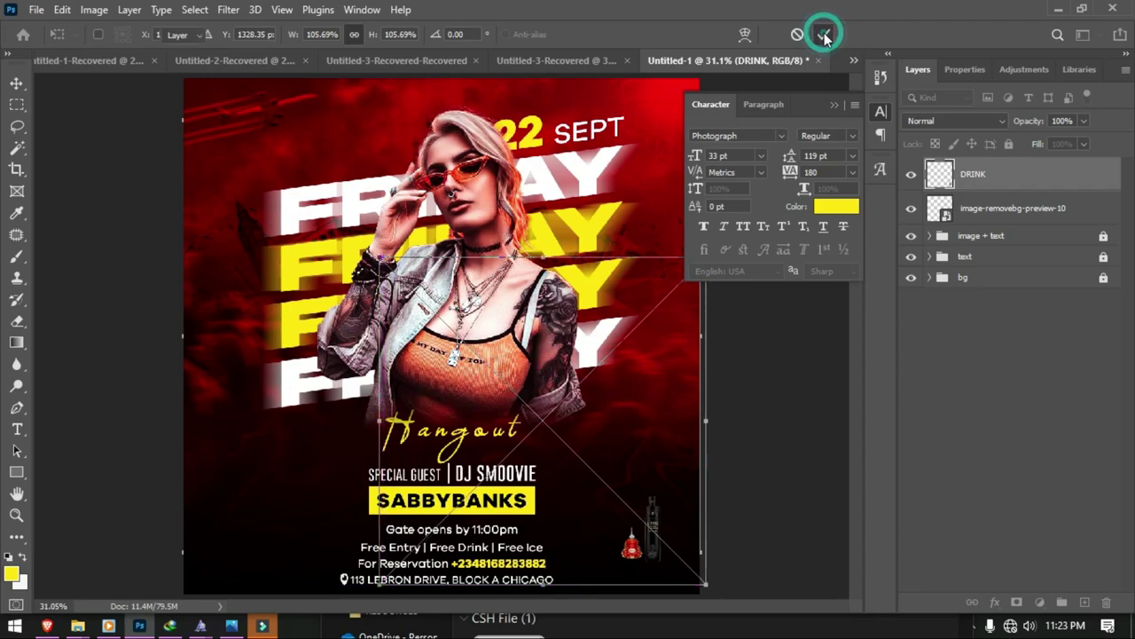
click(825, 35)
mouse_move(614, 476)
mouse_down()
mouse_move(673, 570)
mouse_move(674, 555)
mouse_up()
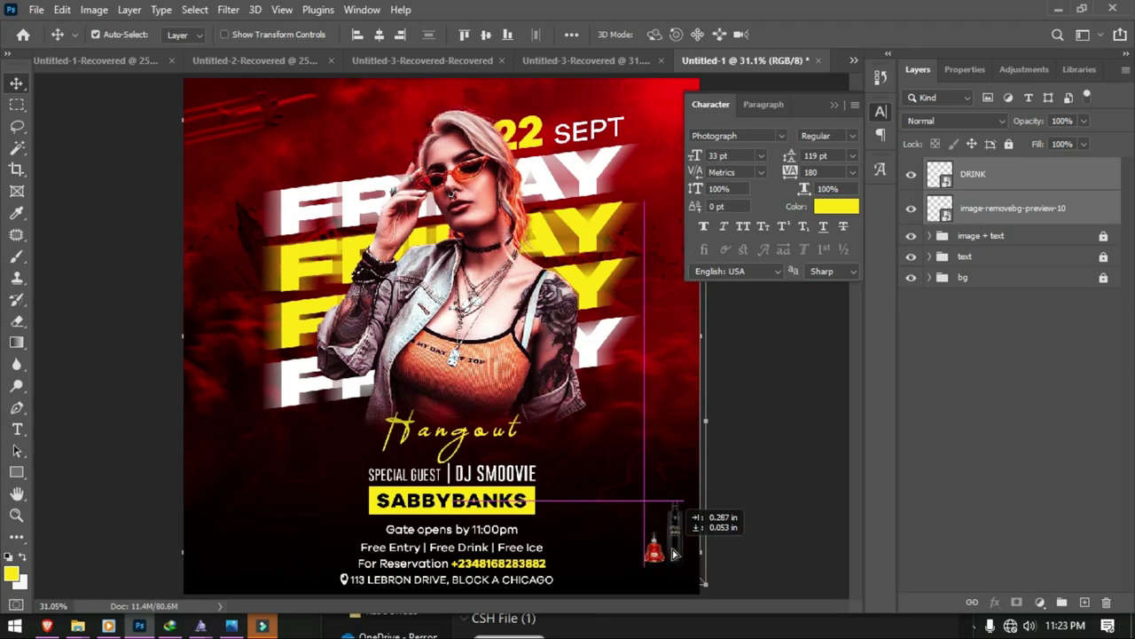
Step: Convert both bottles into one smart object and duplicate it
right_click(976, 210)
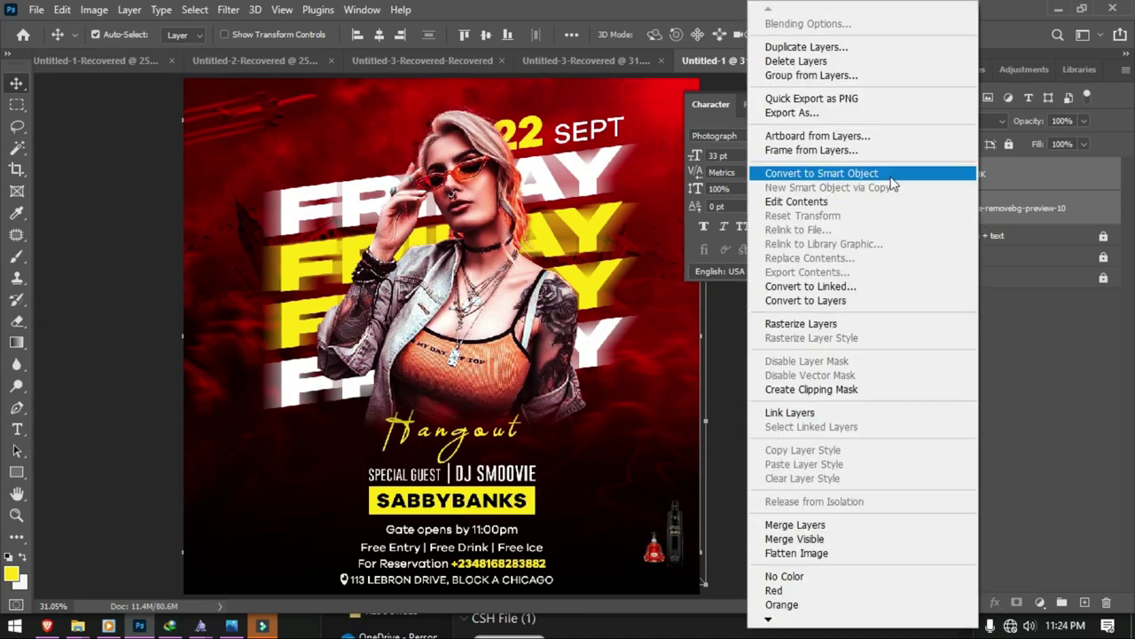
click(857, 174)
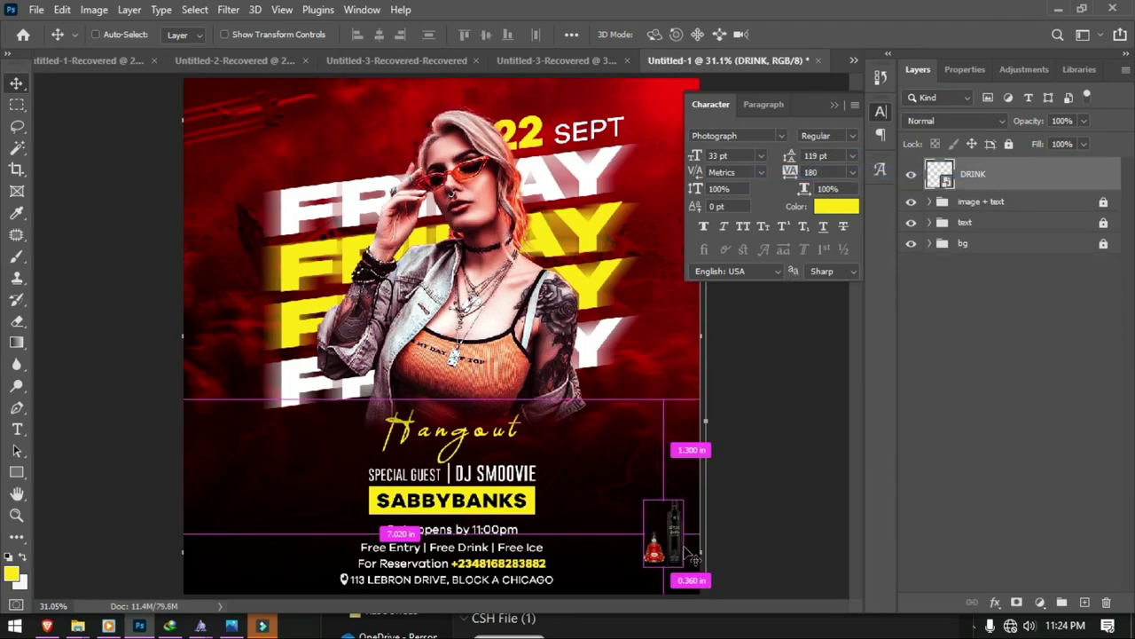
key(ctrl+j)
drag(695, 559, 691, 557)
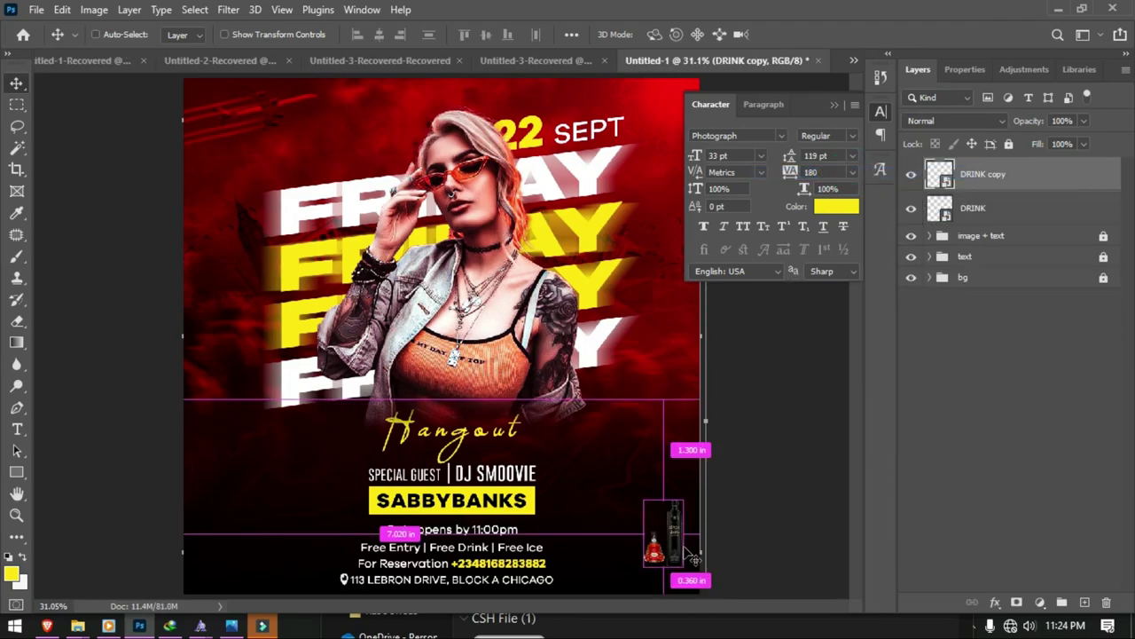
Step: Flip the bottle copy upside down and set it just beneath the original at the bottom edge
key(ctrl+t)
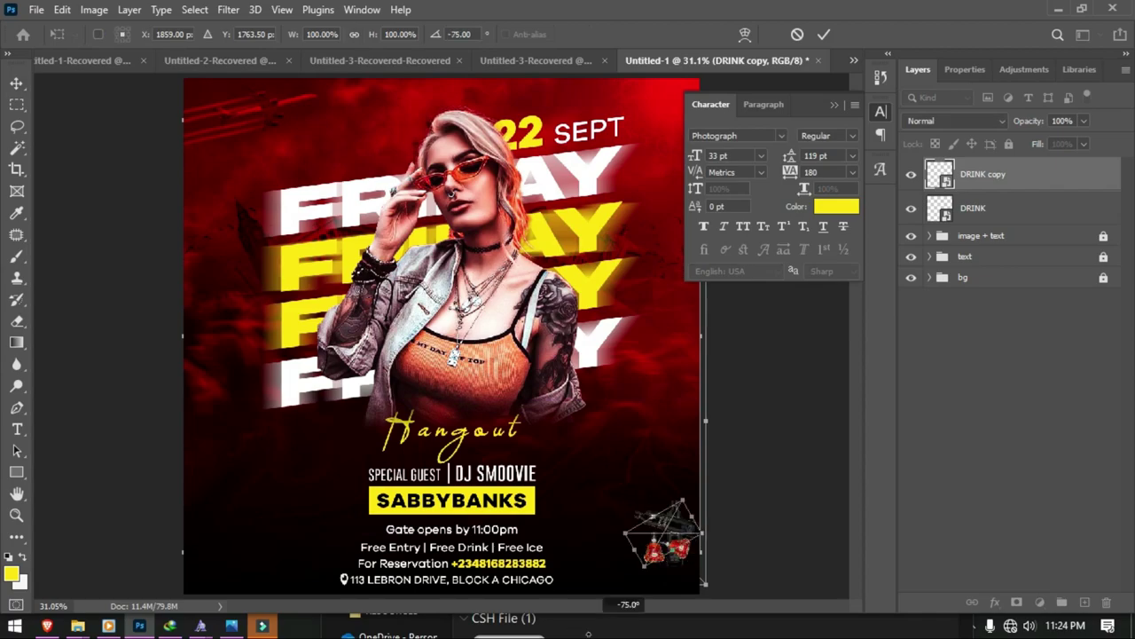
drag(594, 507, 741, 593)
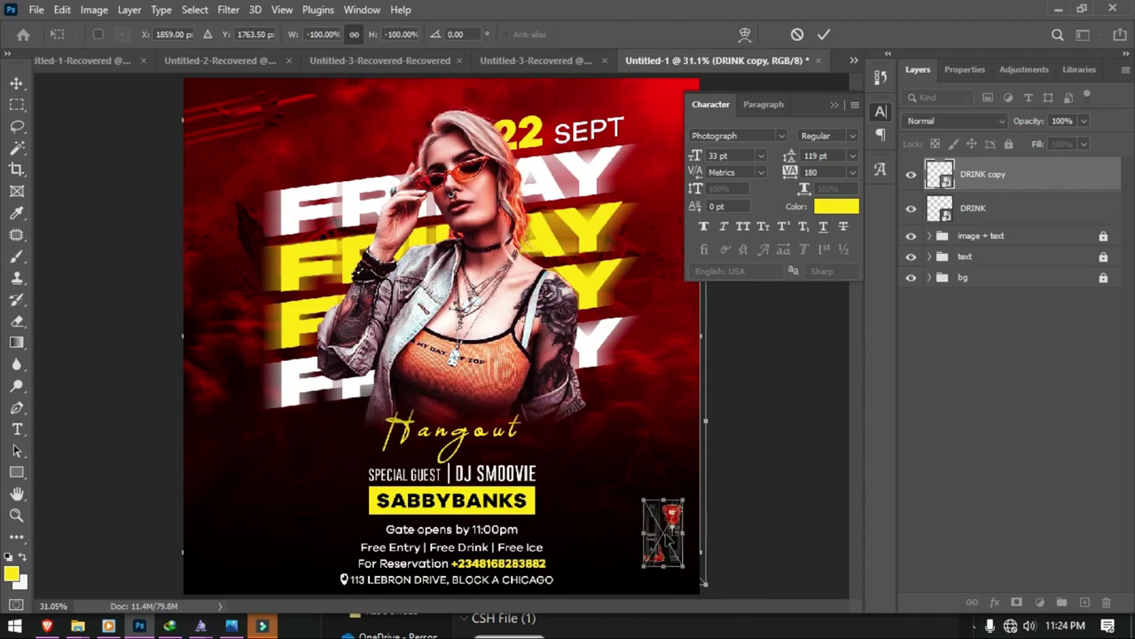
drag(665, 535, 674, 609)
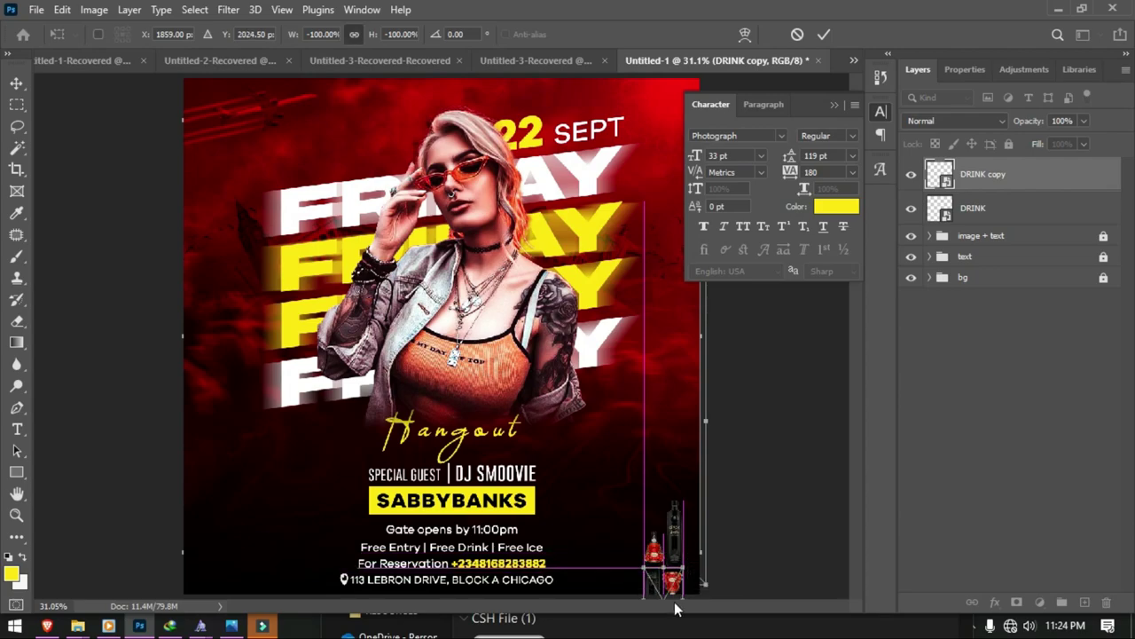
drag(674, 609, 675, 609)
key(shift+Up)
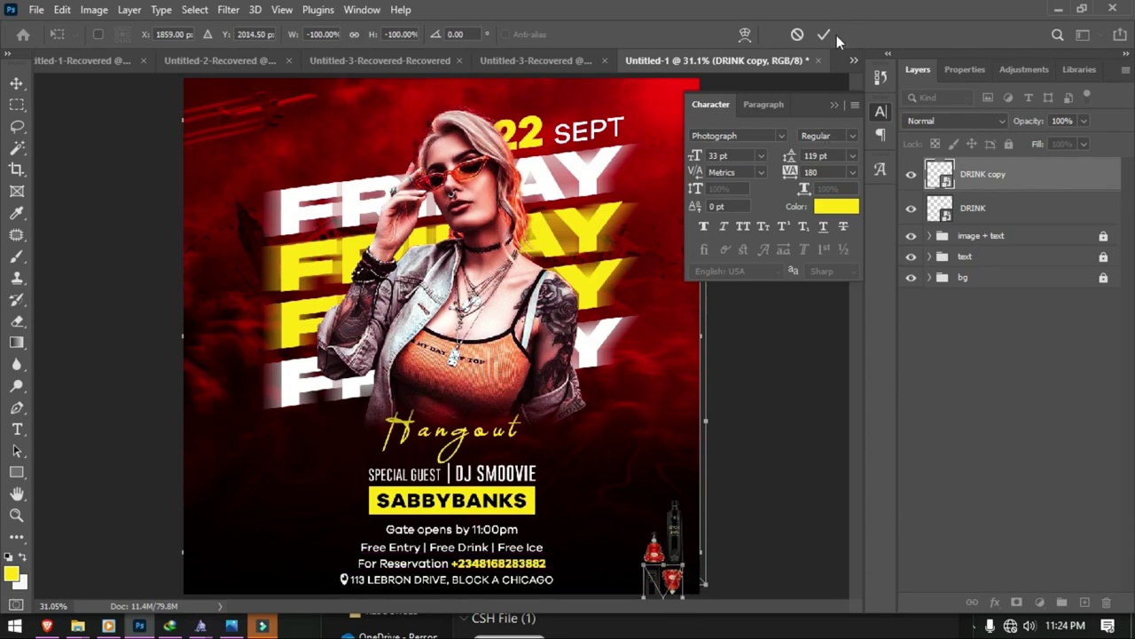
click(827, 36)
Step: Give the flipped DRINK copy Screen blending at about 25% opacity
click(924, 121)
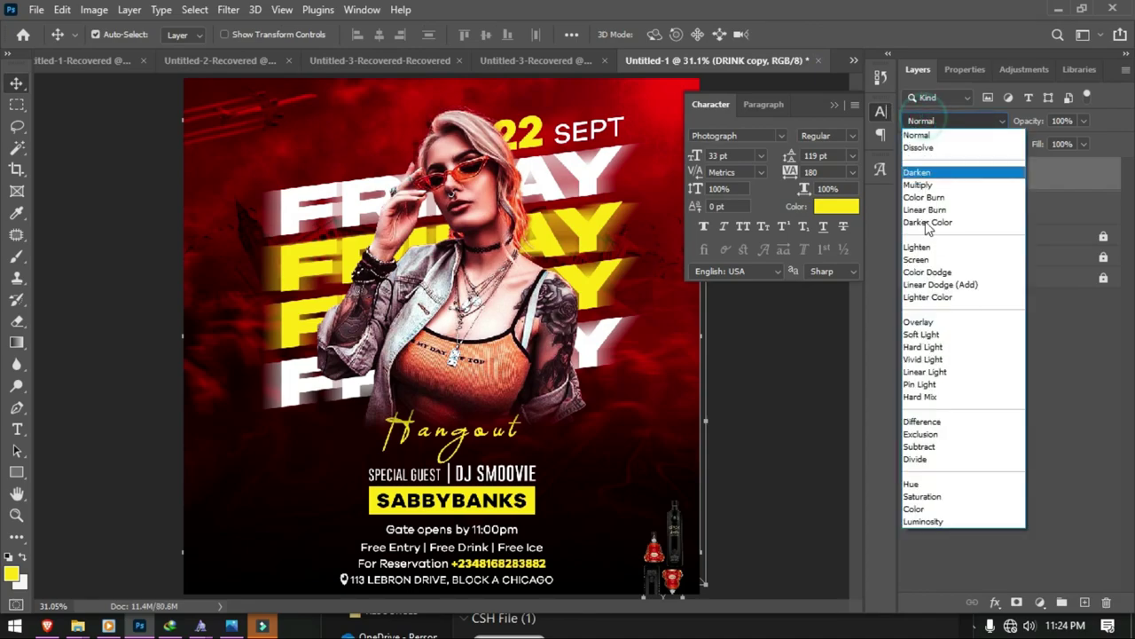
click(923, 260)
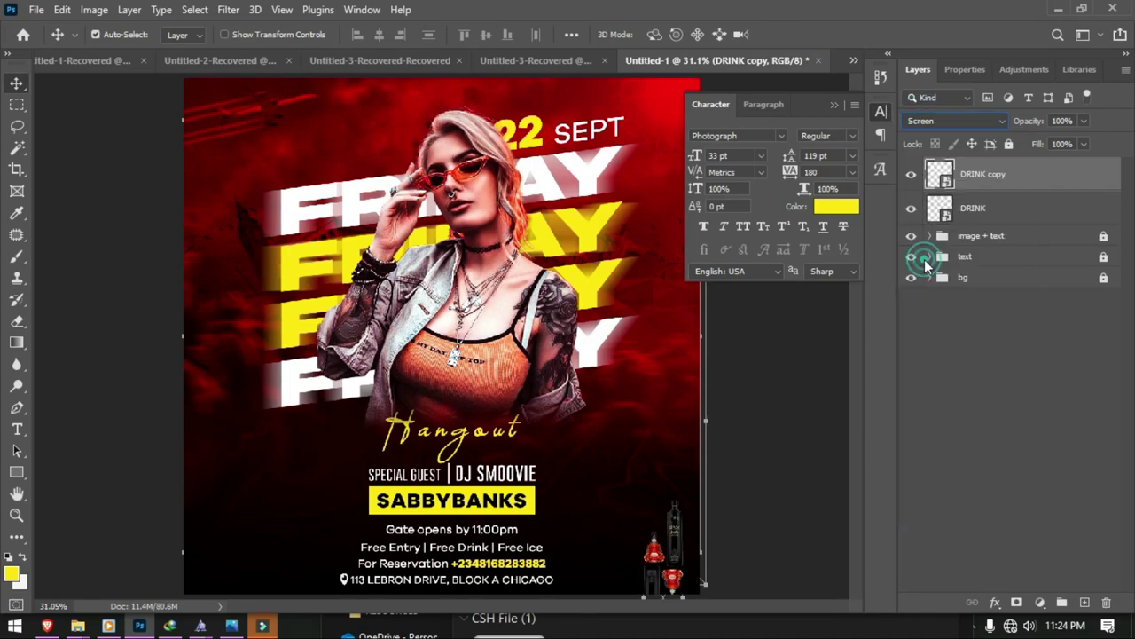
drag(1044, 120, 987, 126)
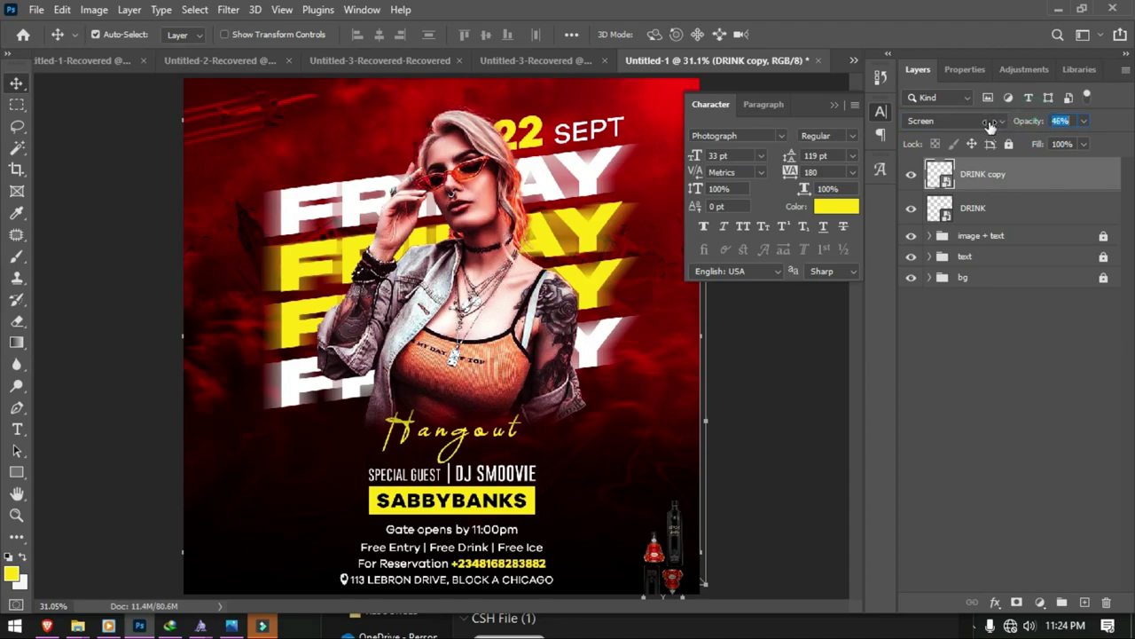
click(715, 429)
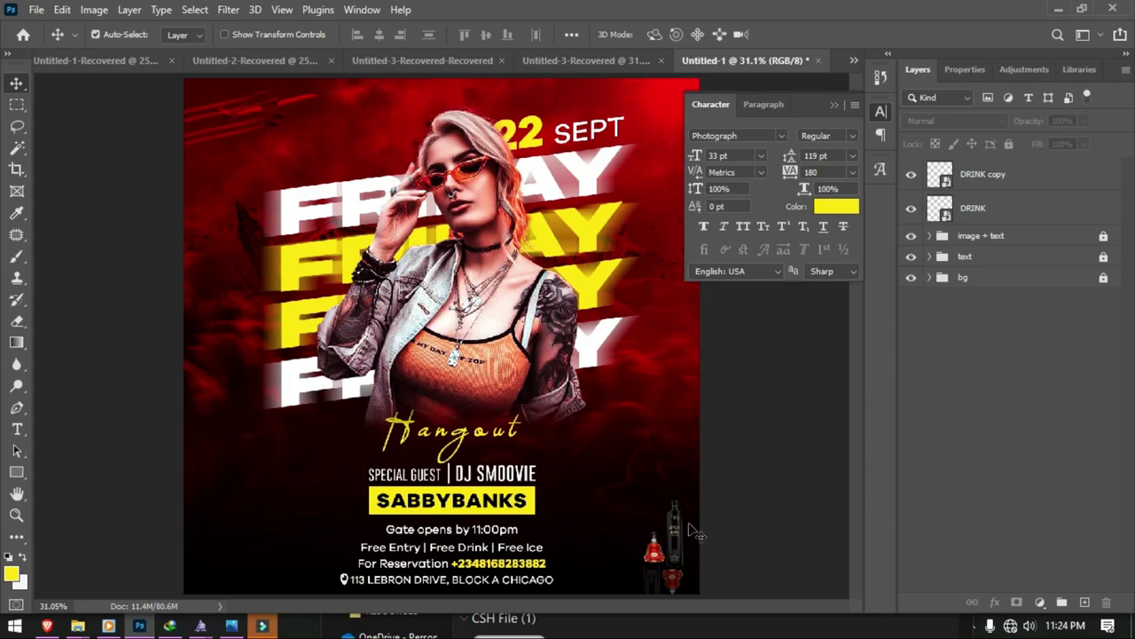
click(677, 577)
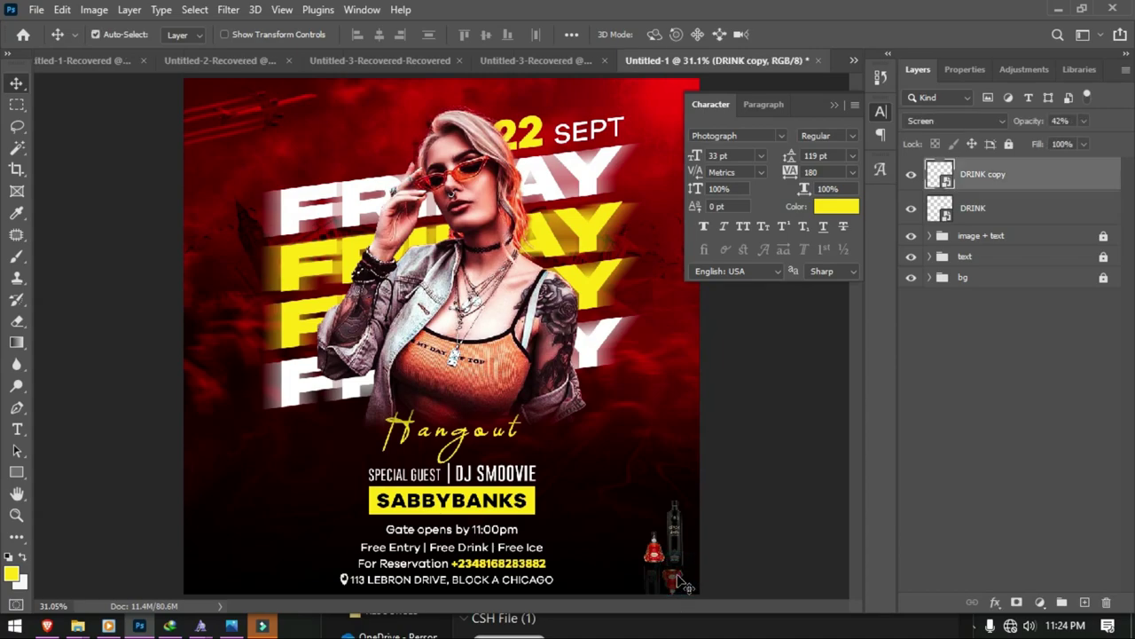
key(ctrl)
drag(1027, 122, 1016, 124)
ctrl+click(815, 335)
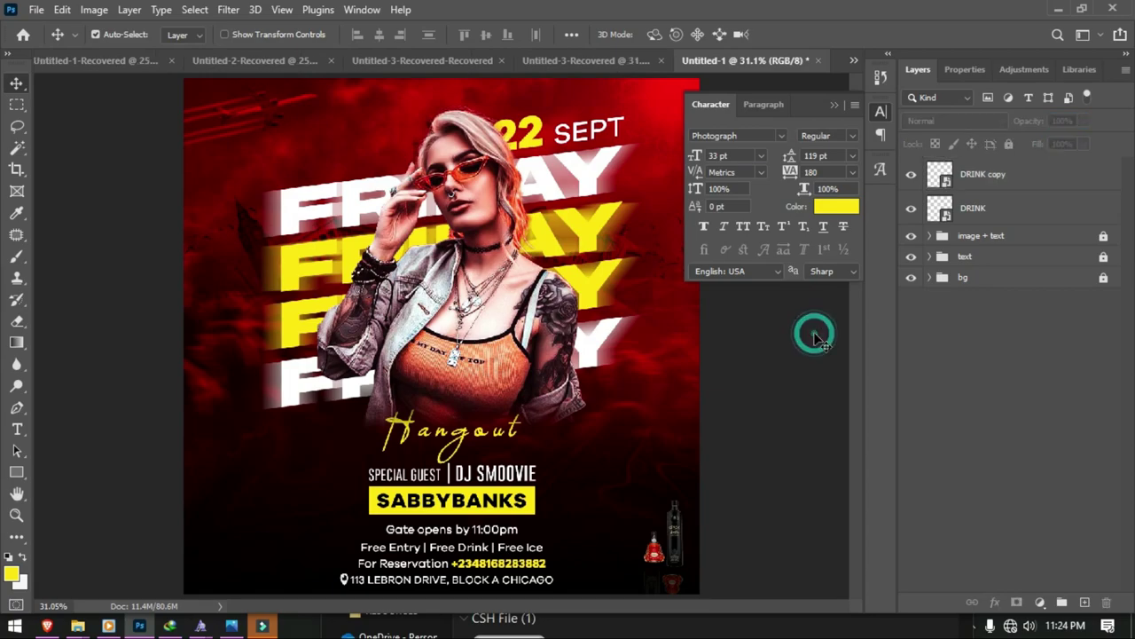
Step: Select both bottle layers and nudge them slightly downward
key(ctrl+minus)
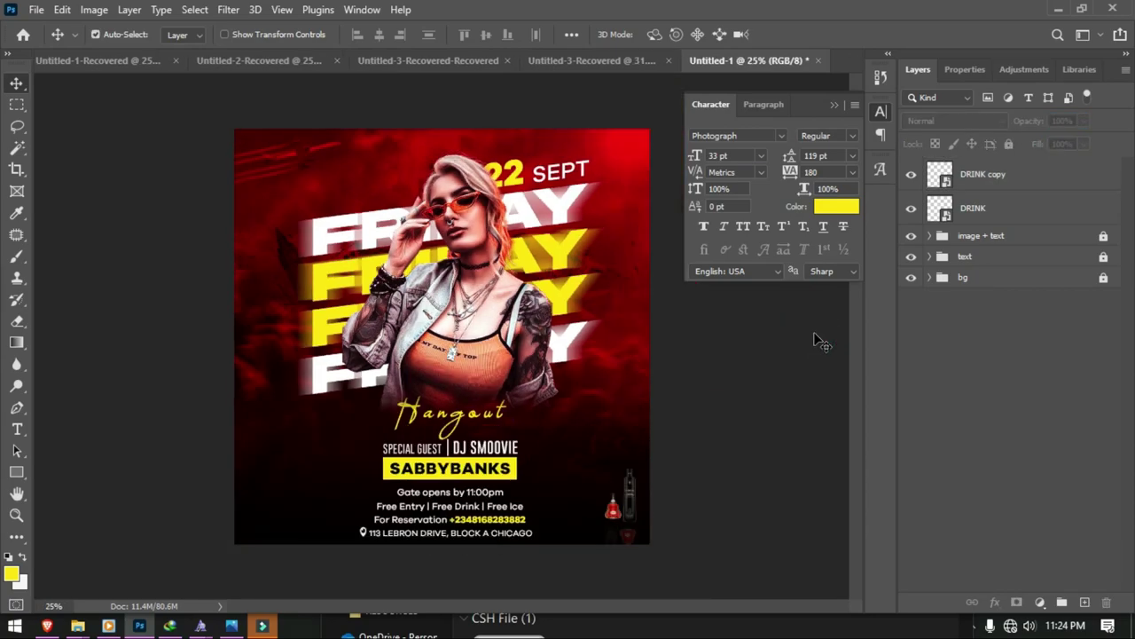
drag(587, 426, 684, 566)
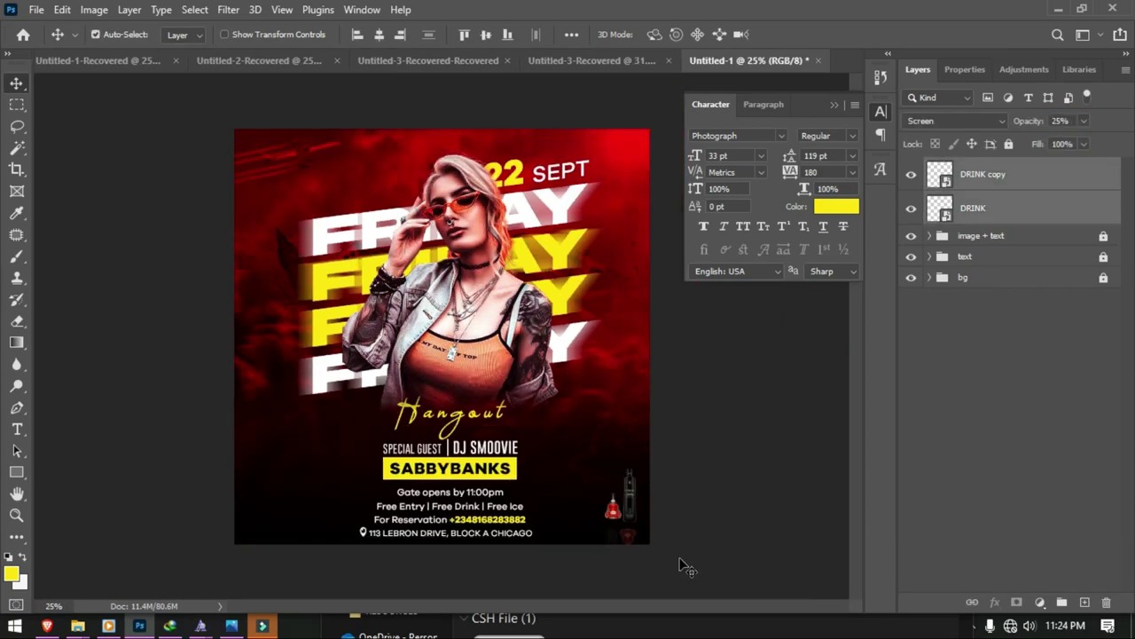
key(shift+Down)
key(shift+Down)
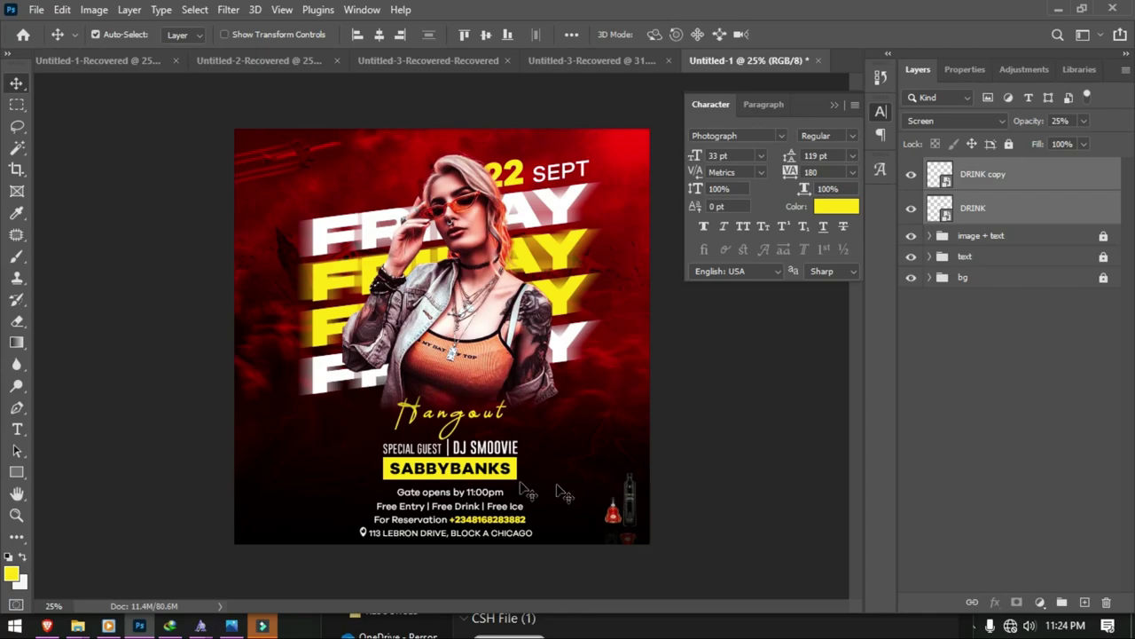
click(578, 482)
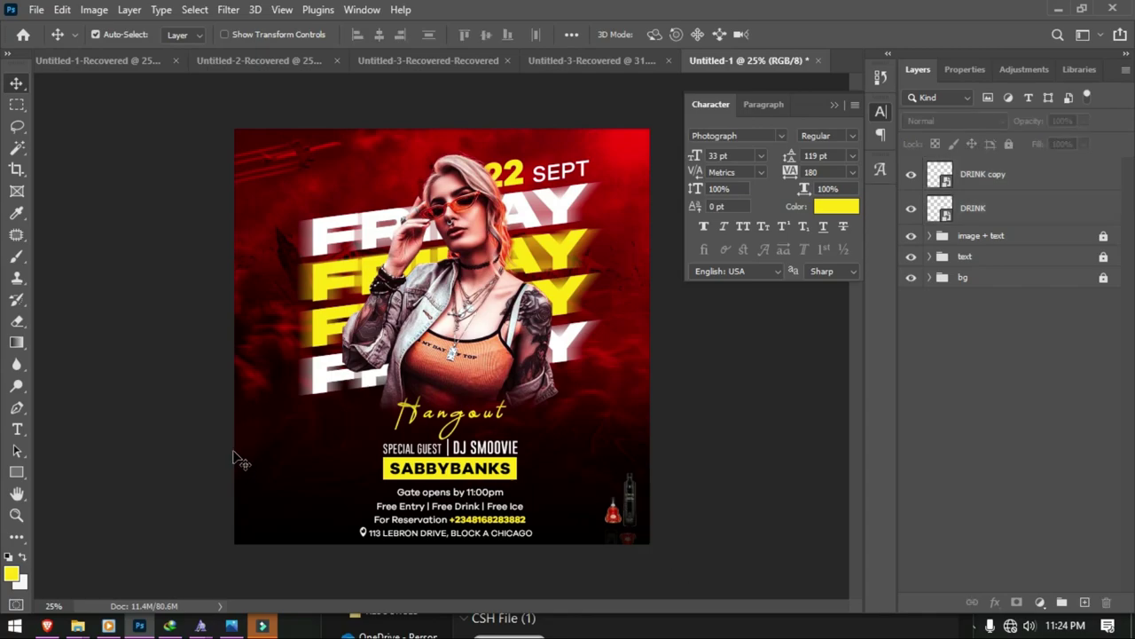
key(y)
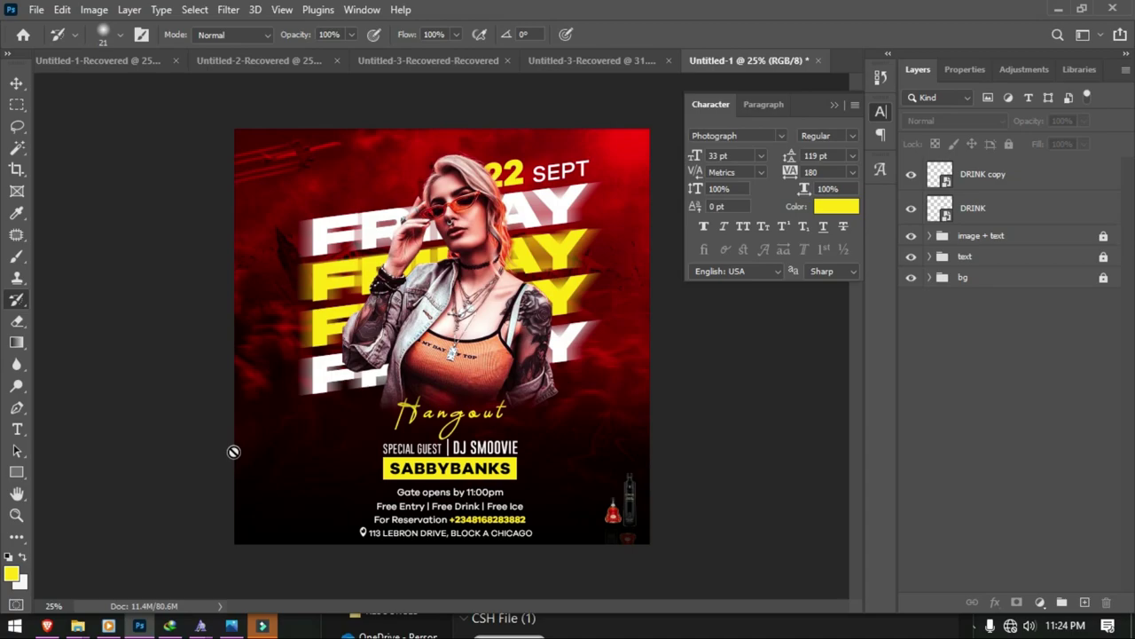
key(t)
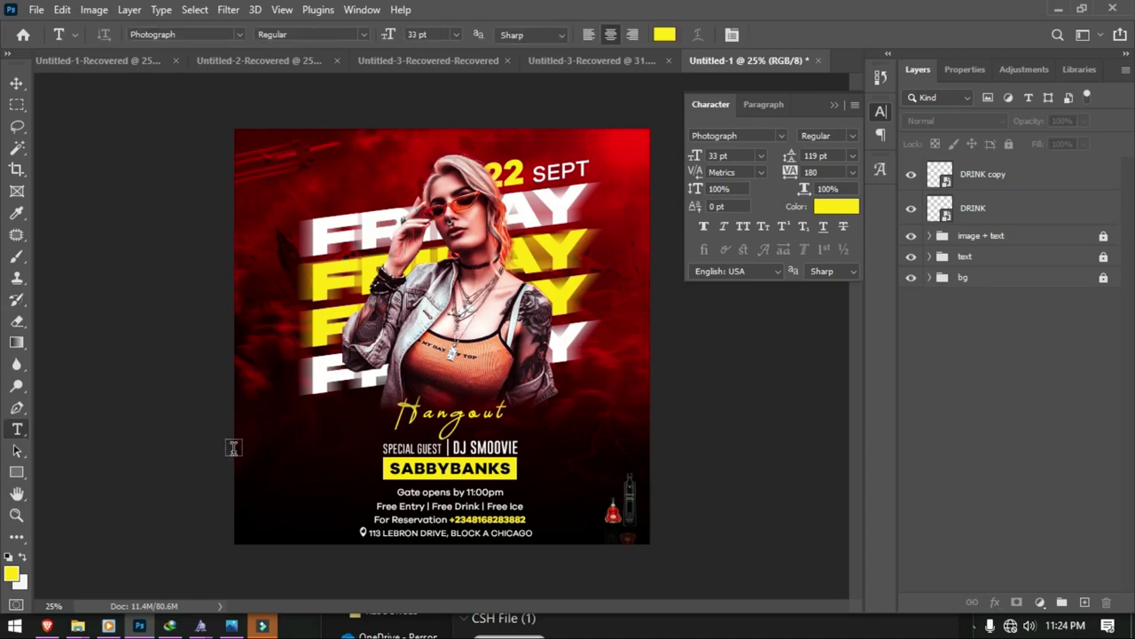
Step: Add a text label reading '+18 ONLY' beside the Hangout title
click(569, 441)
key(BackSpace)
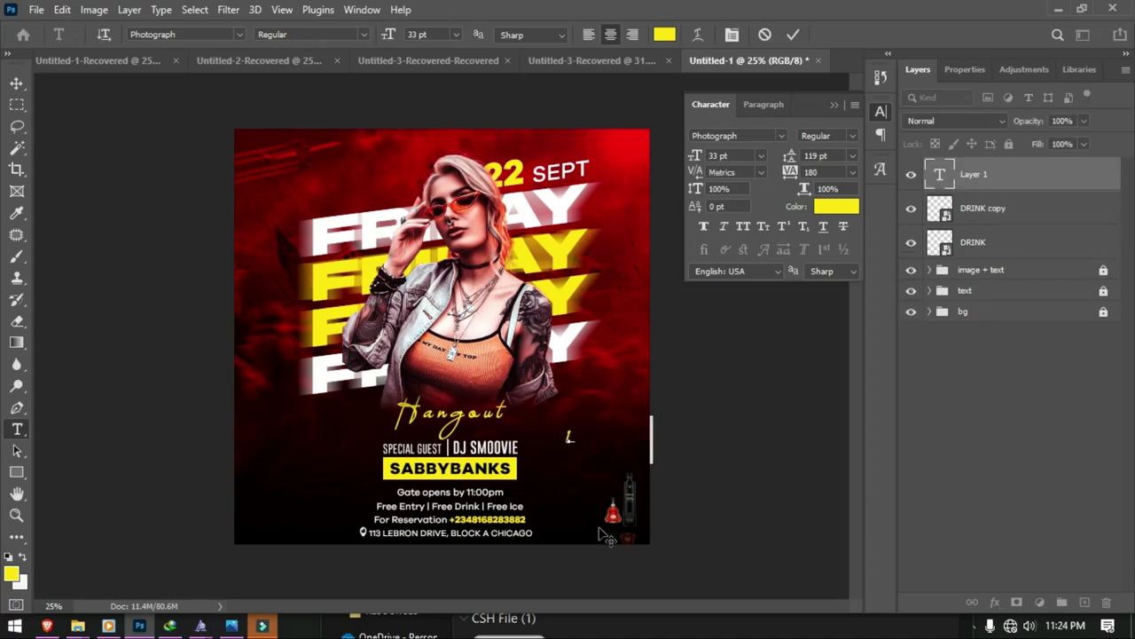
text(t)
text(18 )
text(O)
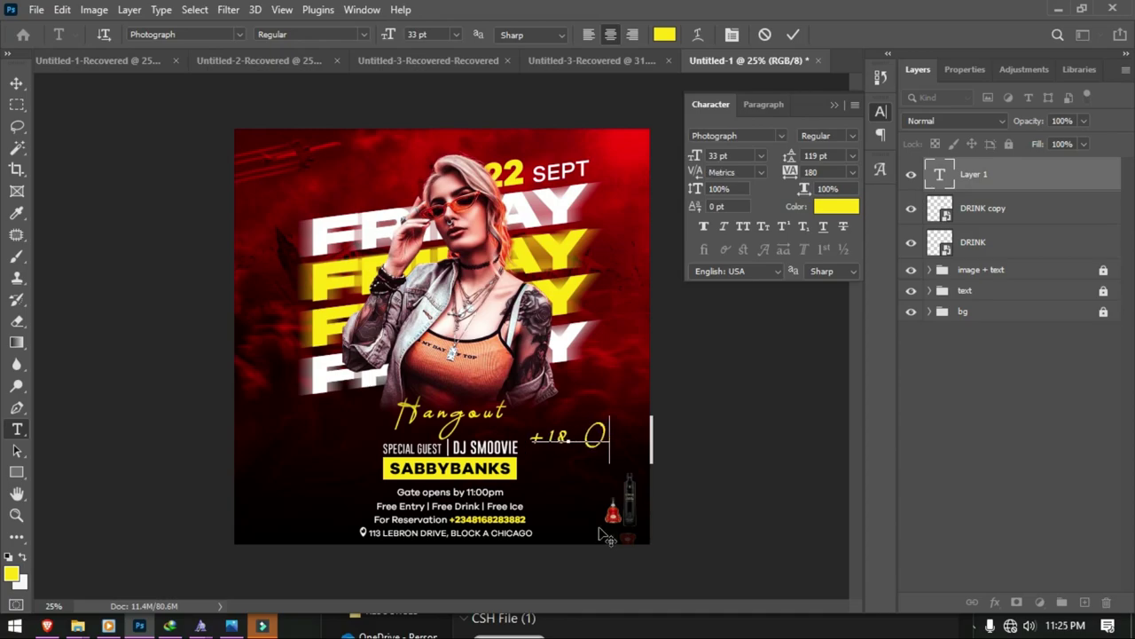
text(n)
key(BackSpace)
text(N)
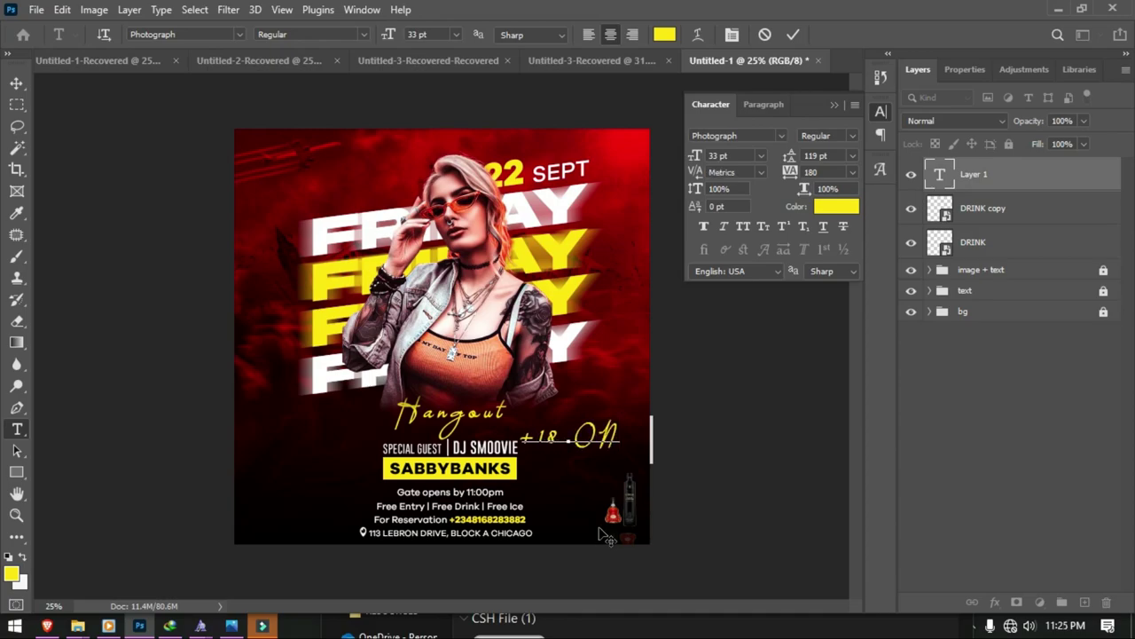
text(LY)
Step: Format '+18 ONLY' as Galano Grotesque Medium, italic, white #ffffff, 12 pt
key(ctrl+a)
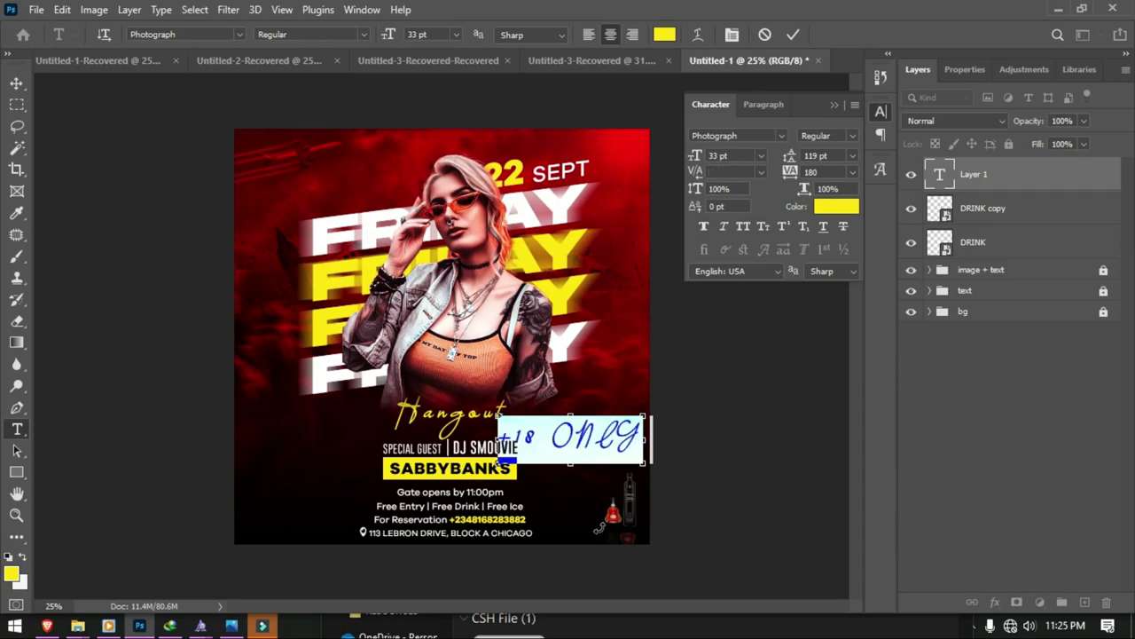
click(239, 34)
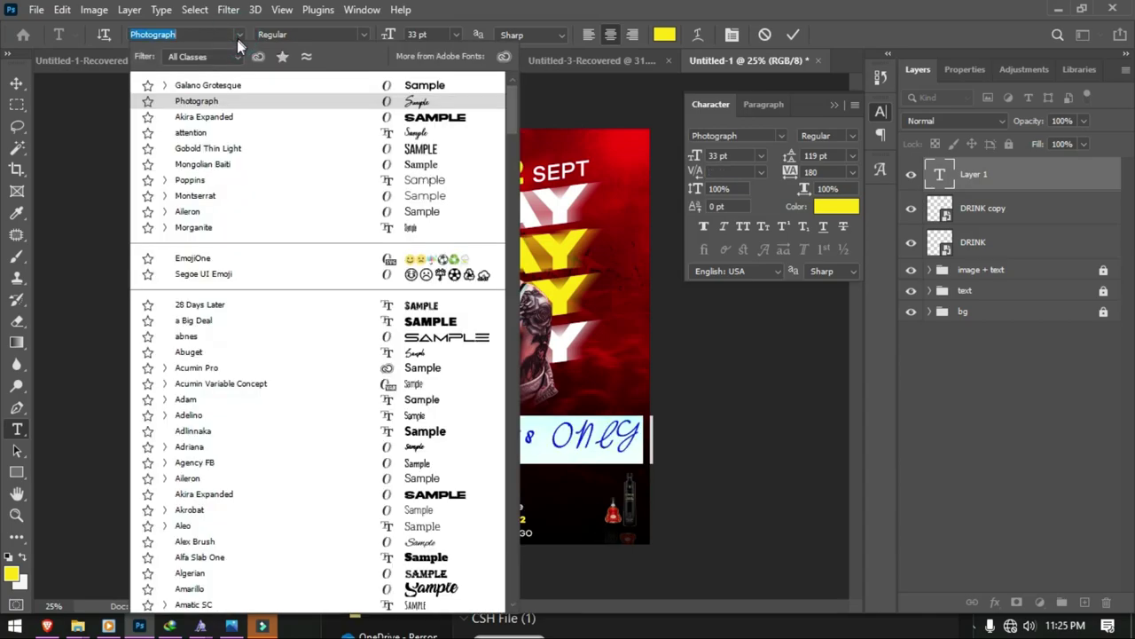
click(222, 87)
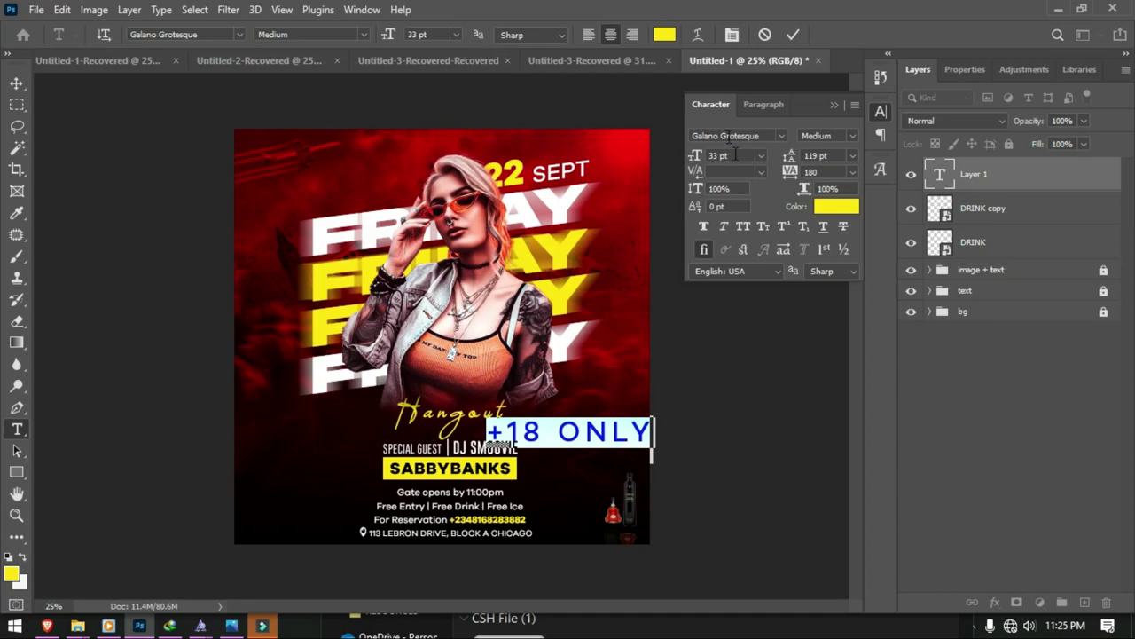
click(726, 227)
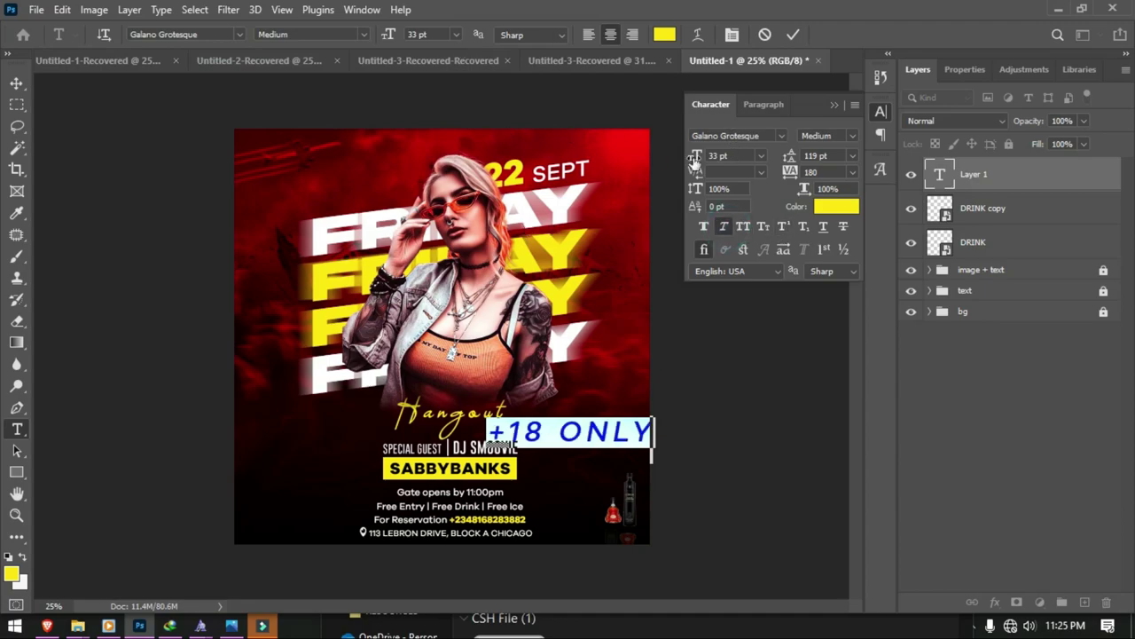
drag(700, 157, 677, 158)
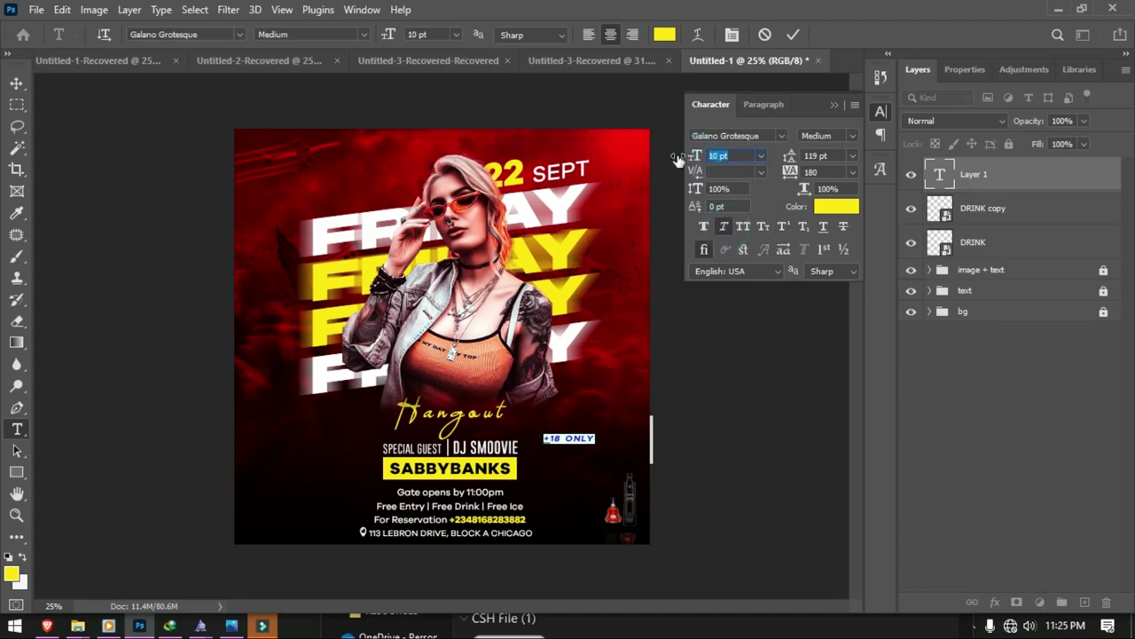
click(836, 207)
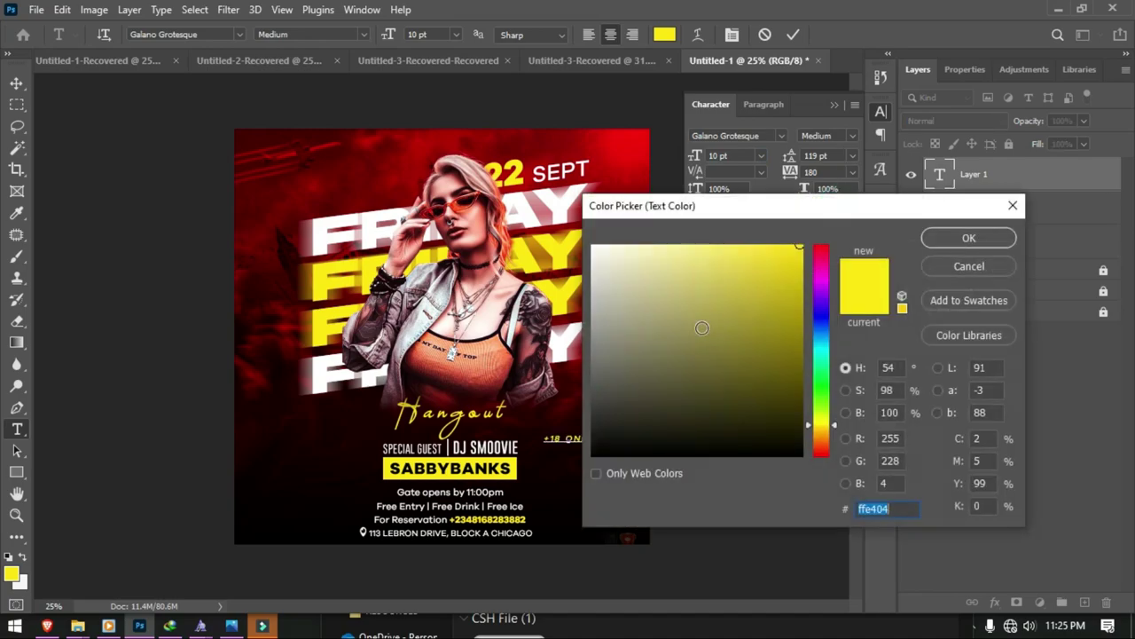
text(ffffff)
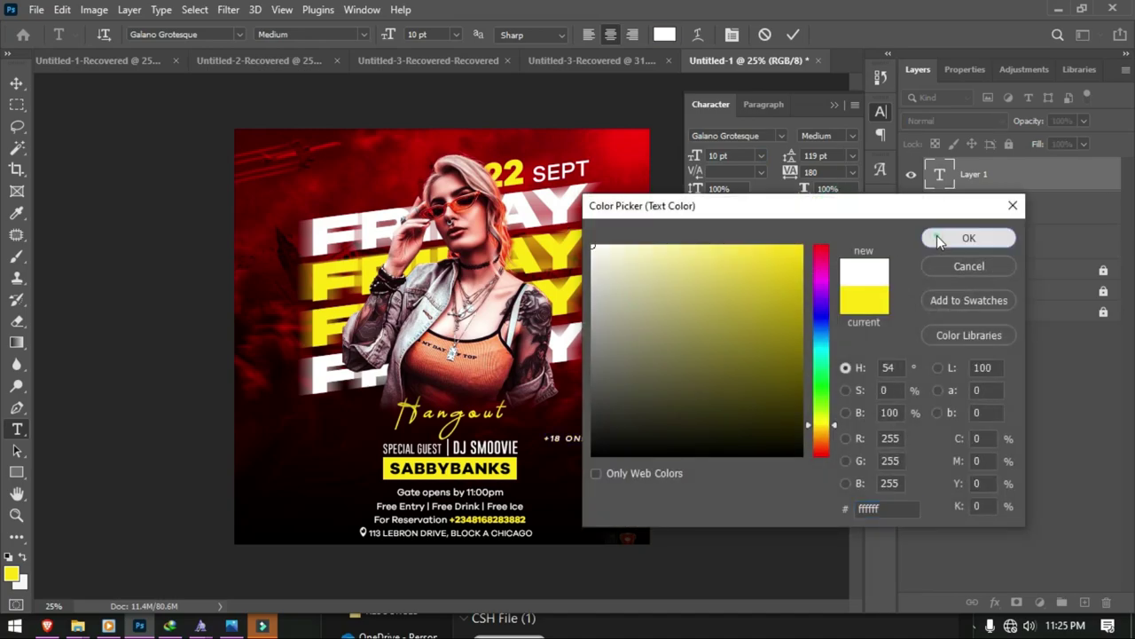
click(947, 238)
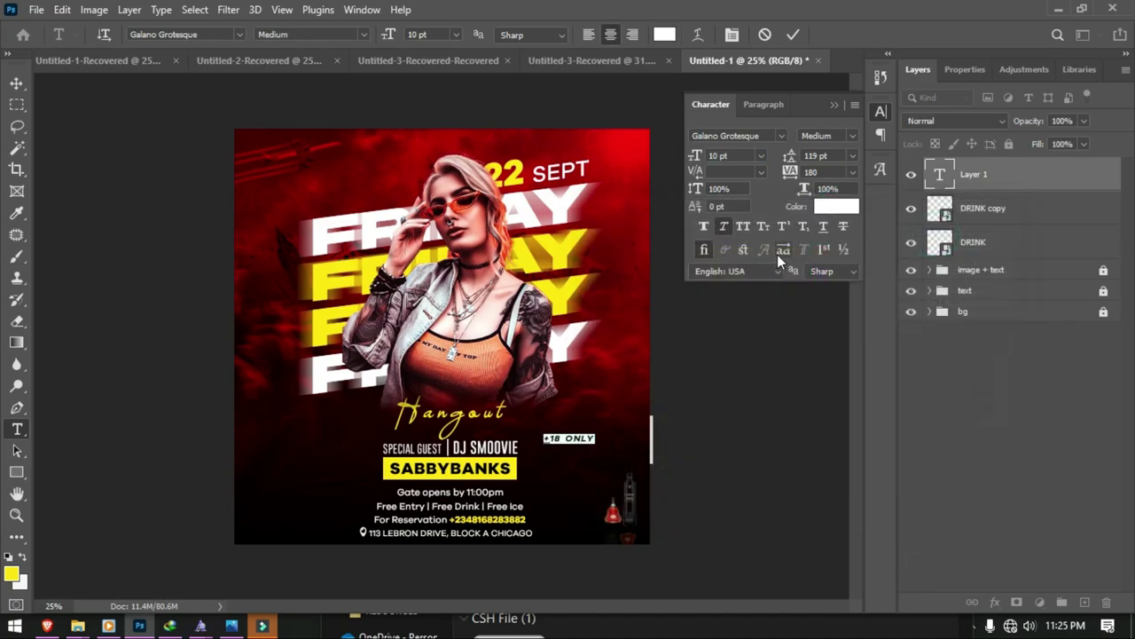
click(727, 156)
key(Up)
key(Up)
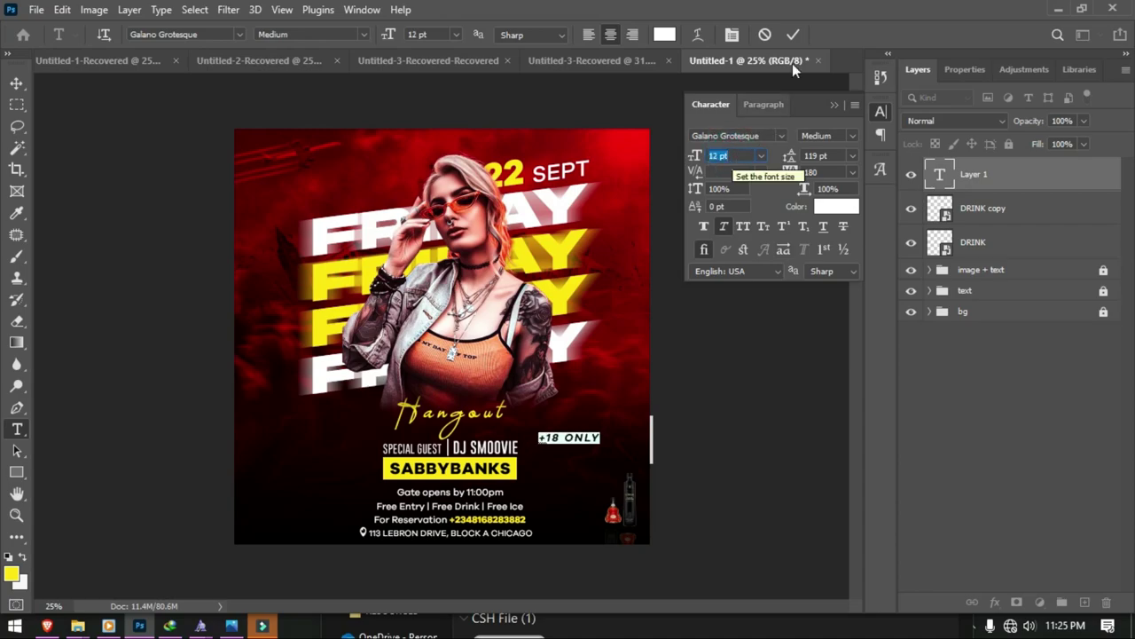
click(793, 35)
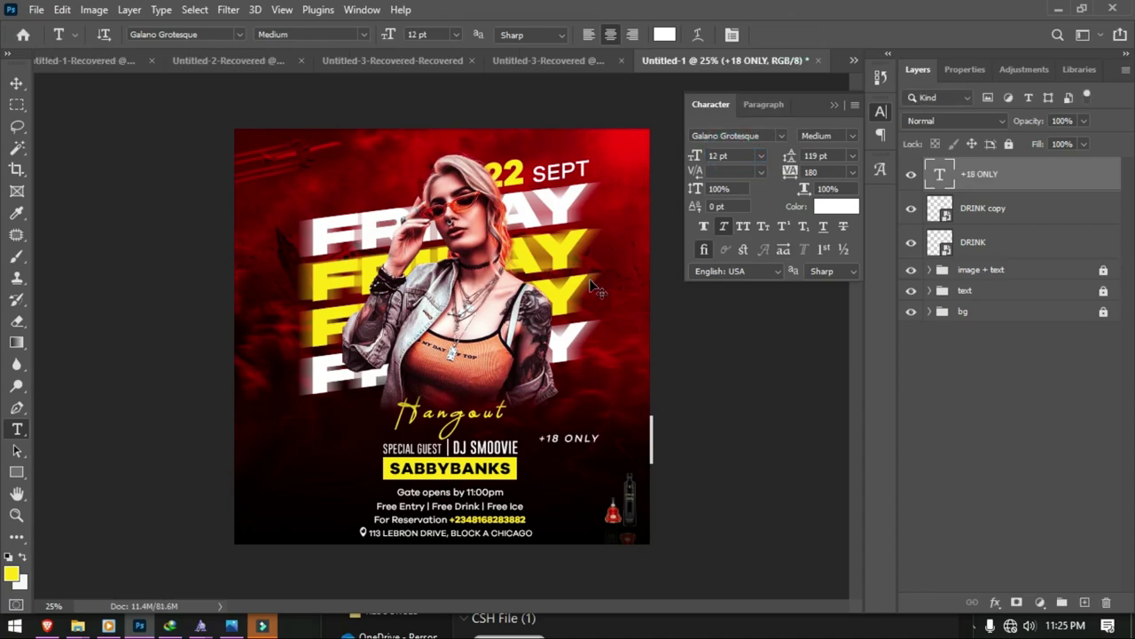
key(ctrl+t)
Step: Rotate the +18 ONLY label to run vertically and place it along the flyer's right edge
drag(627, 388, 532, 379)
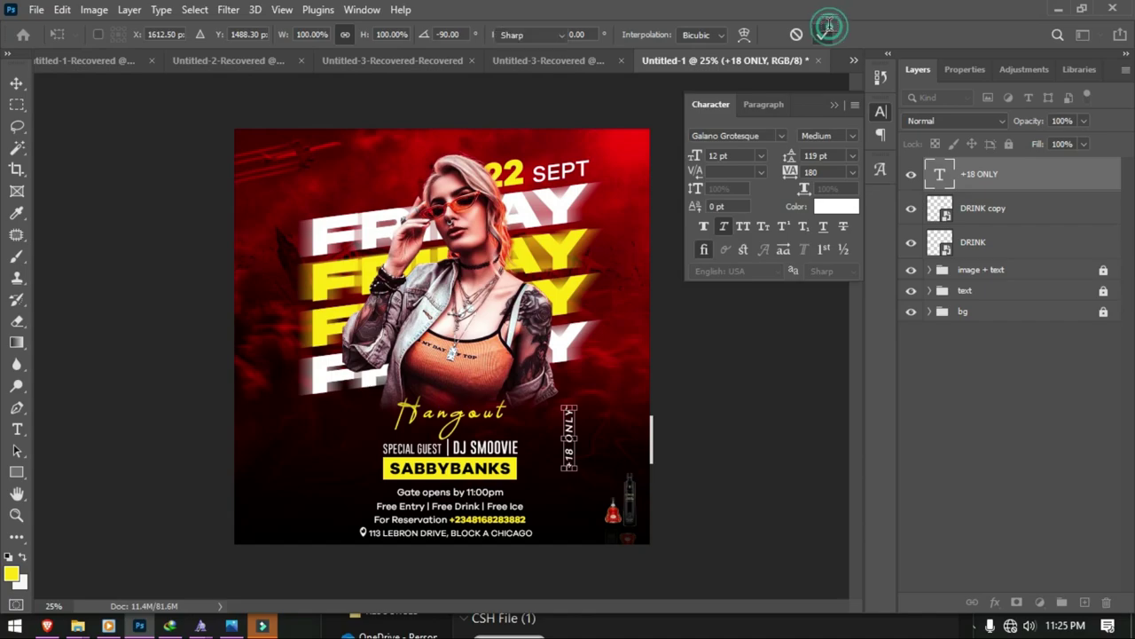
click(826, 34)
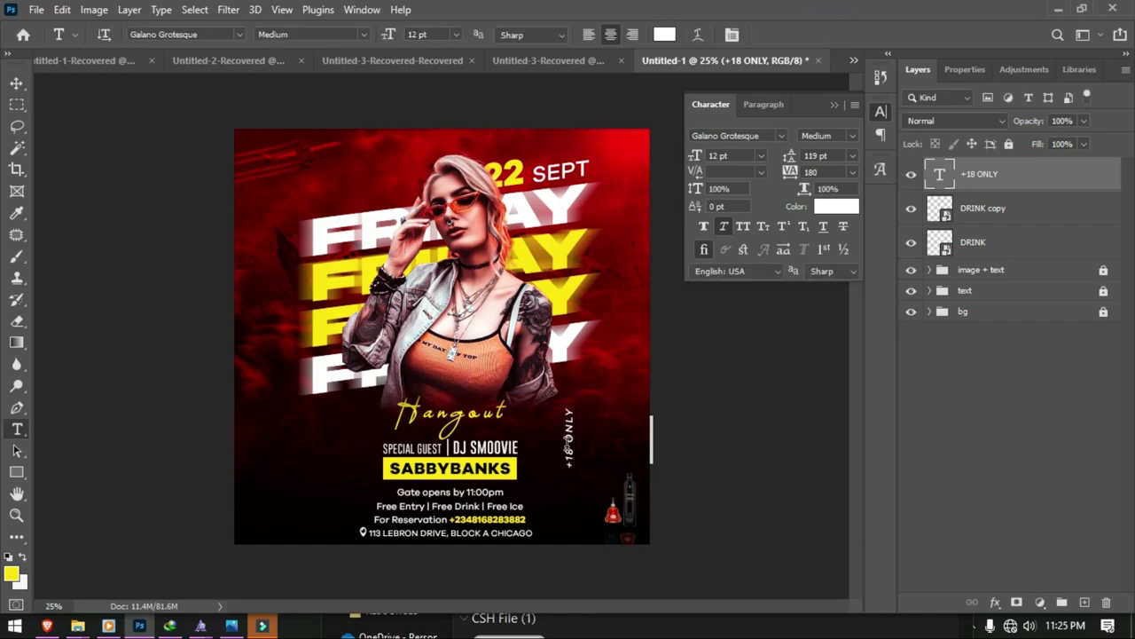
key(v)
click(569, 439)
drag(568, 439, 645, 417)
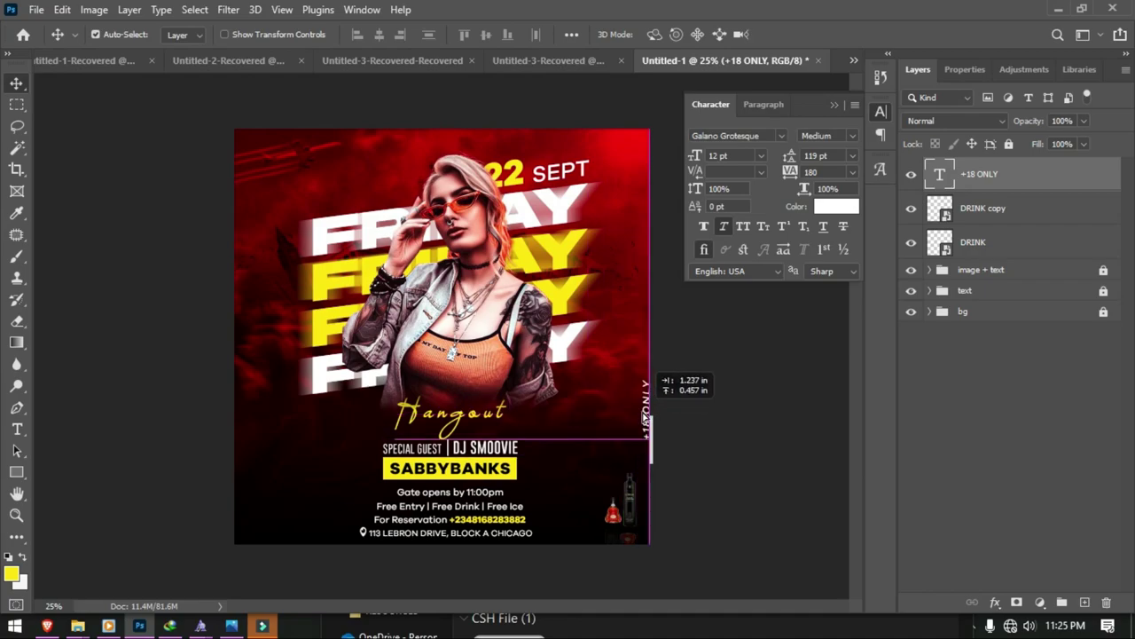
drag(645, 417, 646, 418)
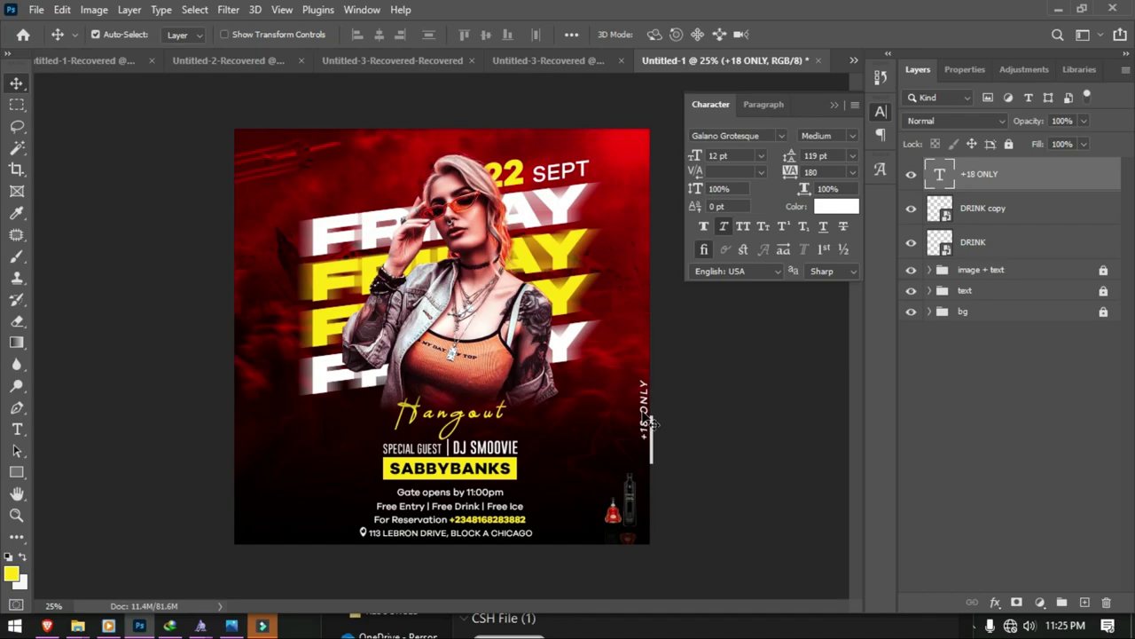
Step: Nudge both drink bottle images 0.177 in to the right
drag(581, 473, 658, 561)
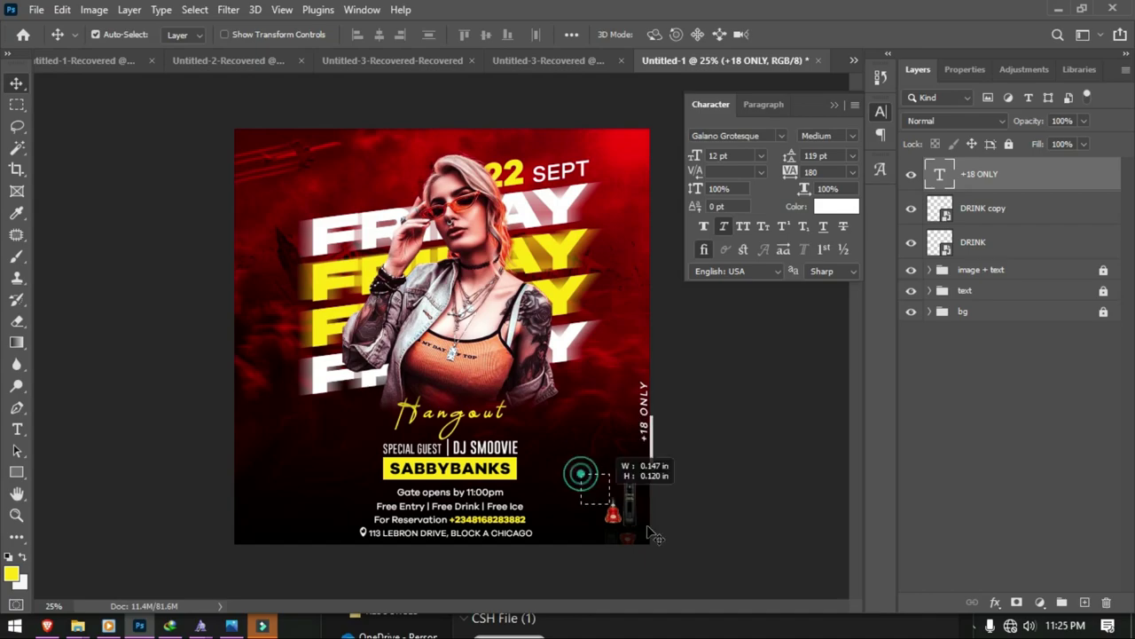
drag(632, 516, 641, 519)
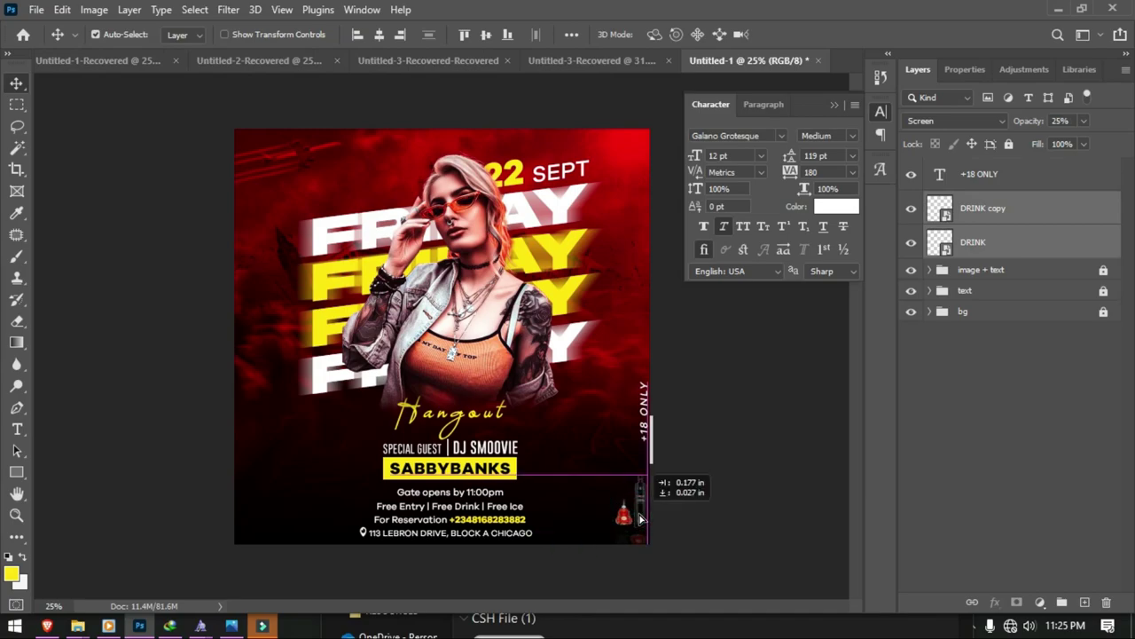
click(601, 399)
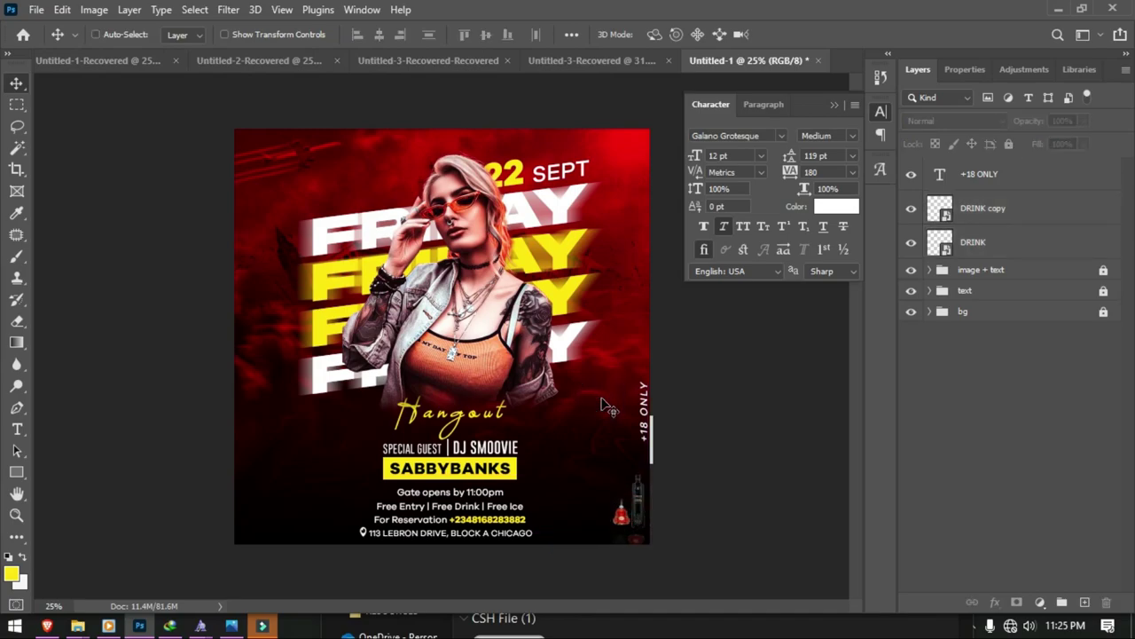
key(ctrl+0)
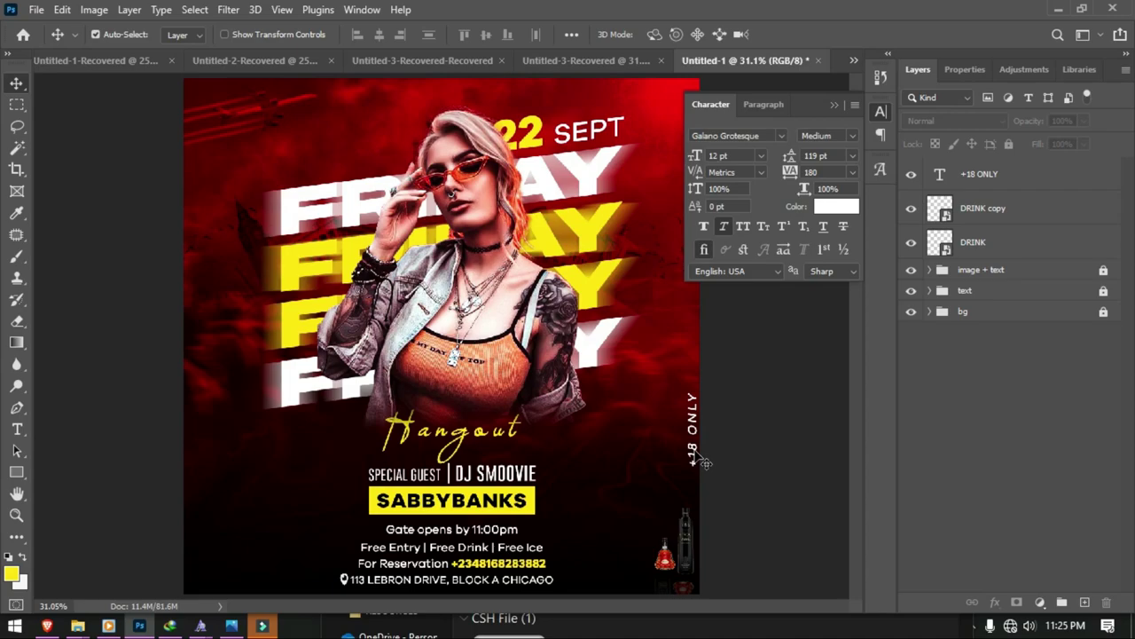
Step: Copy the +18 ONLY label to the left edge and retype it as GOLDEN ROYAL PRESENTS
drag(696, 454, 241, 394)
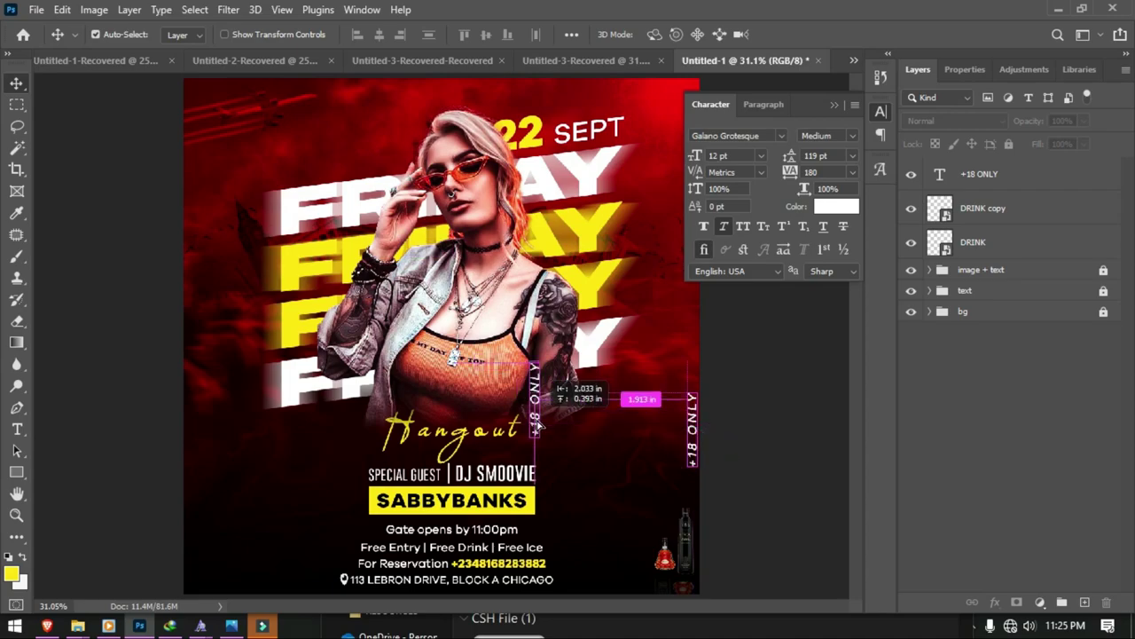
drag(221, 380, 200, 381)
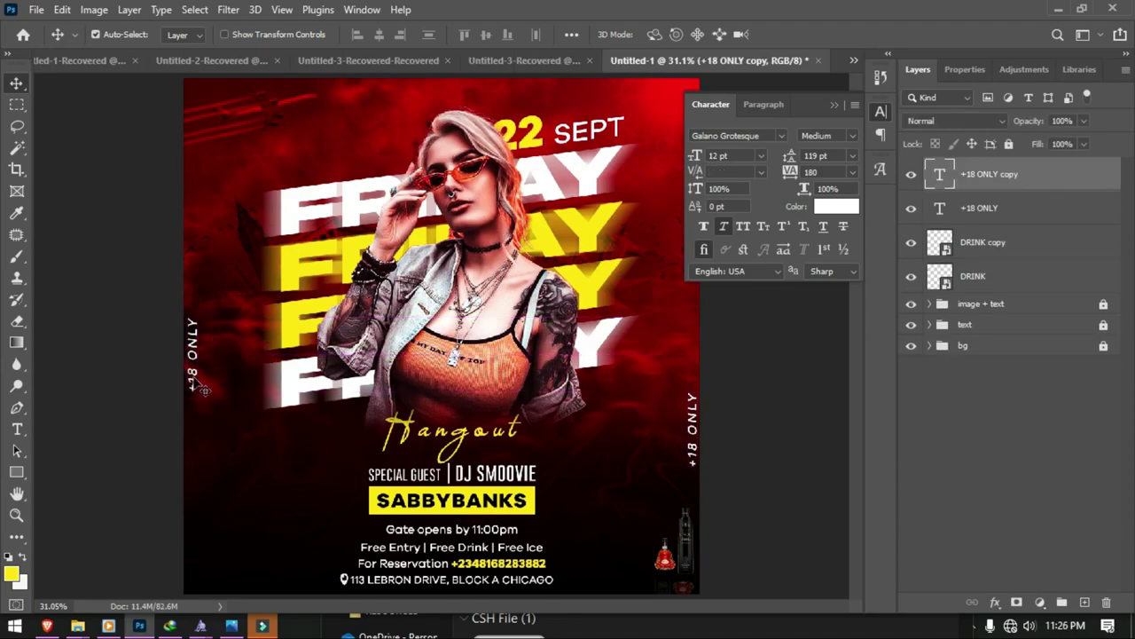
key(t)
click(191, 377)
key(ctrl+a)
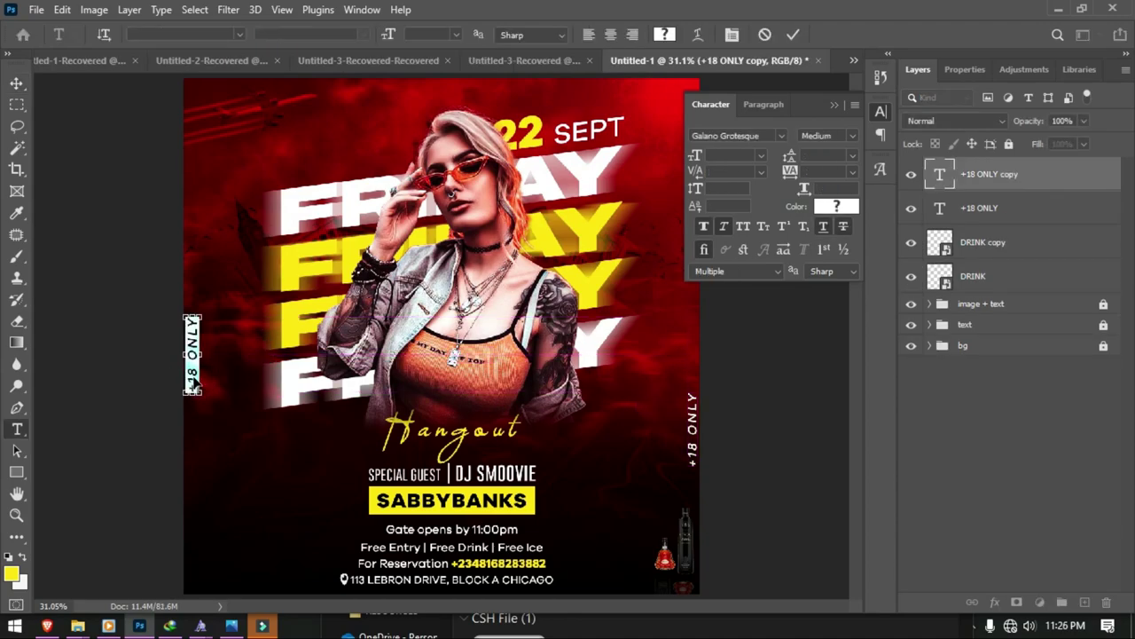
key(BackSpace)
text(GOLDEN)
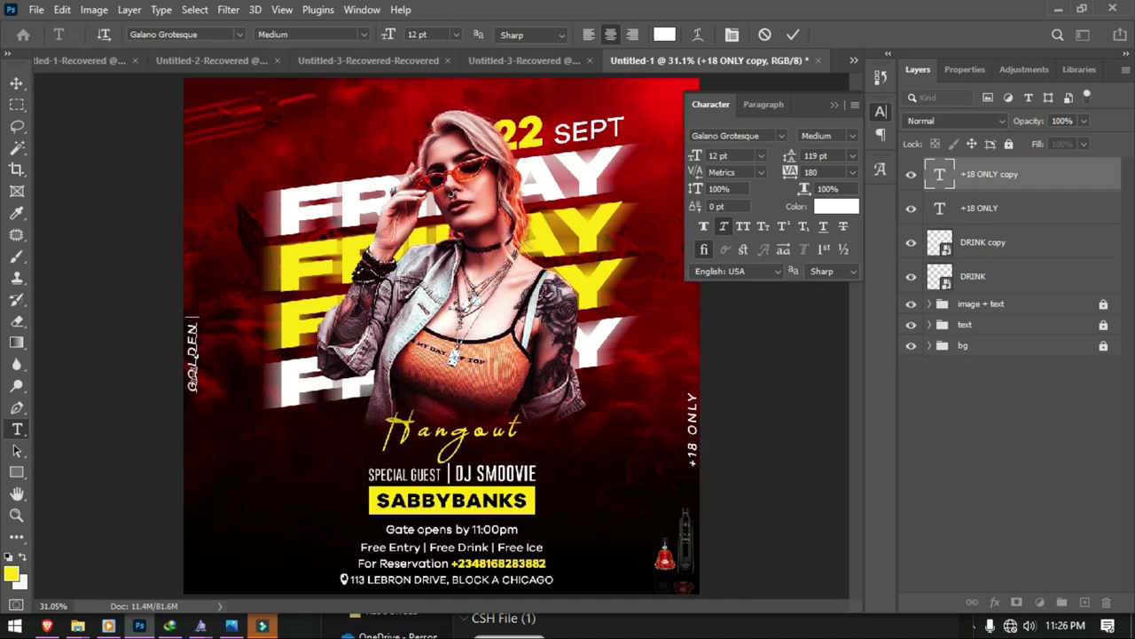
text(_RO)
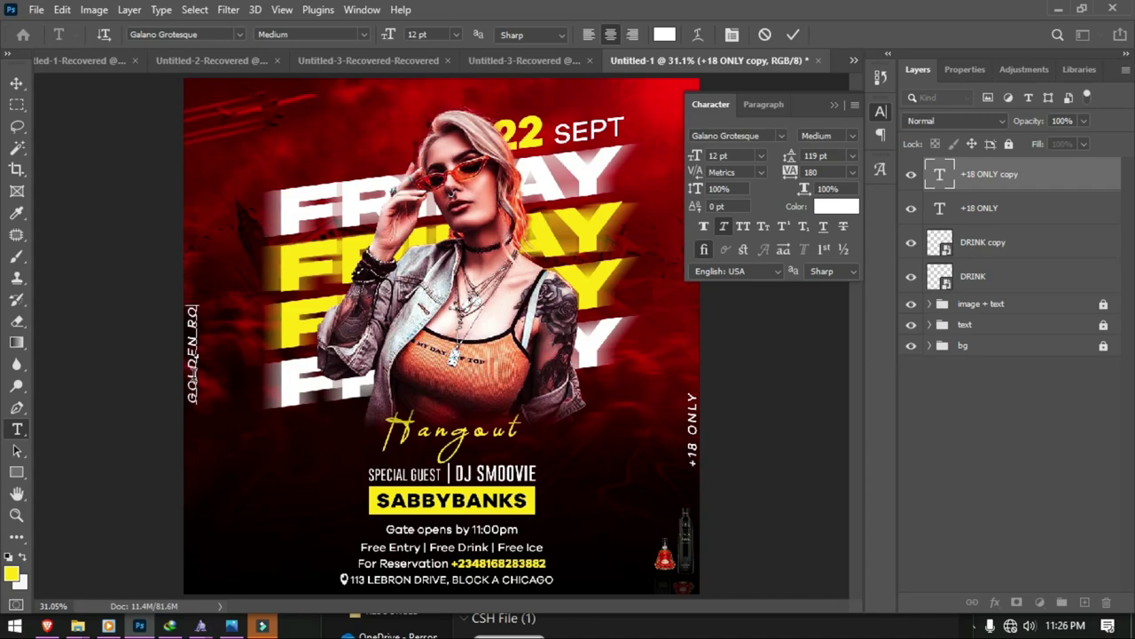
text(YAL_)
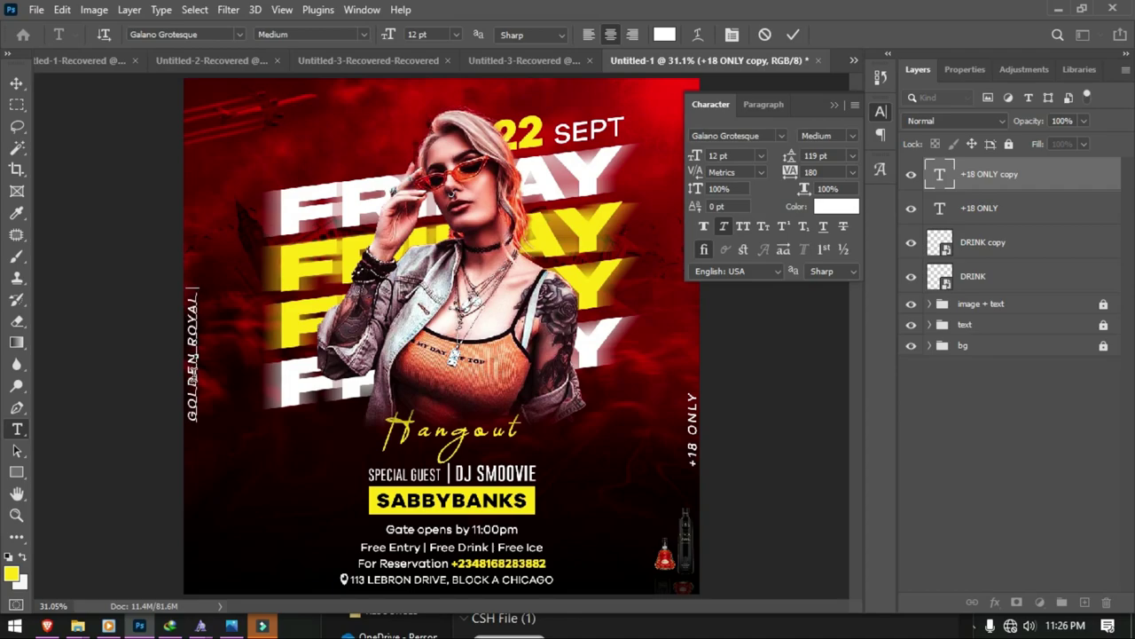
text(PRES)
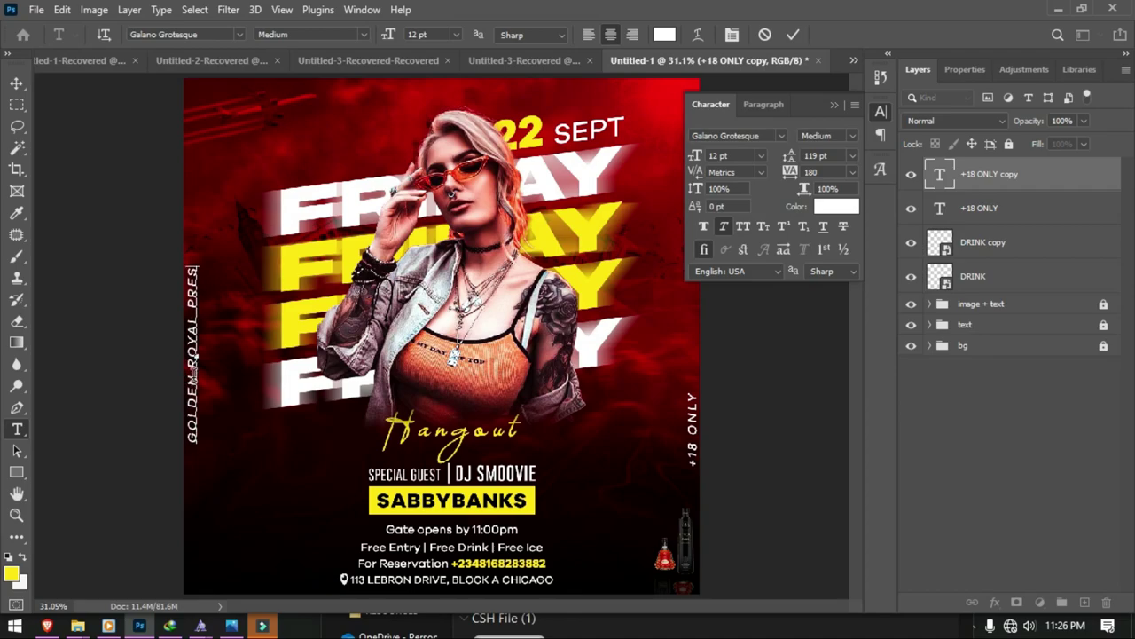
text(ENT)
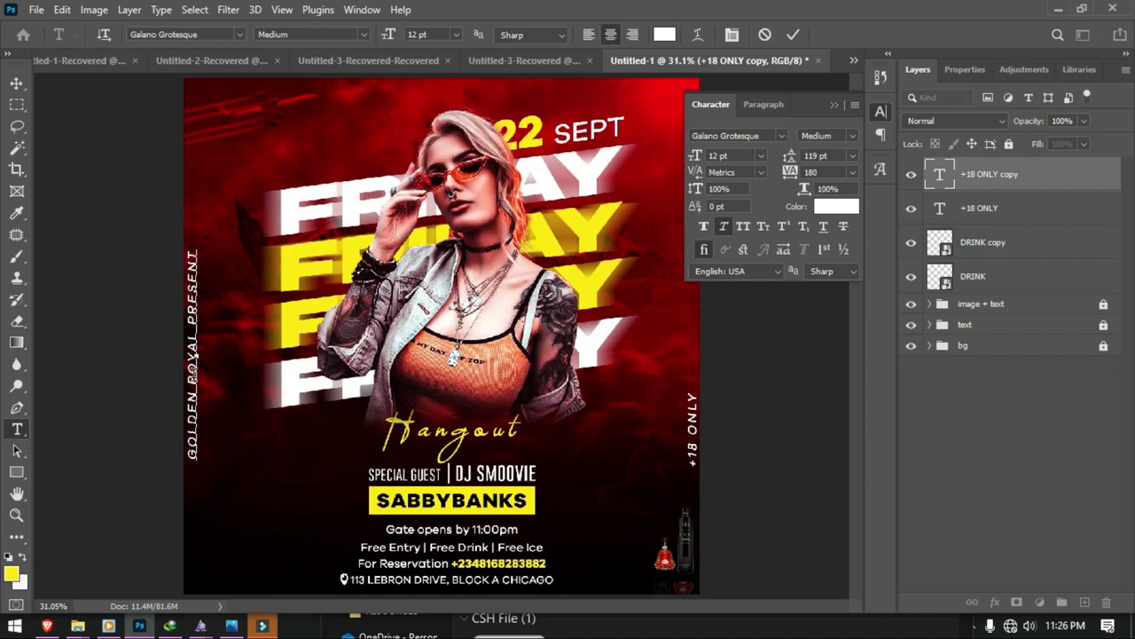
text(S)
Step: Set the GOLDEN ROYAL PRESENTS text to 9 pt with 240 tracking
key(ctrl+a)
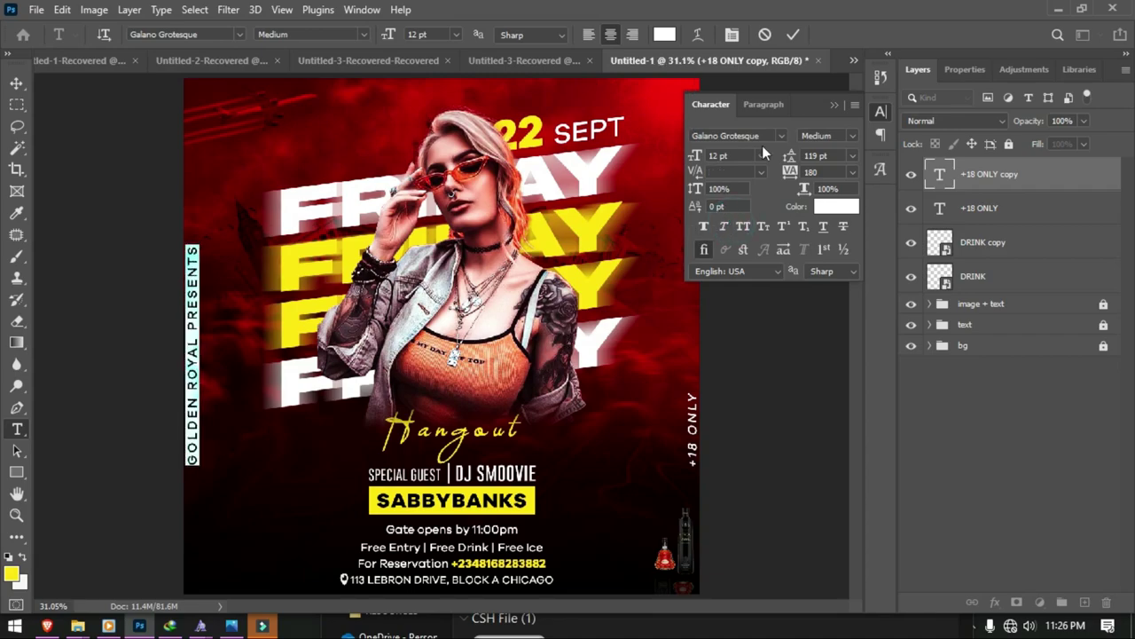
drag(696, 157, 696, 157)
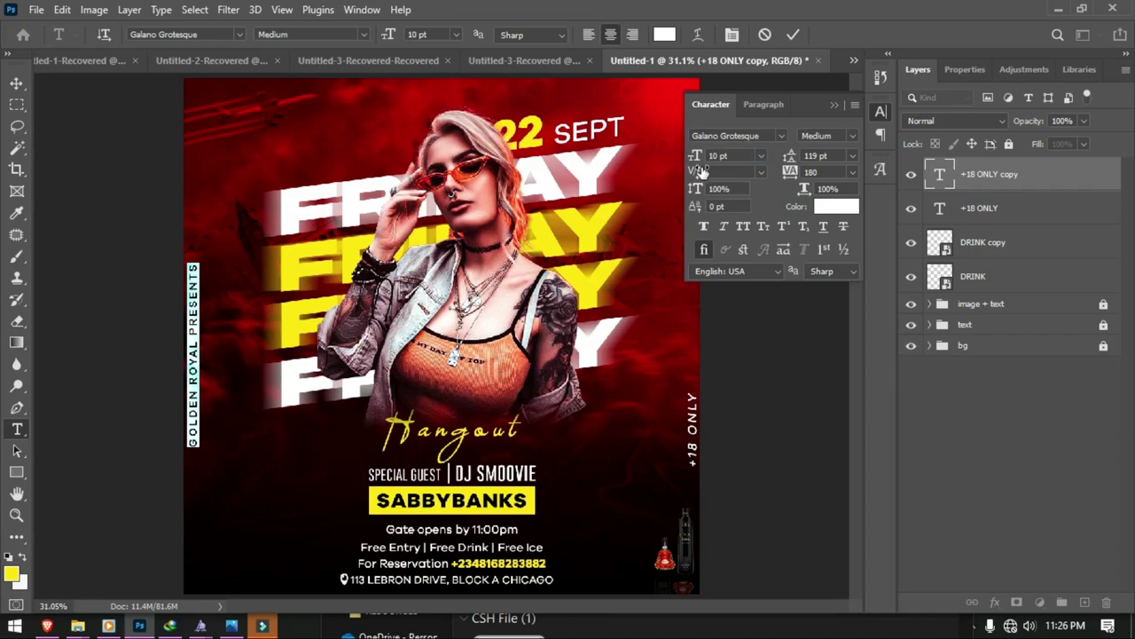
drag(697, 160, 694, 159)
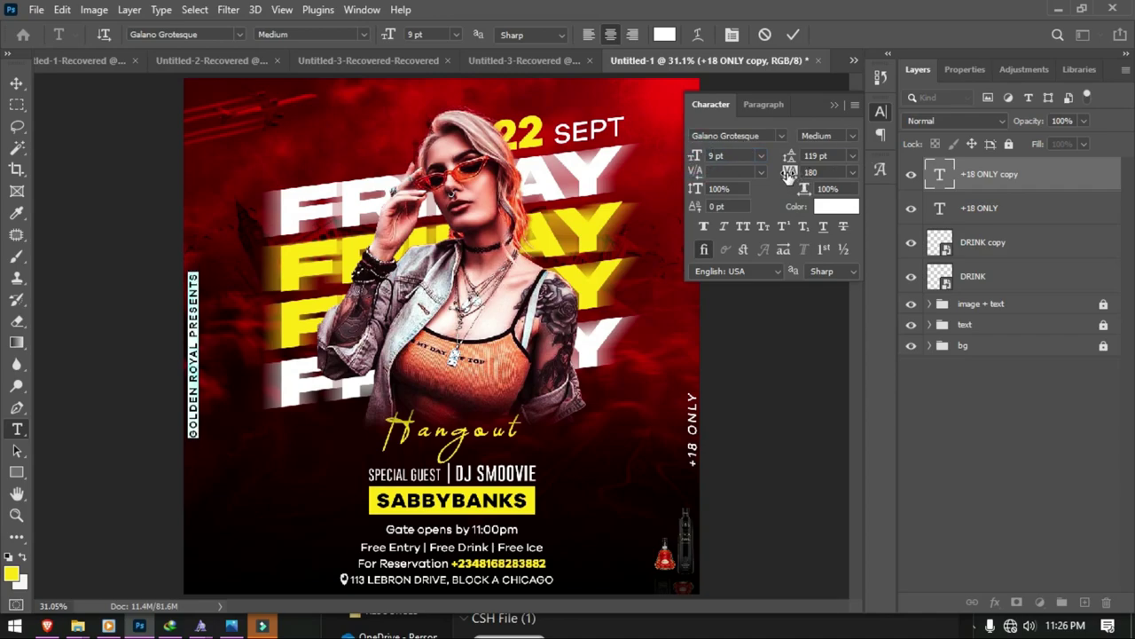
drag(789, 173, 808, 172)
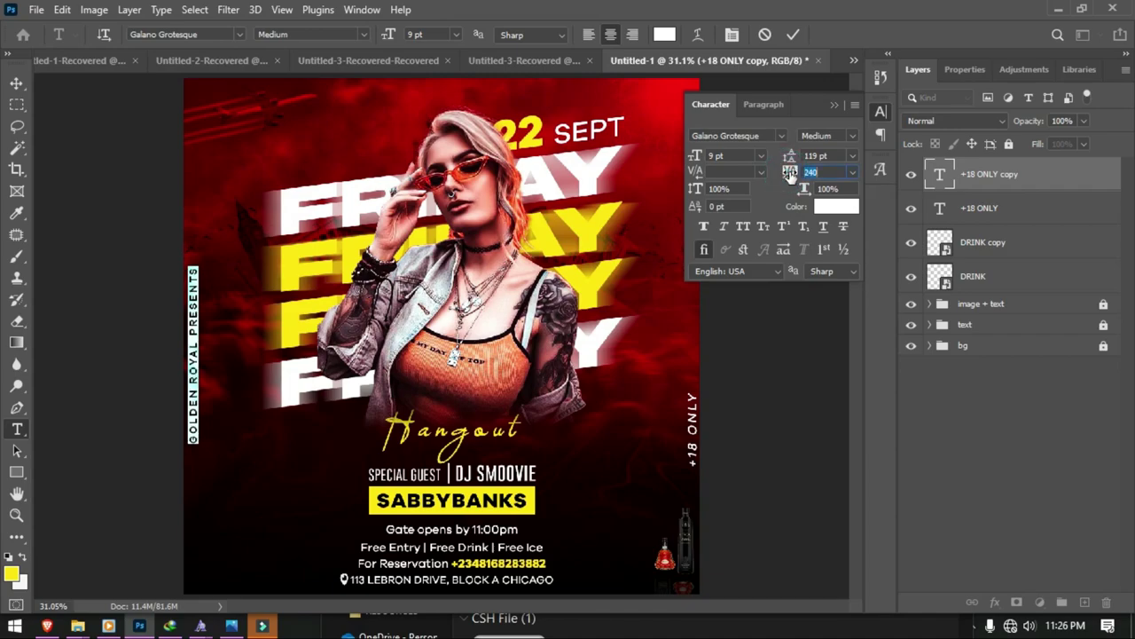
click(18, 83)
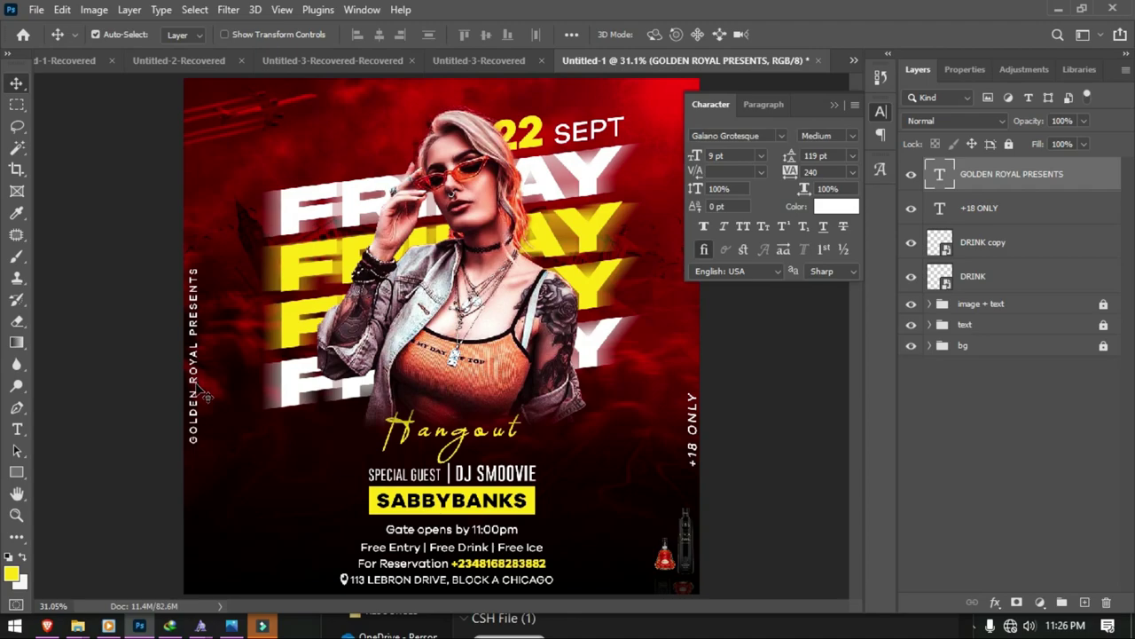
Step: Move GOLDEN ROYAL PRESENTS higher on the left edge and widen its tracking to 440
drag(204, 397, 202, 346)
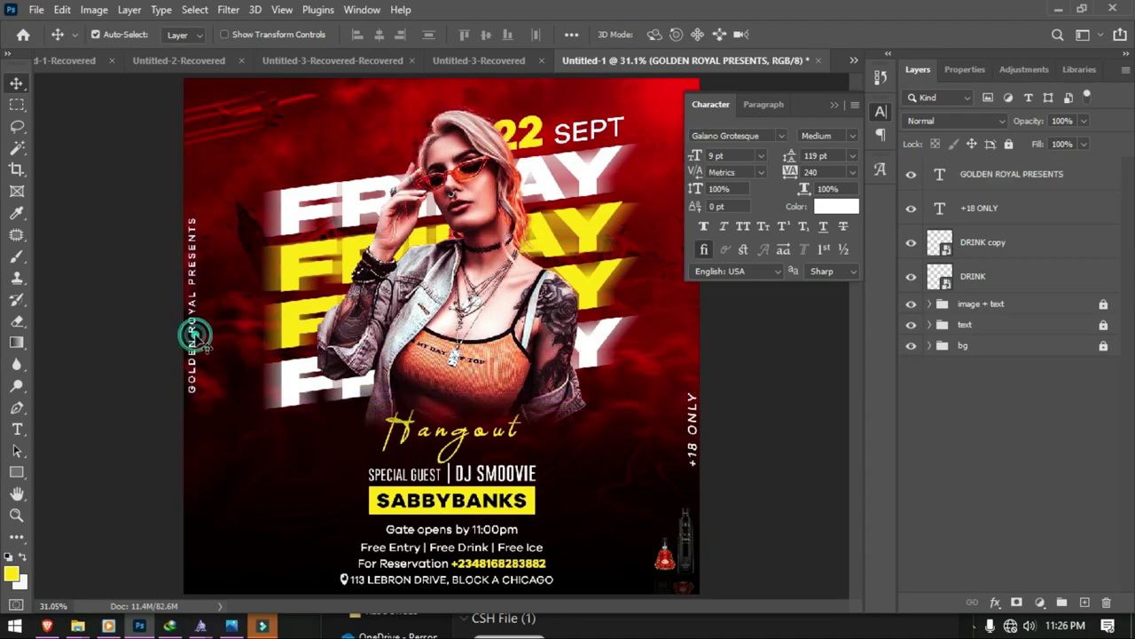
click(202, 346)
double_click(192, 334)
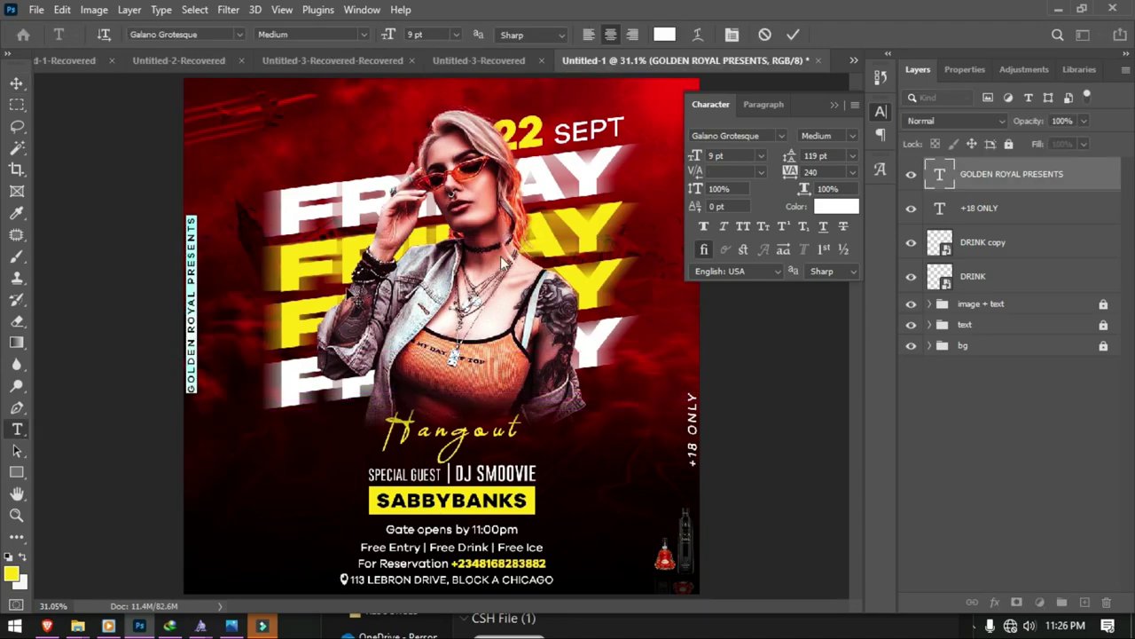
drag(789, 172, 794, 170)
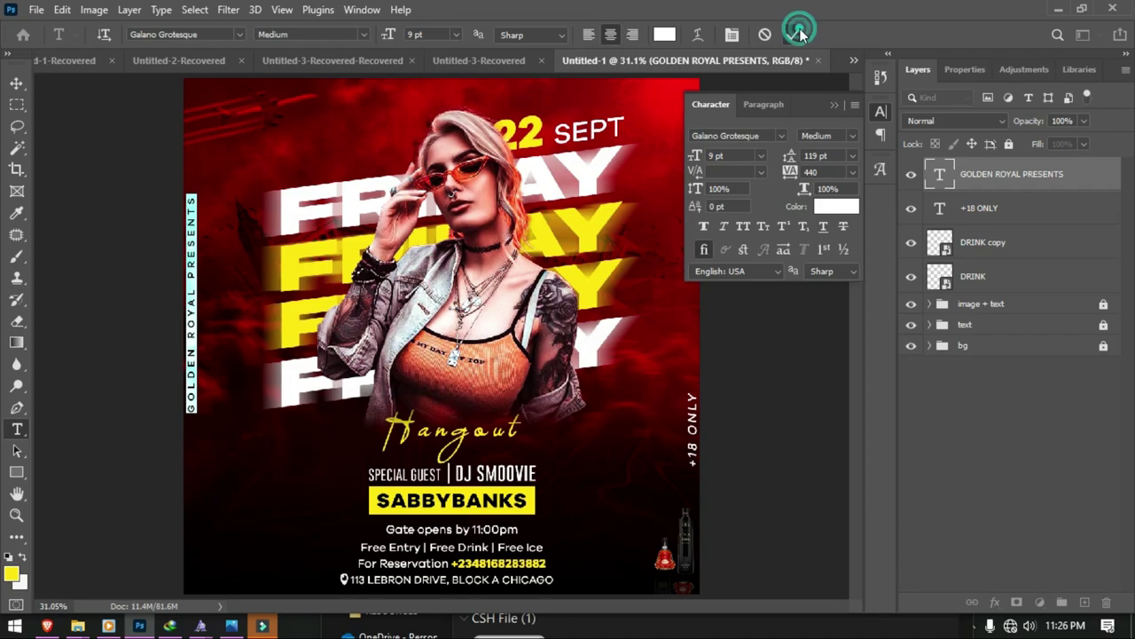
click(801, 33)
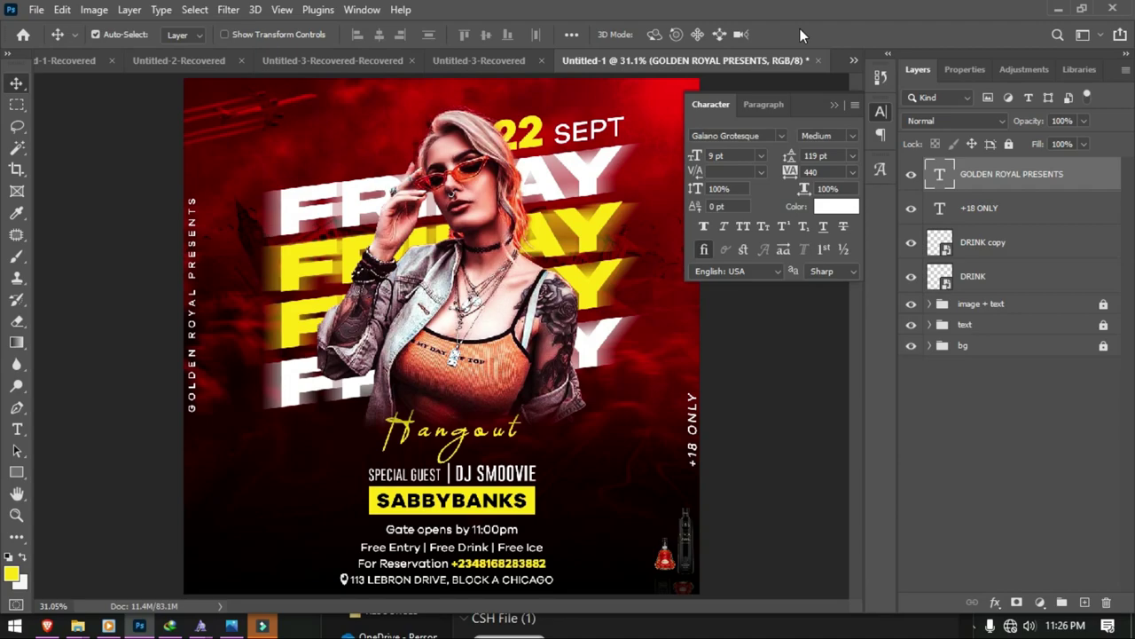
Step: Duplicate the Hangout script text to the flyer's lower left
drag(409, 439, 266, 461)
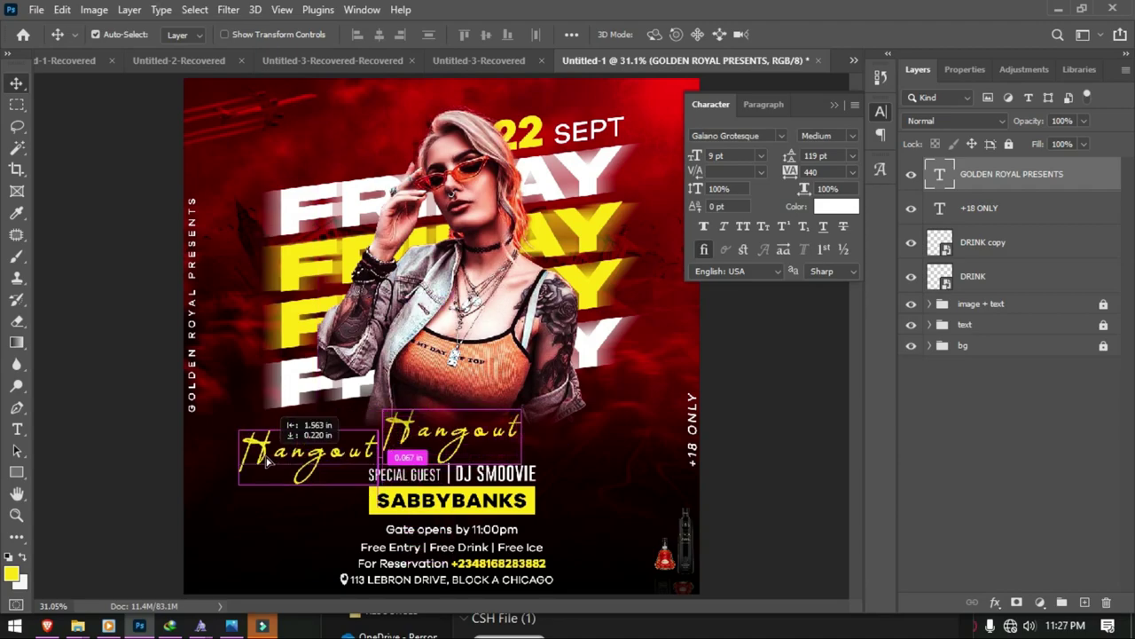
drag(266, 462, 232, 472)
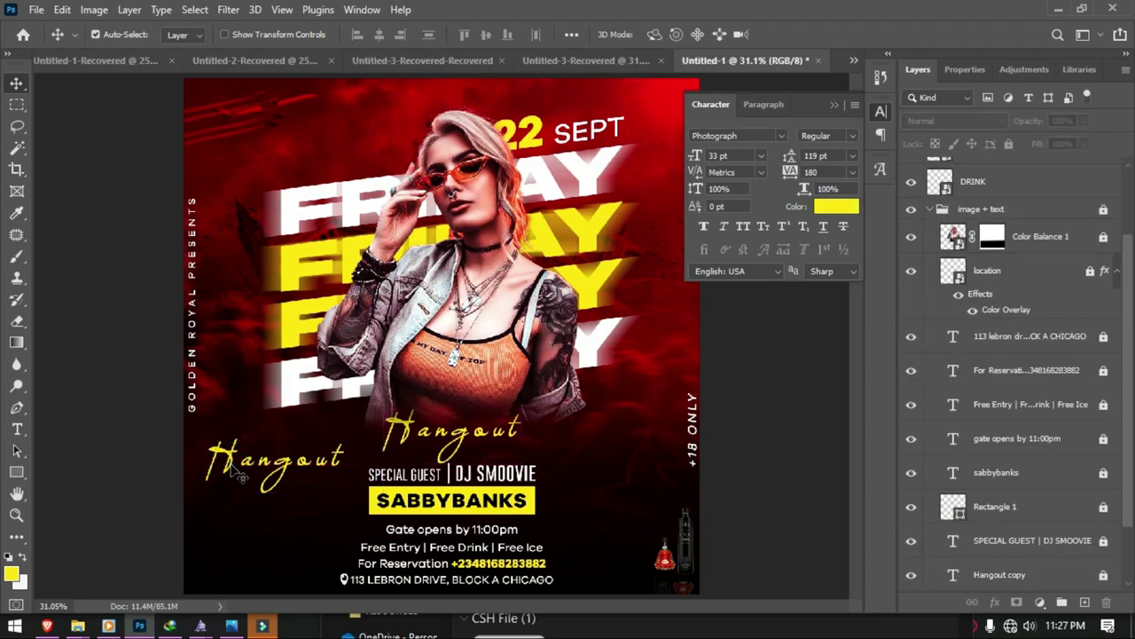
key(t)
click(233, 472)
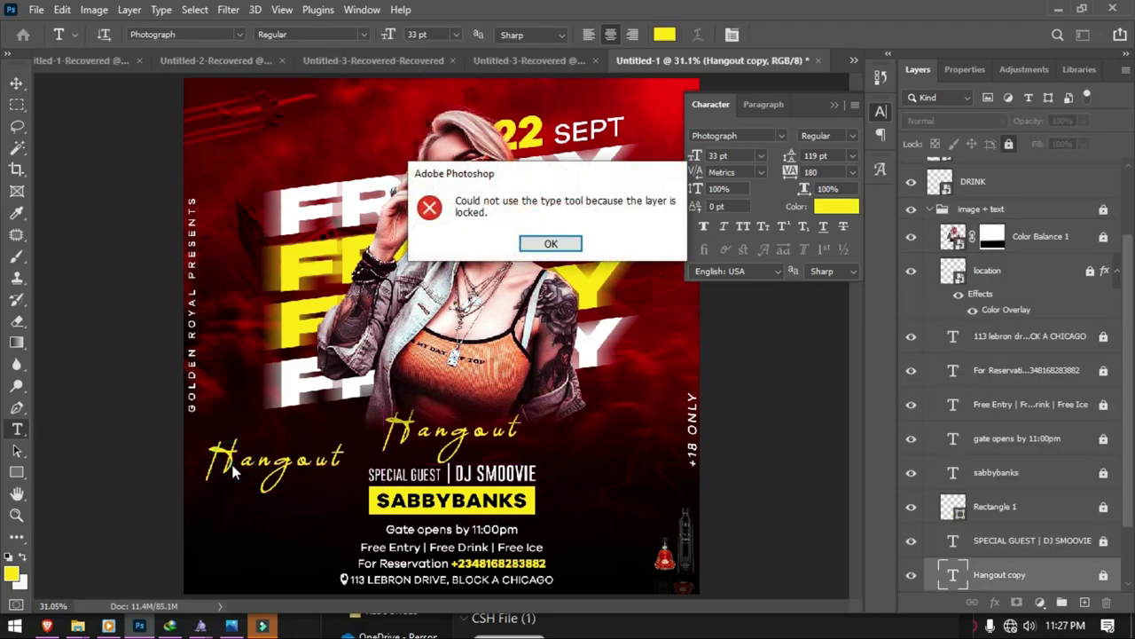
key(Return)
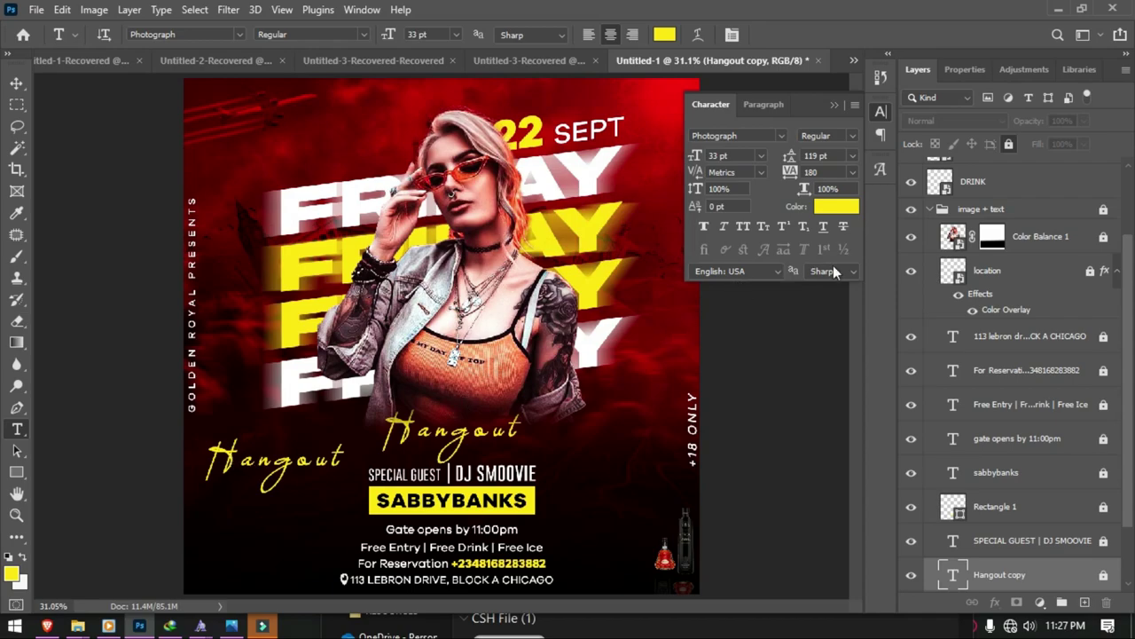
Step: Unlock the image + text group and the Hangout copy layer so it can be edited
click(1104, 213)
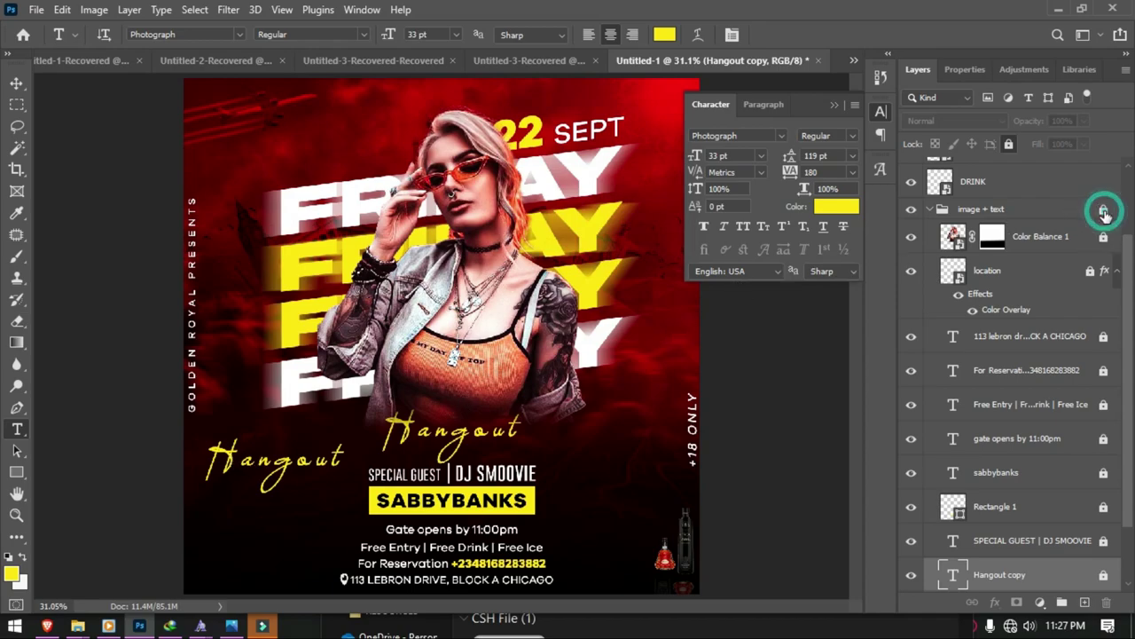
click(927, 211)
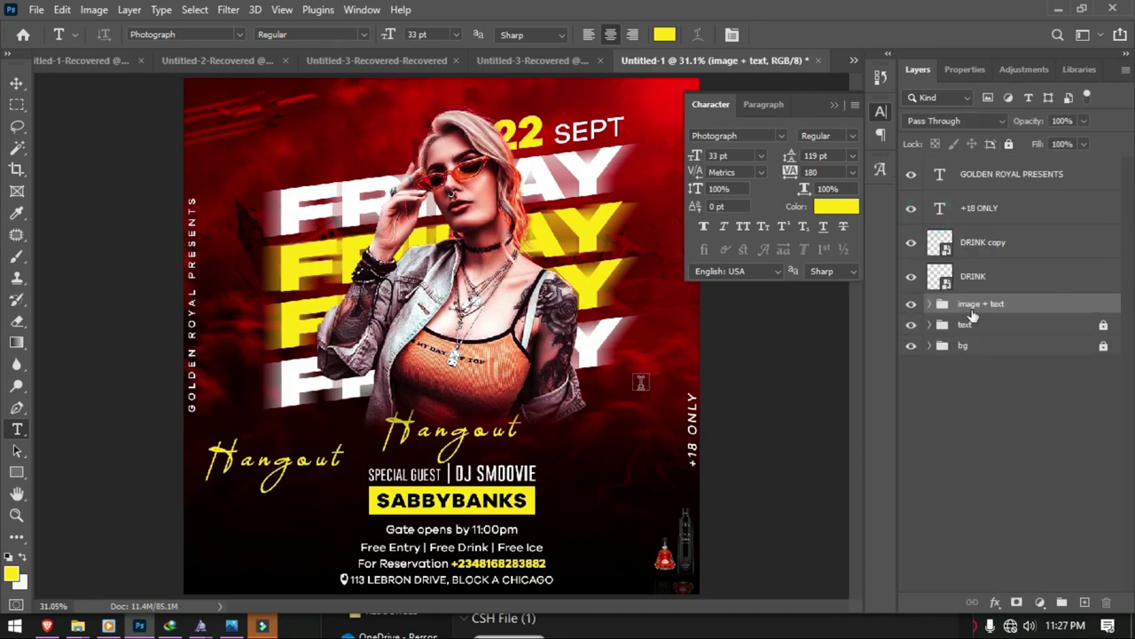
click(306, 462)
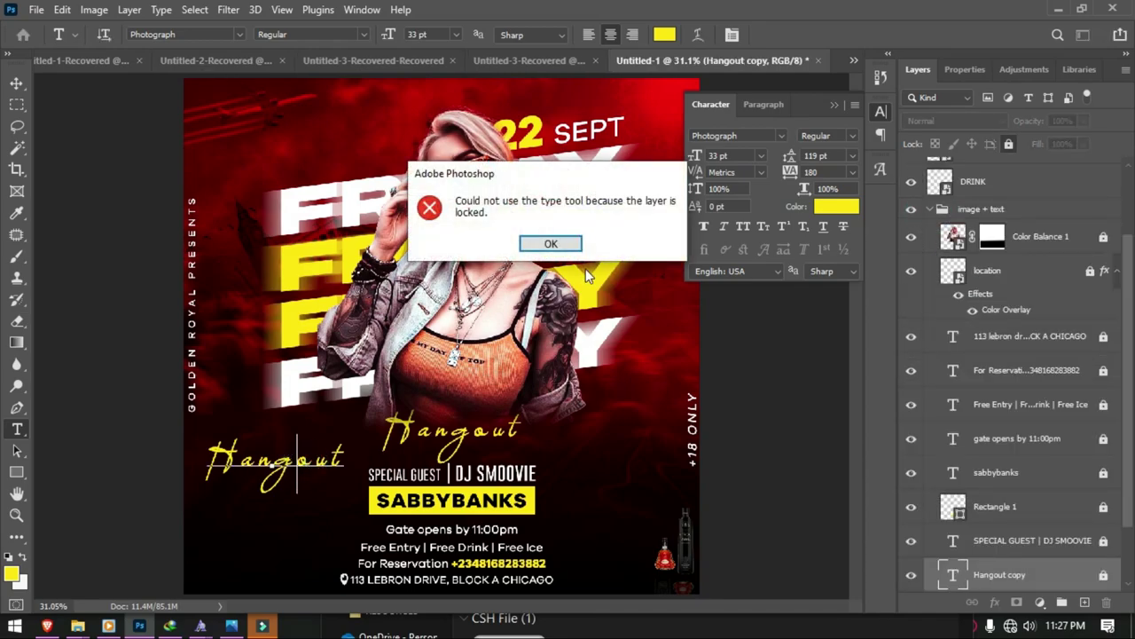
click(551, 243)
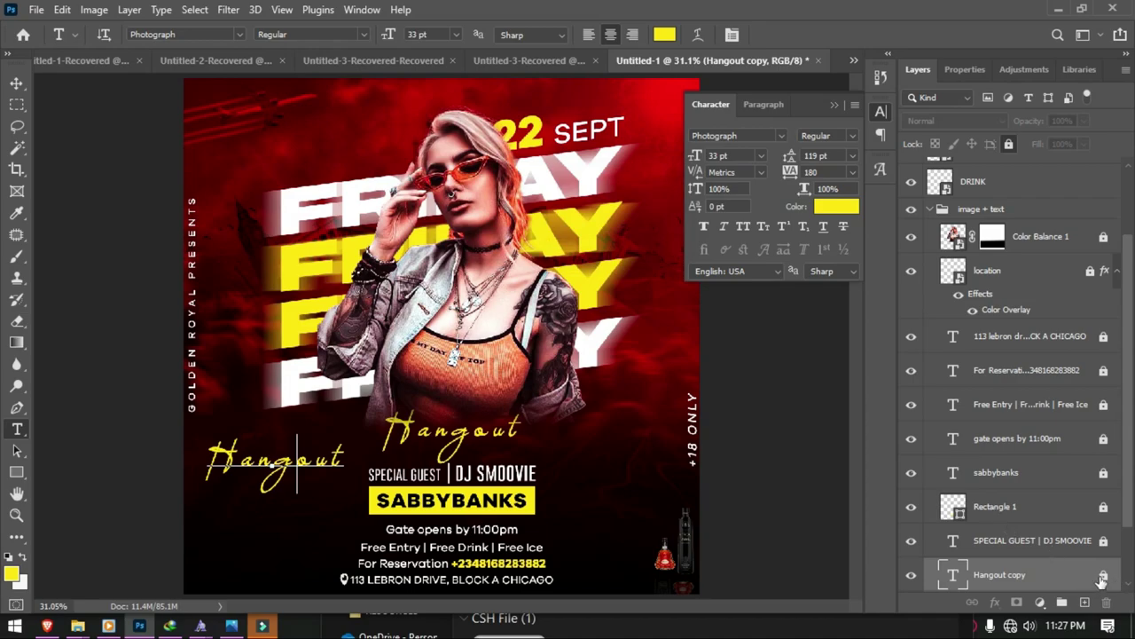
click(1102, 576)
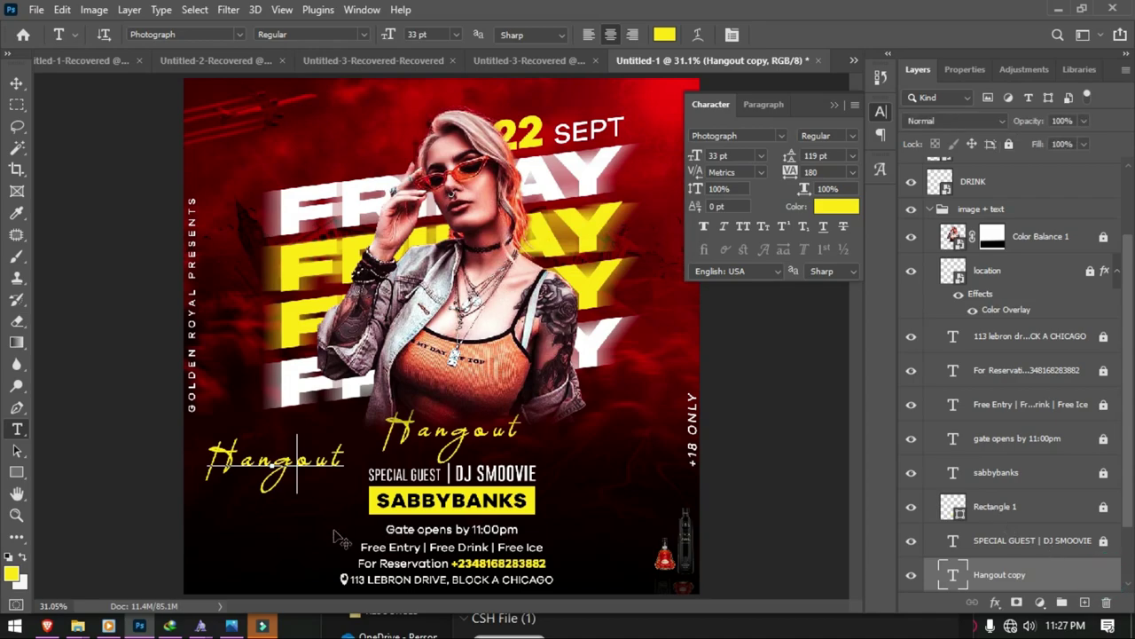
key(ctrl+a)
key(v)
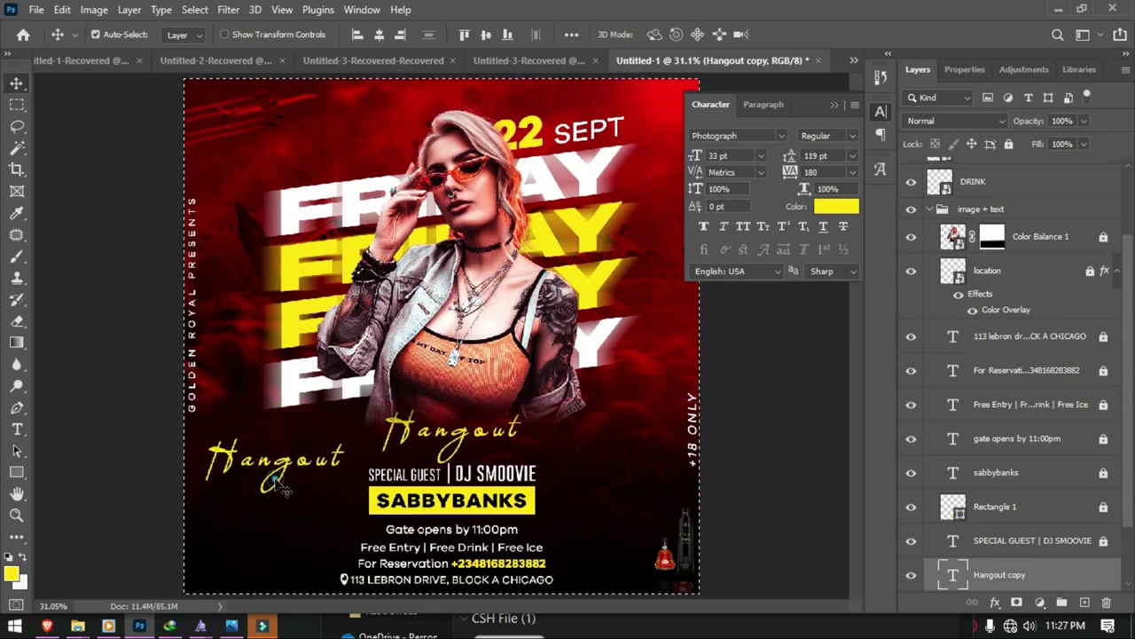
click(95, 33)
key(ctrl+d)
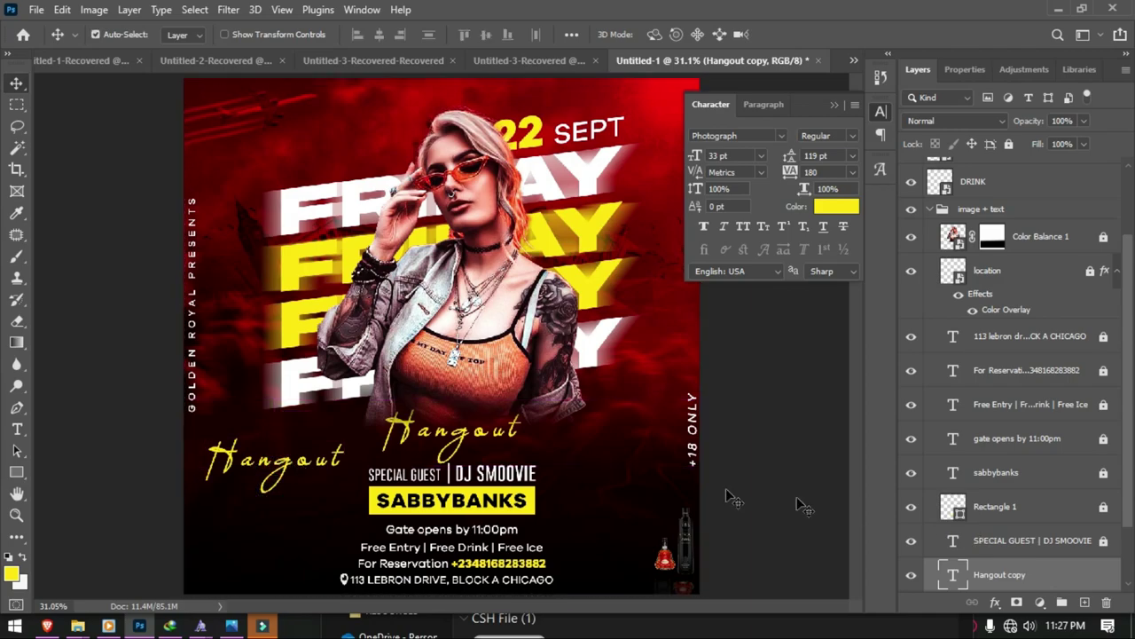
Step: Replace the Hangout copy wording with 'Live' and colour it white
ctrl+click(285, 454)
double_click(286, 454)
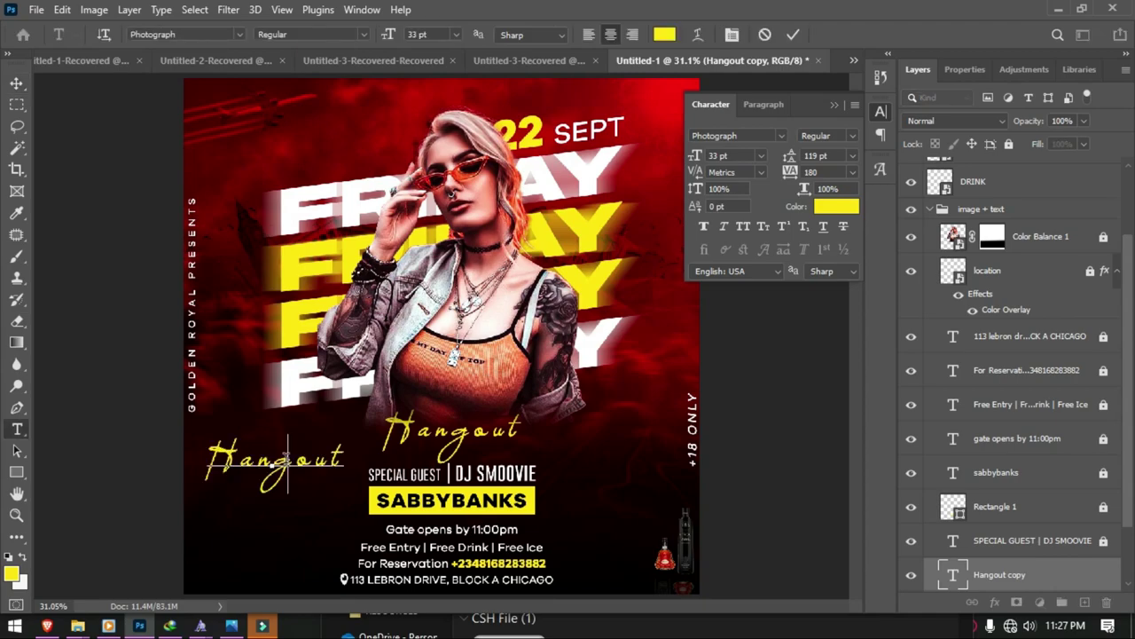
text(Live)
double_click(285, 457)
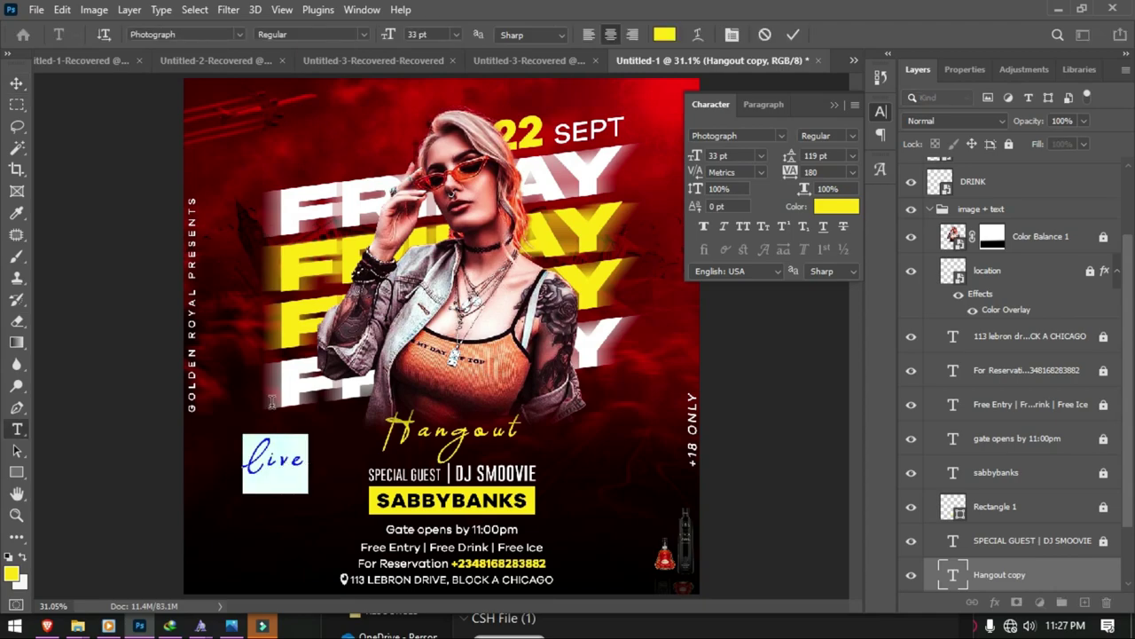
click(664, 35)
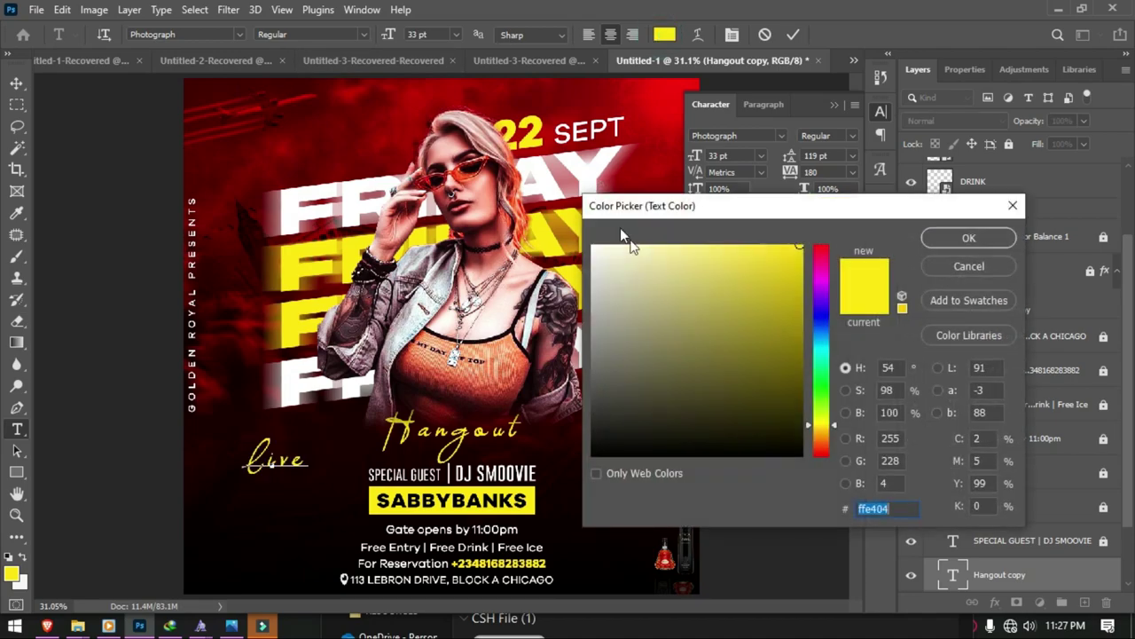
drag(583, 247, 587, 245)
click(945, 238)
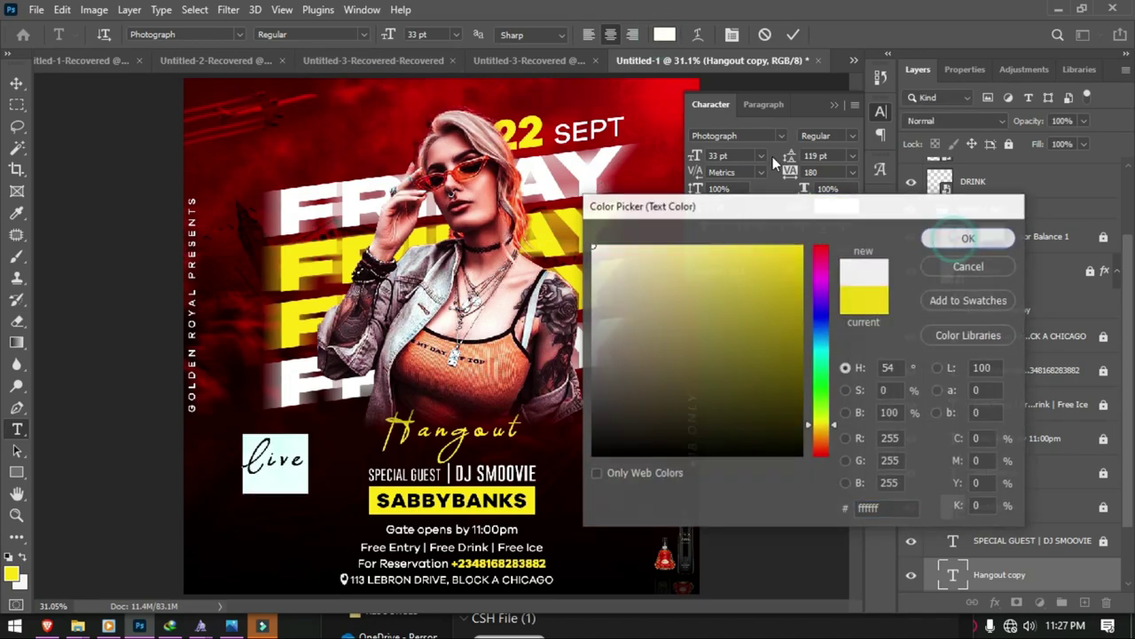
Step: Set the Live text to 26 pt with 0 tracking
drag(696, 155, 679, 155)
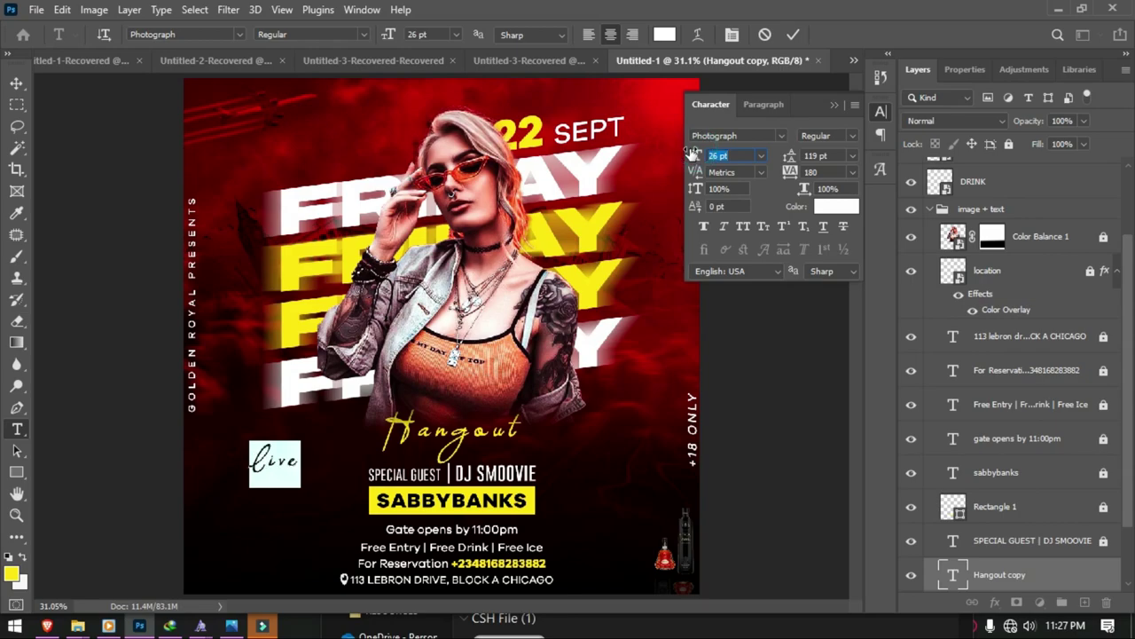
click(852, 172)
click(823, 272)
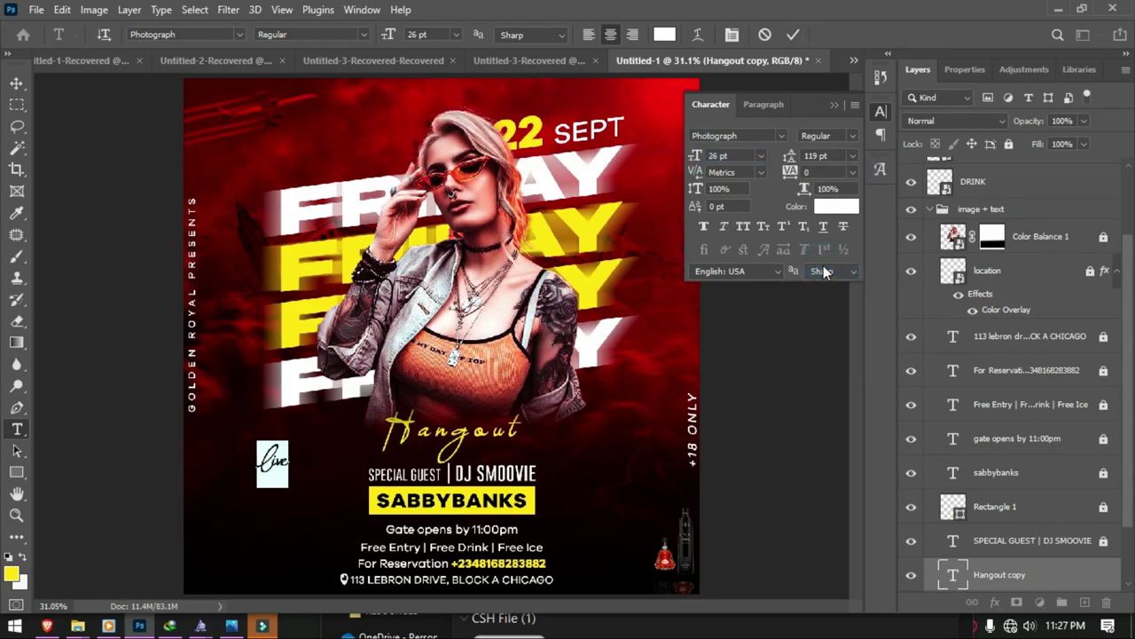
click(795, 34)
Step: Nudge Live left and retype its duplicate as 'All Night'
key(v)
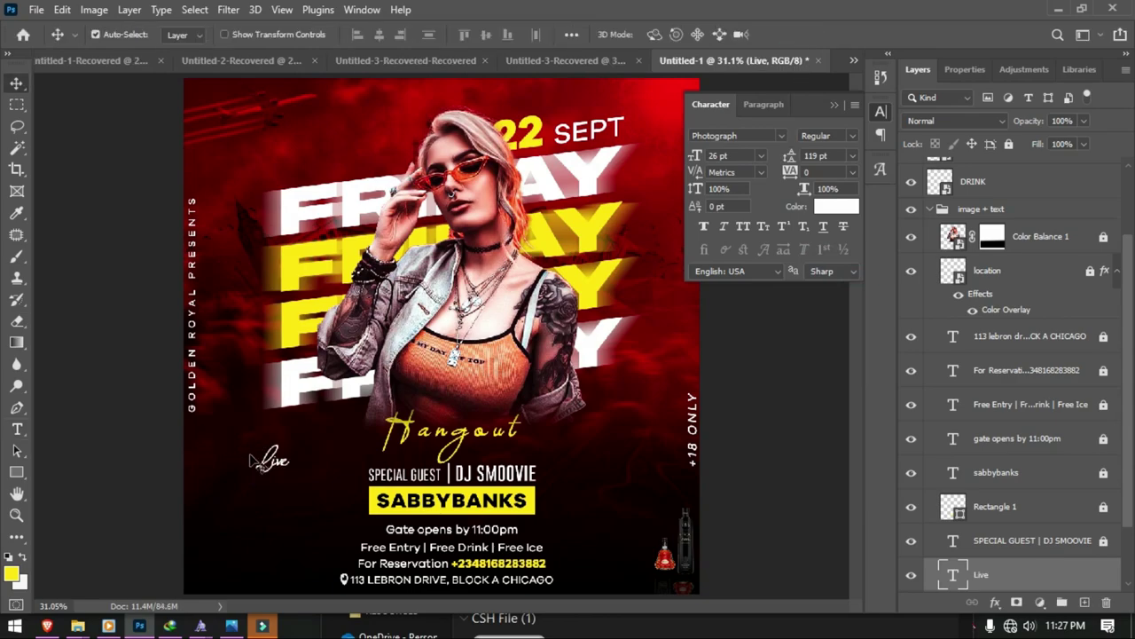
mouse_move(266, 468)
mouse_down()
mouse_move(238, 473)
mouse_move(229, 457)
mouse_move(237, 469)
mouse_move(206, 498)
mouse_up()
double_click(210, 483)
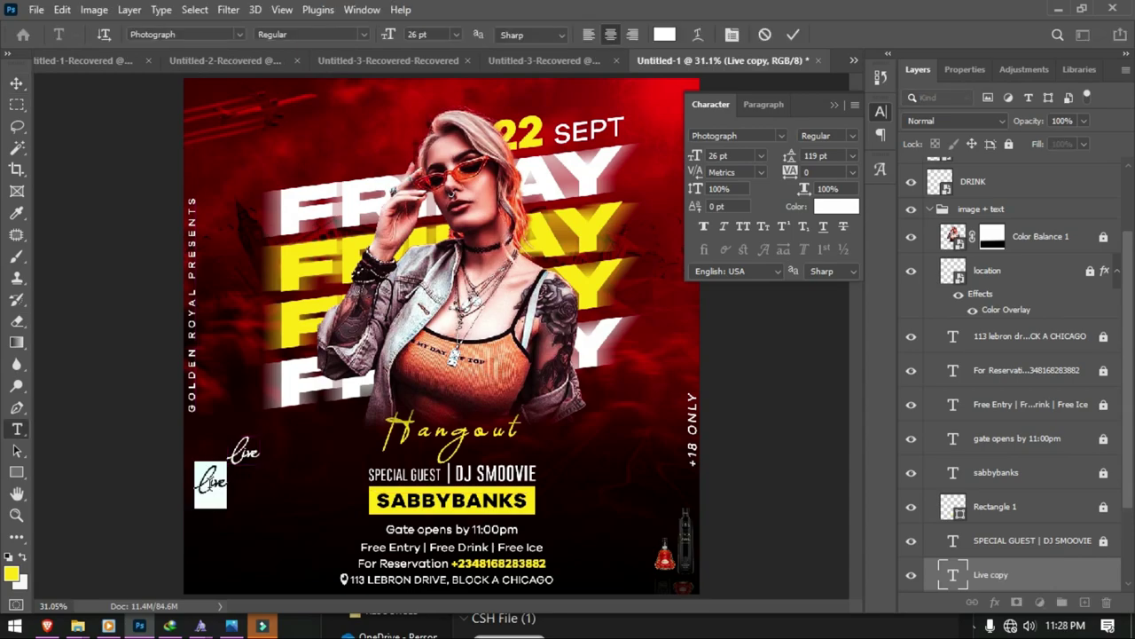
key(BackSpace)
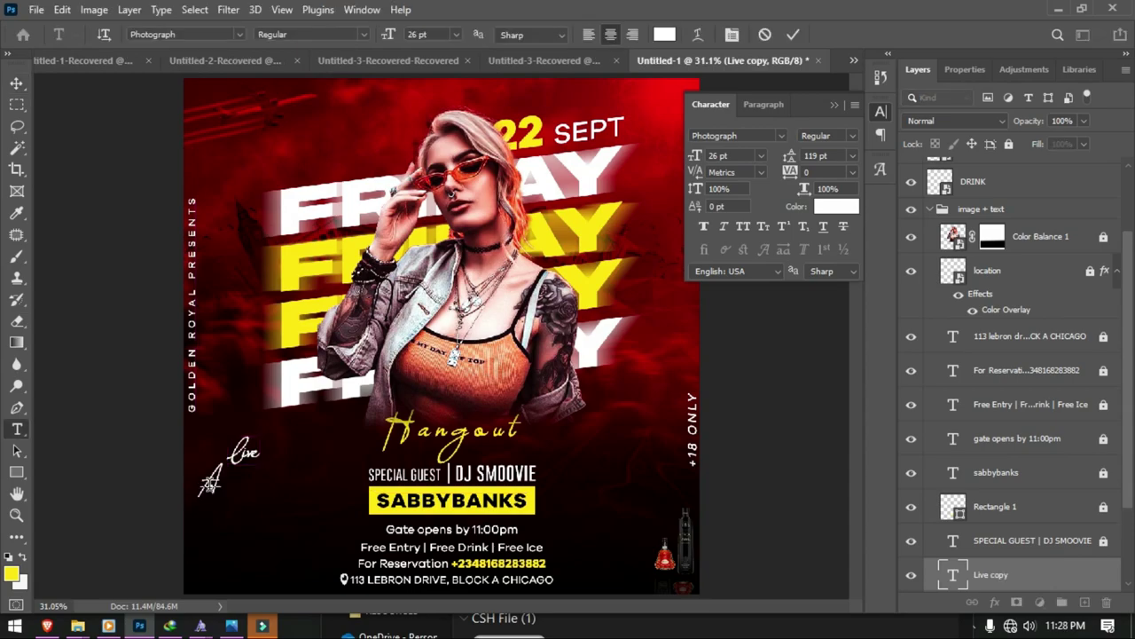
text(ll N)
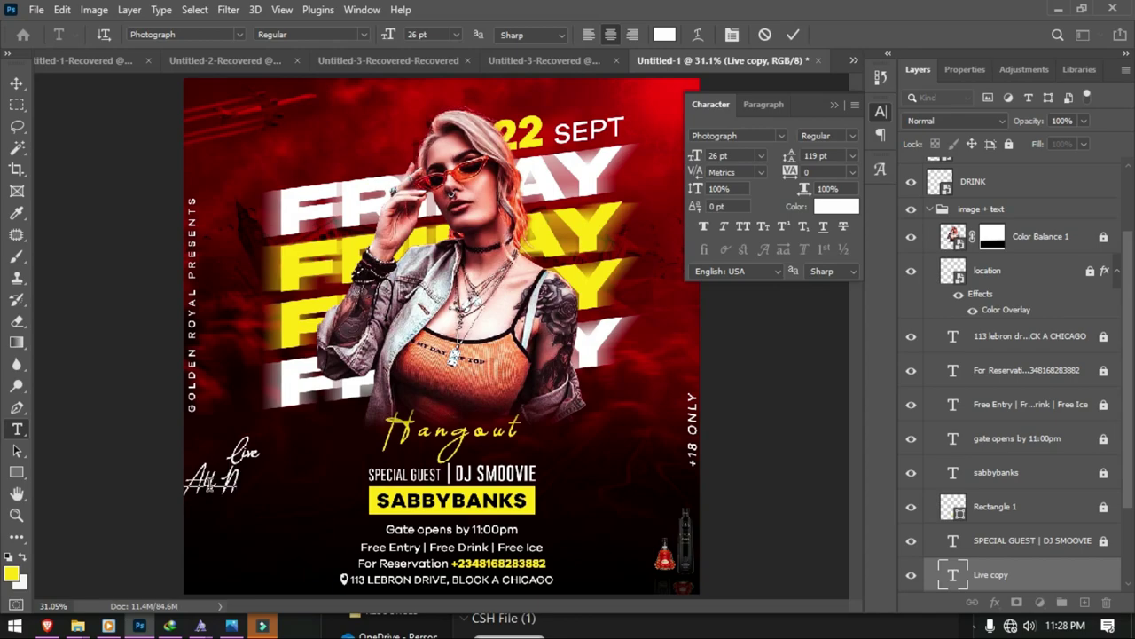
text(ight)
Step: Style All Night in Galano Grotesque Medium 14 pt, yellow from FRIDAY, placed under Live
key(ctrl+a)
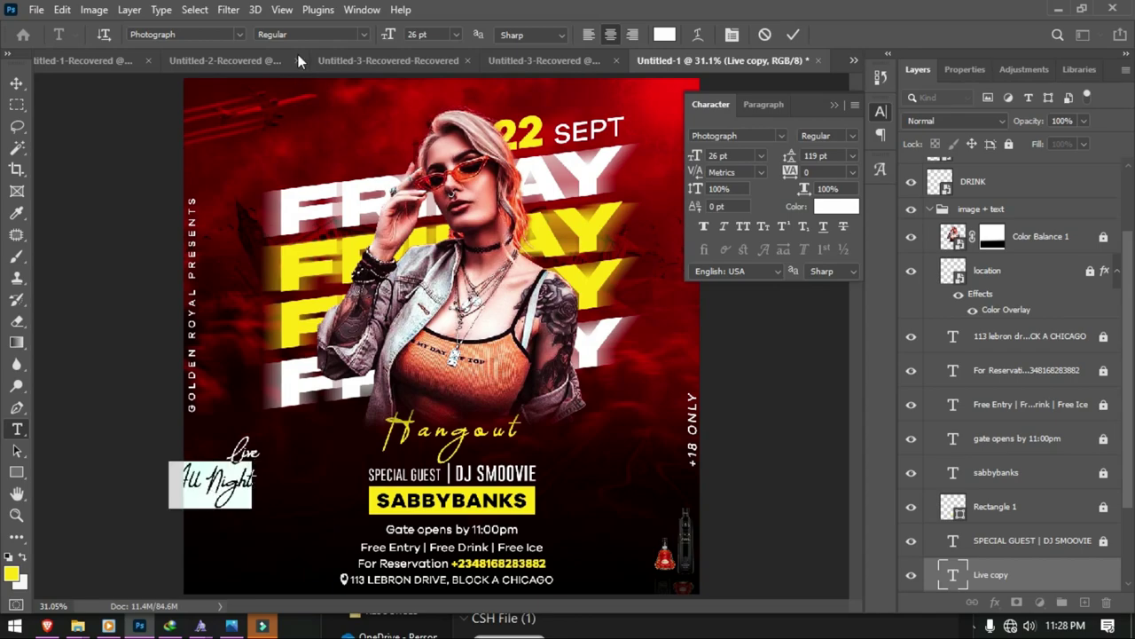
click(239, 35)
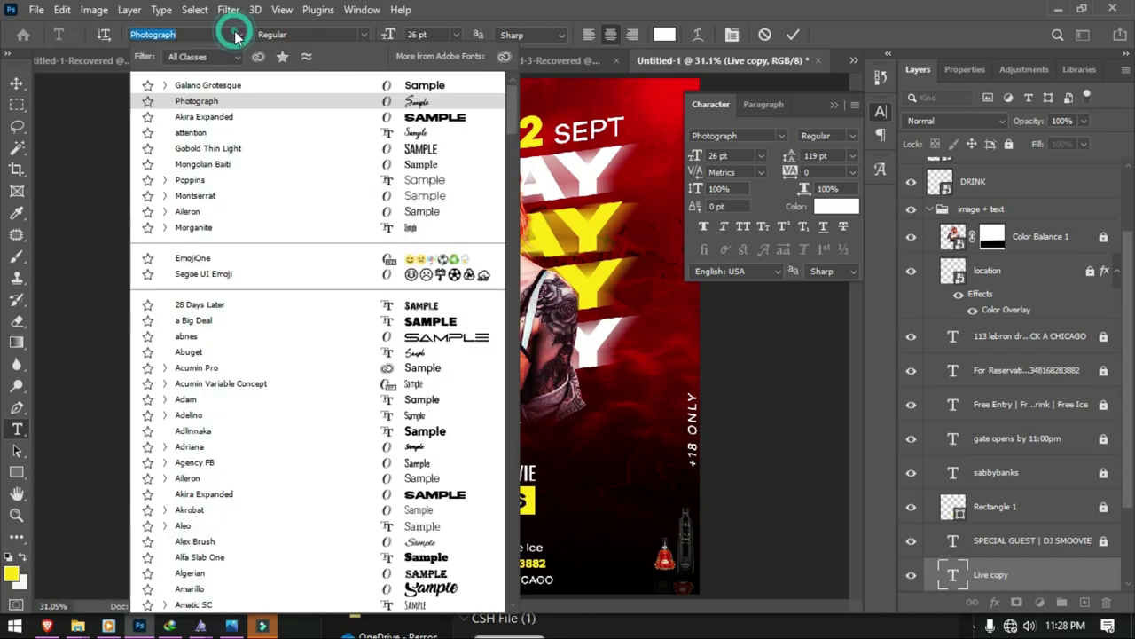
click(233, 84)
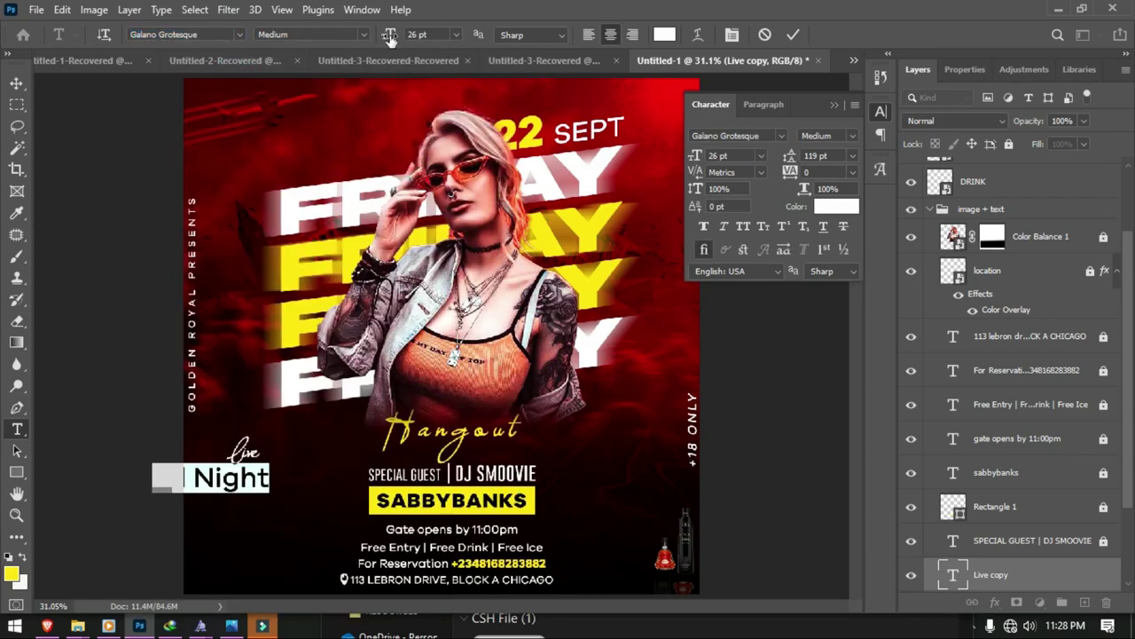
drag(391, 40, 380, 40)
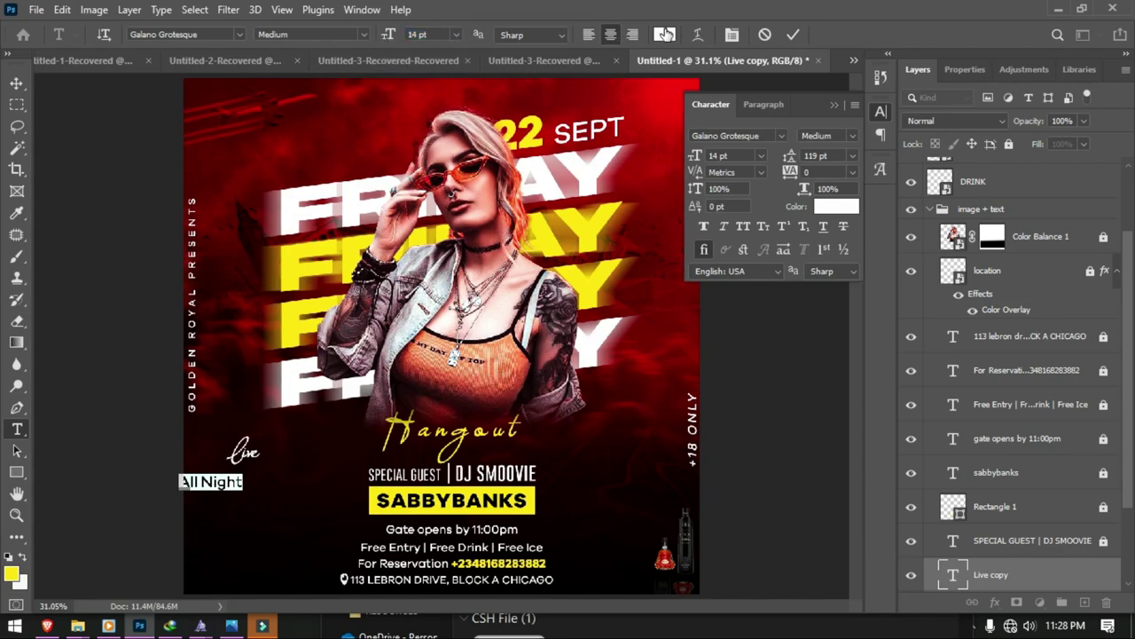
click(665, 34)
click(297, 252)
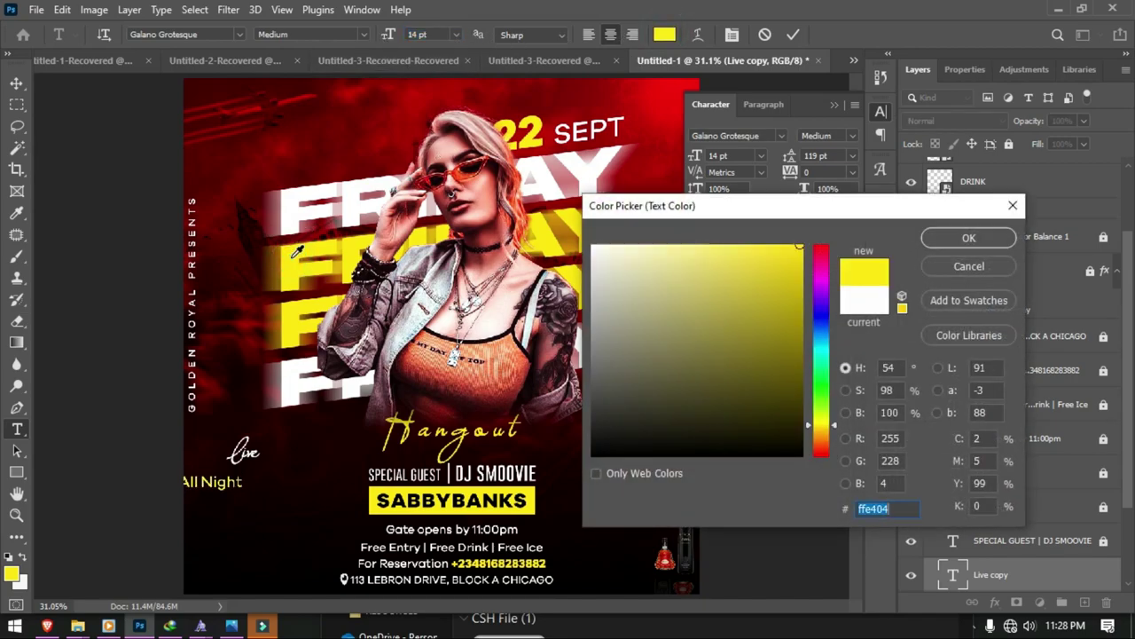
key(Return)
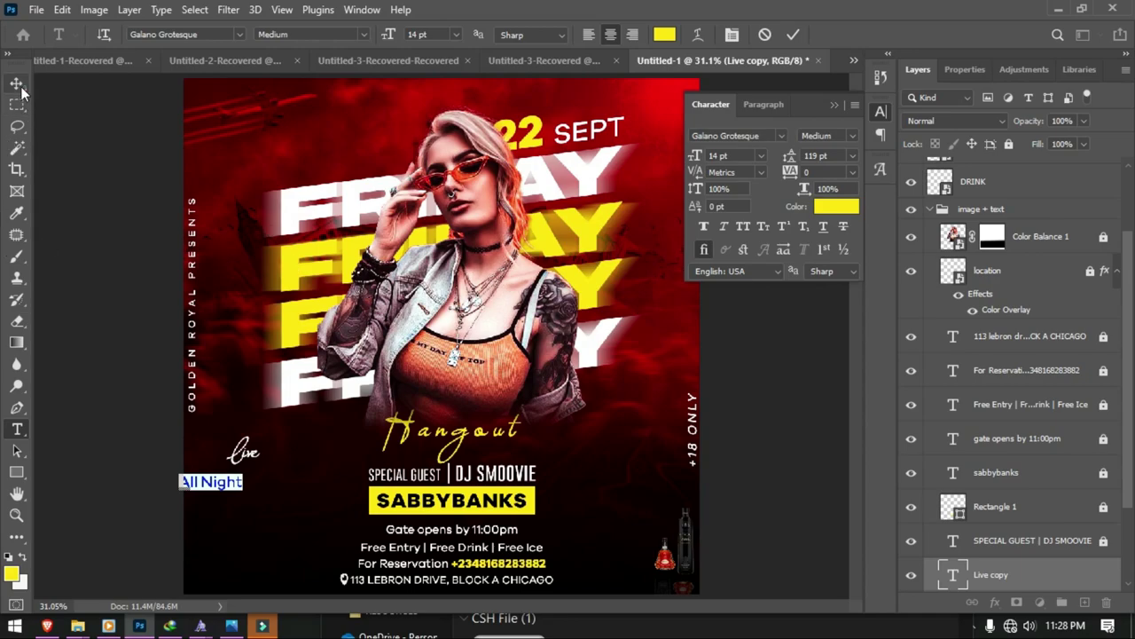
click(17, 82)
drag(218, 479, 252, 481)
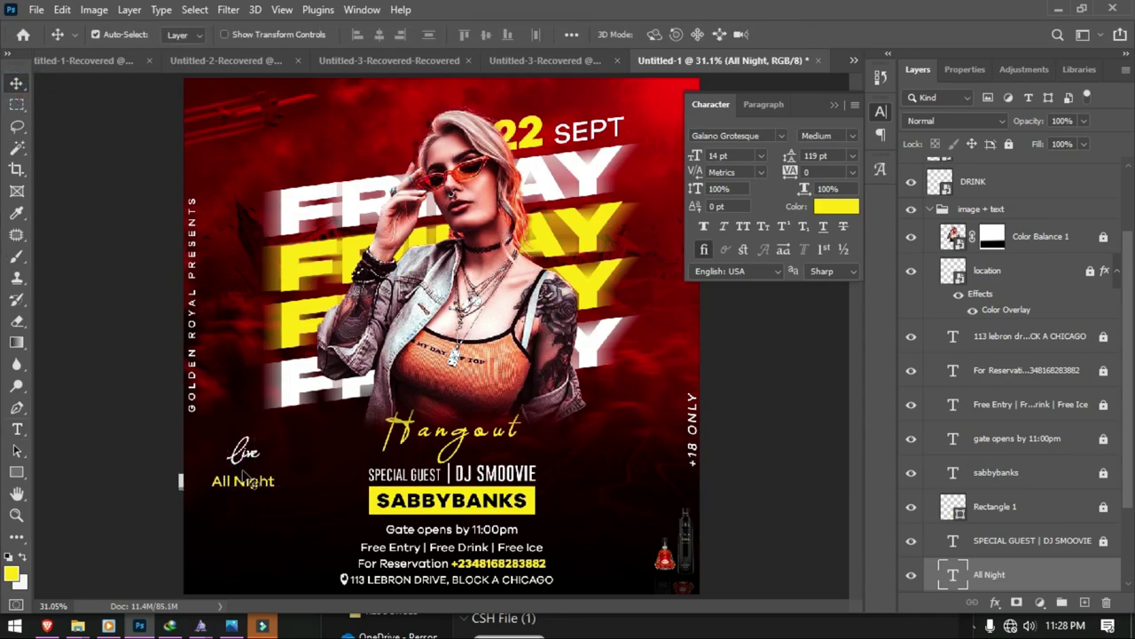
key(shift+Up)
key(shift+Up)
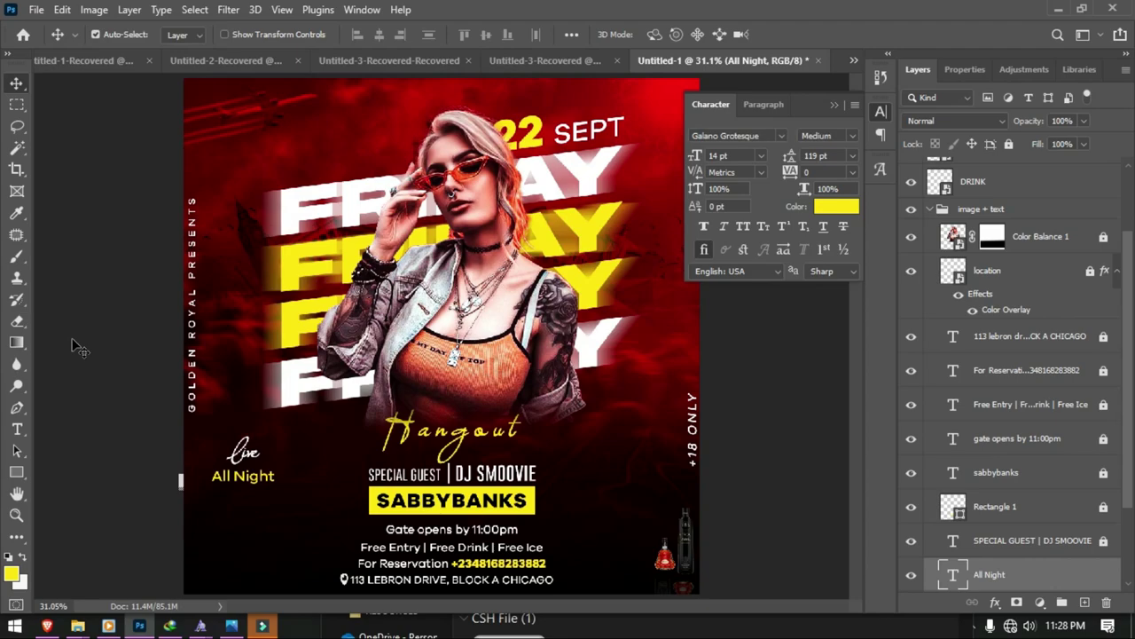
Step: Change the GOLDEN ROYAL PRESENTS font style to ExtraBold
double_click(192, 338)
click(363, 35)
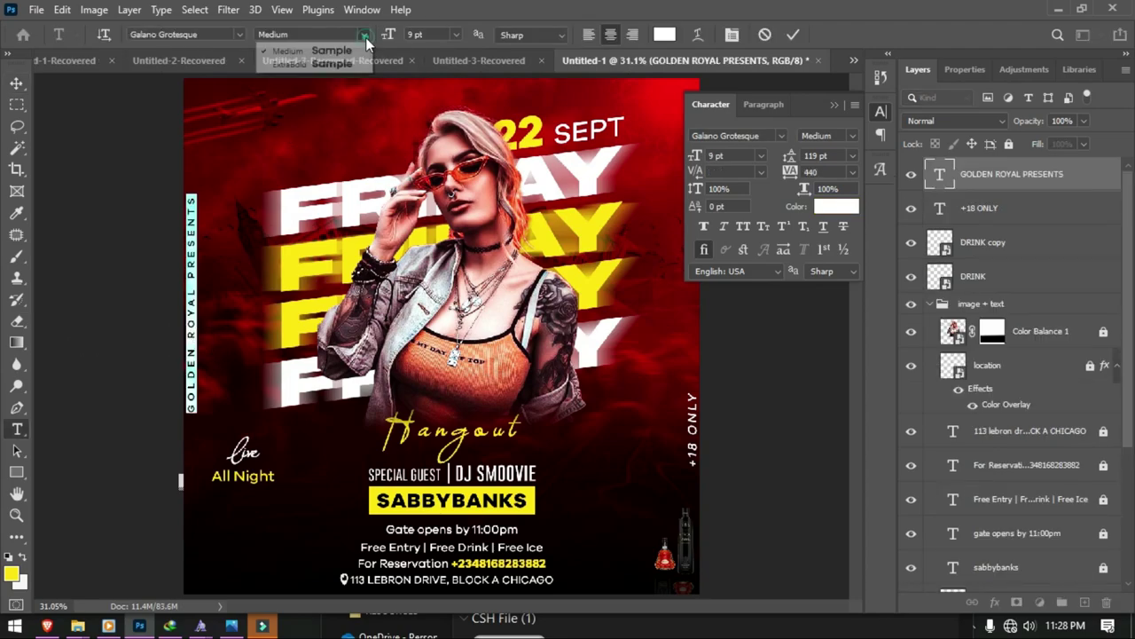
click(341, 66)
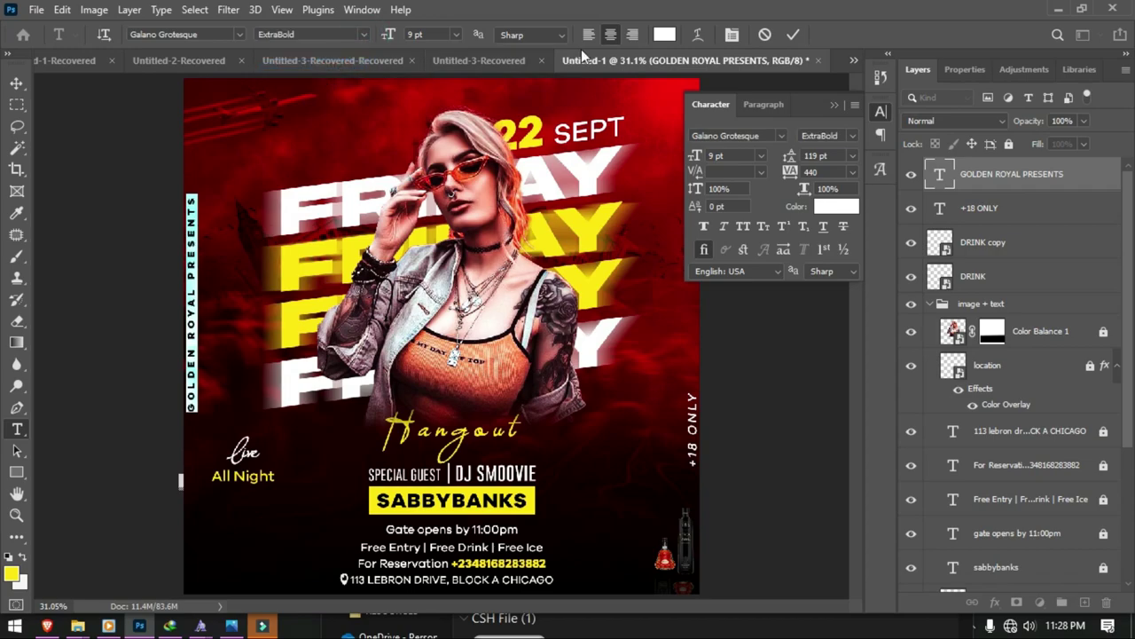
click(794, 35)
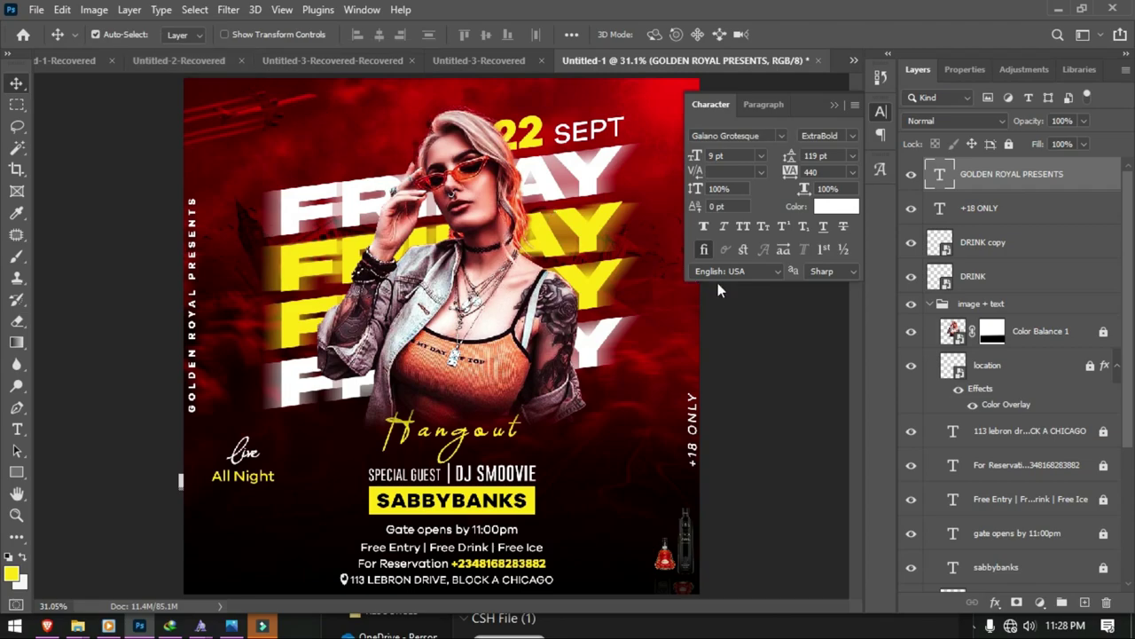
Step: Add Layer 1 clipped above Color Balance 1 and paint yellow over the hair and FRIDAY
click(1038, 332)
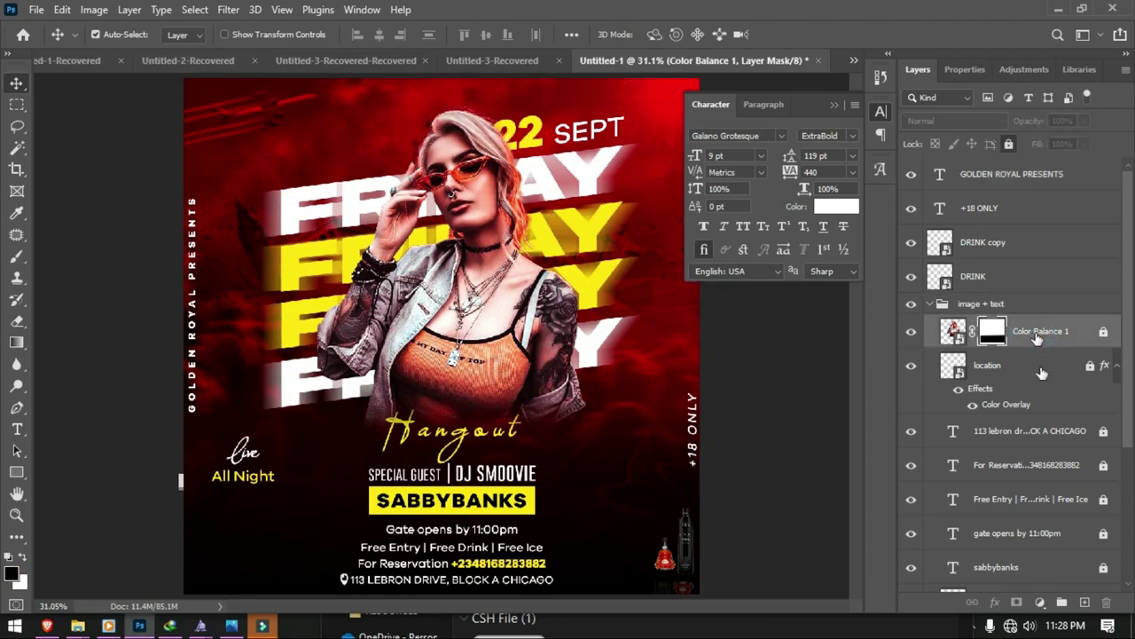
click(1083, 603)
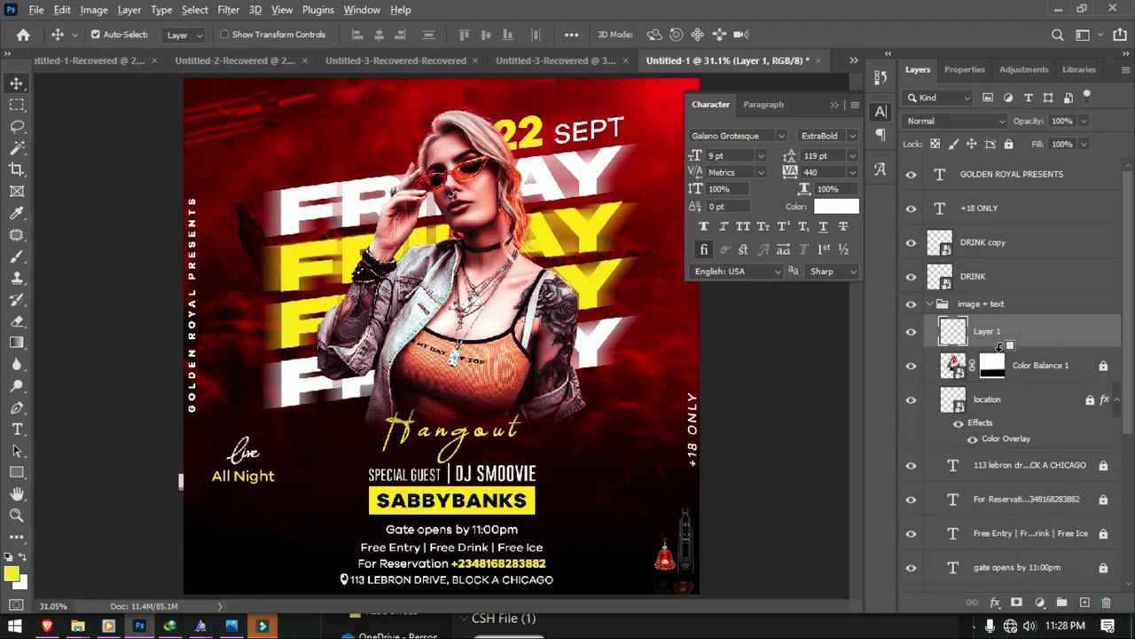
alt+click(998, 351)
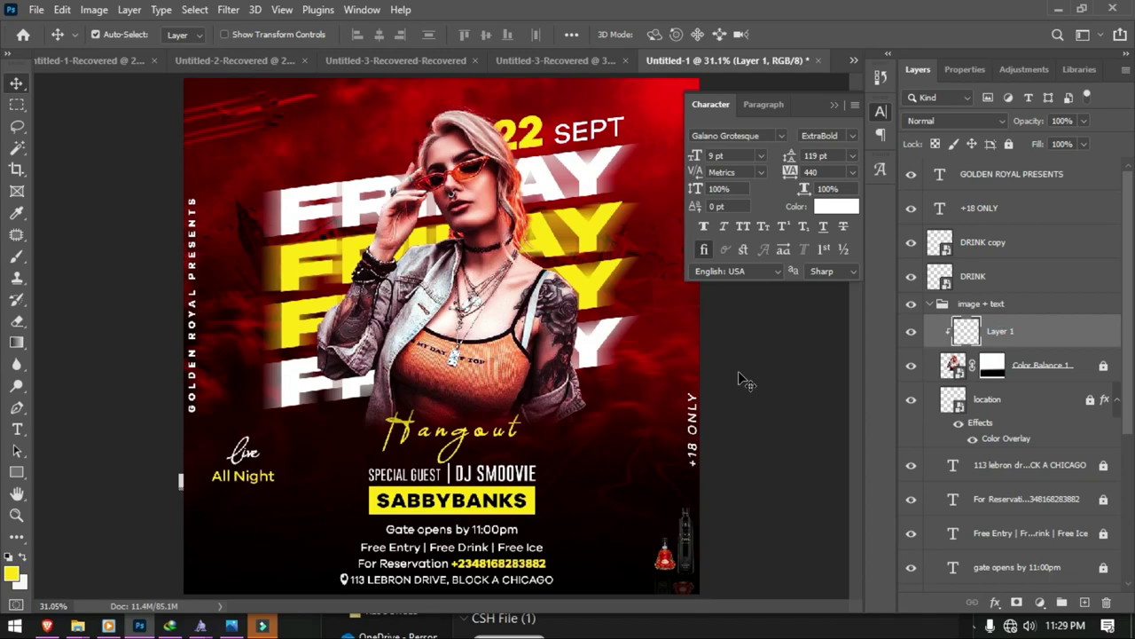
key(b)
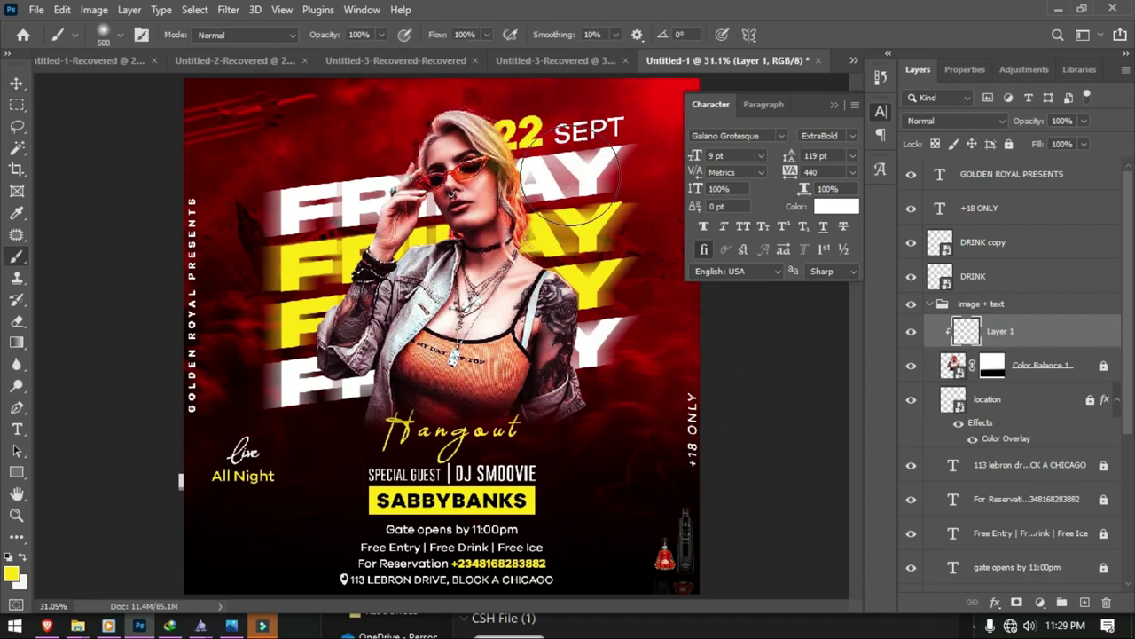
drag(570, 178, 621, 381)
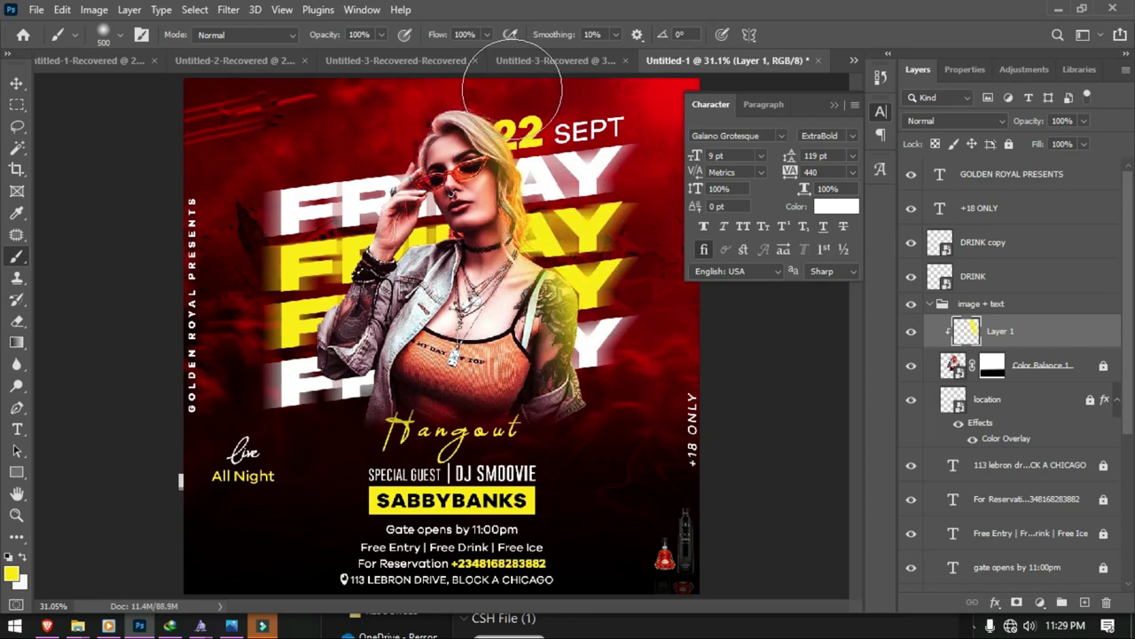
click(394, 60)
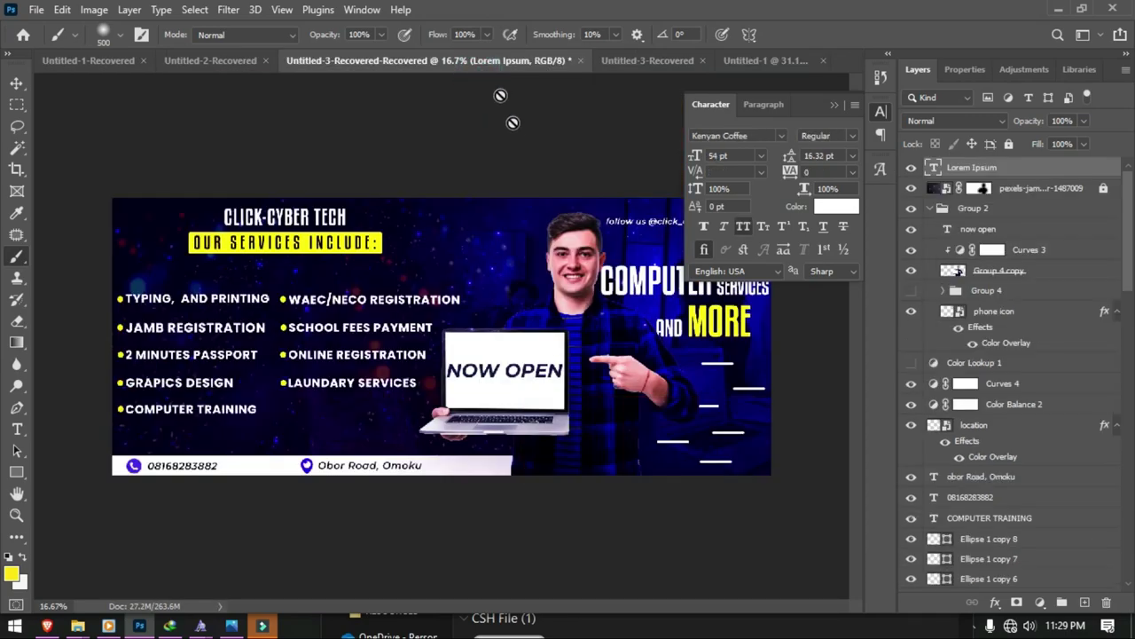
click(762, 61)
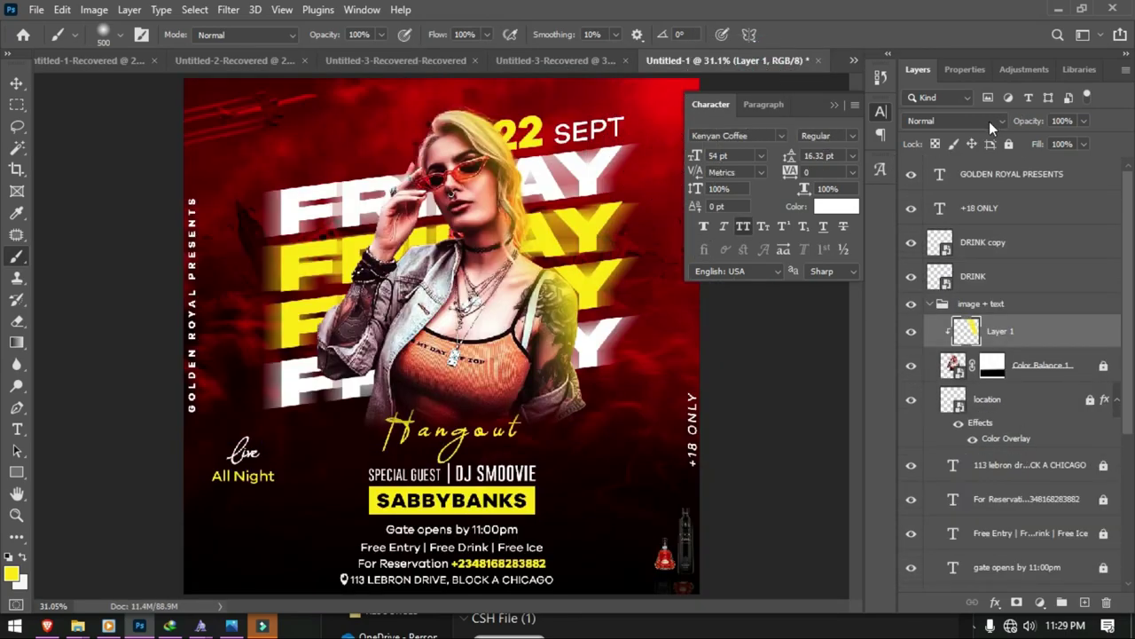
Step: Blend the yellow glow layer in Screen mode at 74% opacity
click(989, 122)
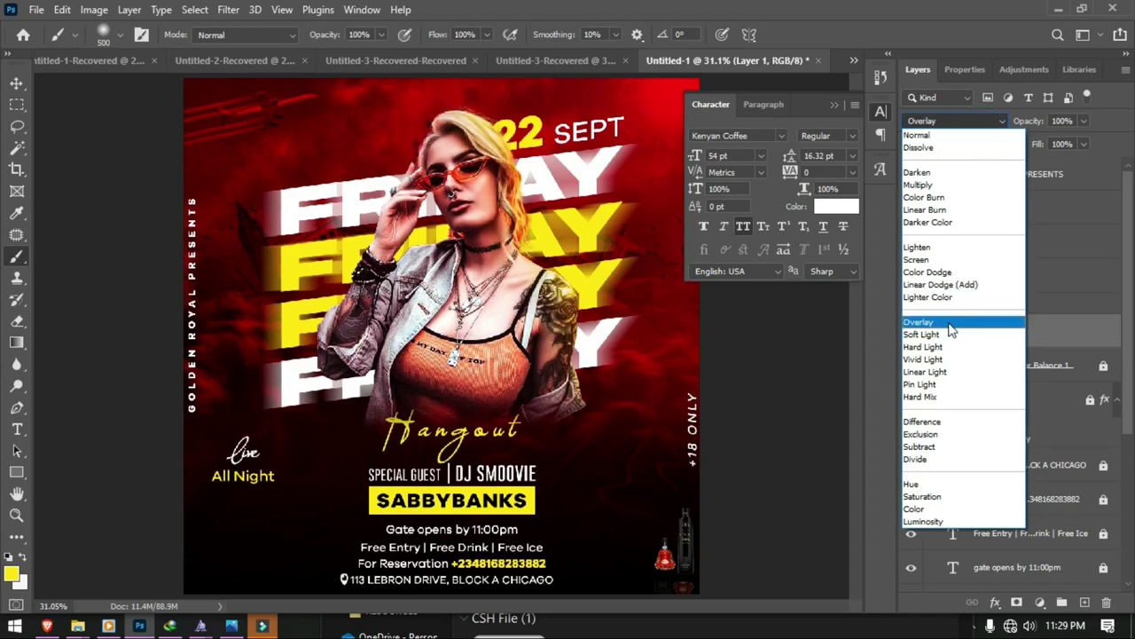
click(931, 260)
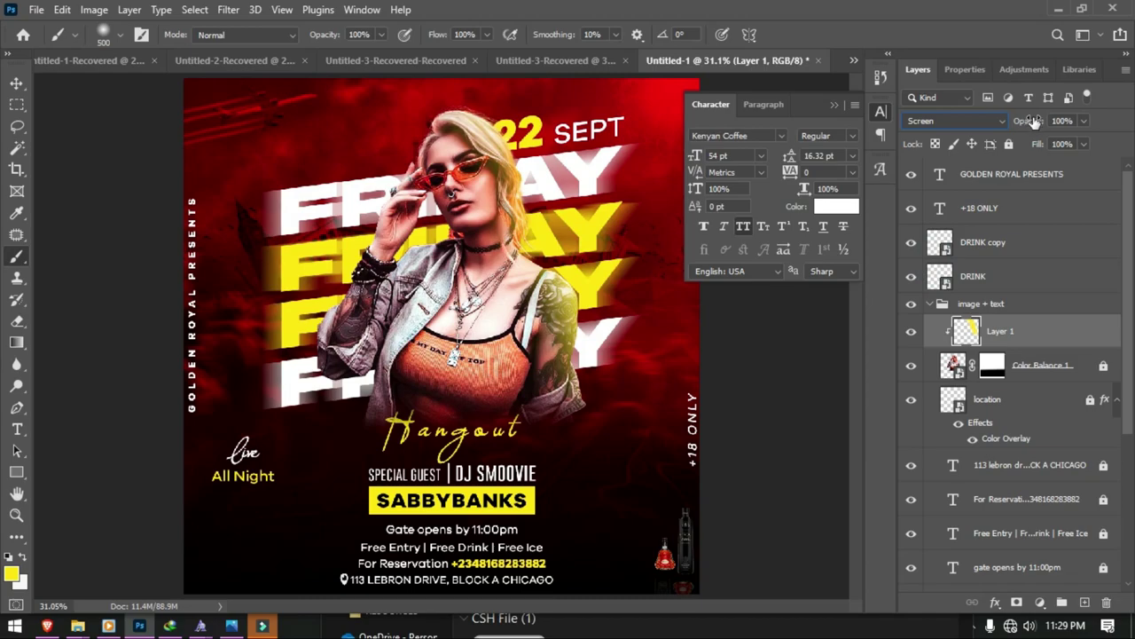
drag(1037, 122, 1011, 124)
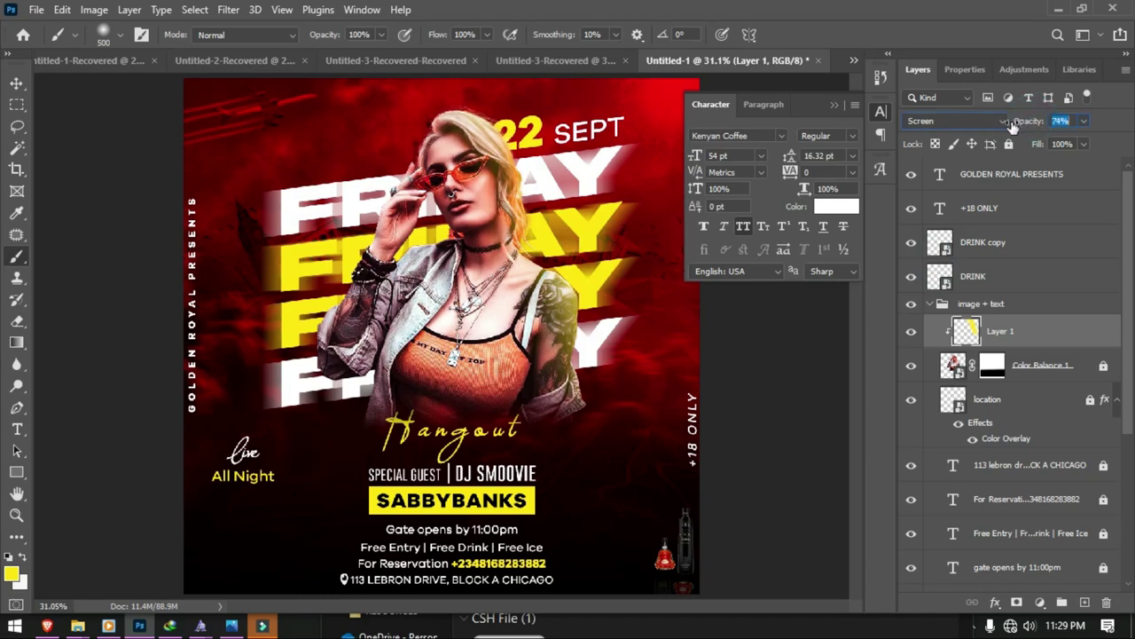
click(920, 335)
click(920, 335)
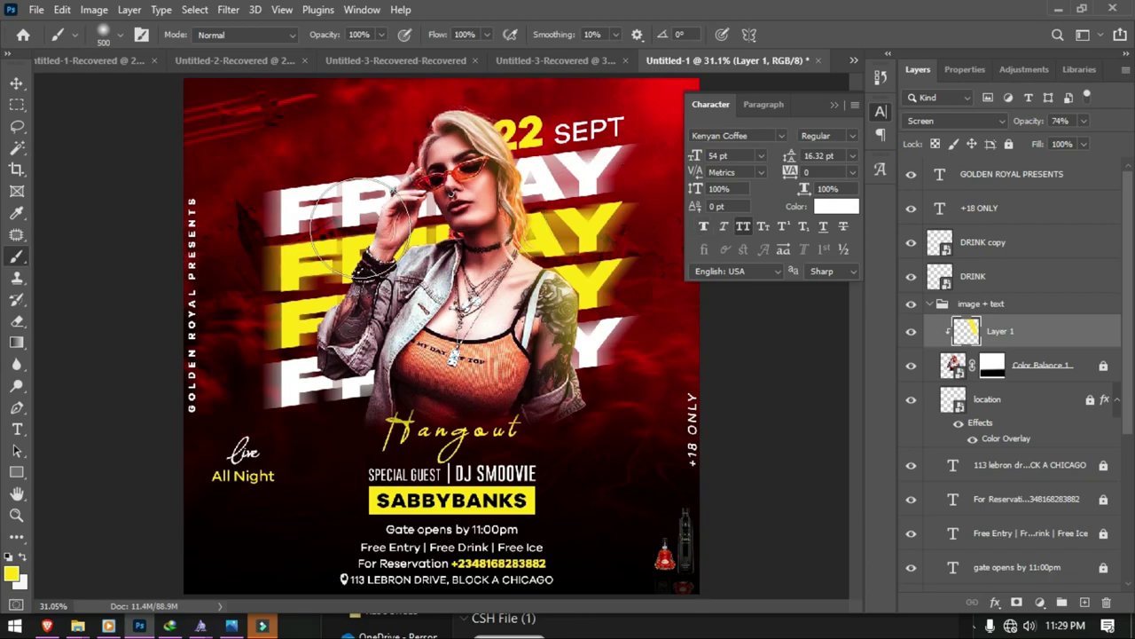
click(1040, 369)
Step: Zoom into the sunglasses and start a Pen shape at the glasses' left end
key(z)
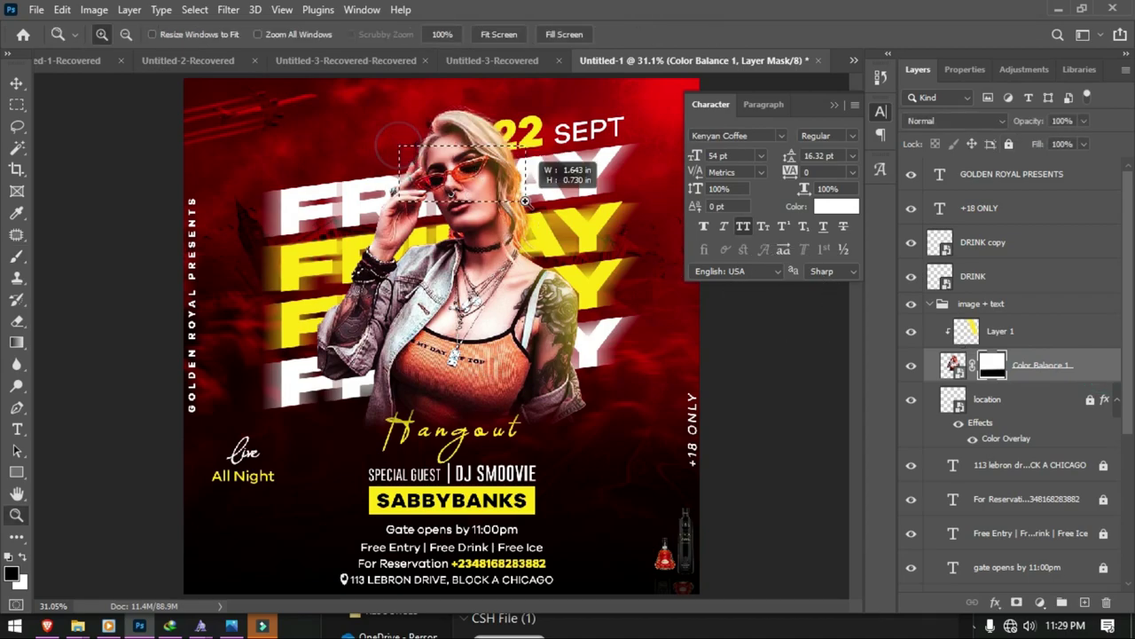
drag(397, 142, 526, 202)
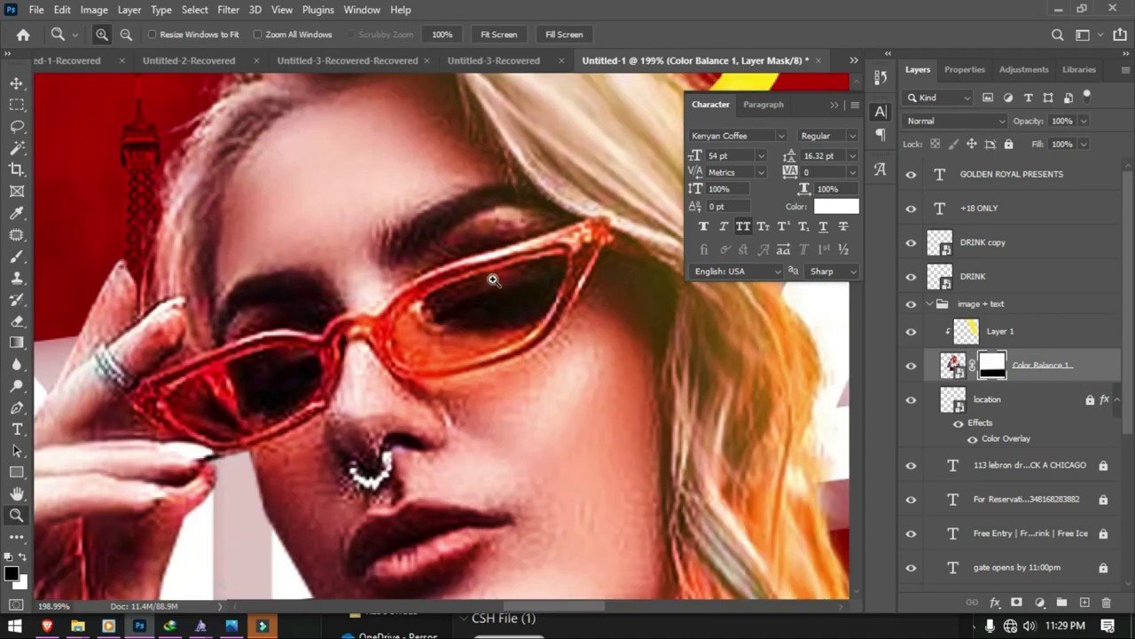
key(b)
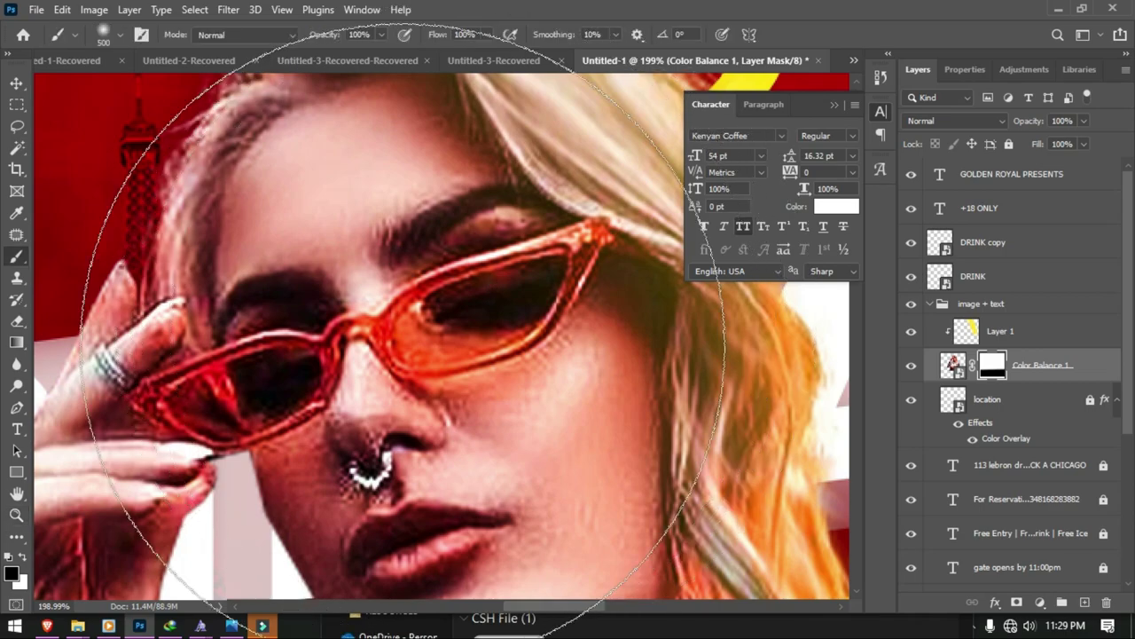
key(p)
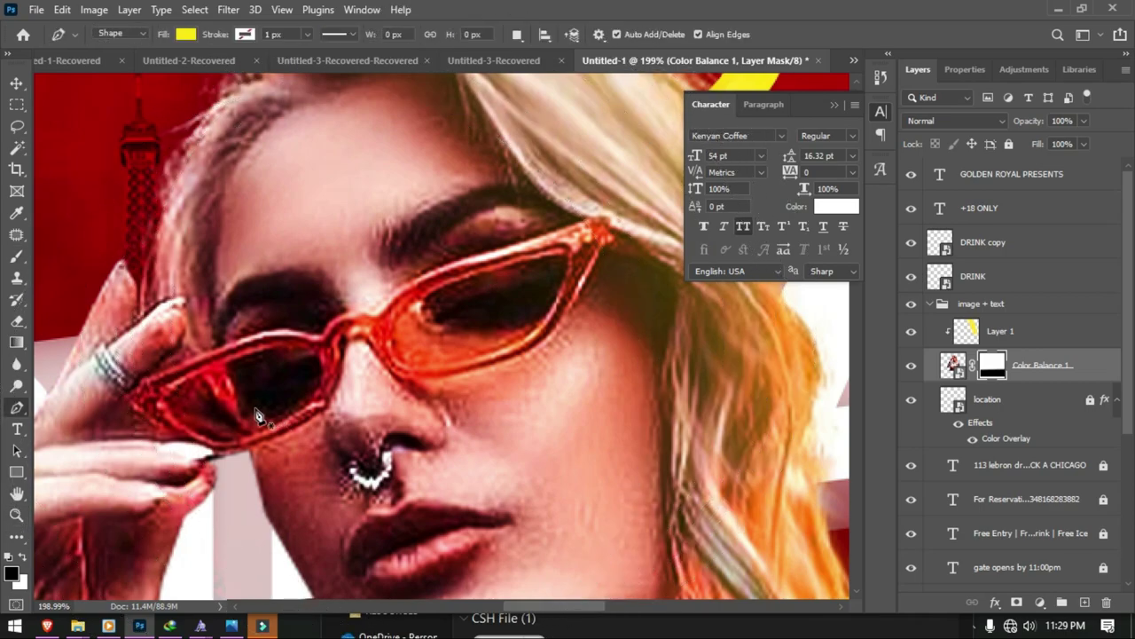
click(142, 405)
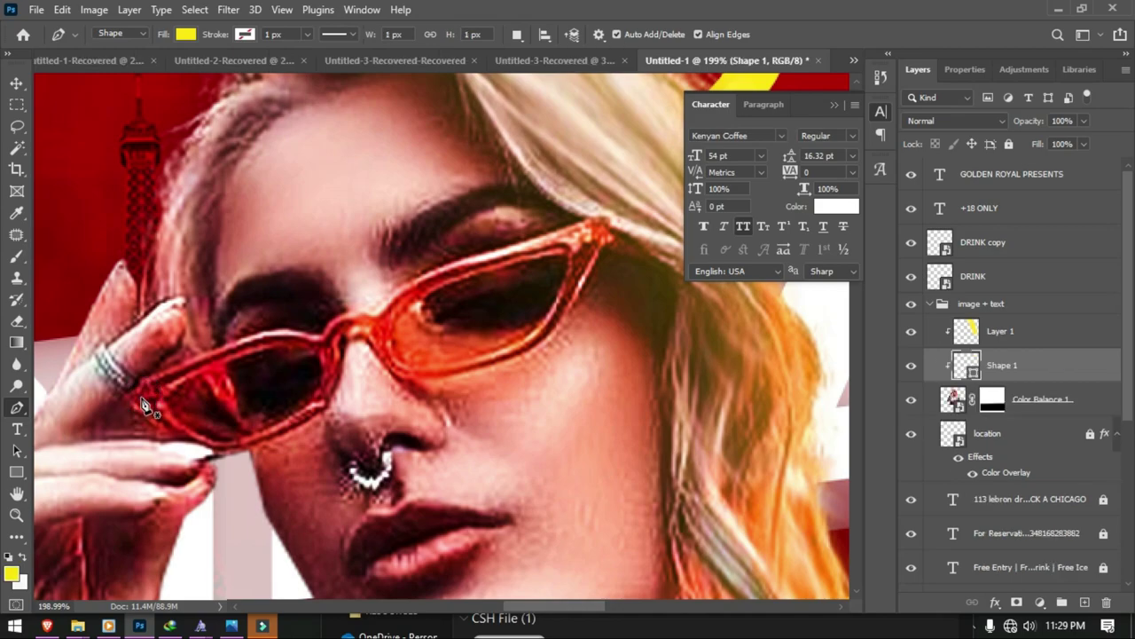
click(148, 393)
Step: Give the new shape no fill and a yellow stroke
click(187, 34)
click(89, 67)
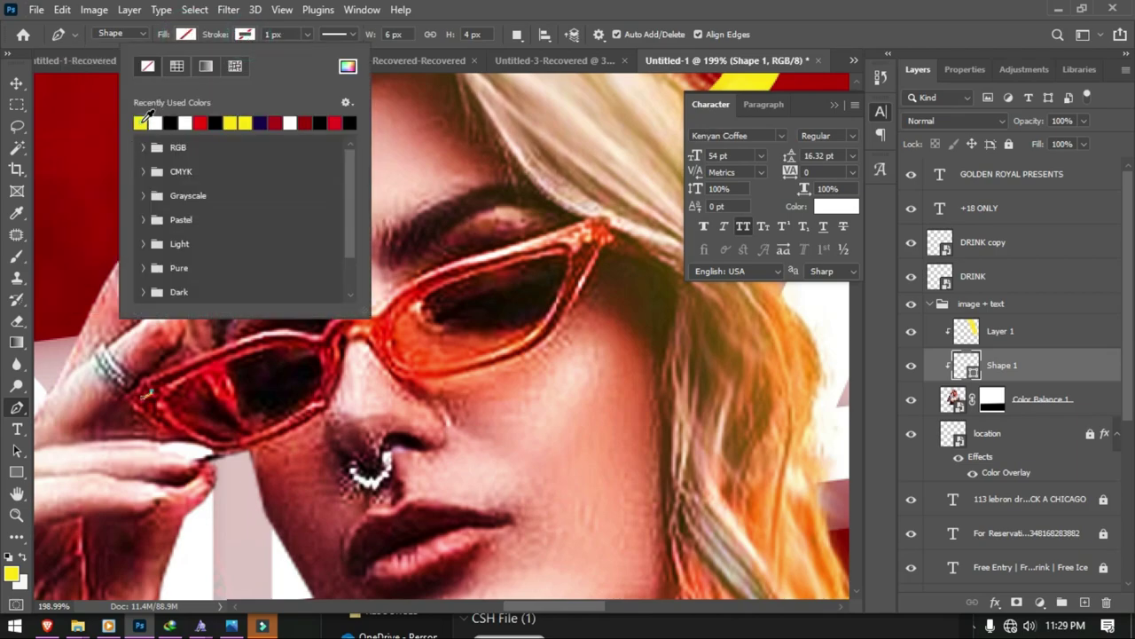
click(142, 122)
click(401, 9)
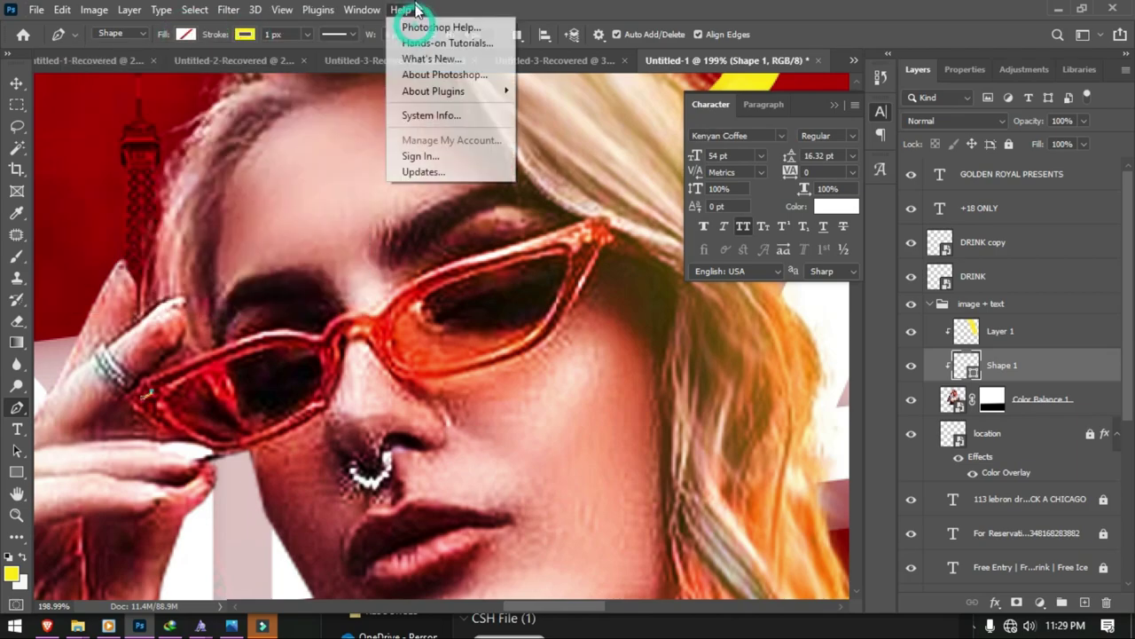
click(320, 348)
click(317, 345)
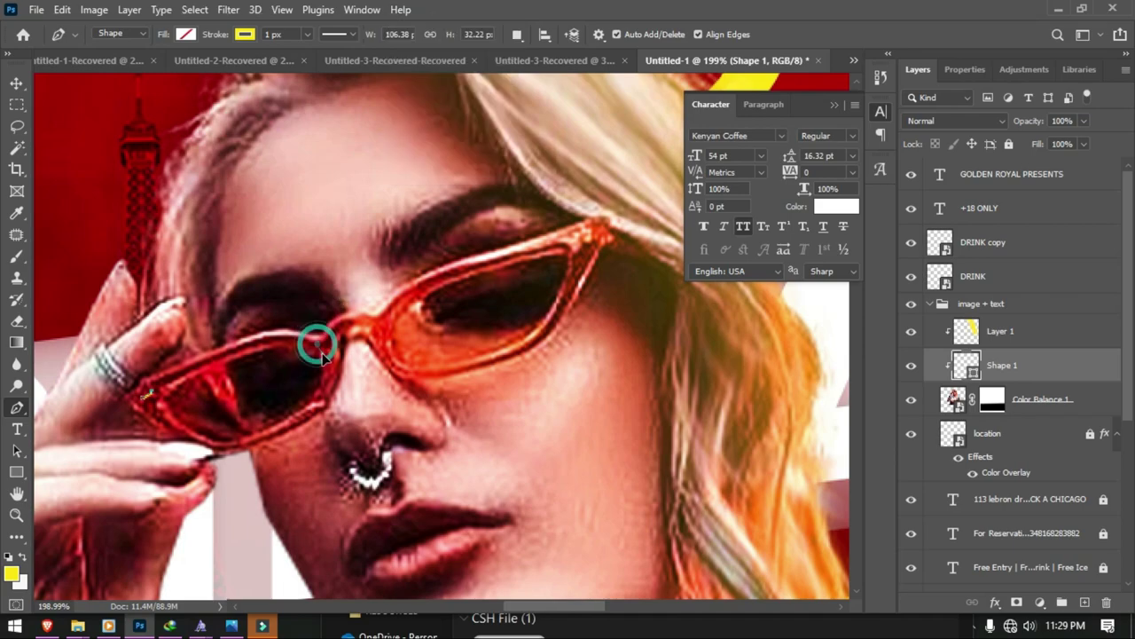
key(ctrl+z)
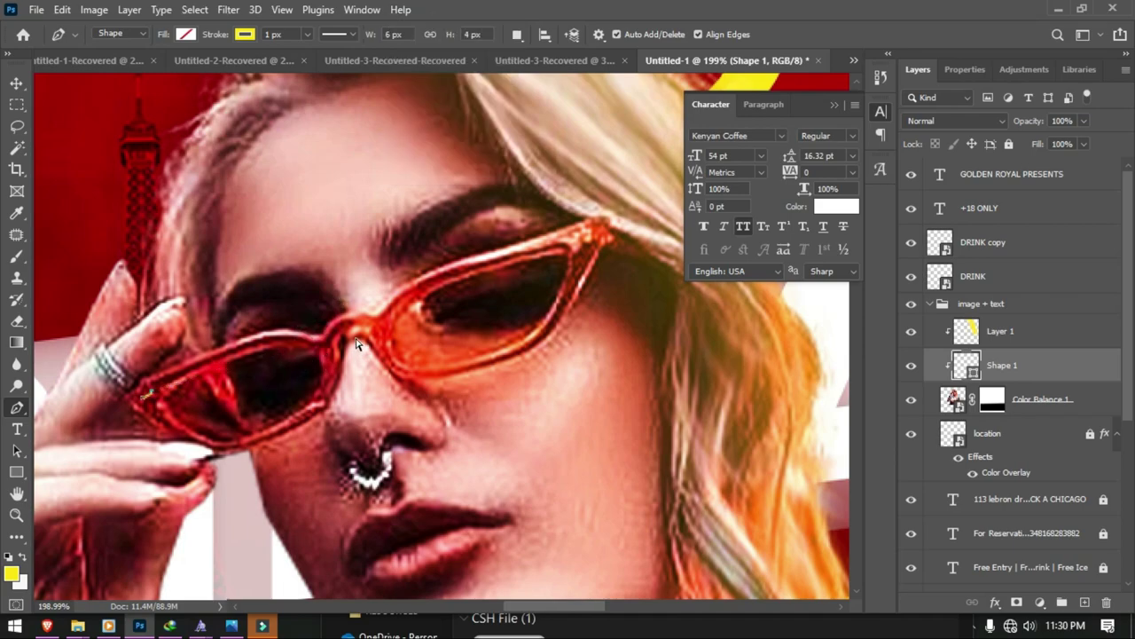
Step: Trace the frame outline from the left lens over the bridge to the right lens bottom
drag(324, 343, 385, 369)
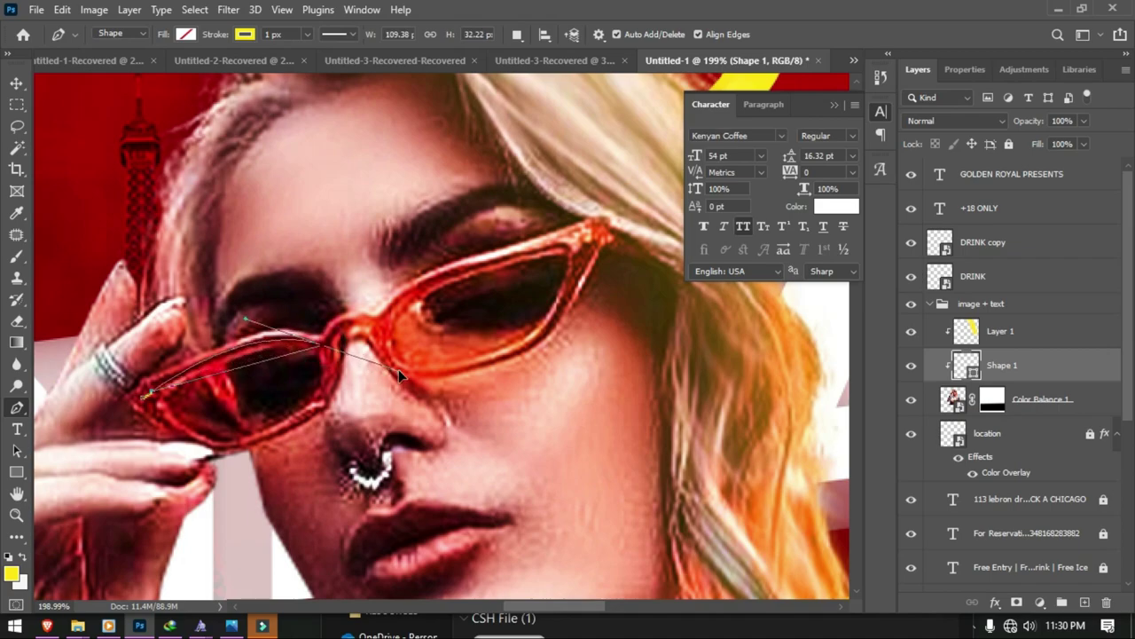
drag(385, 369, 397, 371)
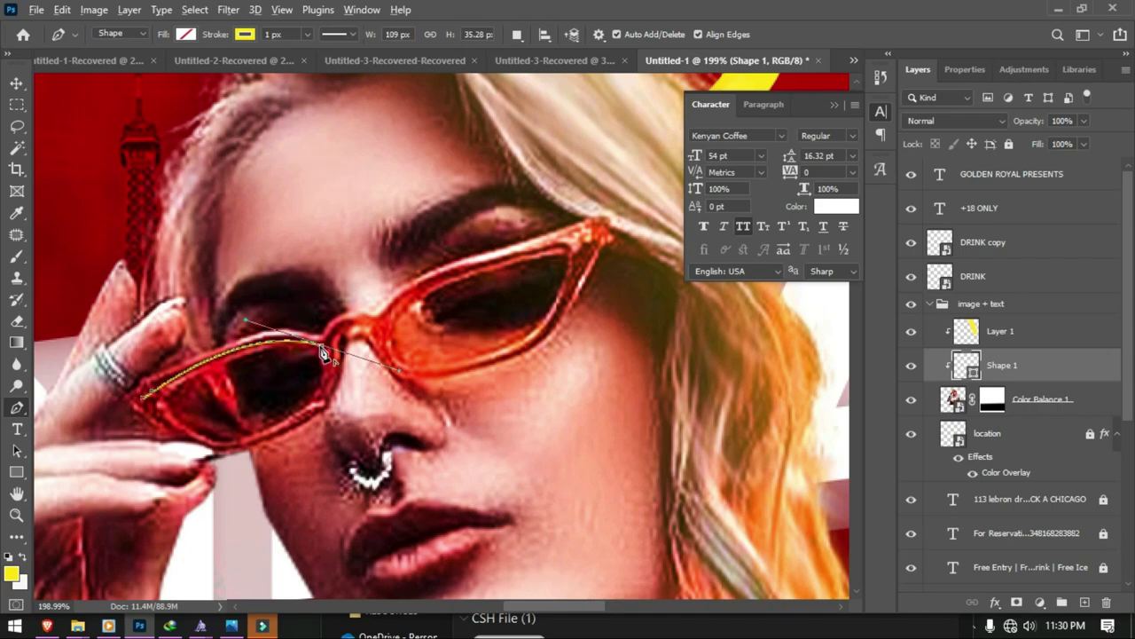
click(319, 346)
drag(387, 323, 438, 333)
alt+click(388, 326)
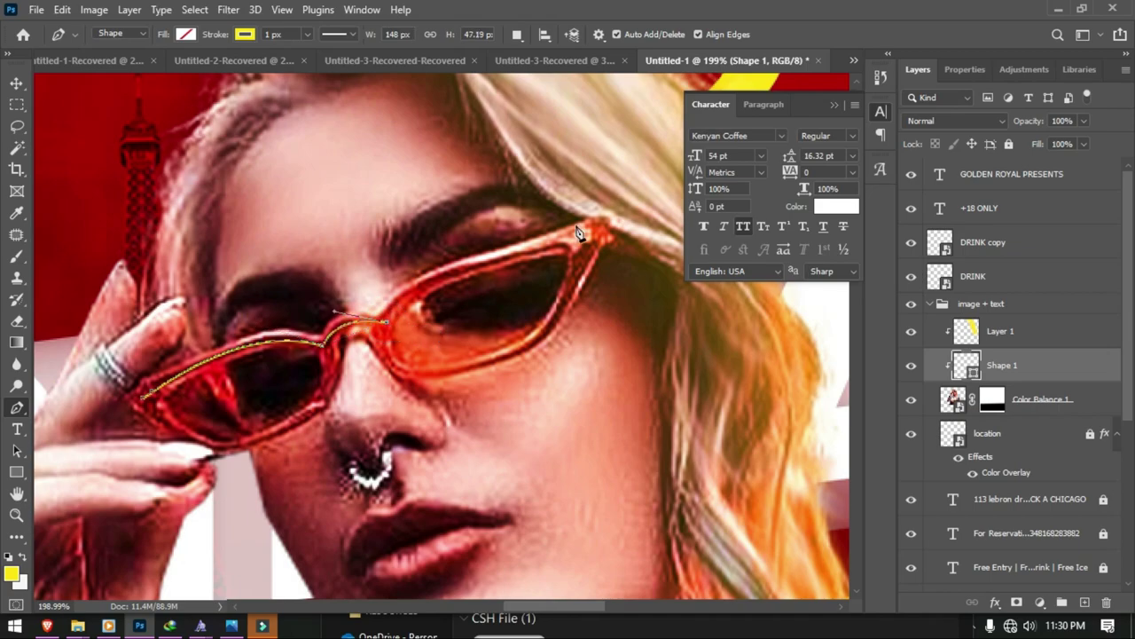
mouse_move(583, 242)
mouse_down()
mouse_move(674, 270)
mouse_move(744, 232)
mouse_up()
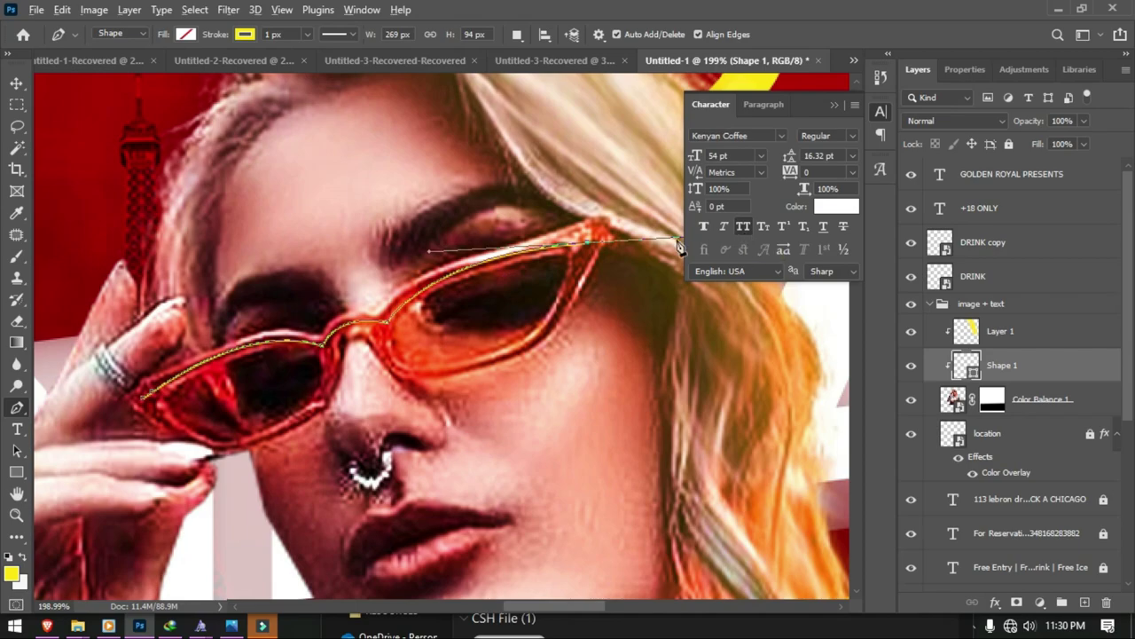
click(589, 245)
drag(519, 348, 445, 397)
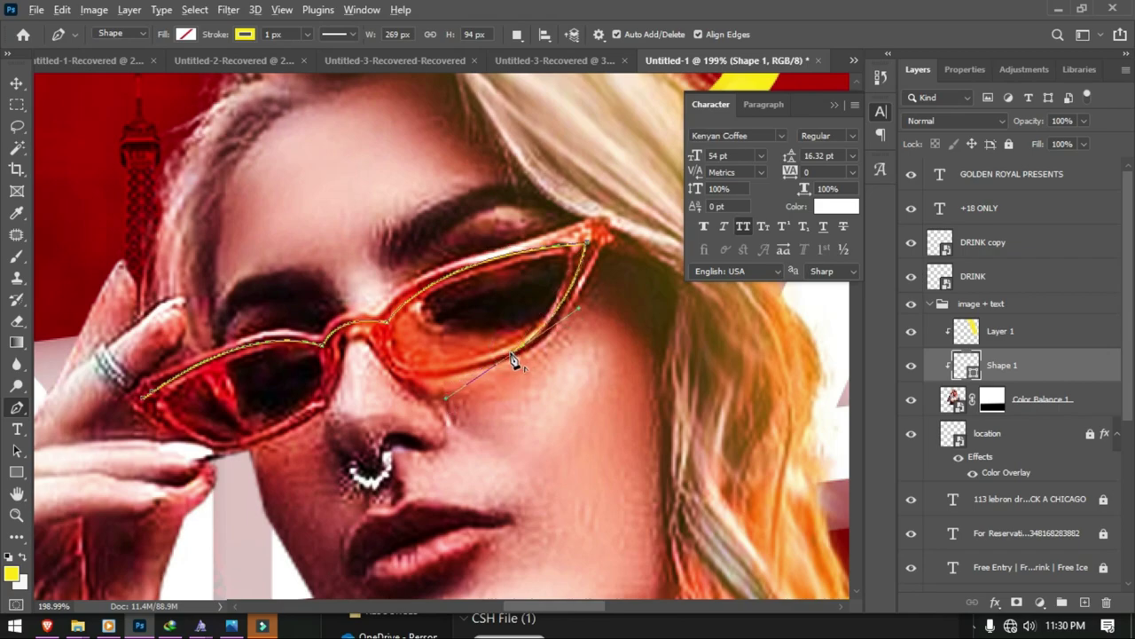
alt+click(513, 354)
Step: Finish tracing around the lenses, close the path, and move Shape 1 above Layer 1
drag(392, 362, 360, 319)
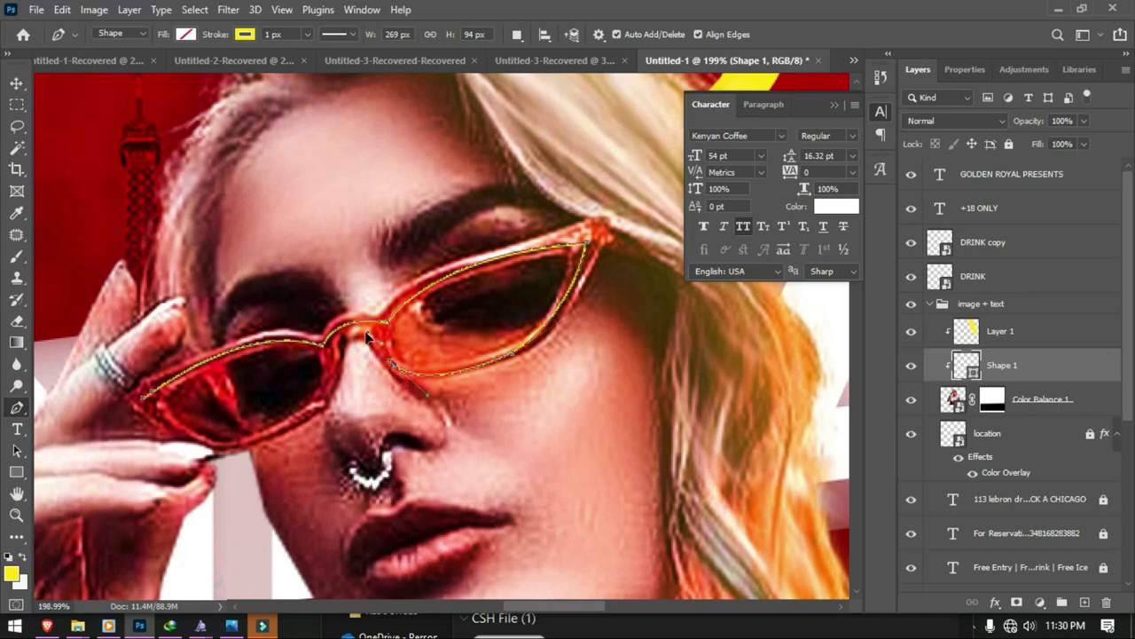
alt+click(366, 337)
drag(334, 363, 321, 401)
alt+click(331, 359)
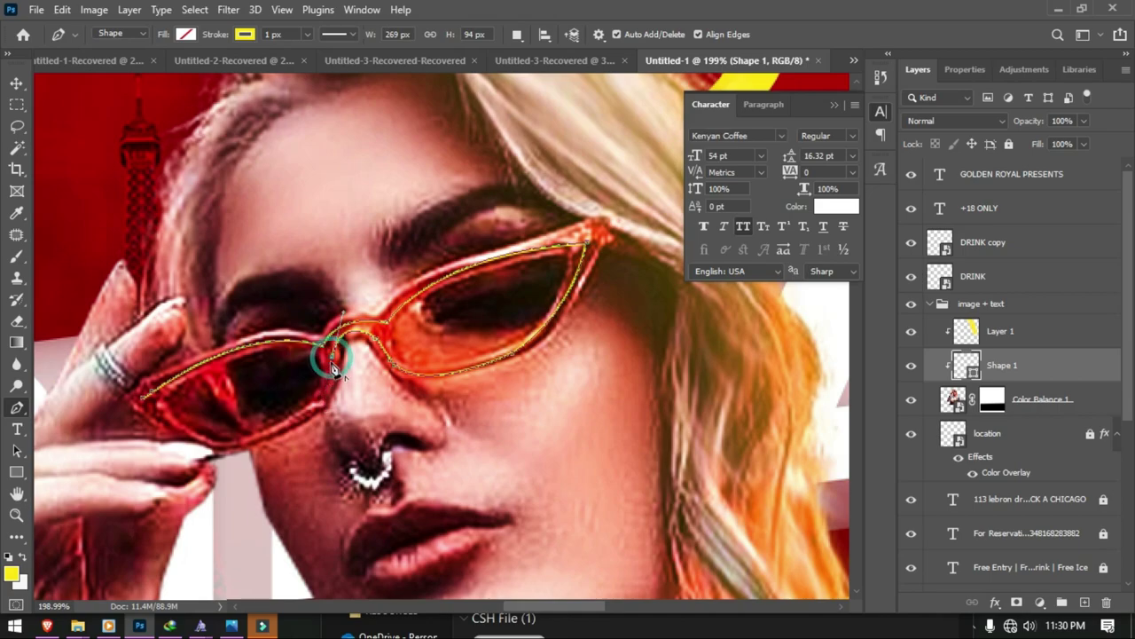
click(296, 415)
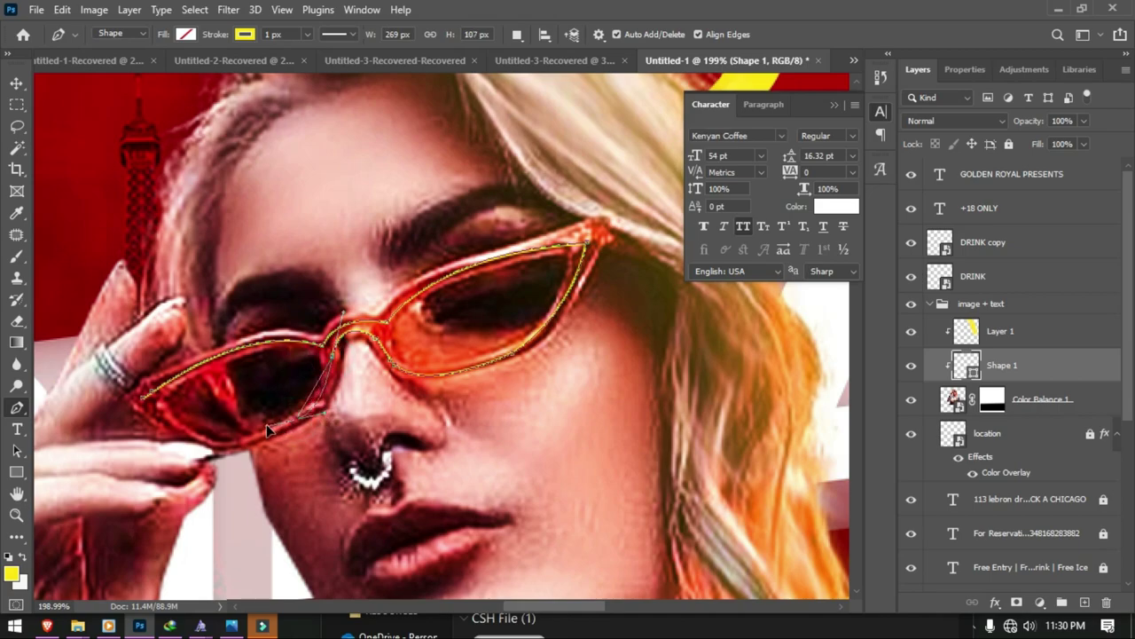
drag(278, 423, 256, 435)
click(258, 434)
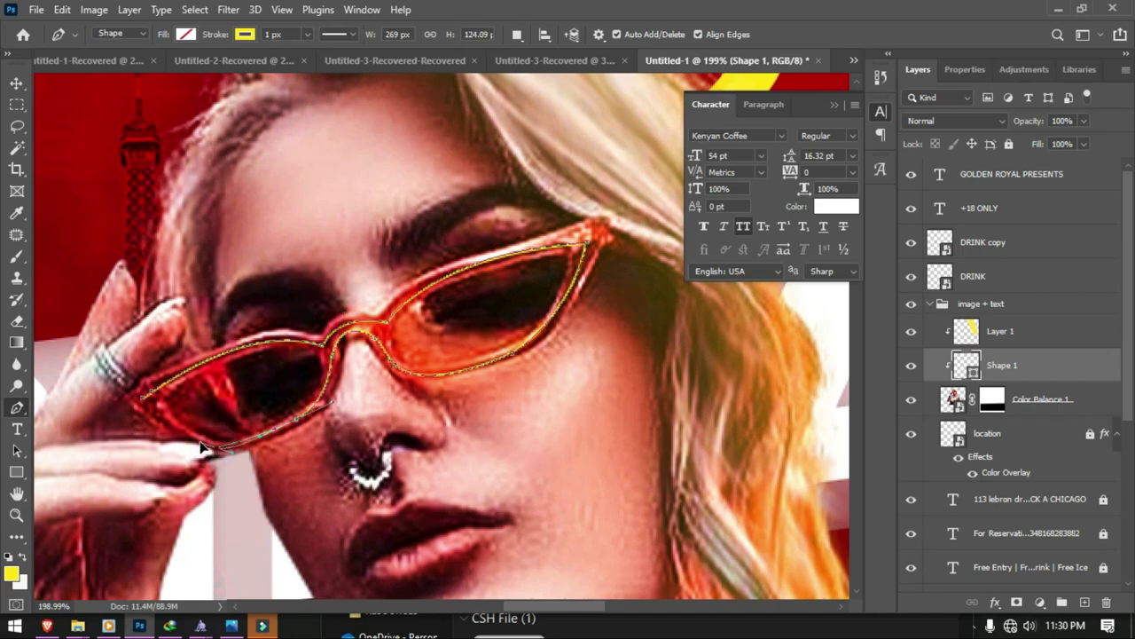
click(213, 449)
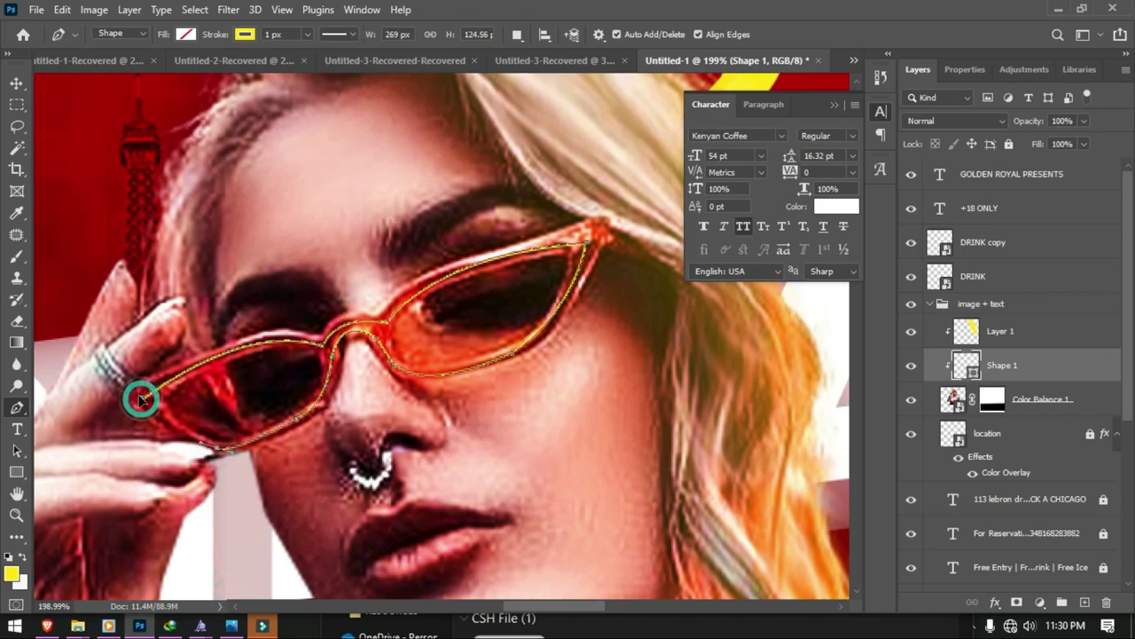
click(139, 395)
drag(140, 395, 136, 383)
key(ctrl+minus)
key(ctrl+minus)
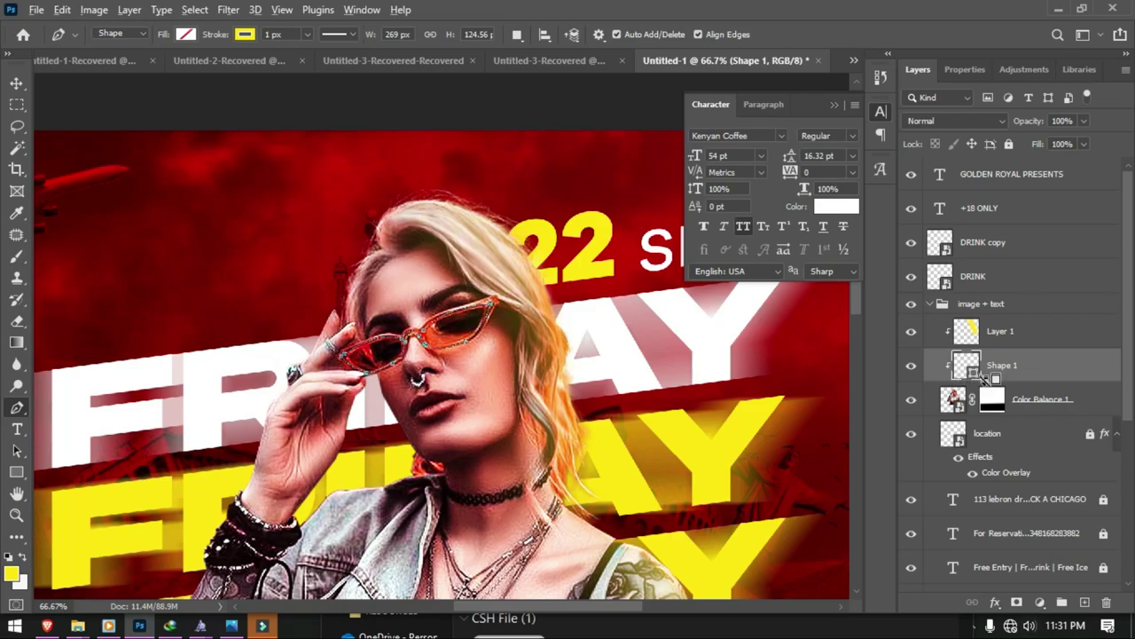
drag(994, 380, 1001, 350)
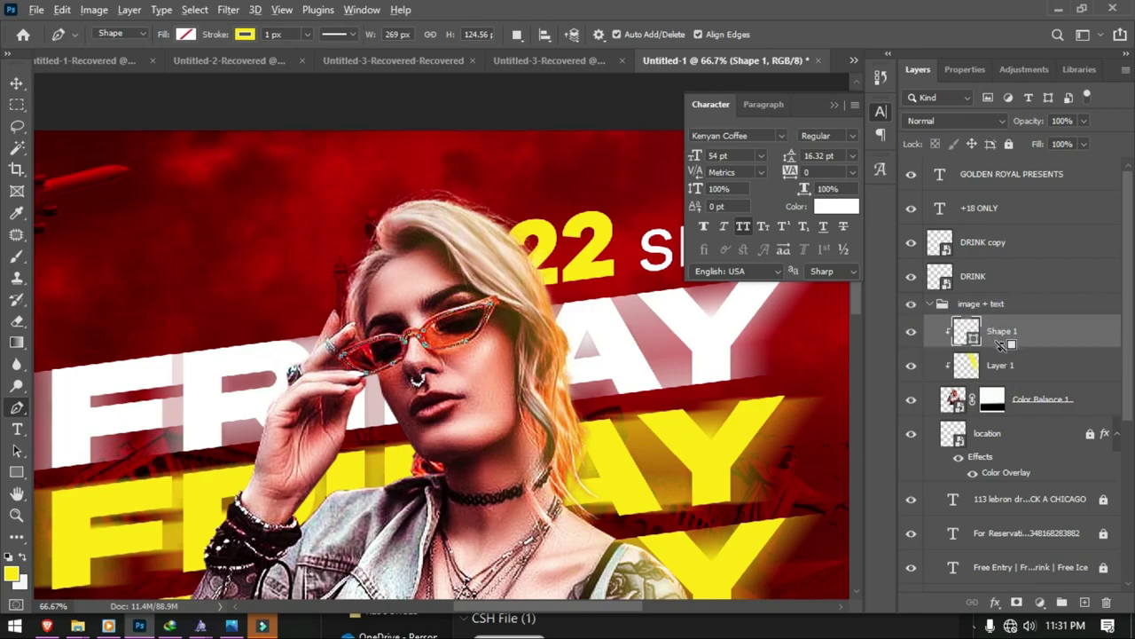
Step: Release Shape 1 from its clipping mask and open its Layer Style settings
alt+click(1000, 348)
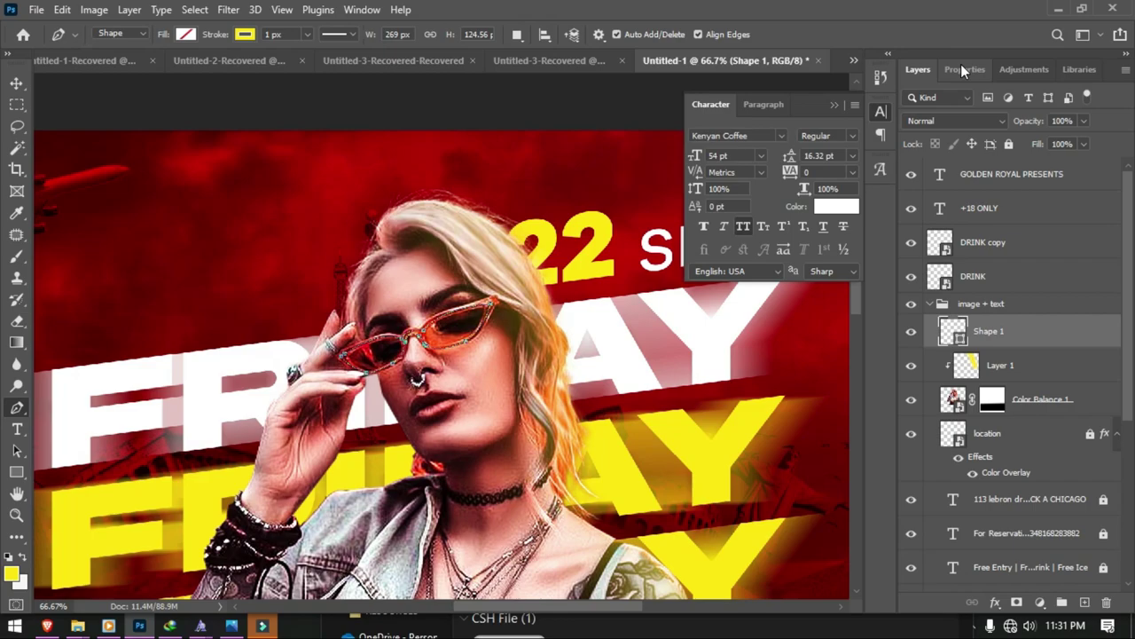
right_click(994, 331)
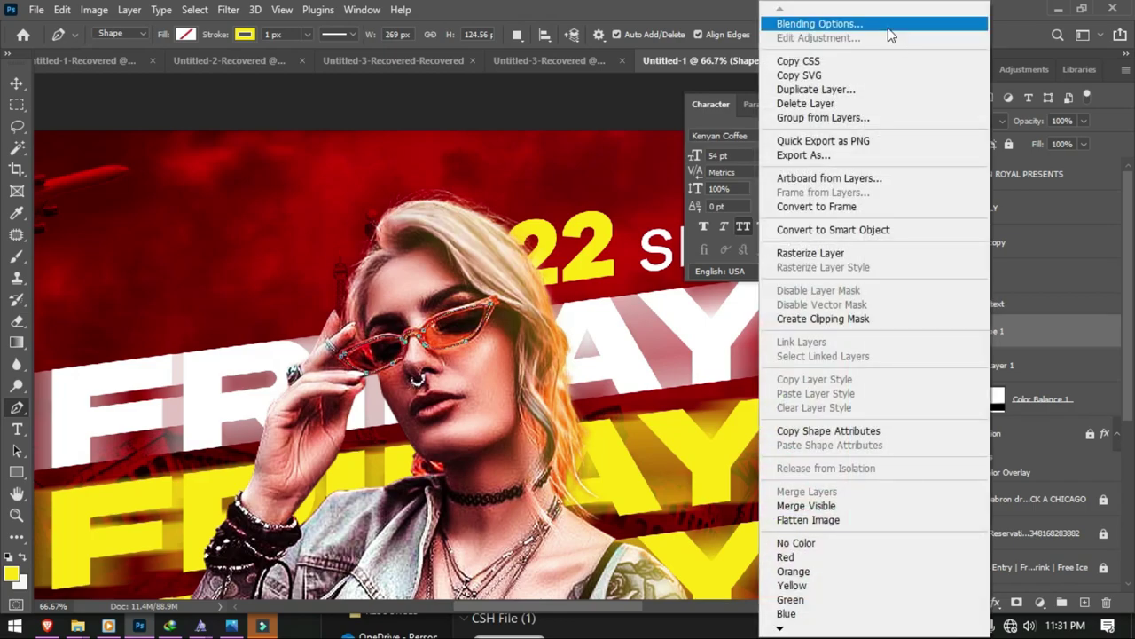
click(888, 24)
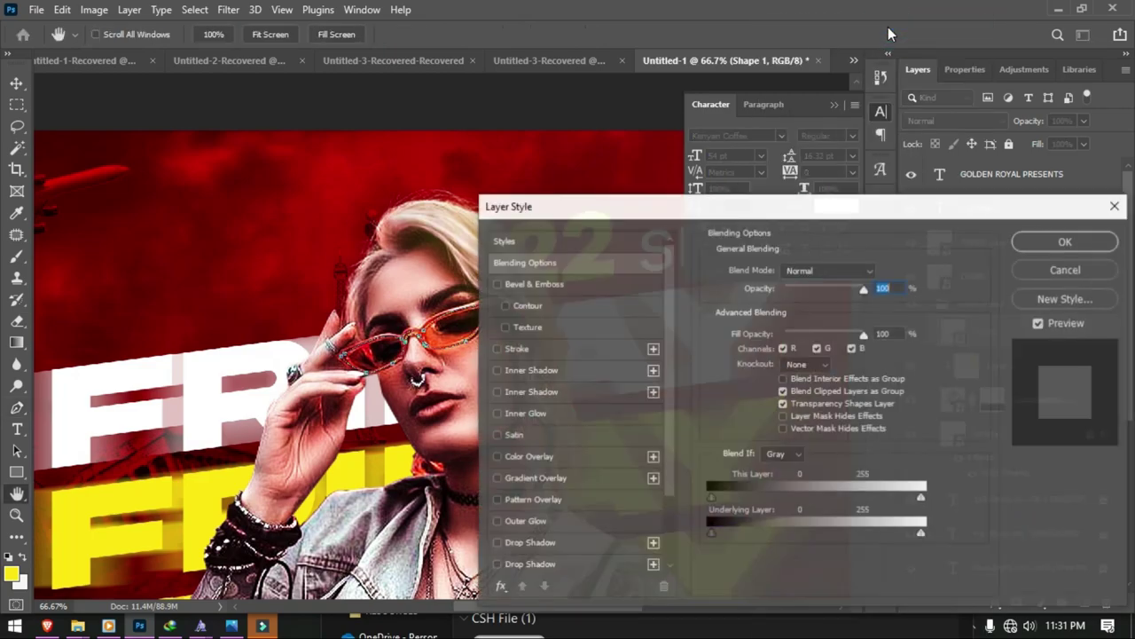
drag(723, 213, 860, 212)
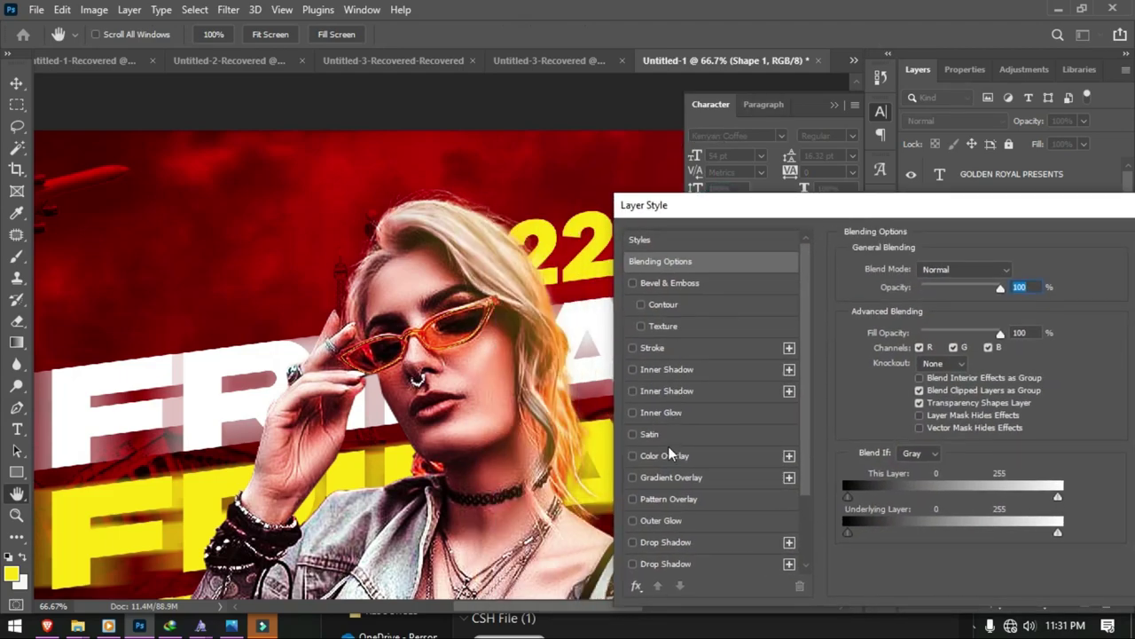
Step: Apply a yellow Screen Outer Glow at about 64% opacity with slightly wider spread
click(675, 519)
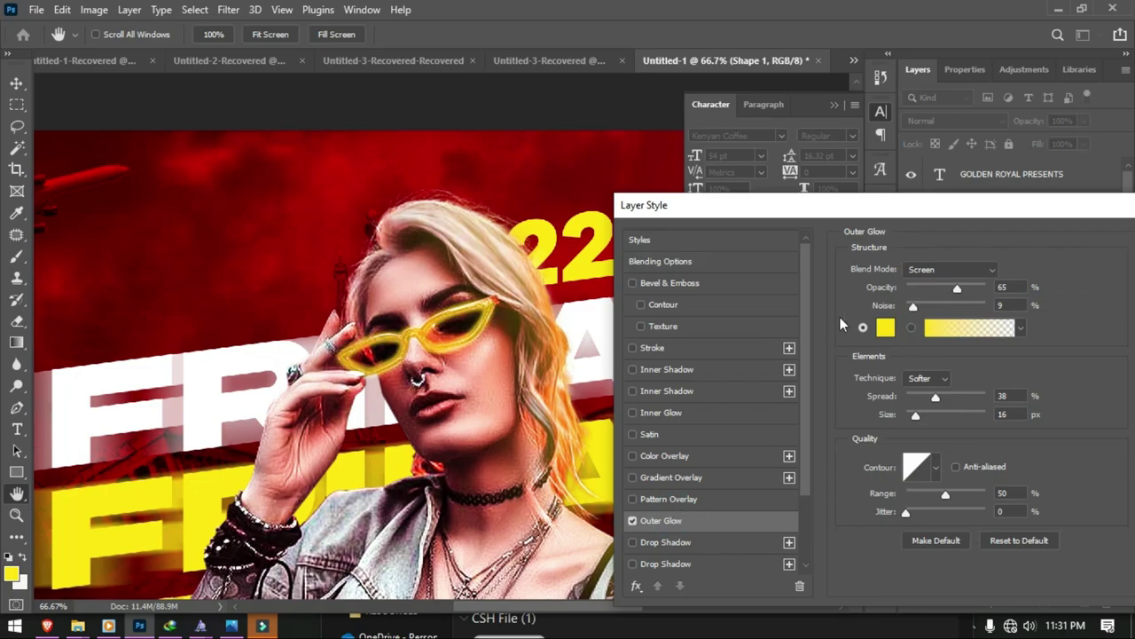
drag(923, 211, 915, 169)
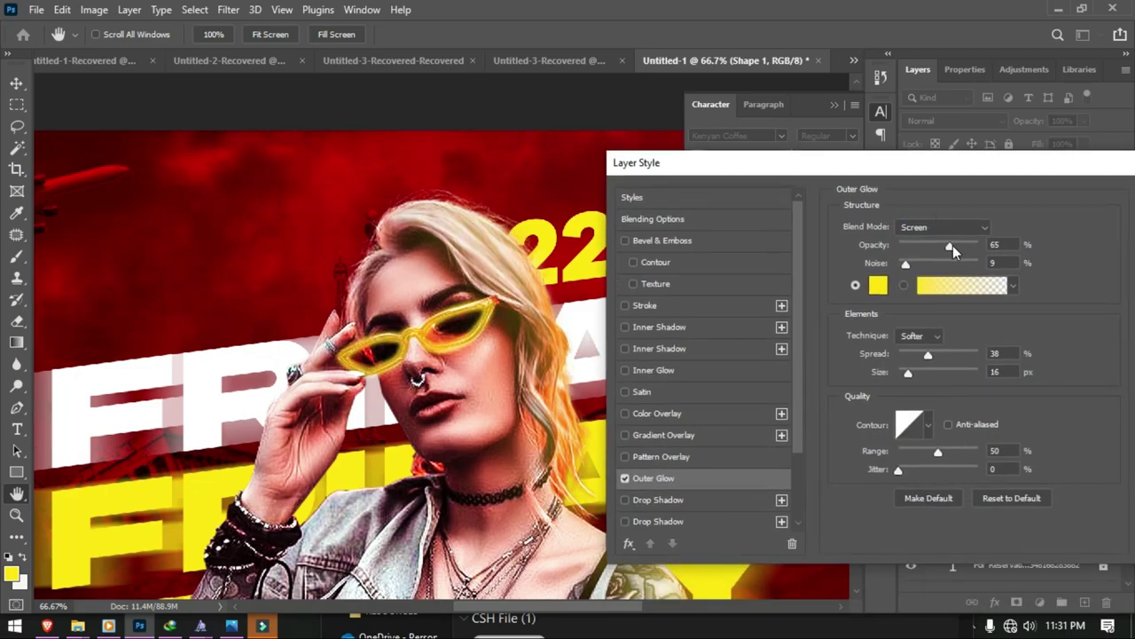
drag(929, 355, 934, 354)
key(ctrl+minus)
key(ctrl+minus)
key(ctrl+minus)
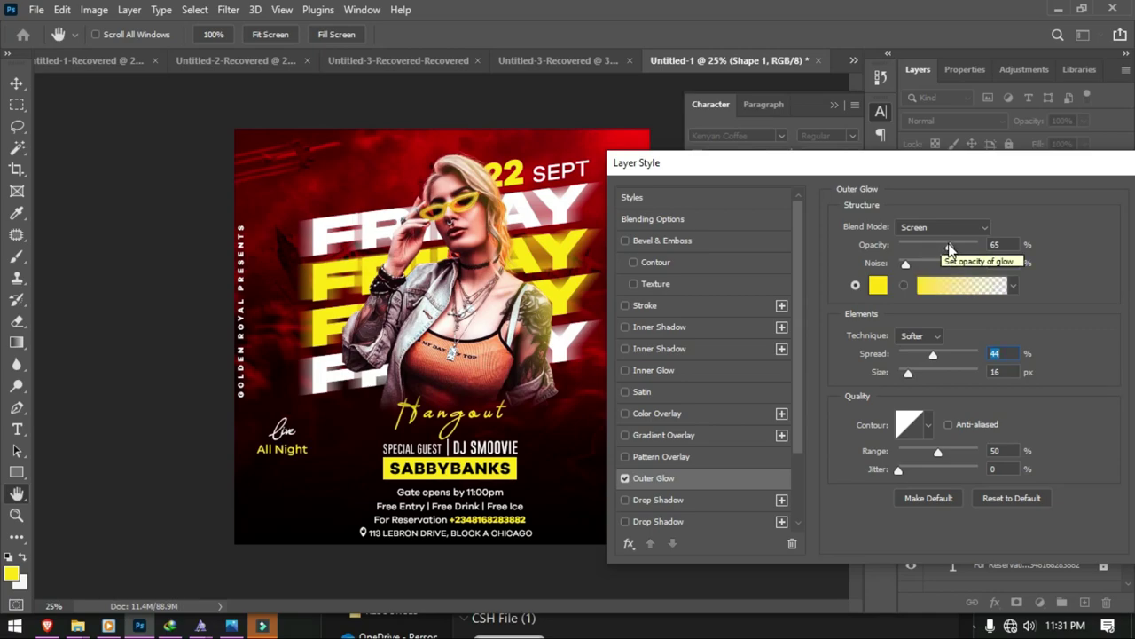
mouse_move(949, 246)
mouse_down()
mouse_move(940, 250)
mouse_move(950, 245)
mouse_up()
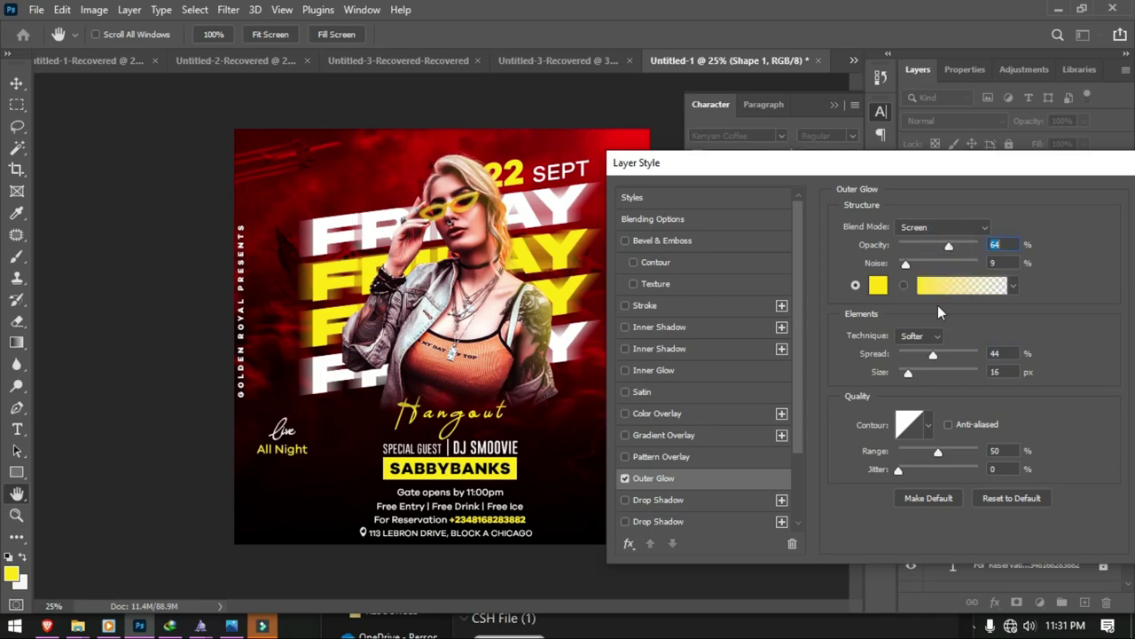
drag(933, 355, 910, 372)
key(Return)
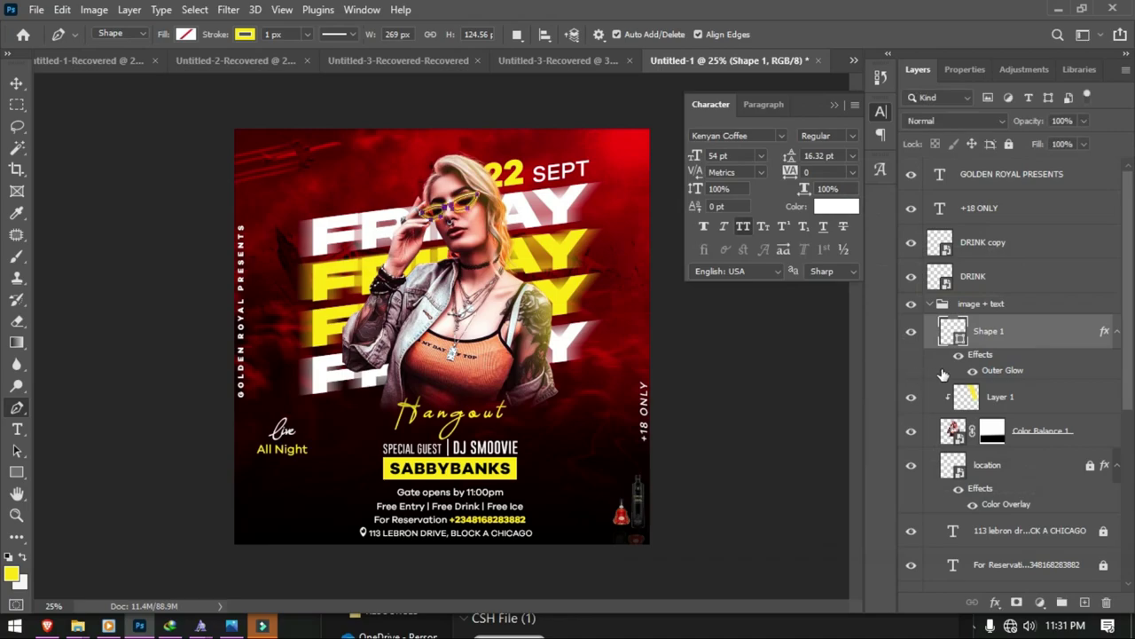
Step: Compare the flyer with and without the glow, then select the GOLDEN ROYAL PRESENTS layer
click(912, 336)
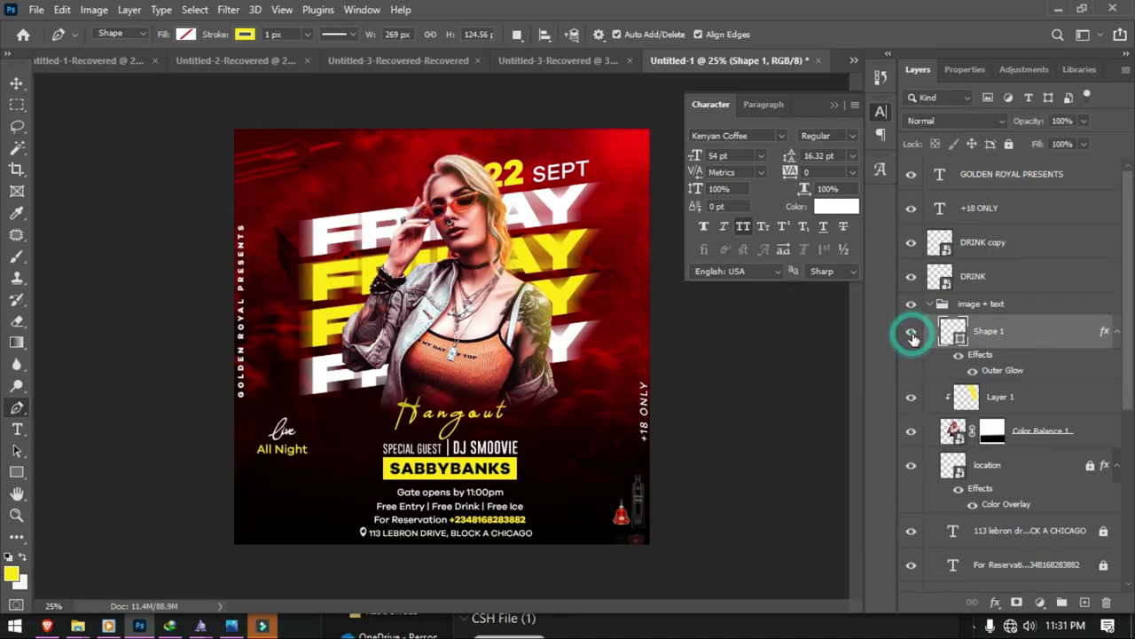
key(ctrl+plus)
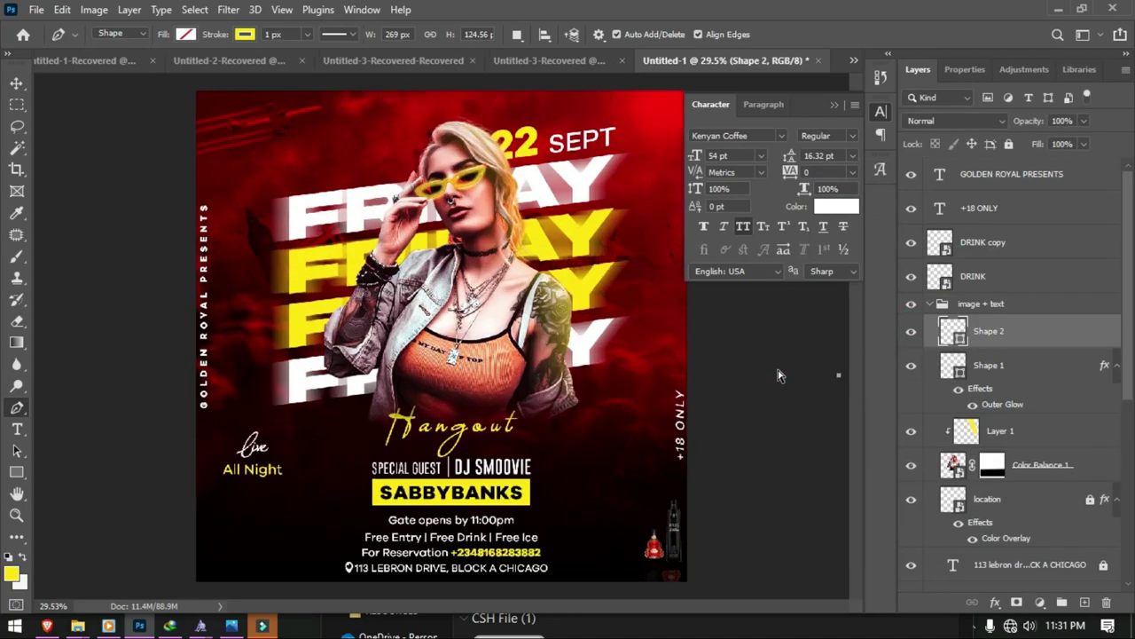
key(v)
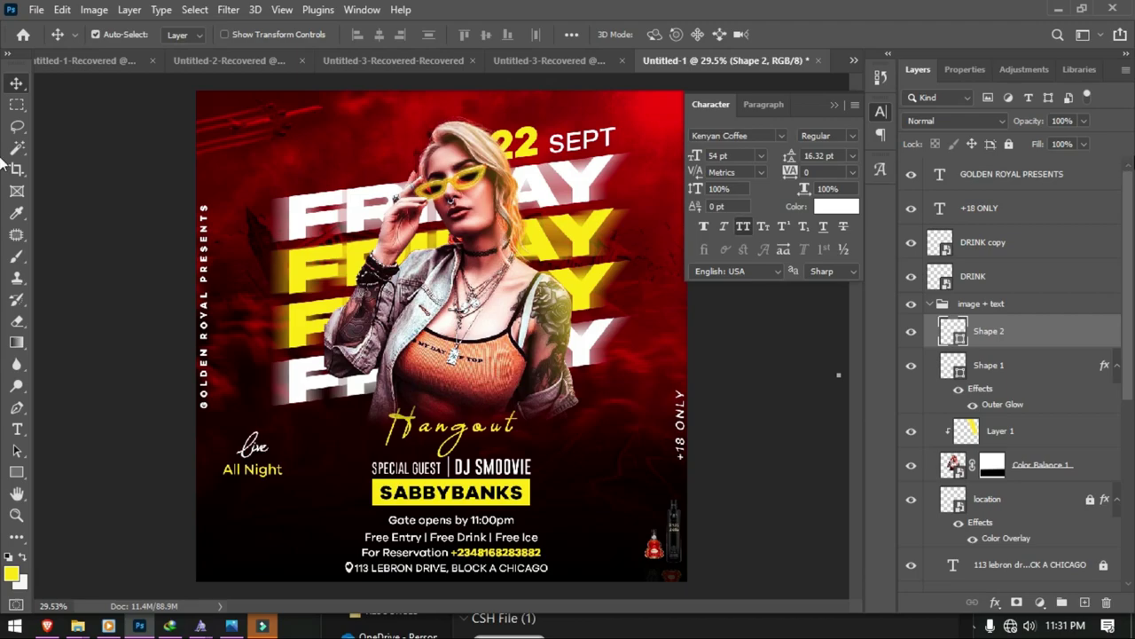
click(1019, 180)
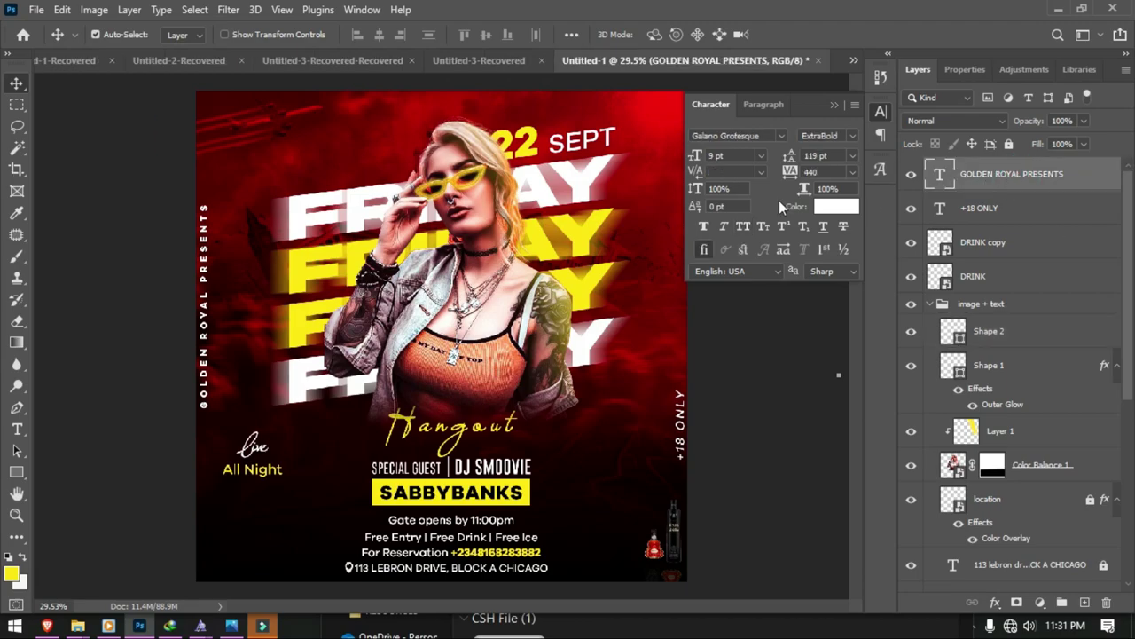
Step: Add Color Balance 2 with midtones at +16 red, -12 magenta and +23 blue
click(1009, 71)
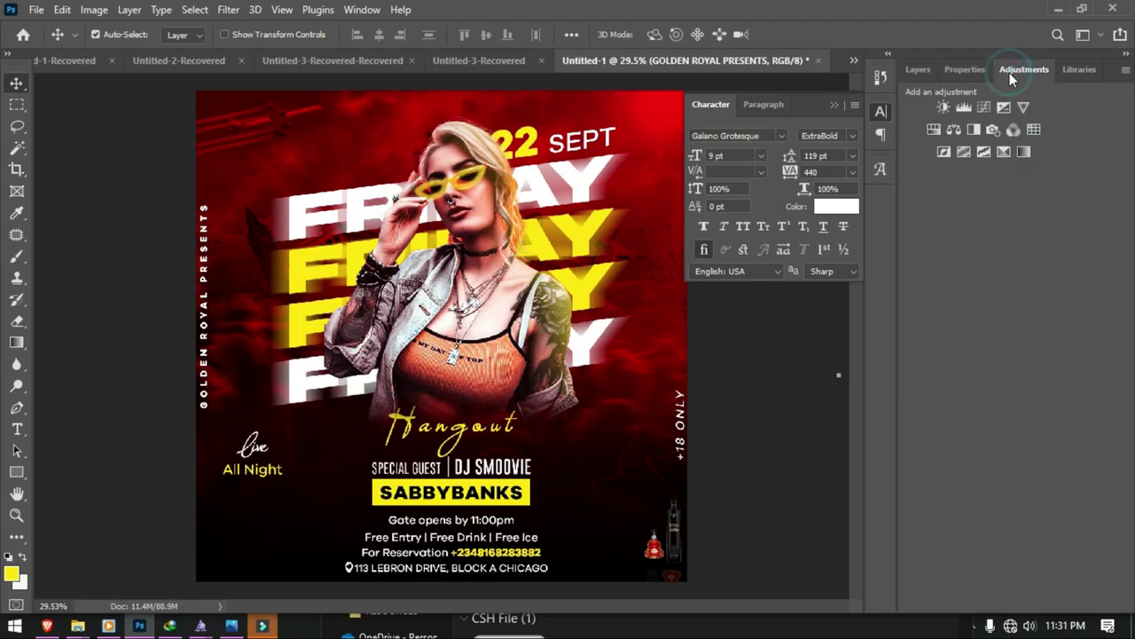
click(953, 135)
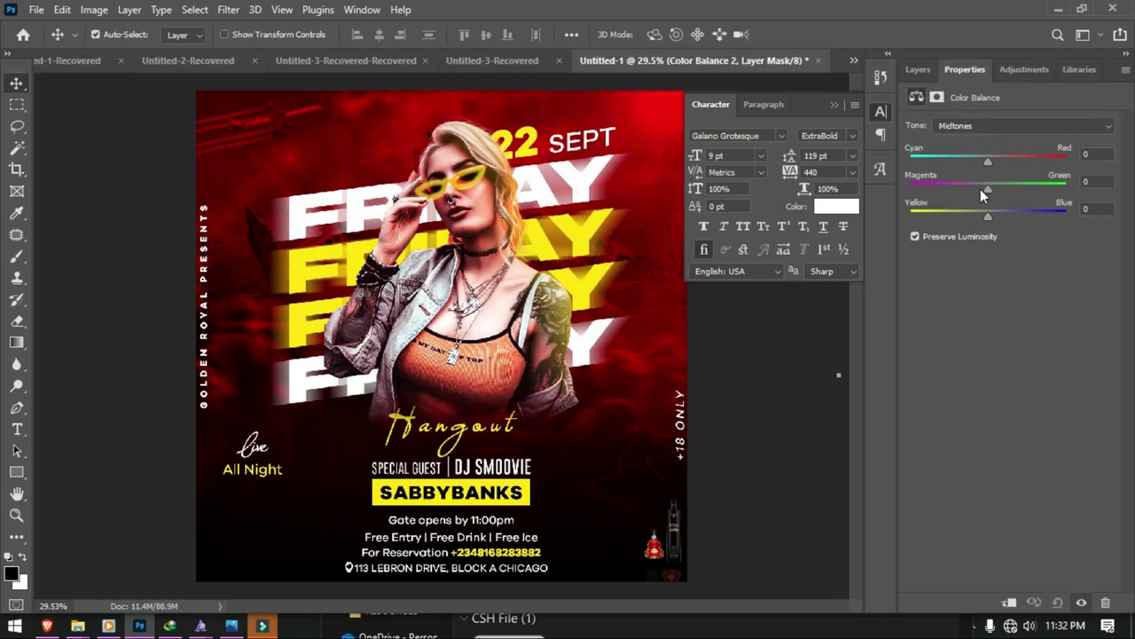
drag(985, 160, 998, 162)
drag(984, 216, 997, 218)
drag(988, 190, 976, 190)
click(931, 73)
key(ctrl+minus)
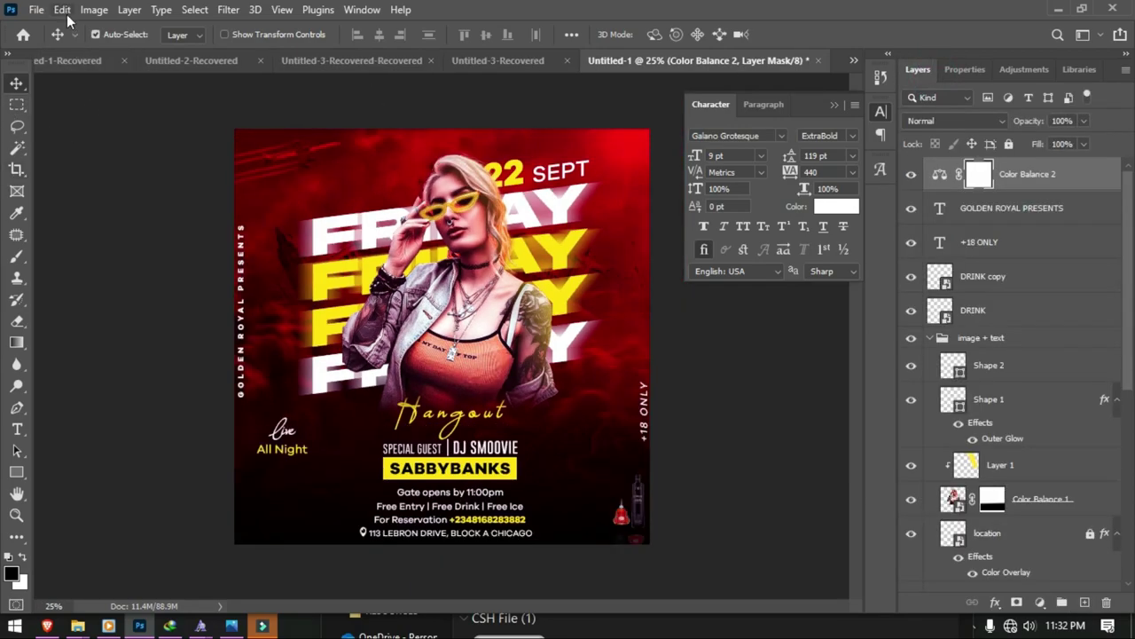
Step: Place the starry-sky photo as embedded and scale it to cover the whole flyer
click(38, 11)
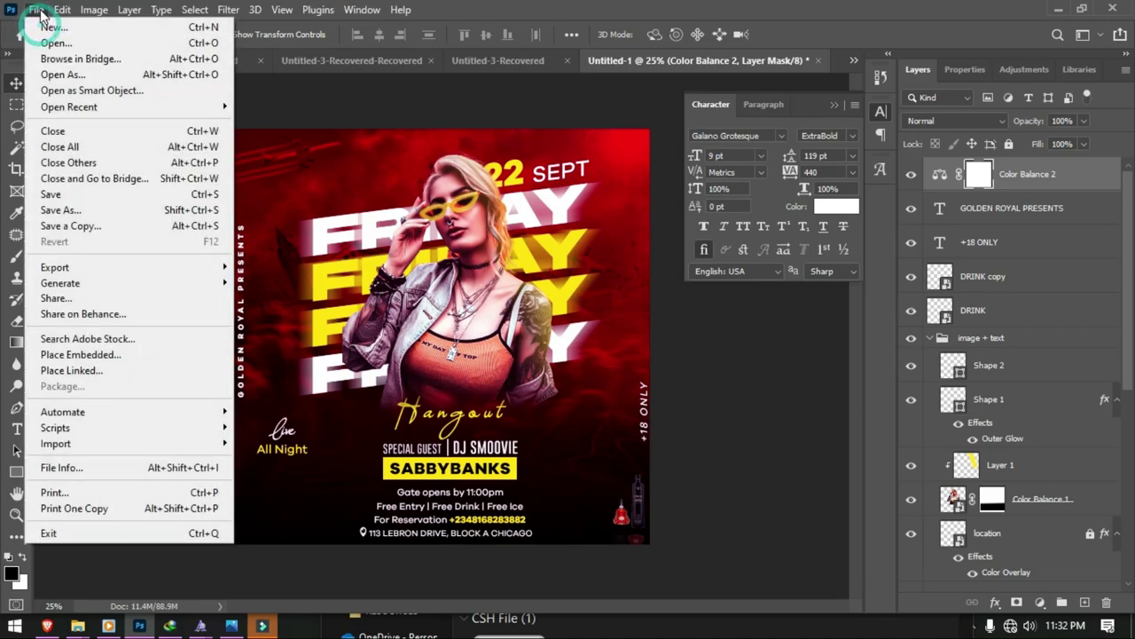
click(106, 354)
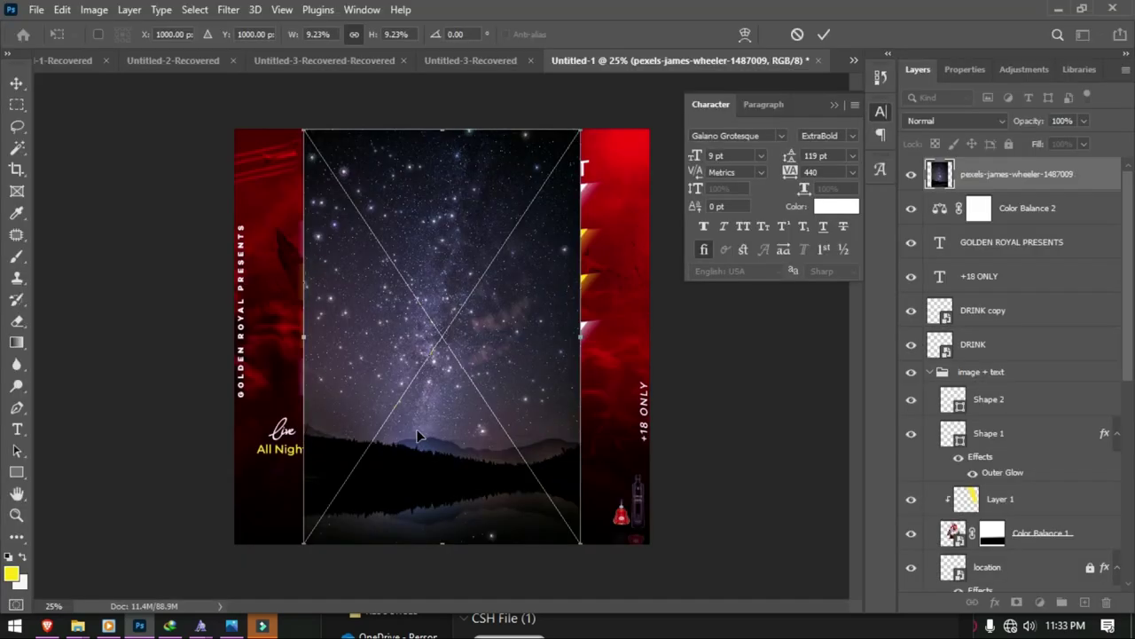
drag(417, 430, 312, 393)
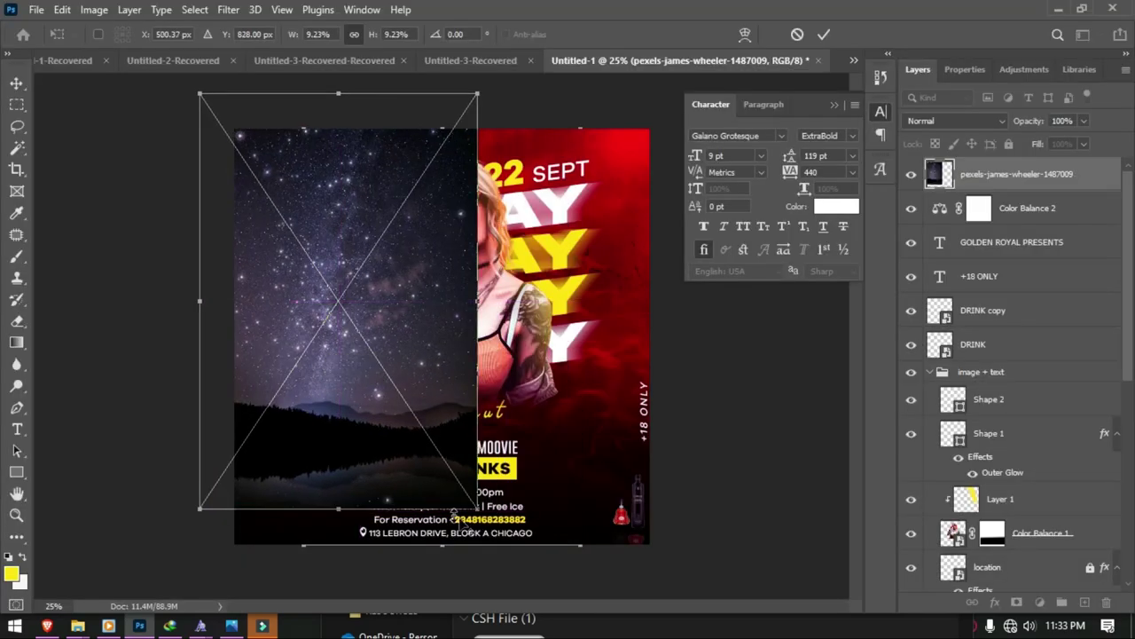
drag(477, 507, 619, 621)
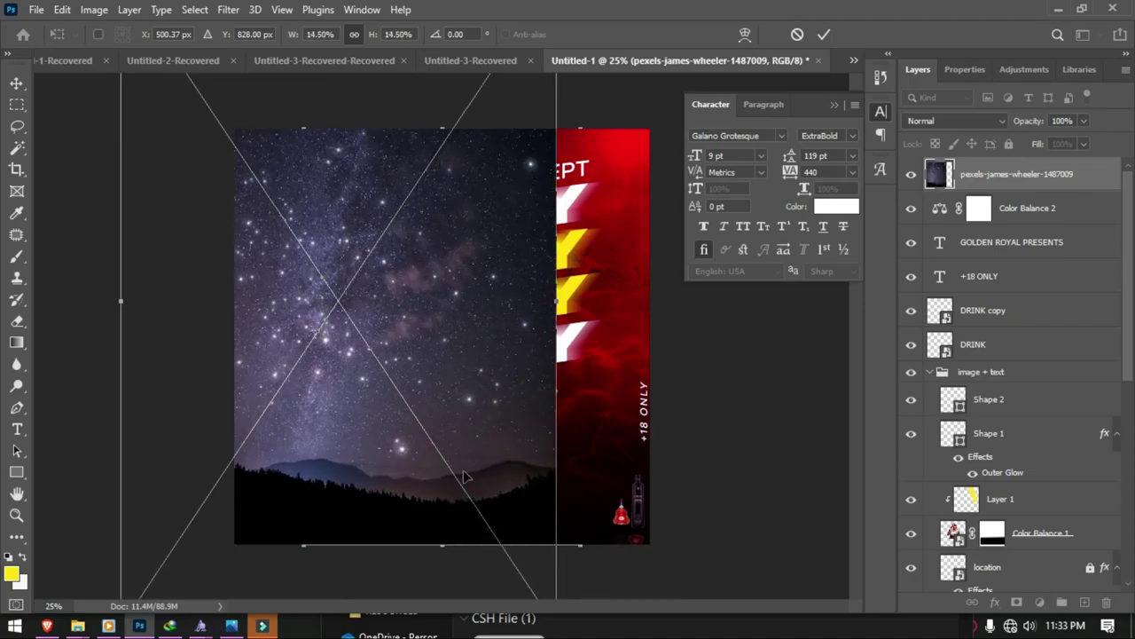
drag(431, 443, 535, 545)
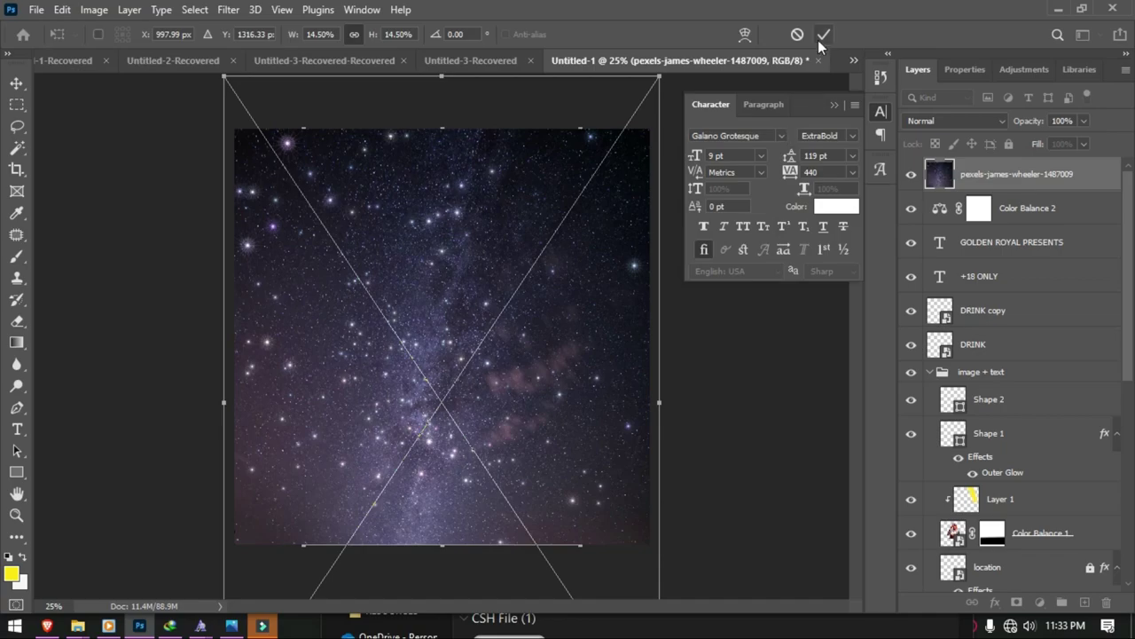
click(824, 33)
Step: Set the star layer's blend mode to Color Dodge and fit the flyer in the window
click(973, 142)
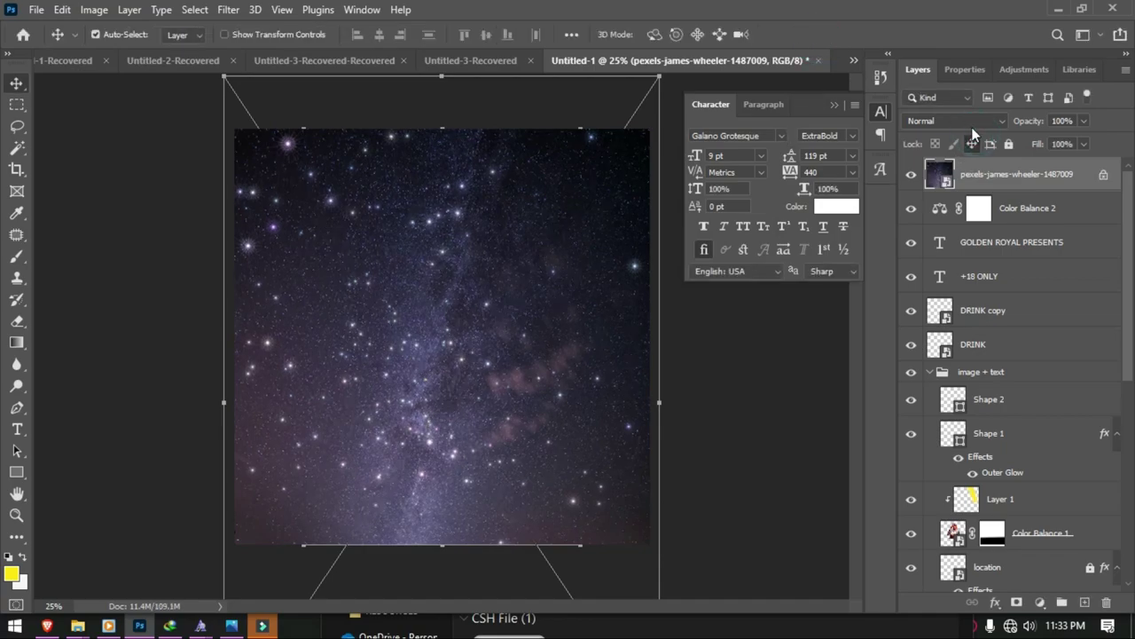
click(967, 122)
click(972, 144)
click(964, 121)
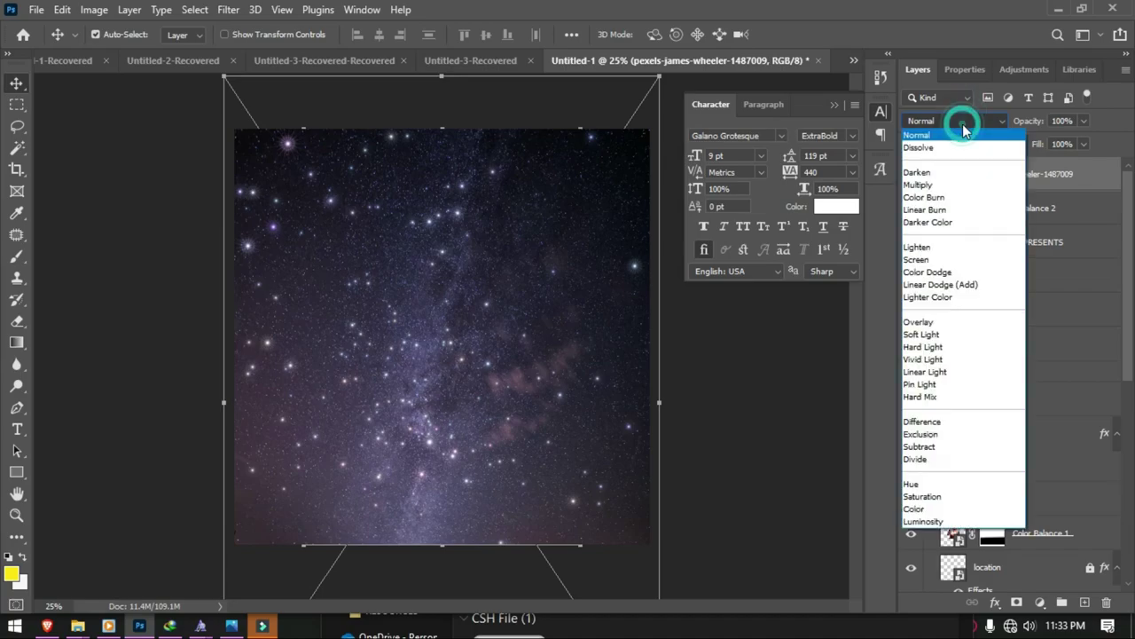
click(945, 272)
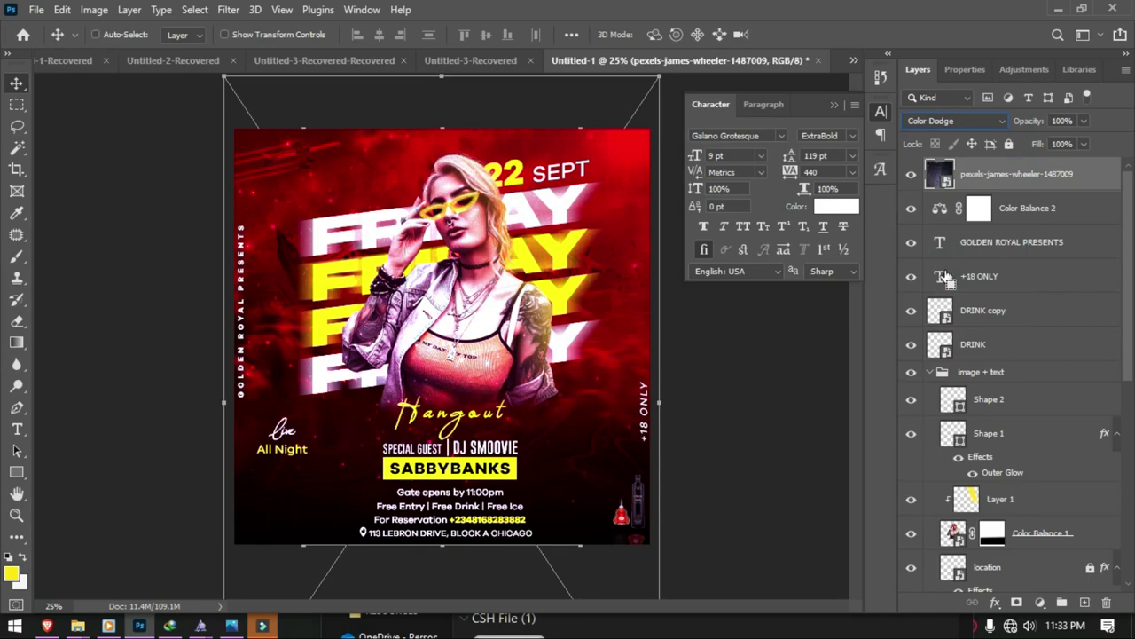
key(ctrl+0)
Step: Add a layer mask to hide the stars over the woman's face, then lower opacity to 63%
click(1017, 603)
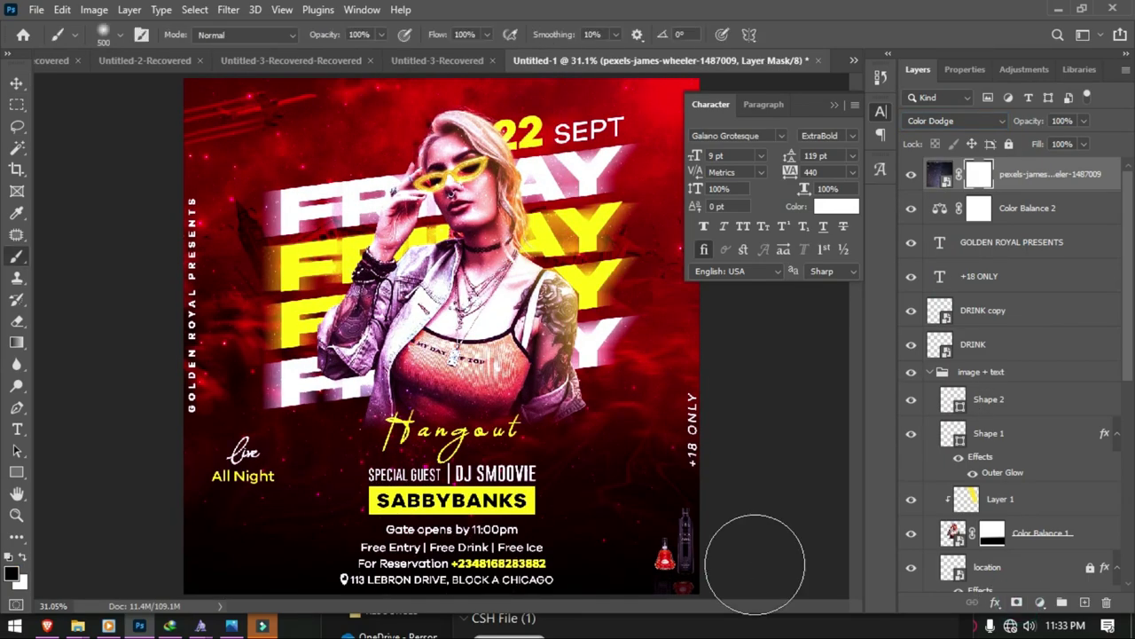
mouse_move(448, 182)
mouse_down()
mouse_move(454, 163)
mouse_move(516, 275)
mouse_move(364, 319)
mouse_move(371, 342)
mouse_move(528, 408)
mouse_up()
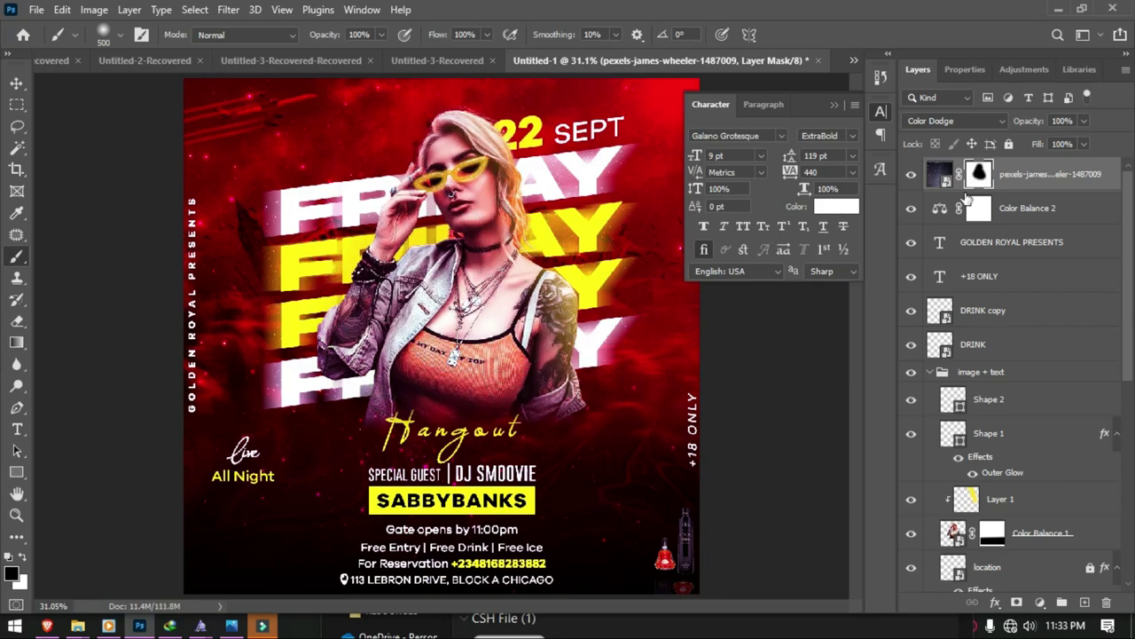
drag(1033, 122, 1003, 126)
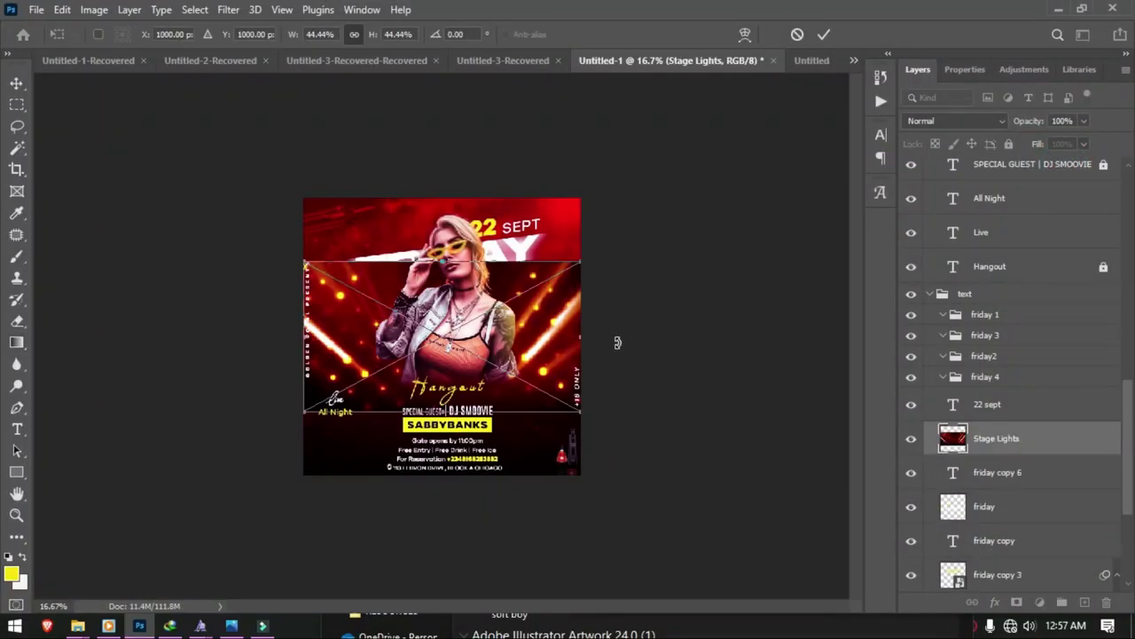
Step: Position and enlarge the Stage Lights image, then move its layer lower in the stack
mouse_move(527, 325)
mouse_down()
mouse_move(526, 248)
mouse_move(527, 262)
mouse_up()
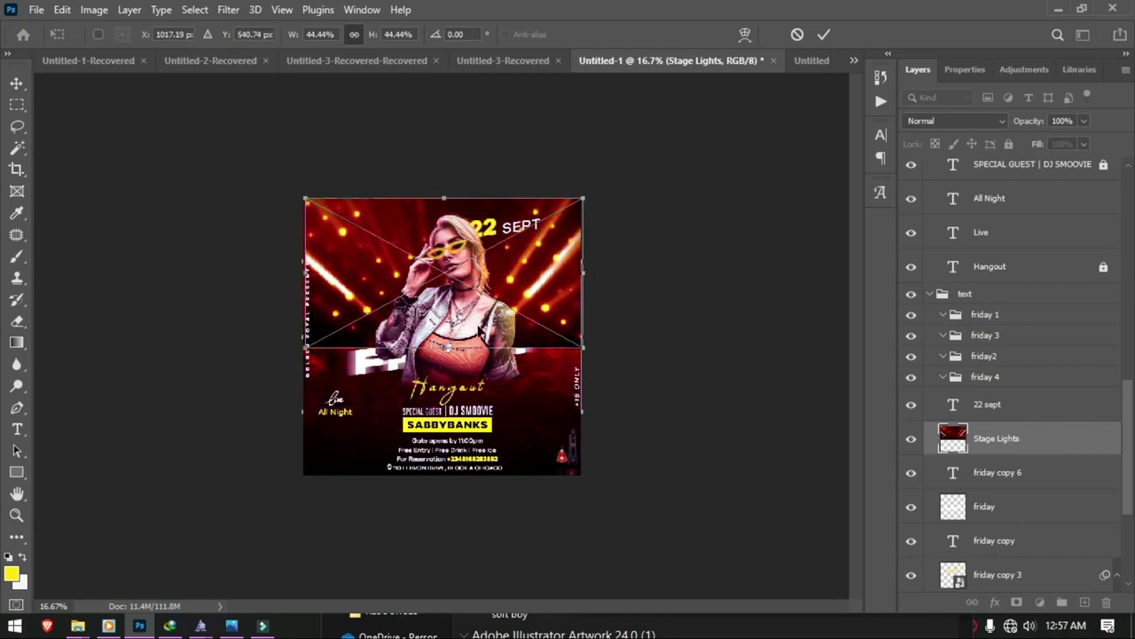
drag(445, 349, 447, 368)
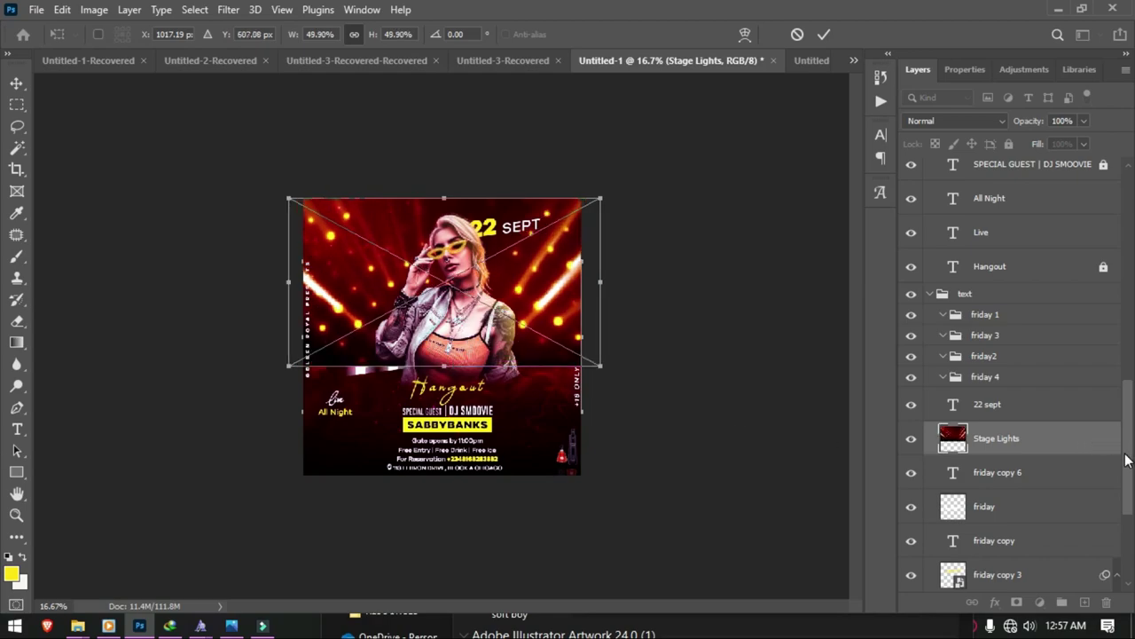
drag(1129, 460, 1131, 525)
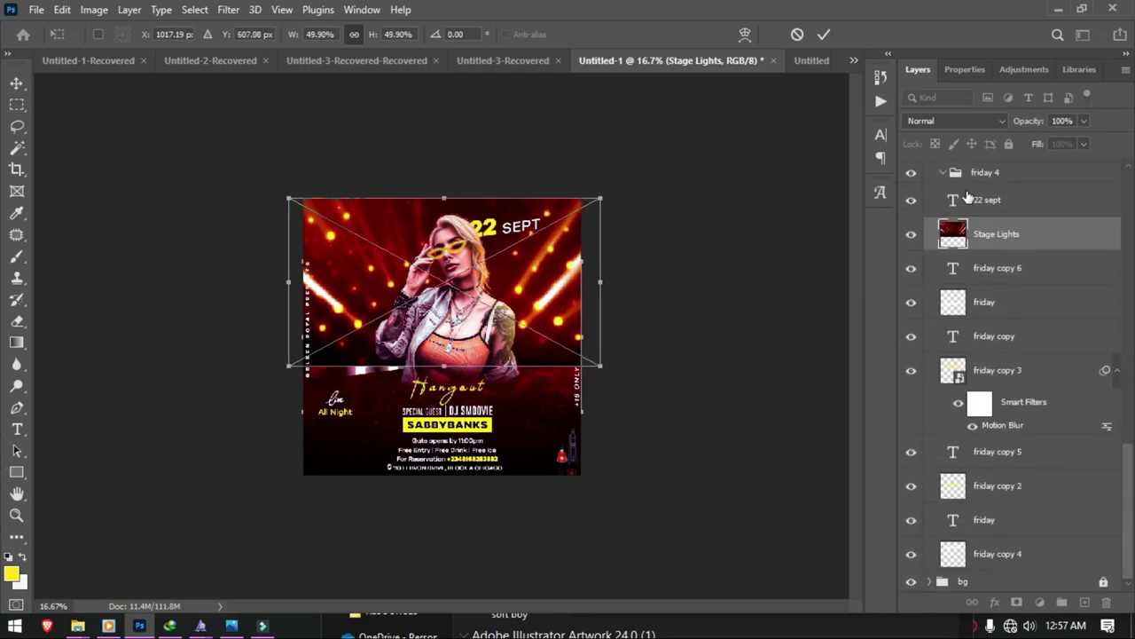
mouse_move(998, 266)
mouse_down()
mouse_move(1038, 595)
mouse_move(1033, 571)
mouse_up()
drag(1127, 532, 1127, 543)
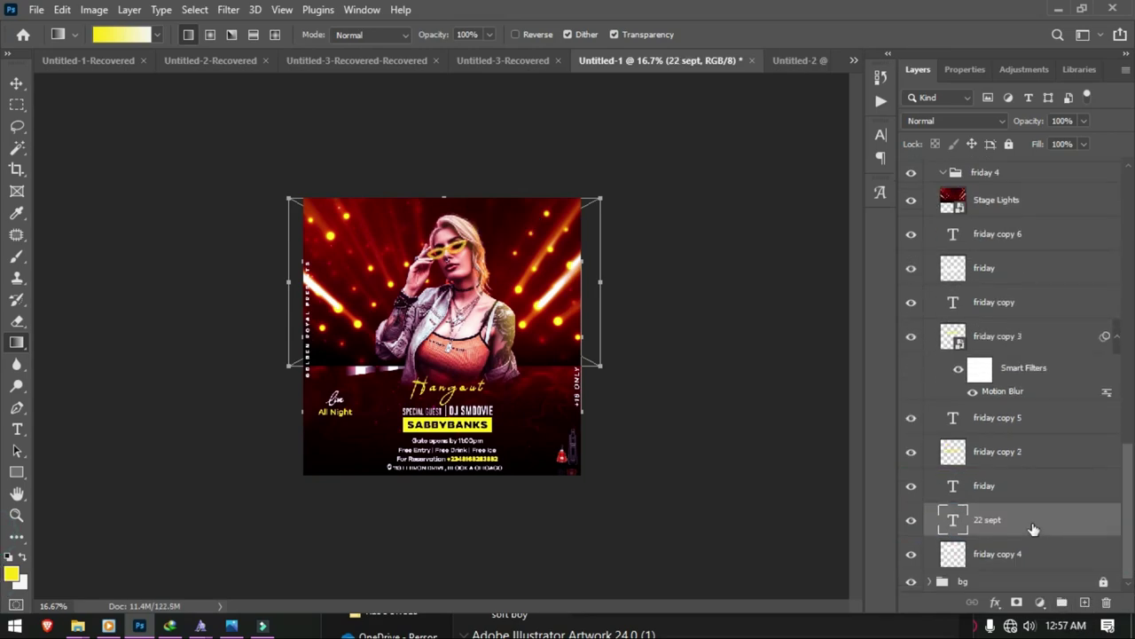
drag(1032, 524, 1051, 563)
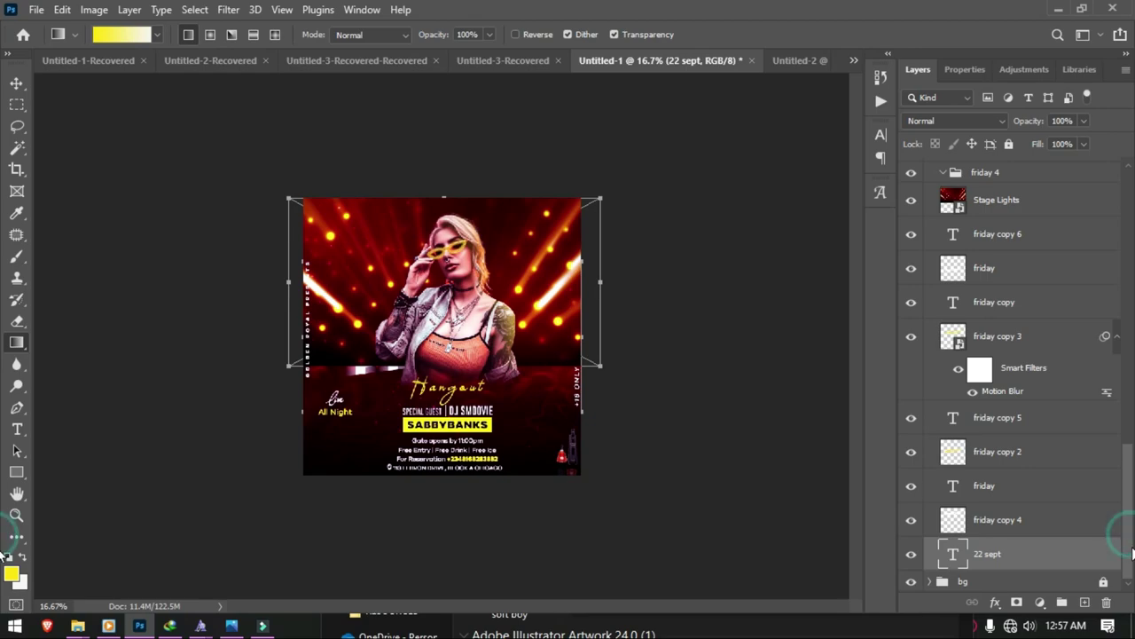
Step: Place Stage Lights below the '22 sept' text and set it to Screen blending
click(952, 120)
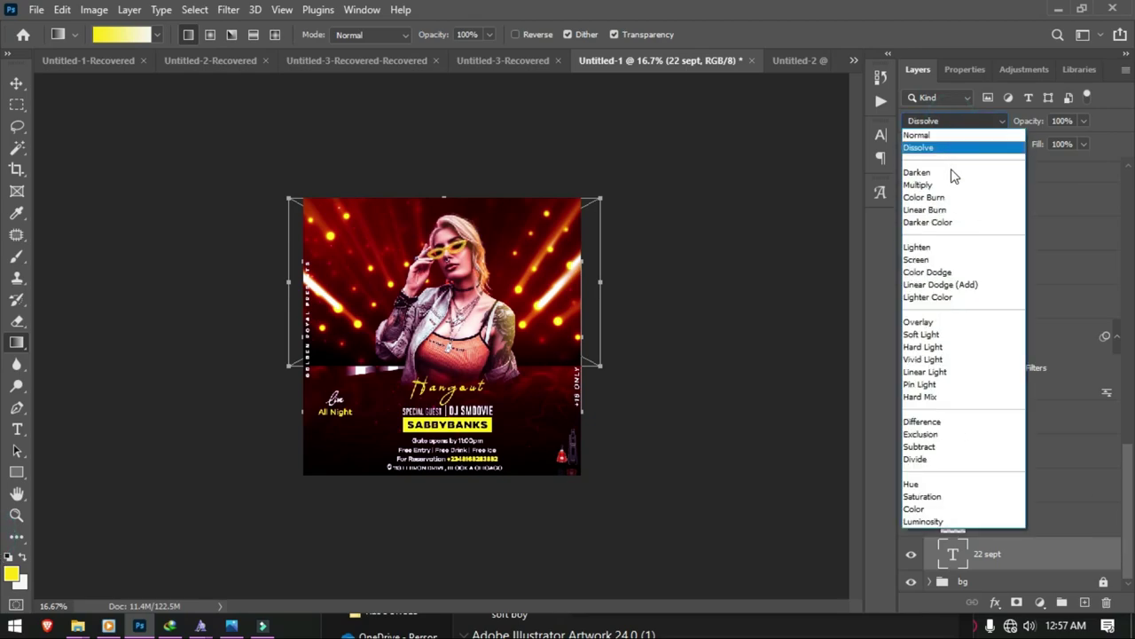
click(940, 260)
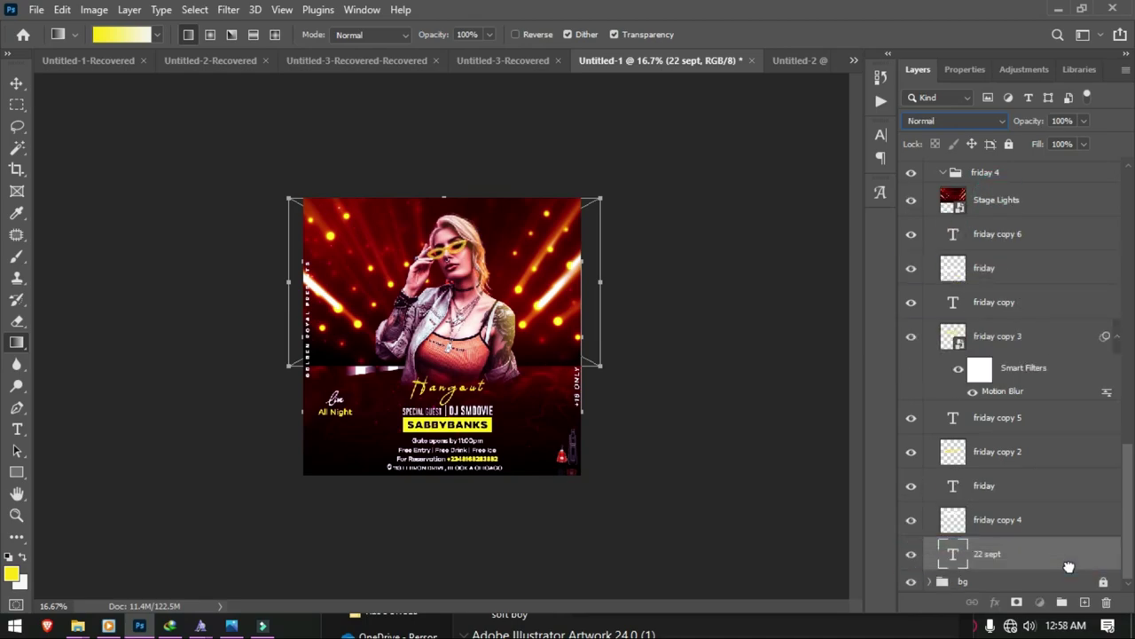
drag(998, 200, 1071, 572)
click(985, 120)
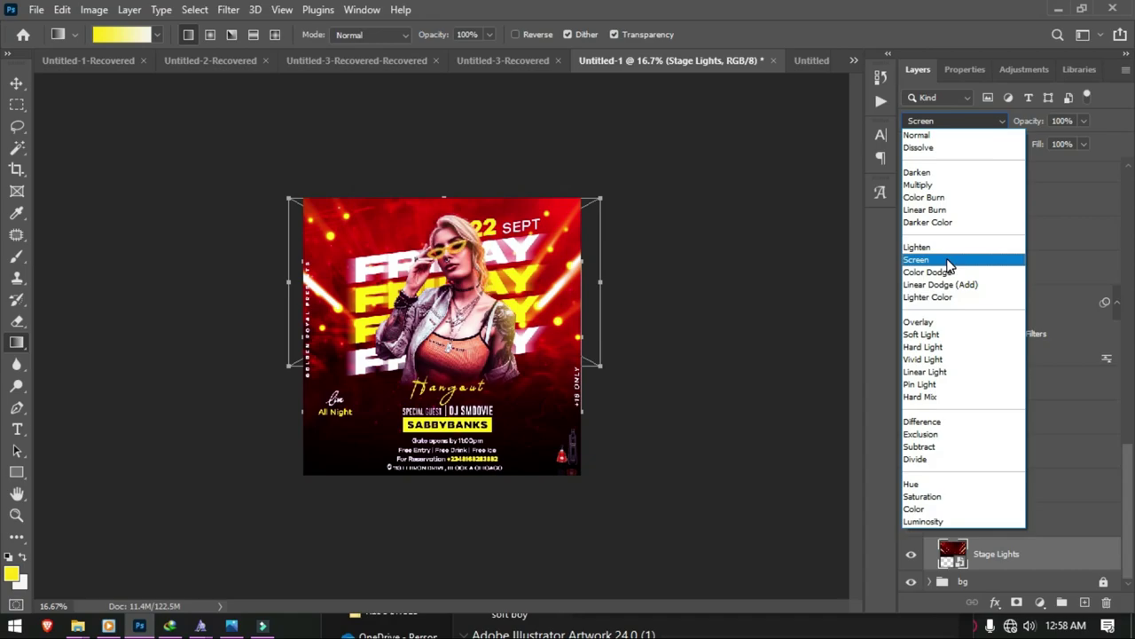
click(947, 265)
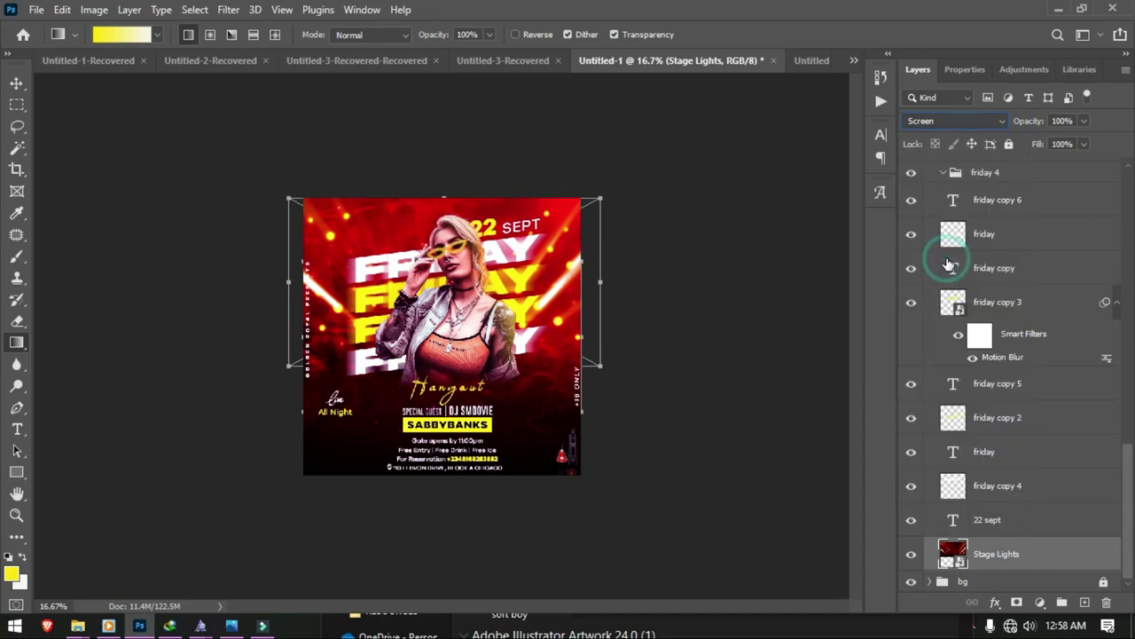
key(ctrl+0)
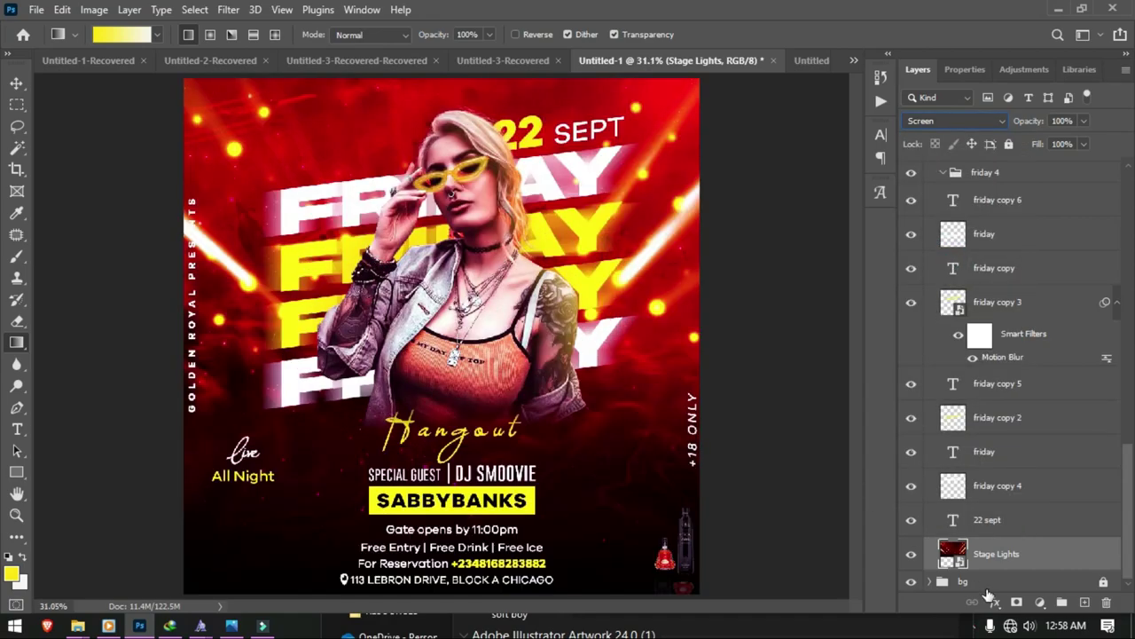
Step: Add a layer mask to Stage Lights and draw a gradient to fade its side beams
click(1018, 603)
key(h)
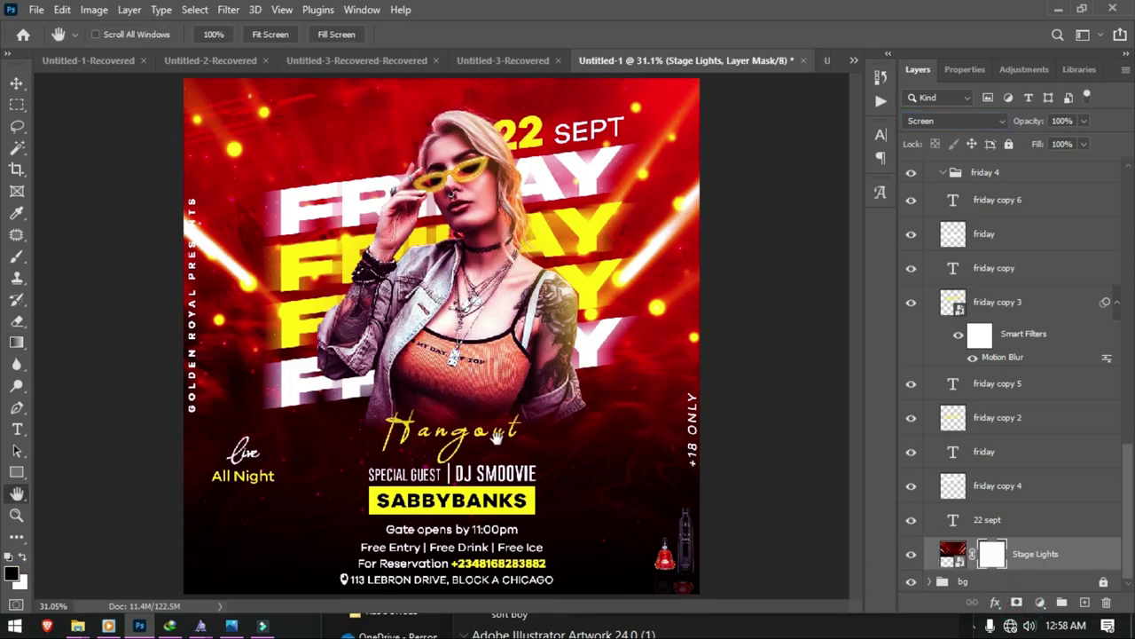
key(g)
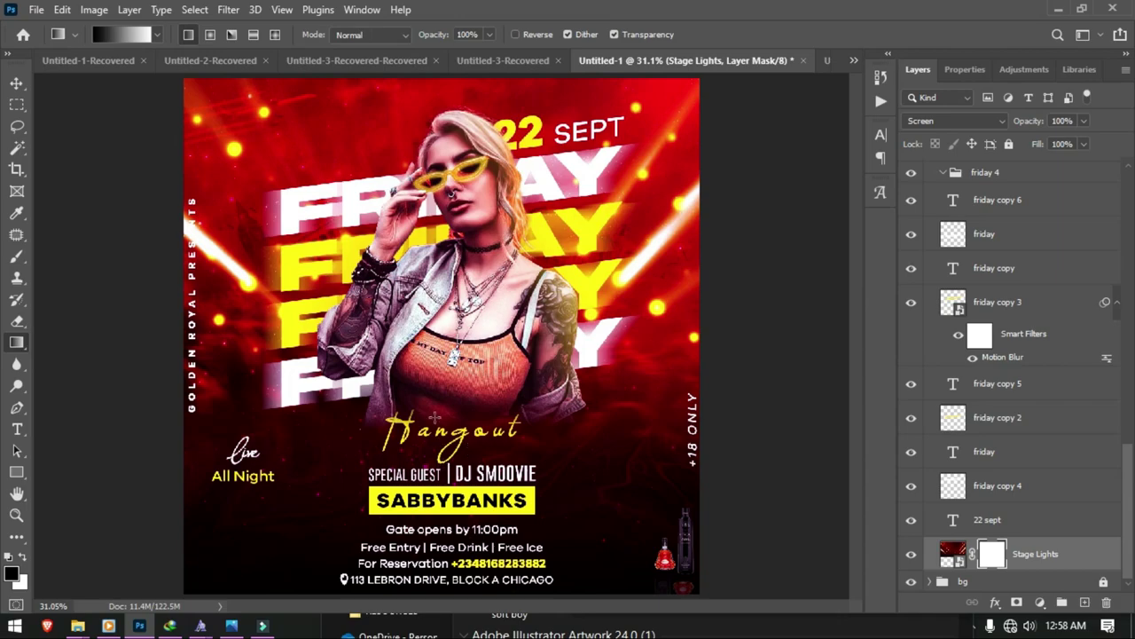
drag(434, 417, 434, 238)
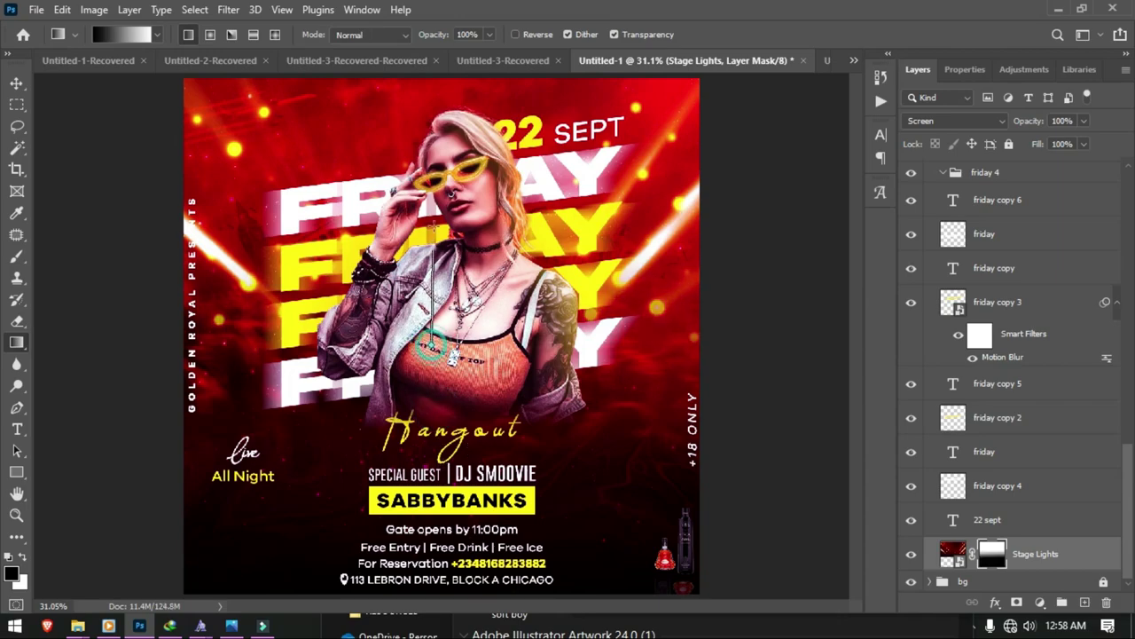
drag(431, 346, 434, 226)
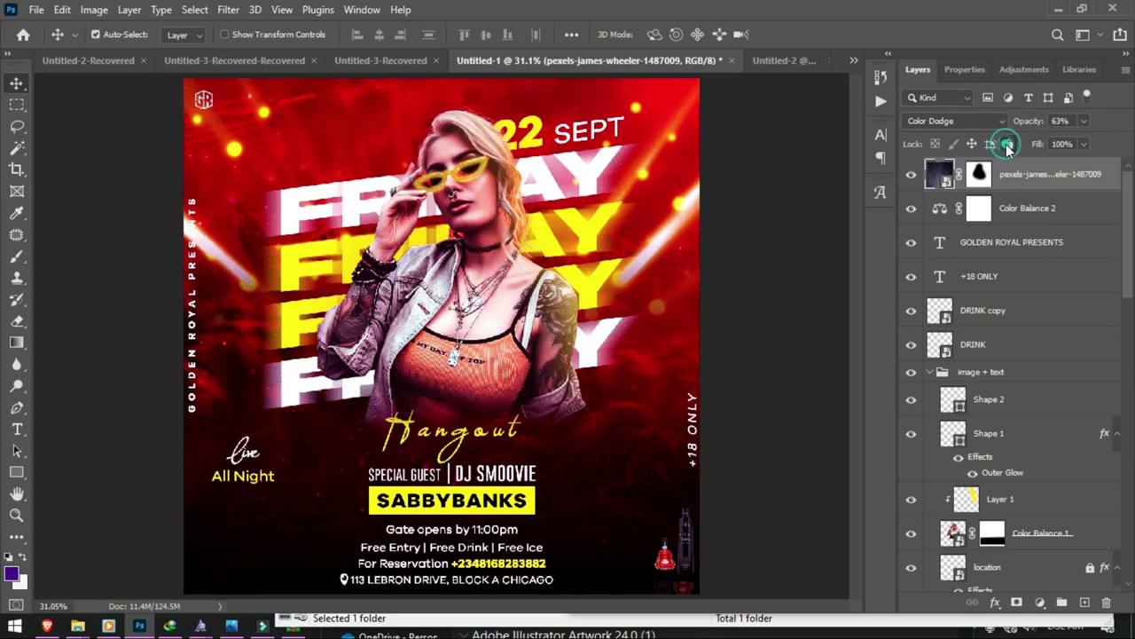
Step: Lock All on the pexels layer, then shift-arrow nudge the GR logo into the top-left corner
click(1009, 144)
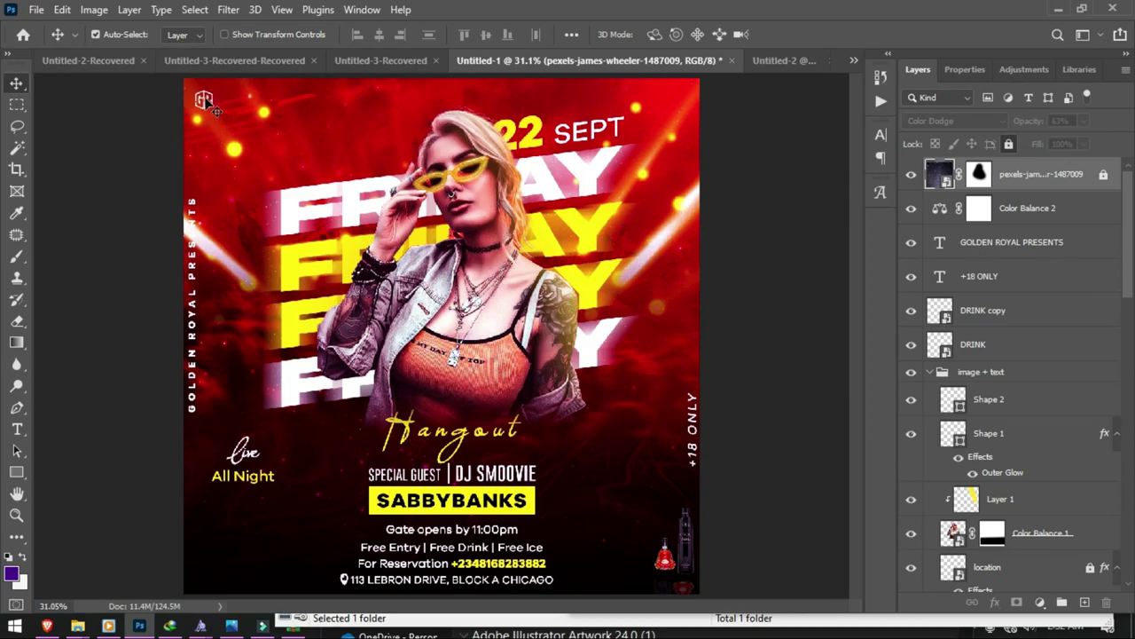
drag(206, 104, 196, 97)
key(z)
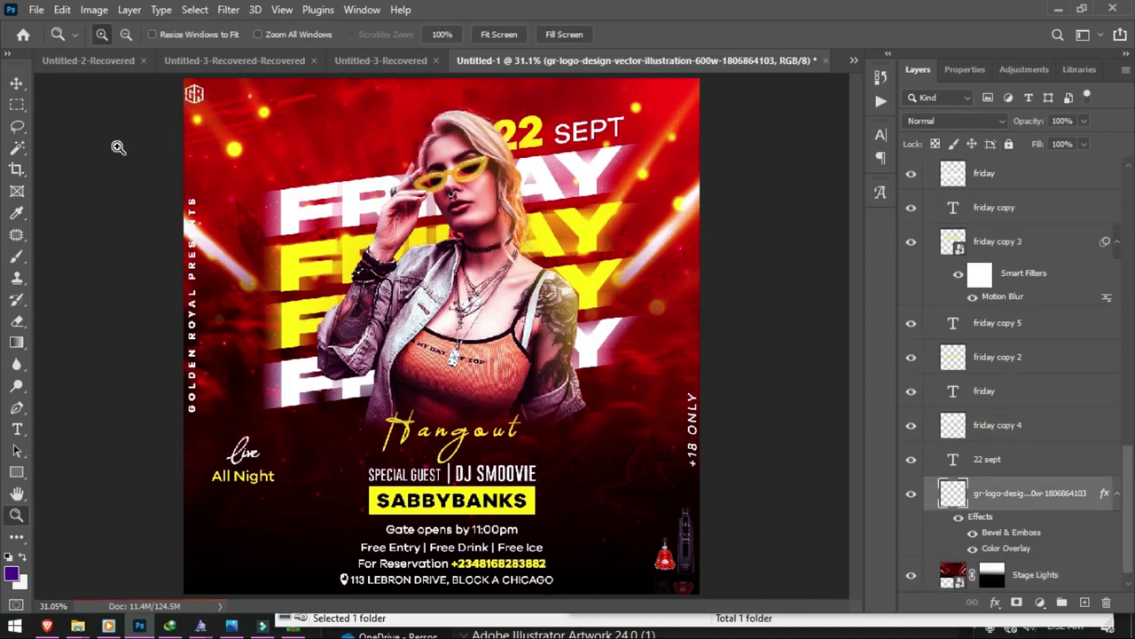
key(v)
key(shift+Right)
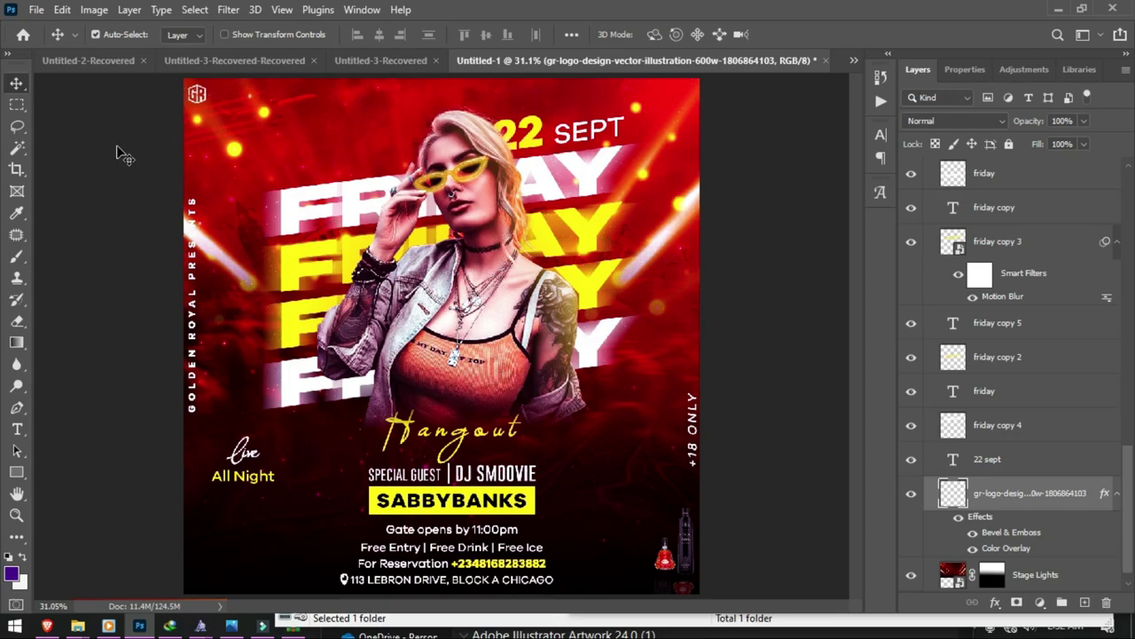
key(shift+Up)
key(shift+Left)
key(shift+Right)
Step: Try selecting the second '2' in the 22 SEPT date text, cancelling each attempt
key(t)
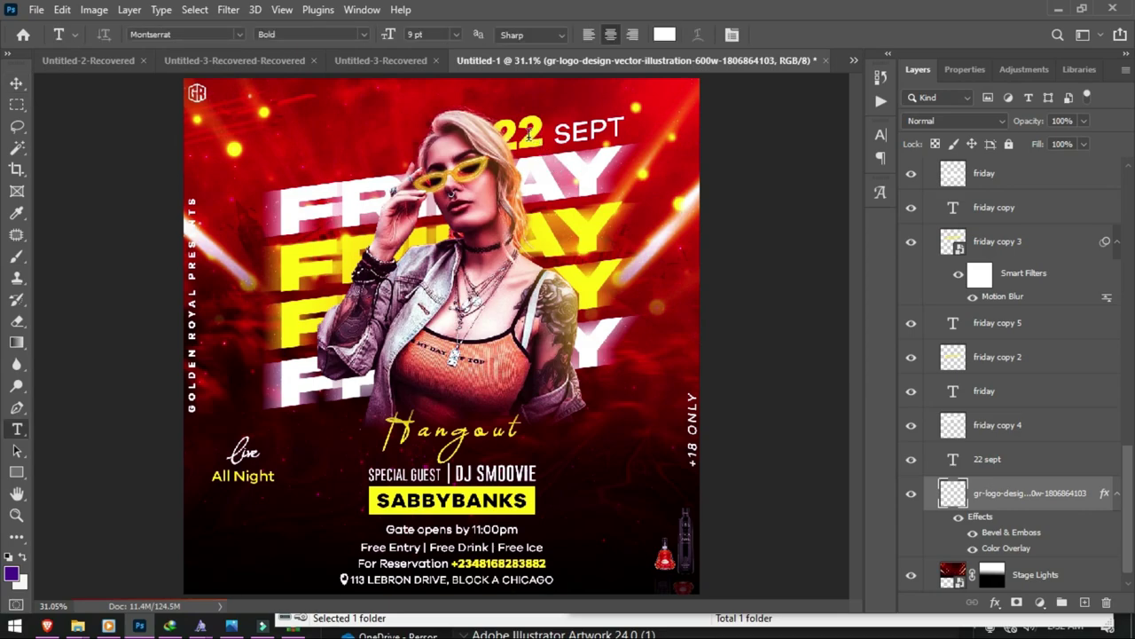
click(528, 133)
key(shift+Right)
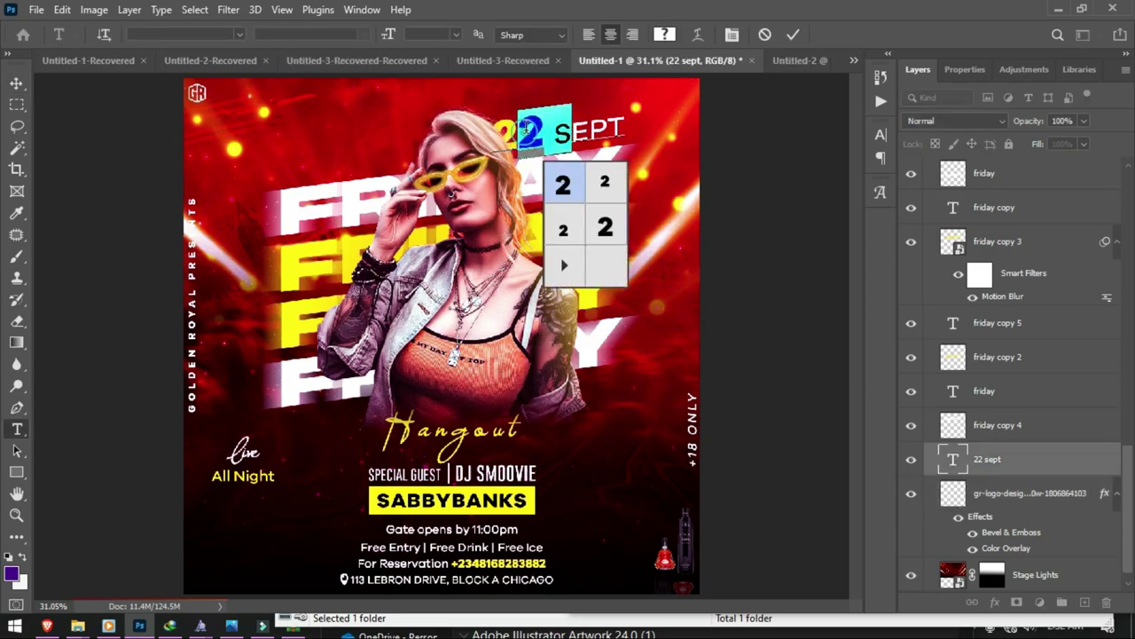
click(504, 133)
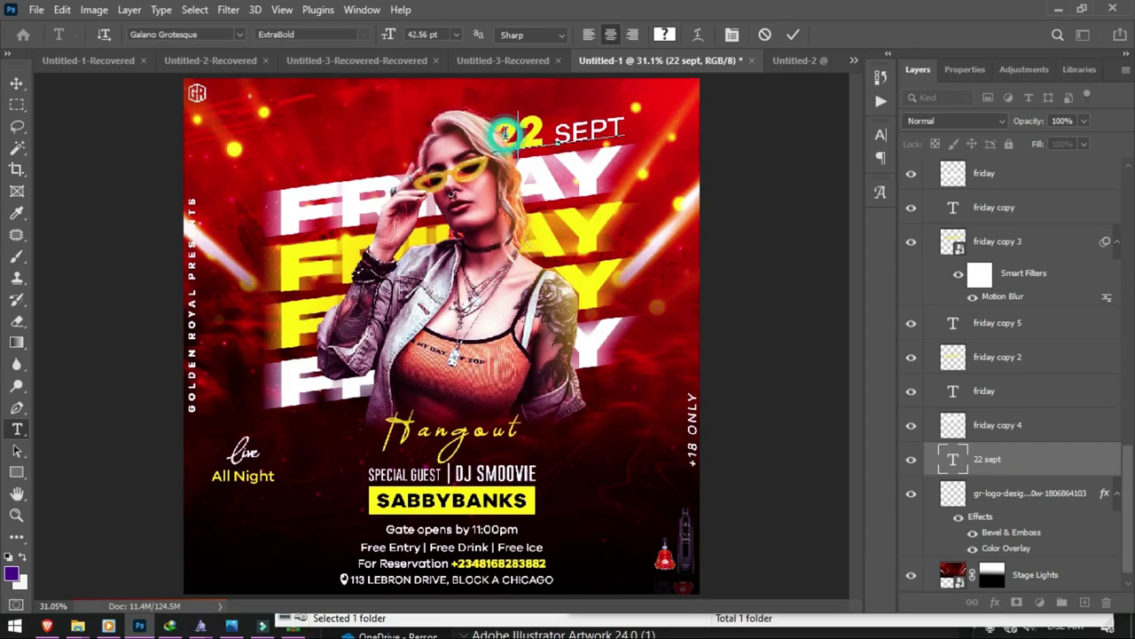
drag(520, 133, 537, 133)
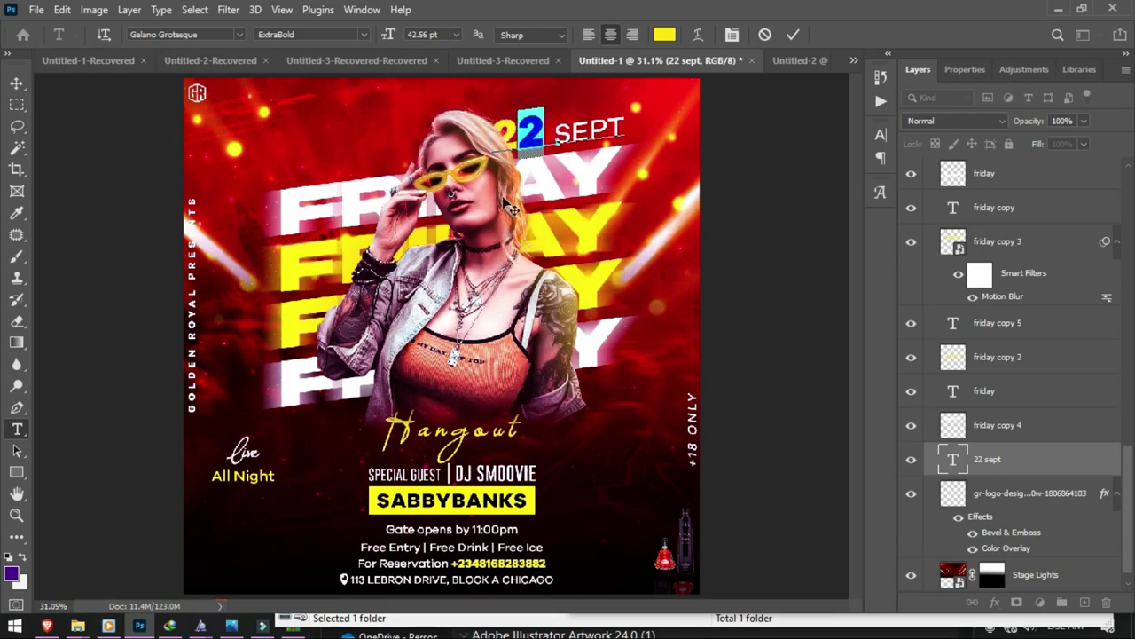
click(768, 35)
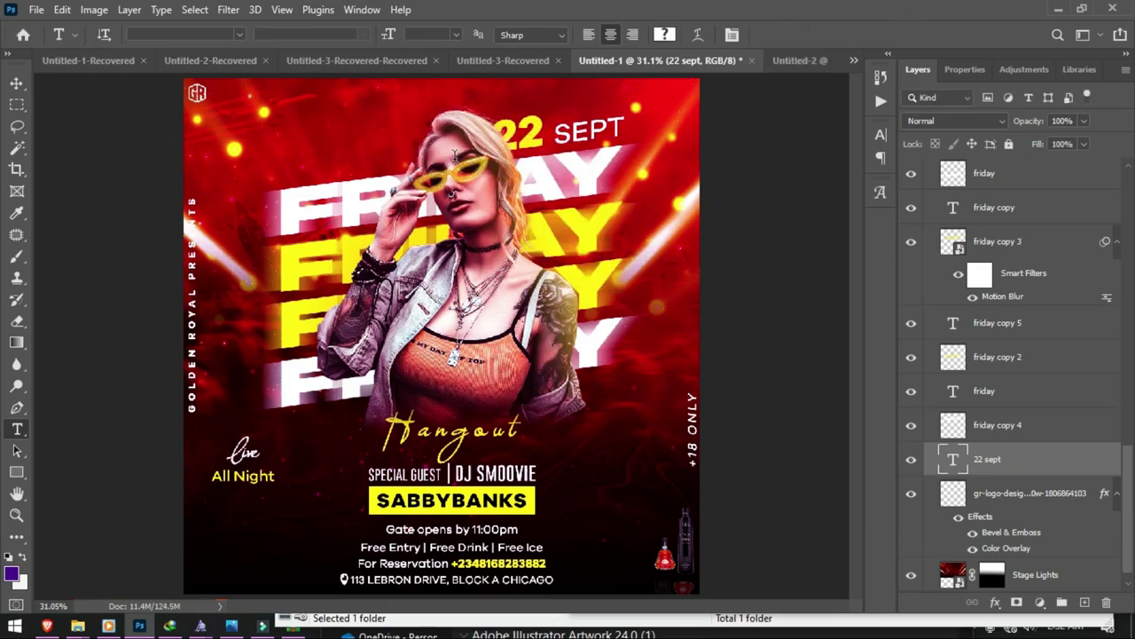
drag(530, 133, 532, 133)
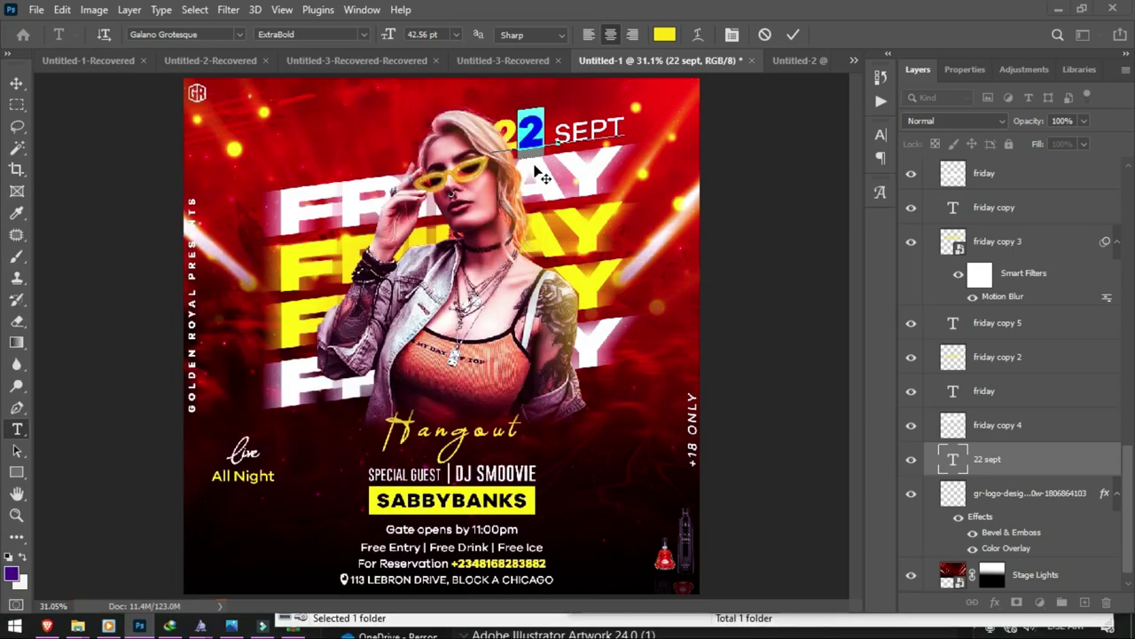
mouse_move(530, 134)
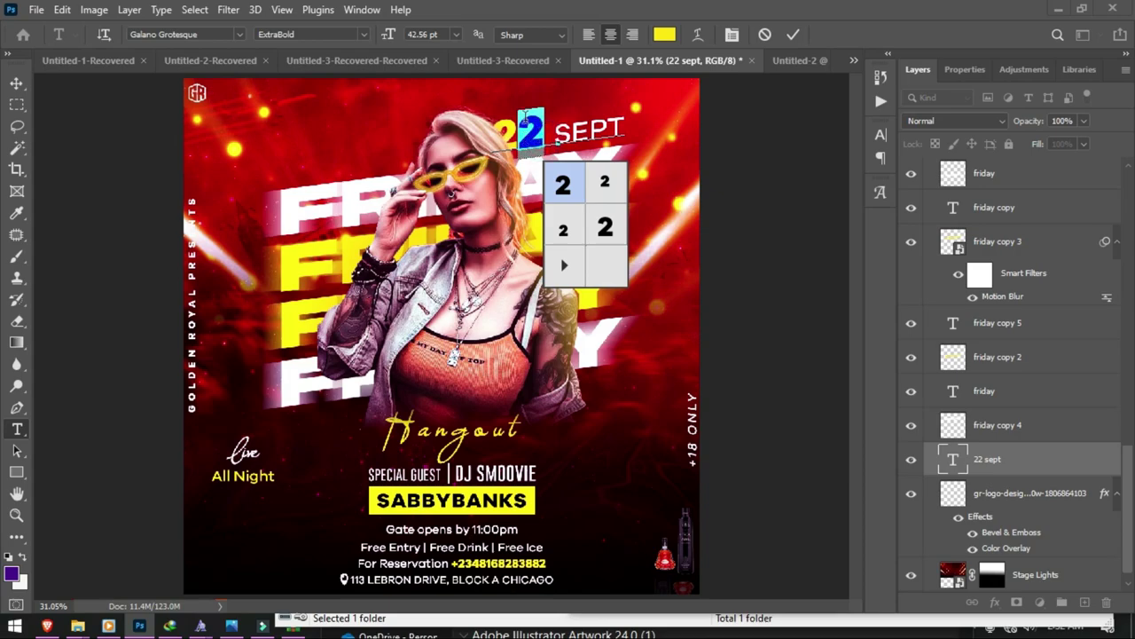
click(763, 35)
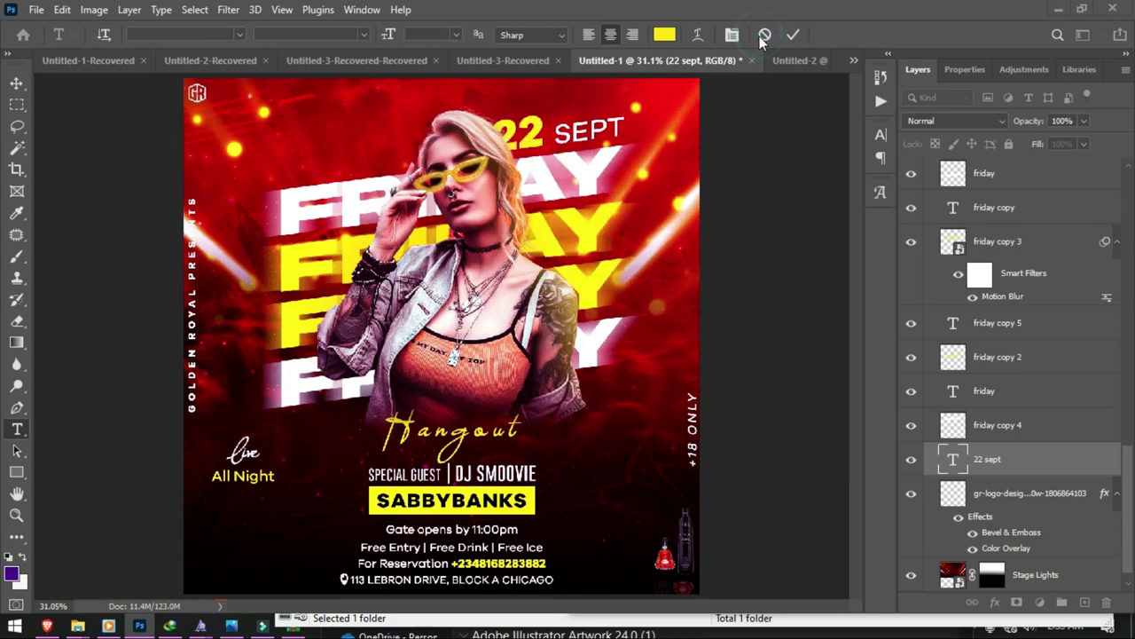
Step: Replace the second 2 with 3 so the date reads 23 SEPT, and commit
click(531, 133)
key(BackSpace)
text(3)
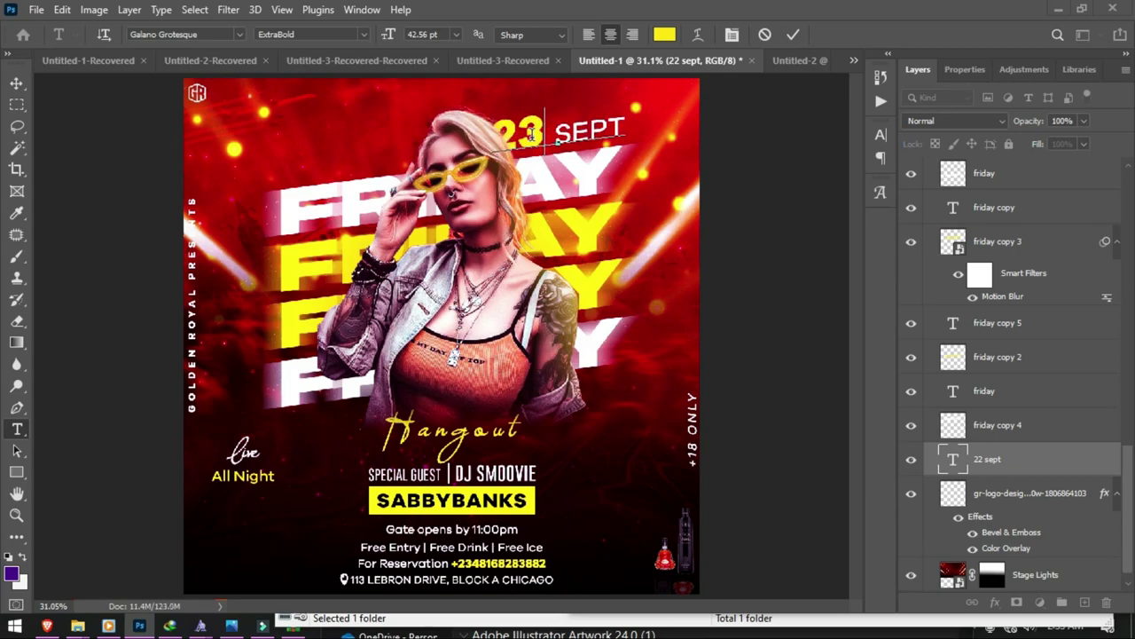
click(794, 35)
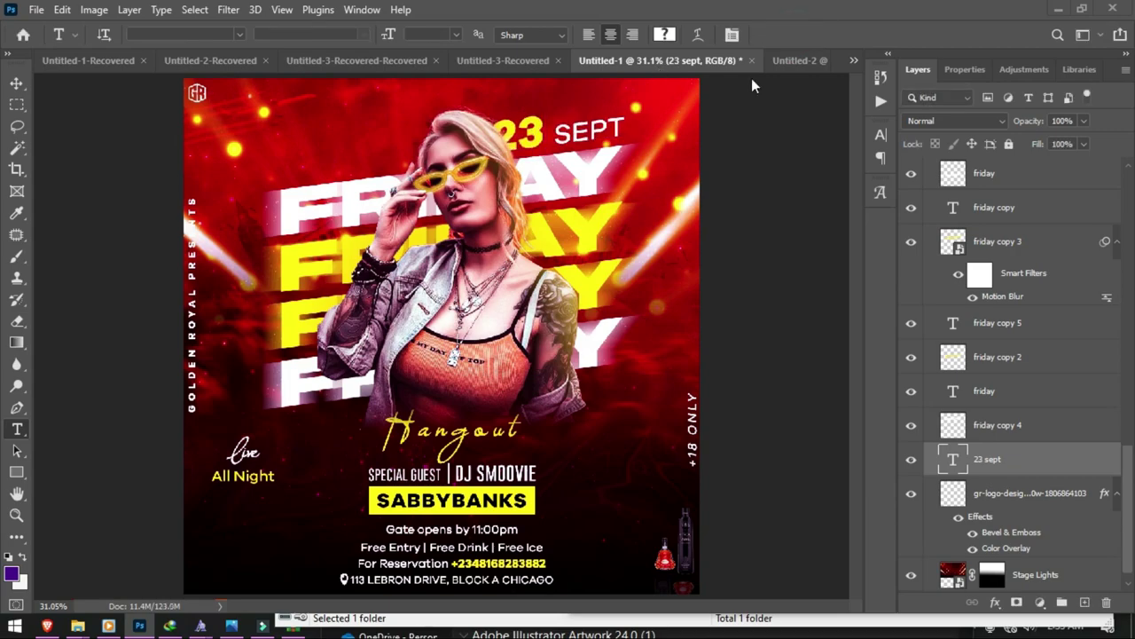
click(557, 135)
key(BackSpace)
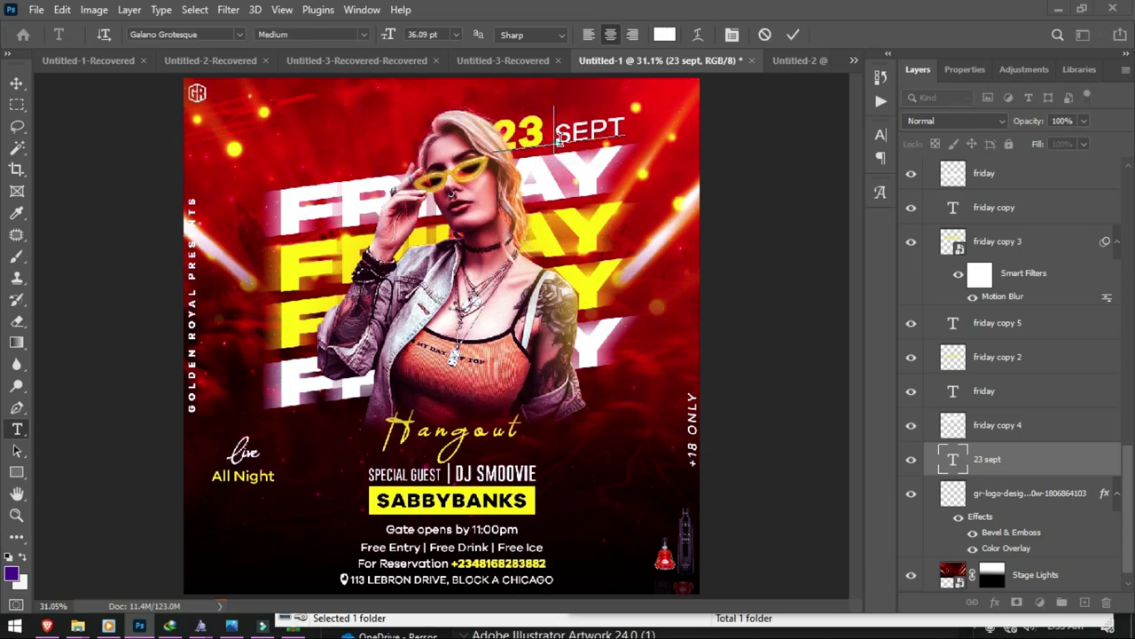
click(16, 82)
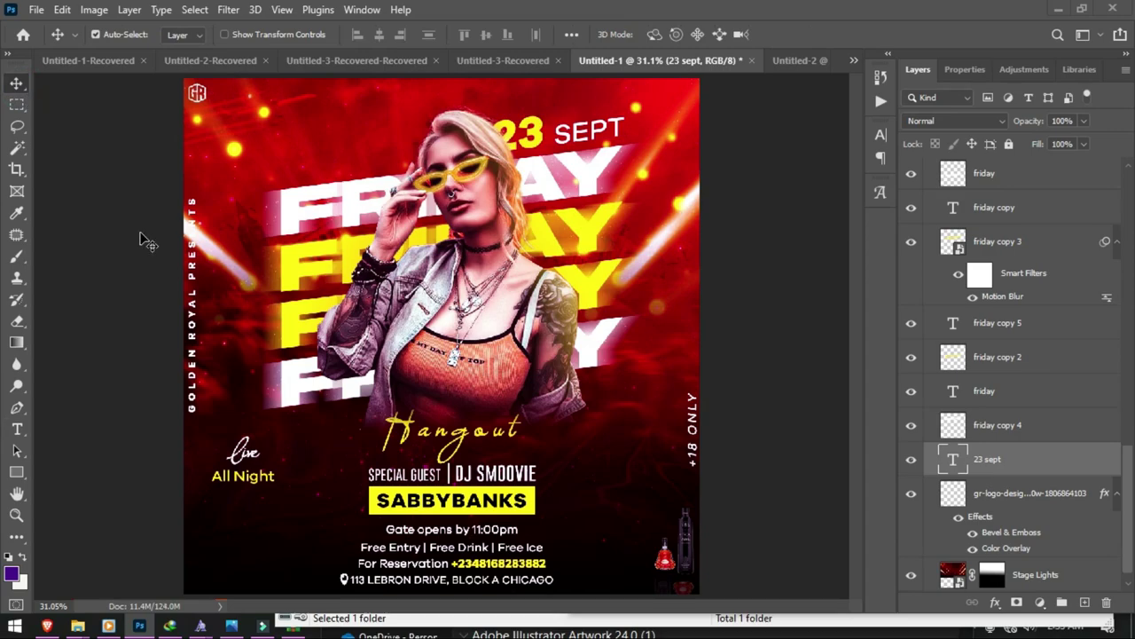